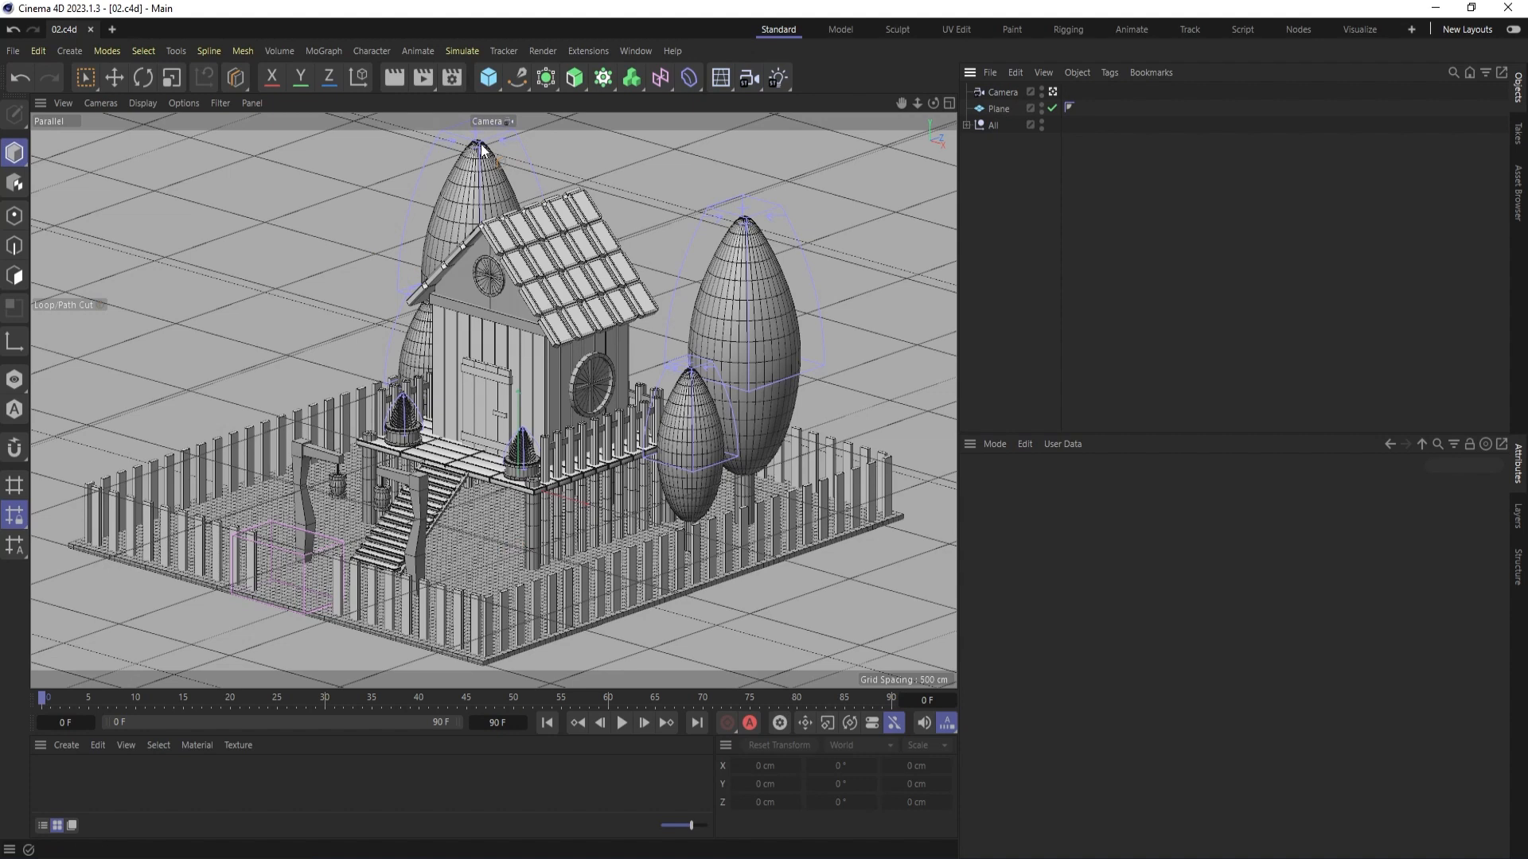
- Render the current camera view to preview the whole house scene
key("ctrl+r")
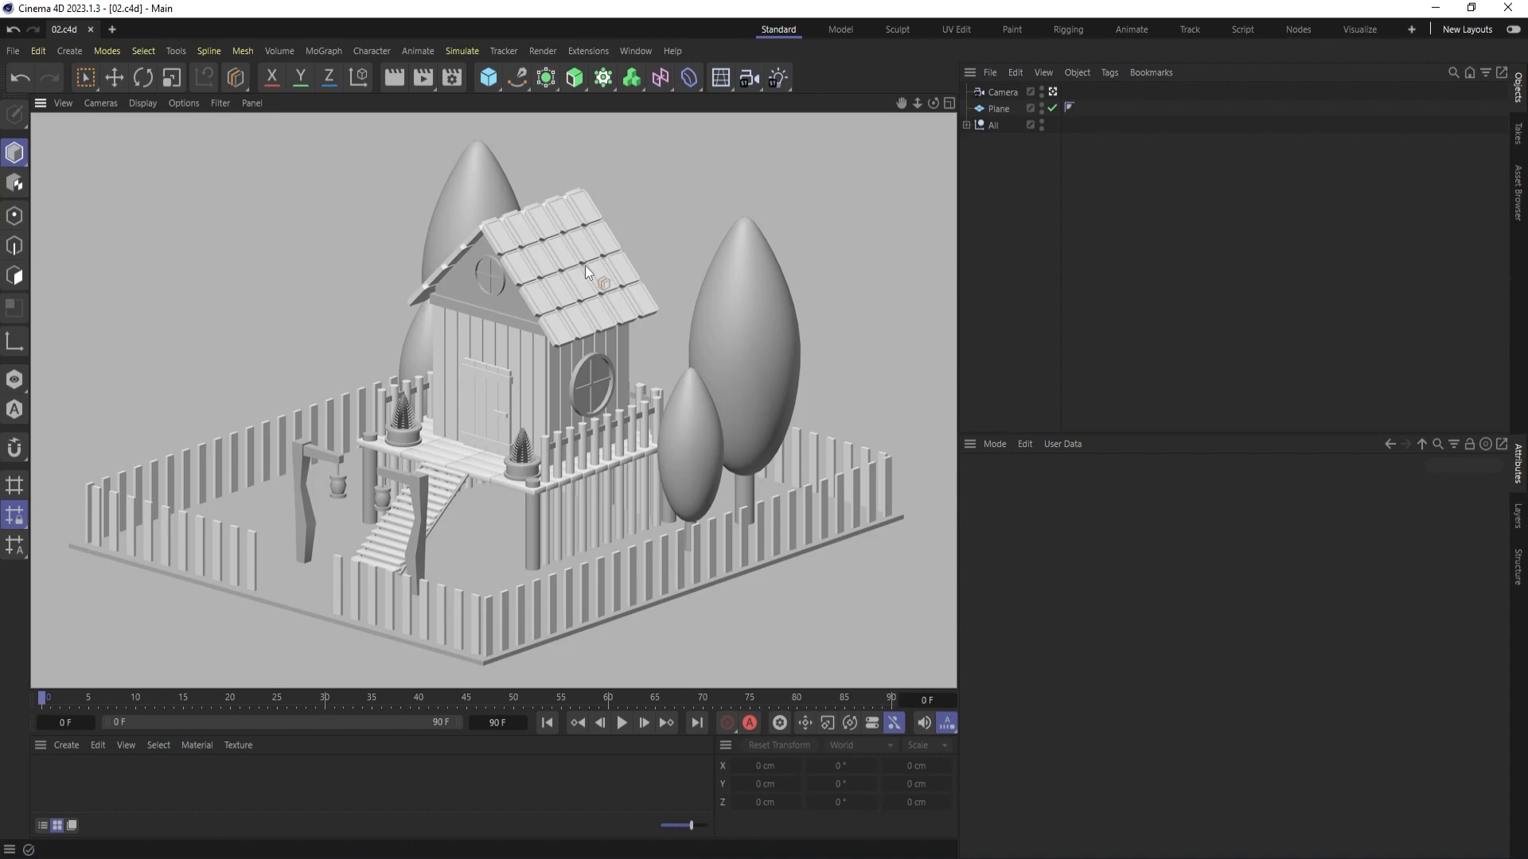
key("Num_Lock")
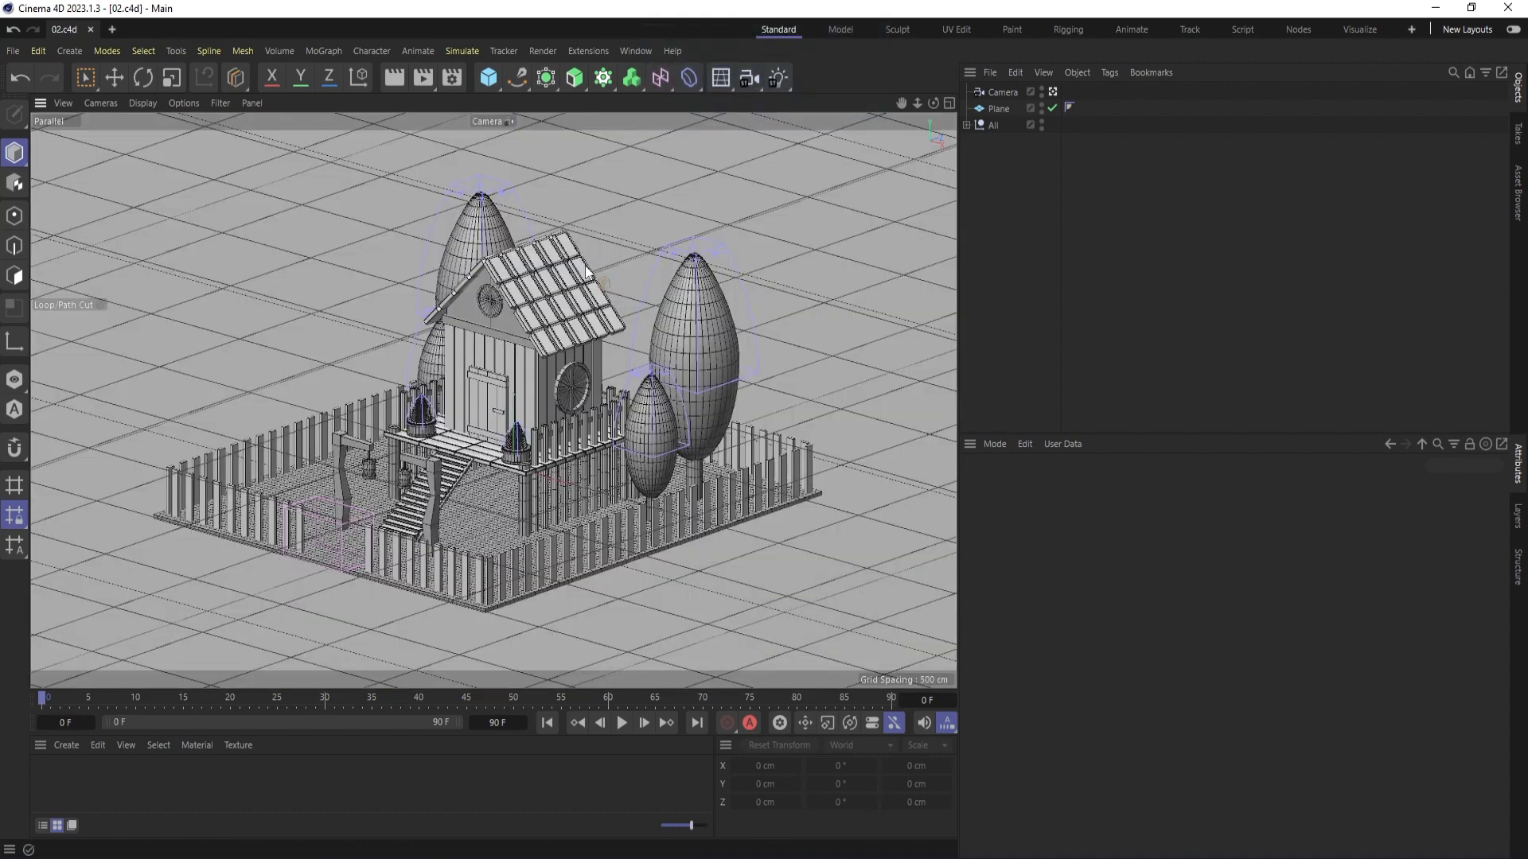
- Orbit around the house through the scene camera and undo the camera movements
left_click(1000, 93)
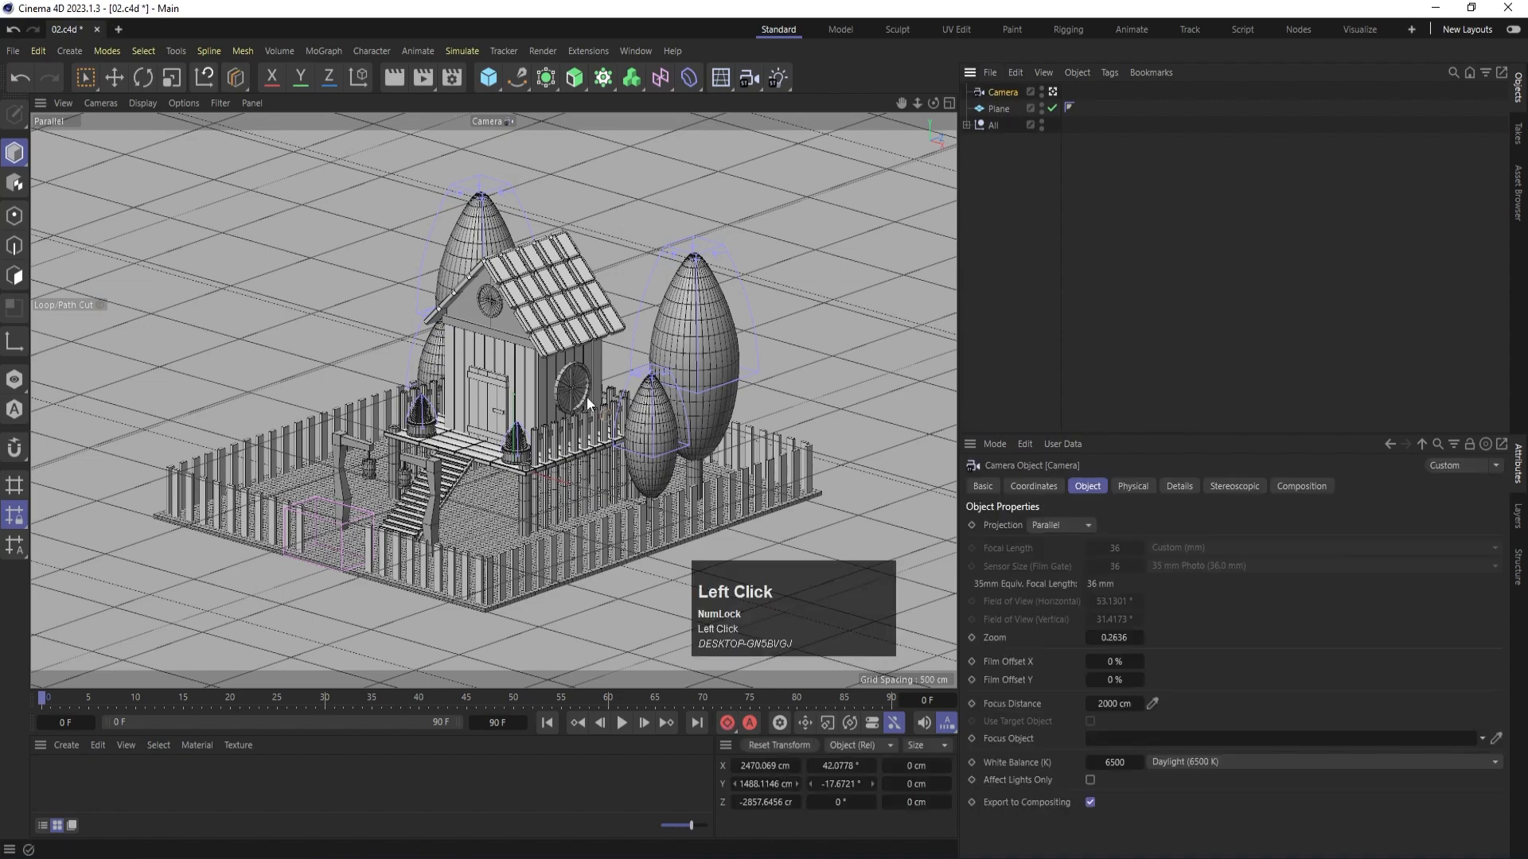
left_click_drag(589, 402, 477, 422, "alt")
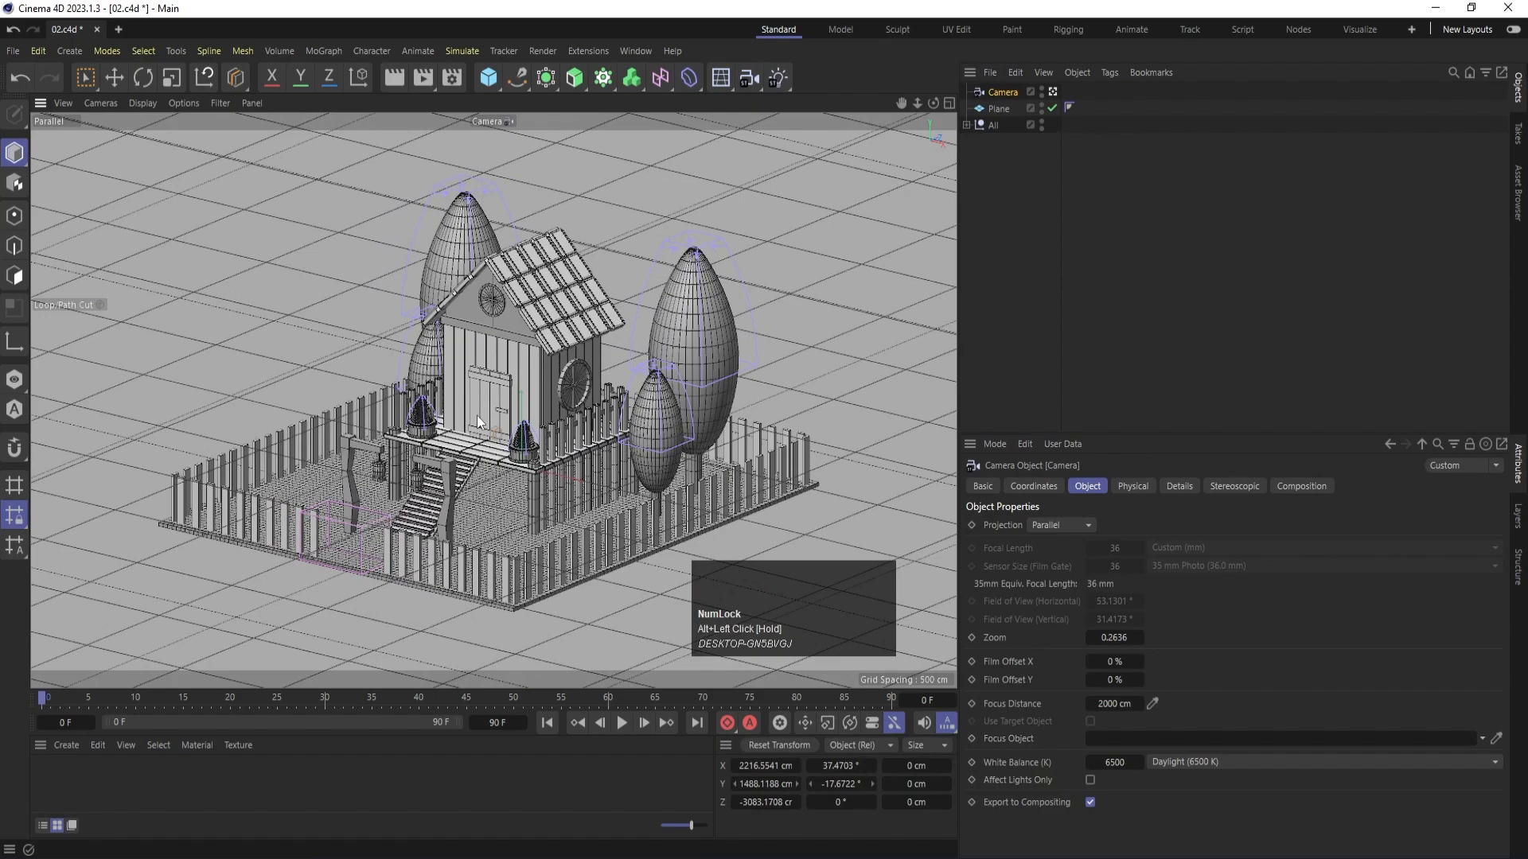
left_click_drag(489, 442, 511, 423, "alt")
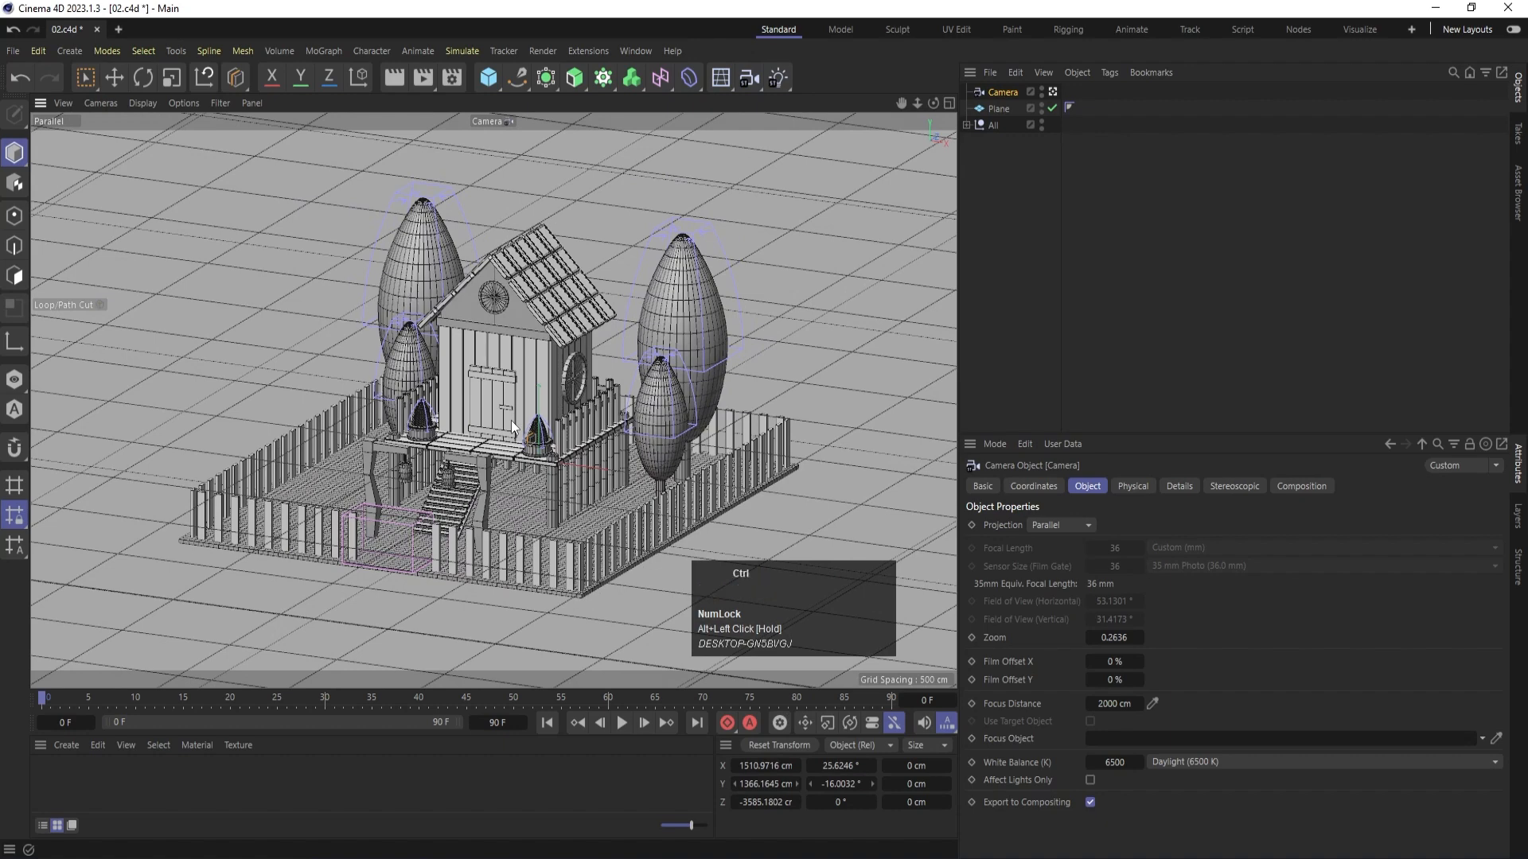
key("ctrl+shift+z")
scroll(513, 427, "up", 1)
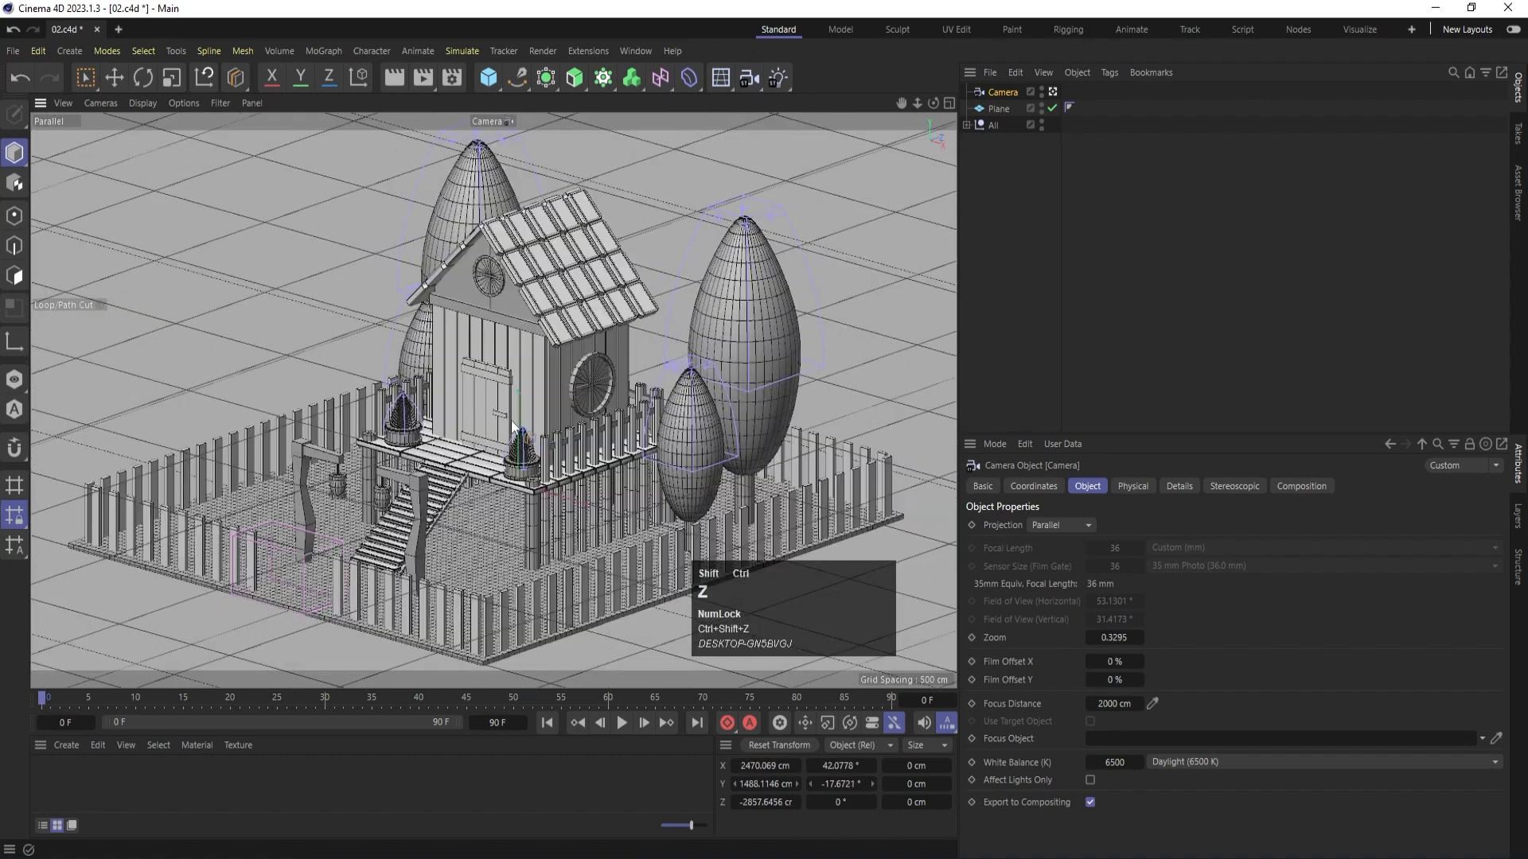
- Add a Protection tag to the Camera object and try orbiting to check that the camera is locked
left_click(1100, 220)
left_click(1004, 94)
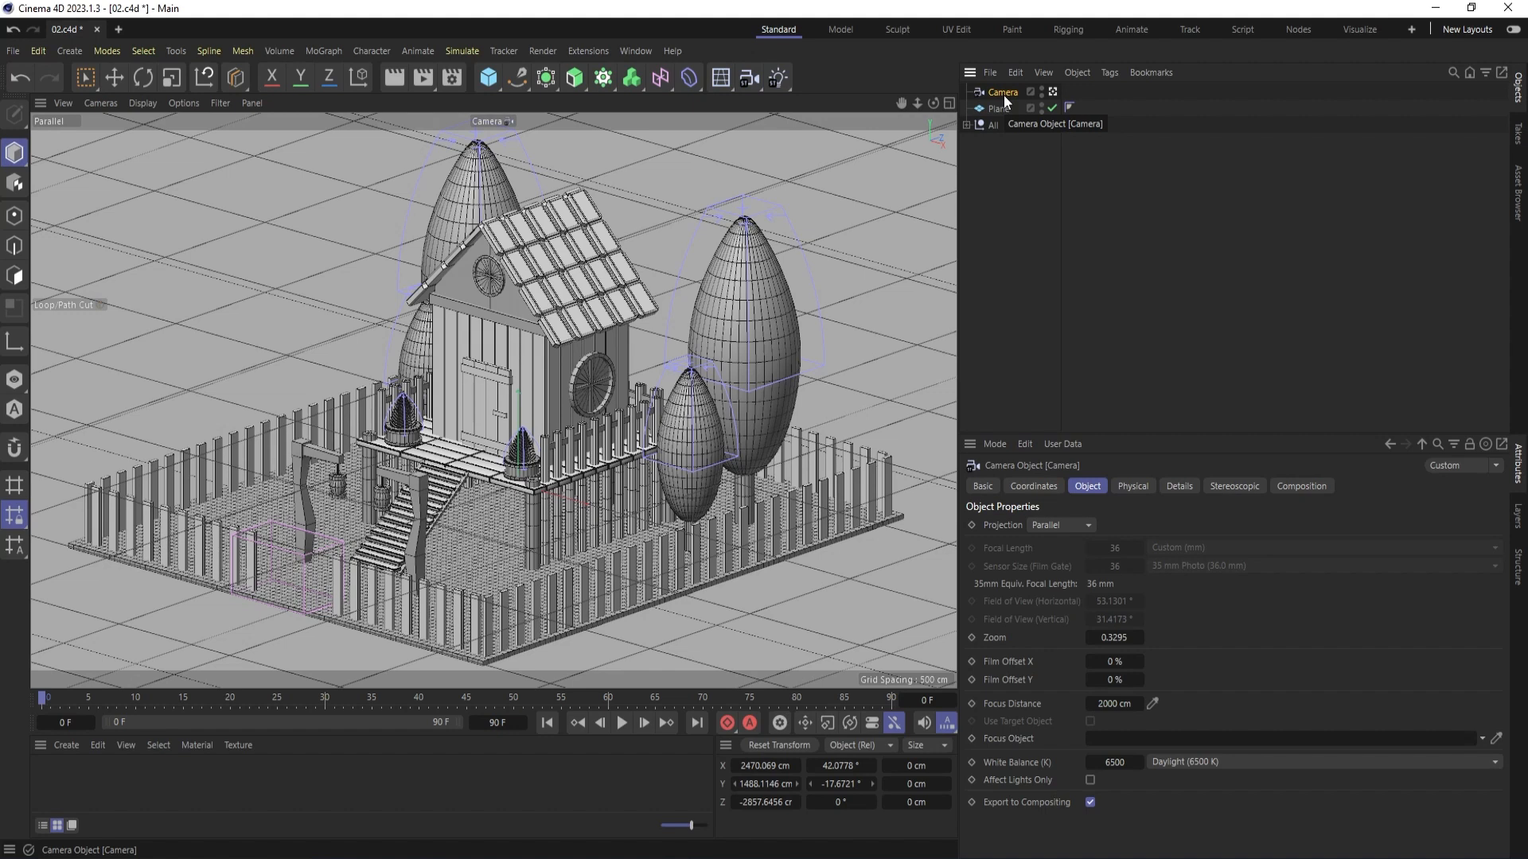
key("shift+c")
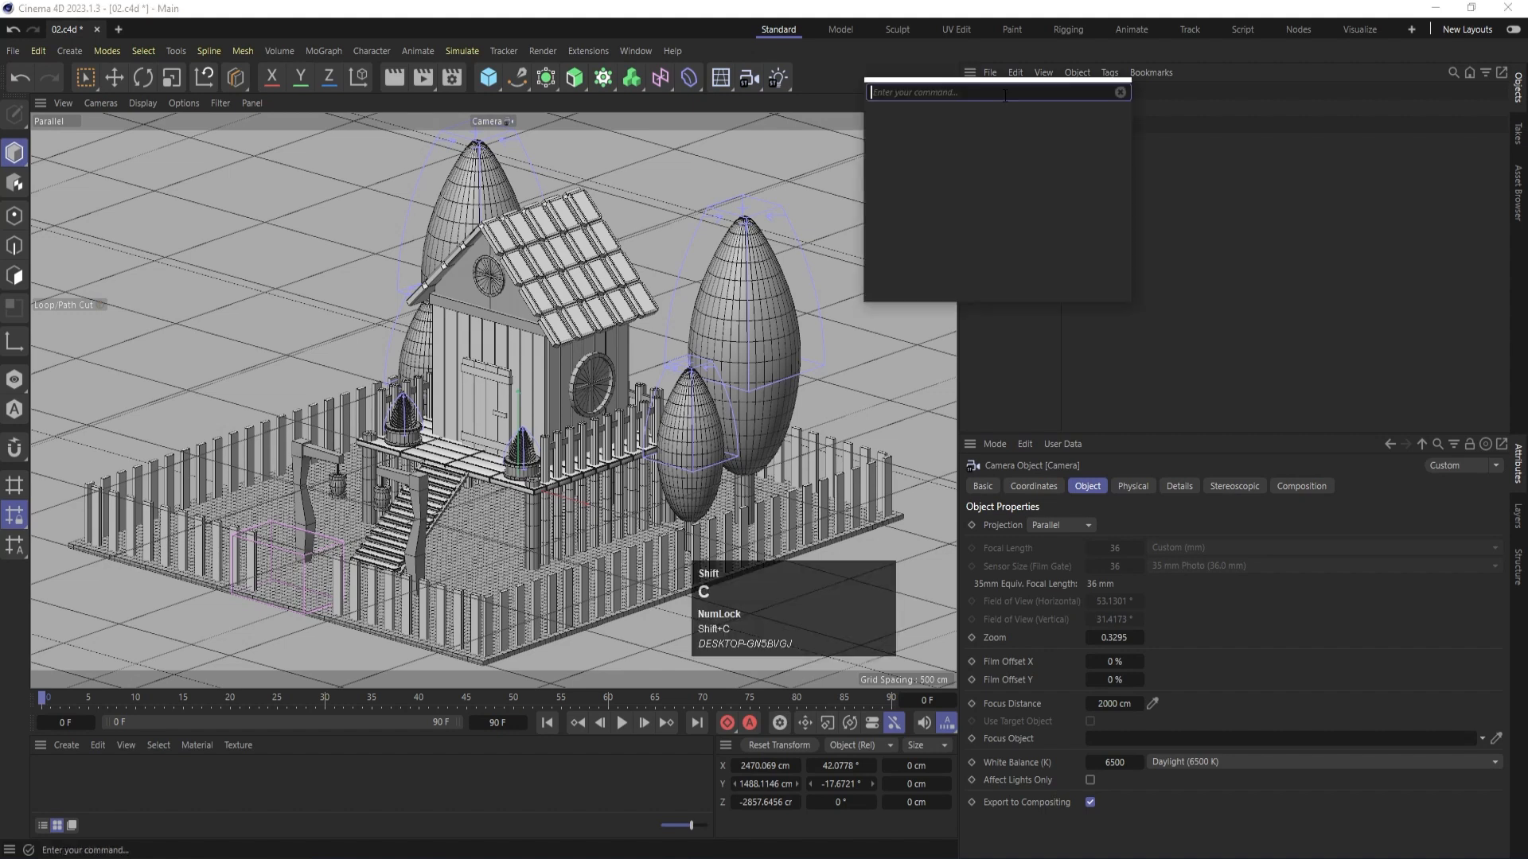
type("prote")
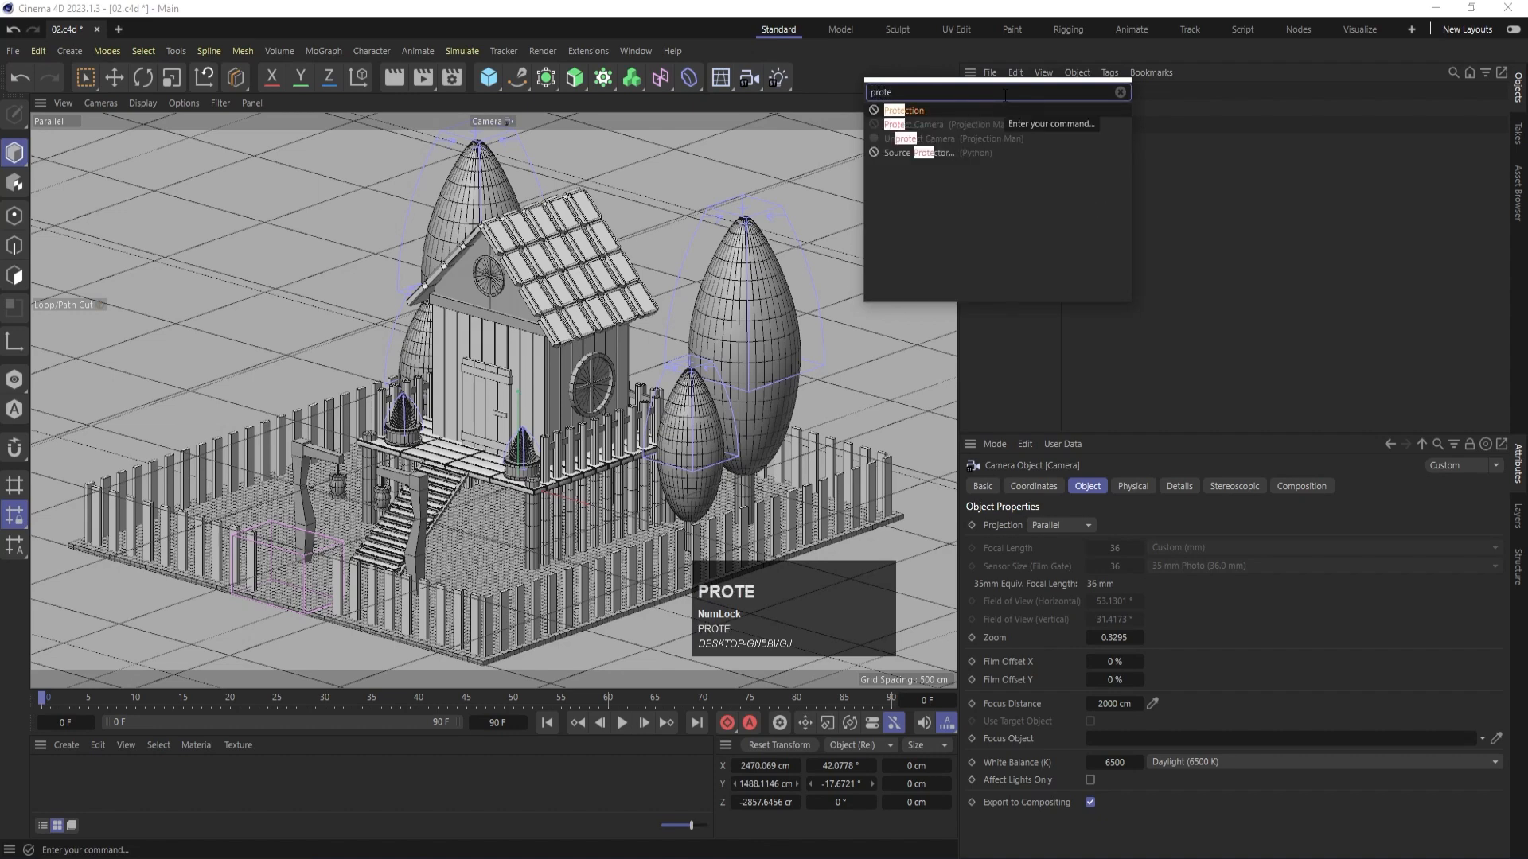
left_click(919, 111)
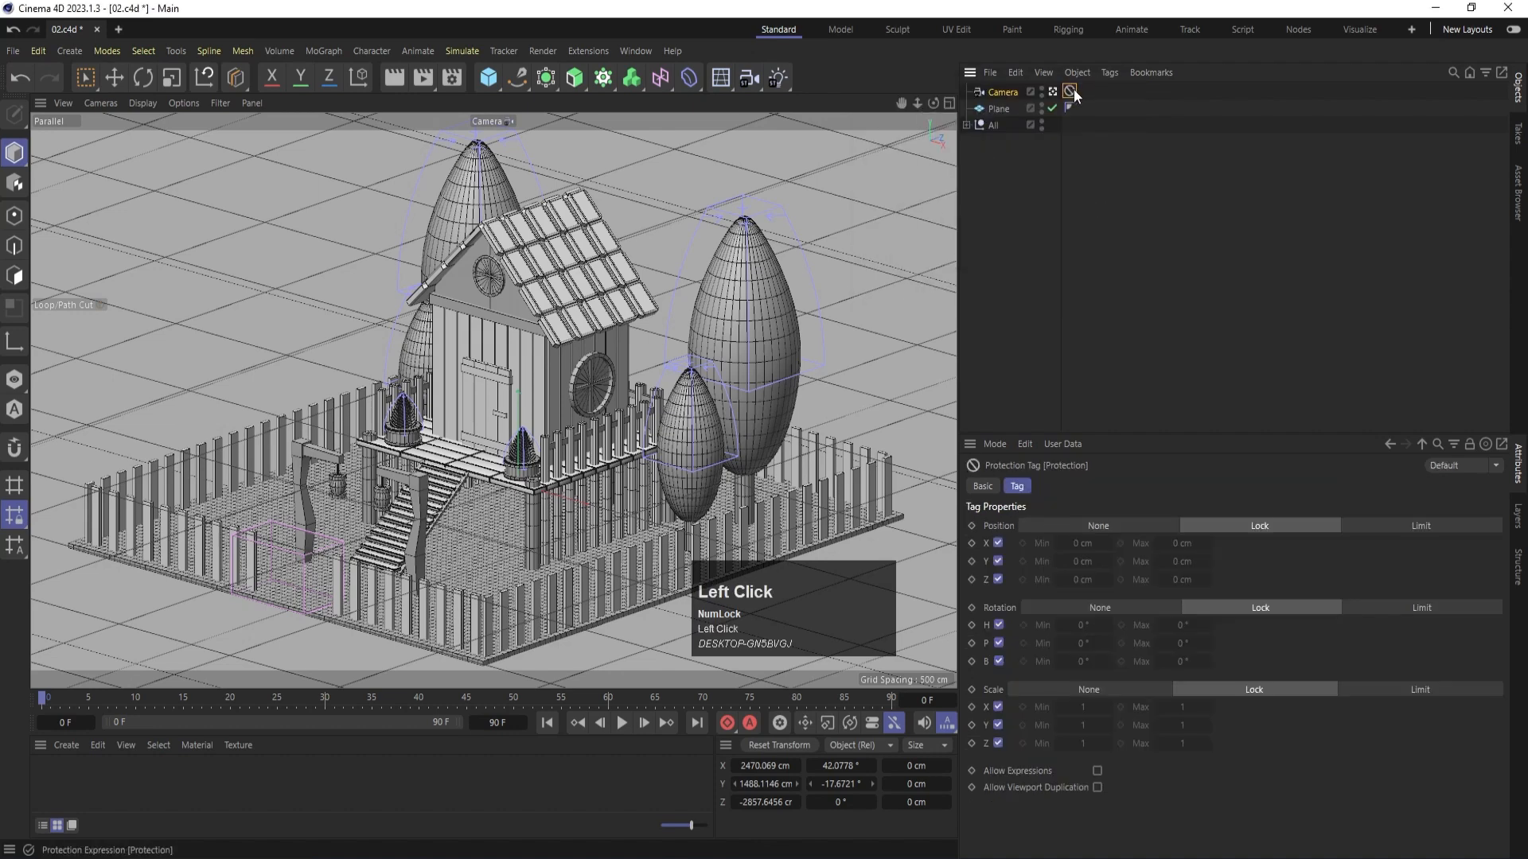
left_click(1102, 198)
left_click_drag(448, 397, 591, 384, "alt")
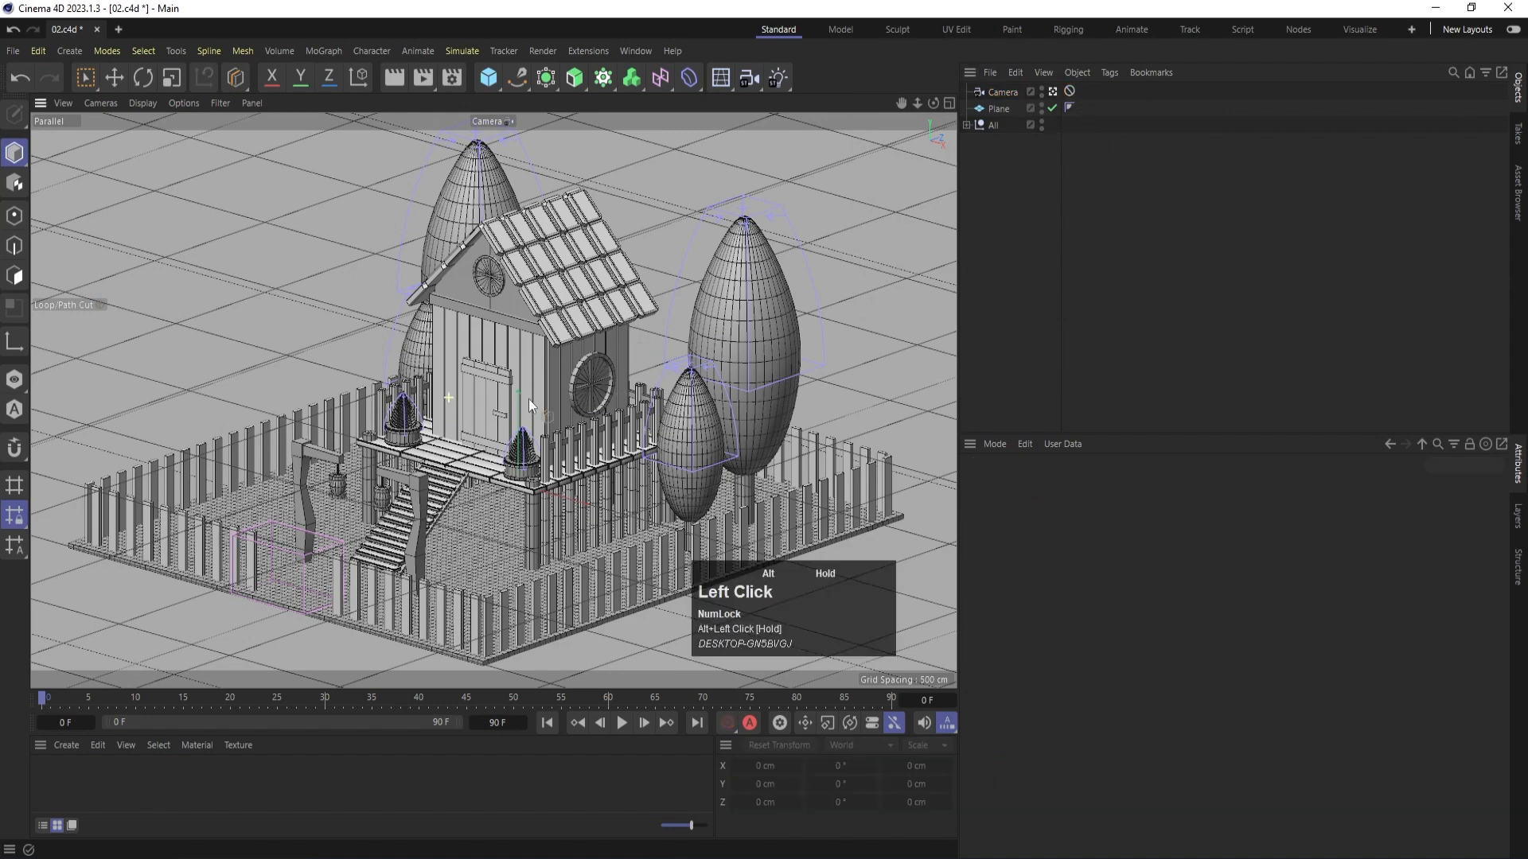
- Leave the scene camera and view the yard and stairs through the default camera
left_click(88, 78)
left_click(1052, 92)
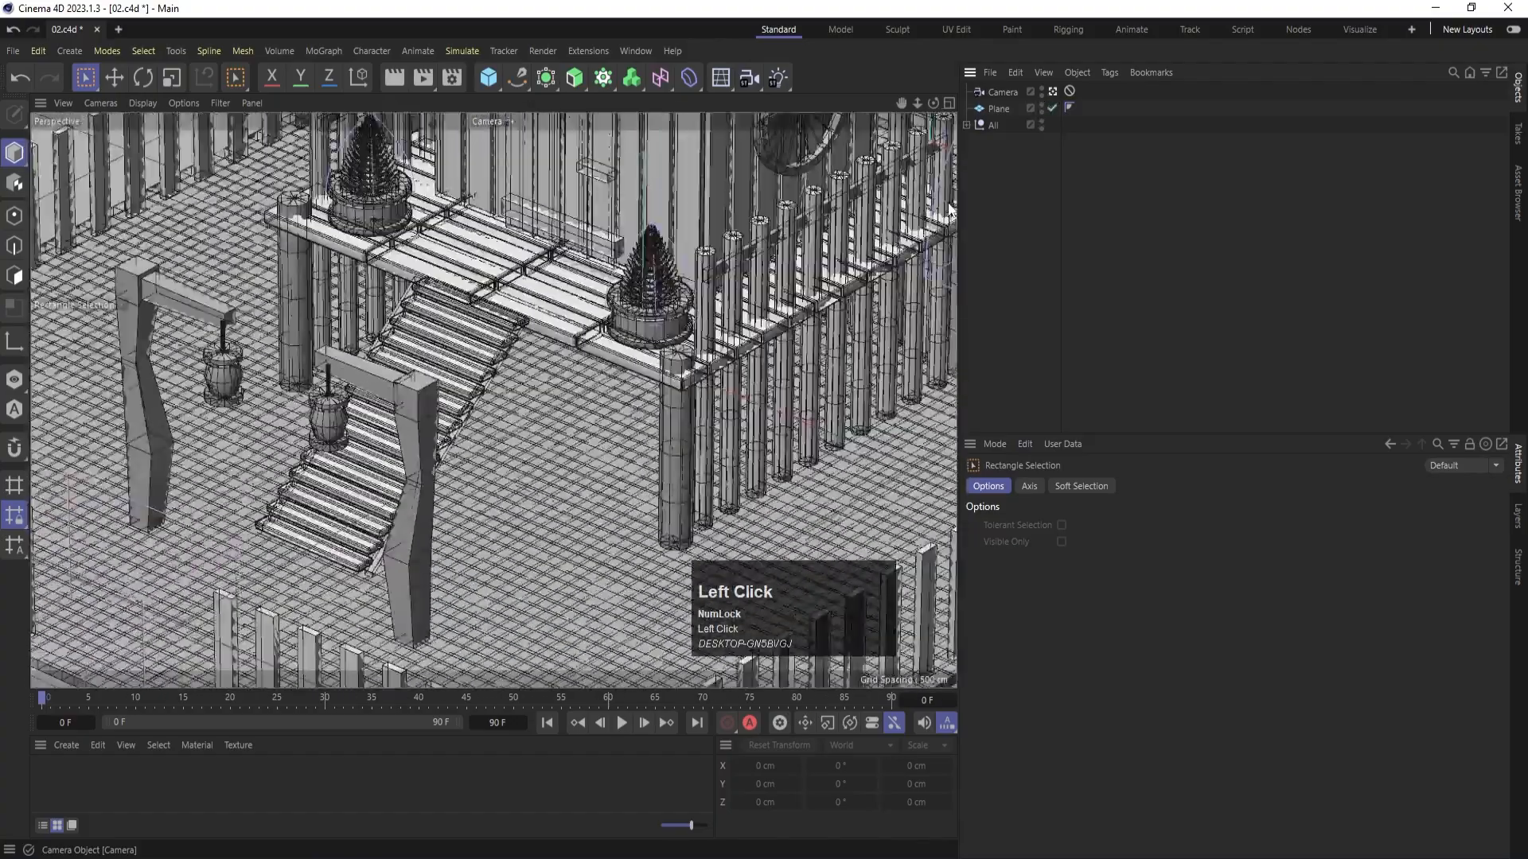
scroll(523, 446, "down", 3)
mouse_move(522, 446)
left_mouse_down("alt")
mouse_move(571, 460)
mouse_move(497, 447)
left_mouse_up("alt")
scroll(514, 434, "up", 4)
scroll(515, 439, "up", 3)
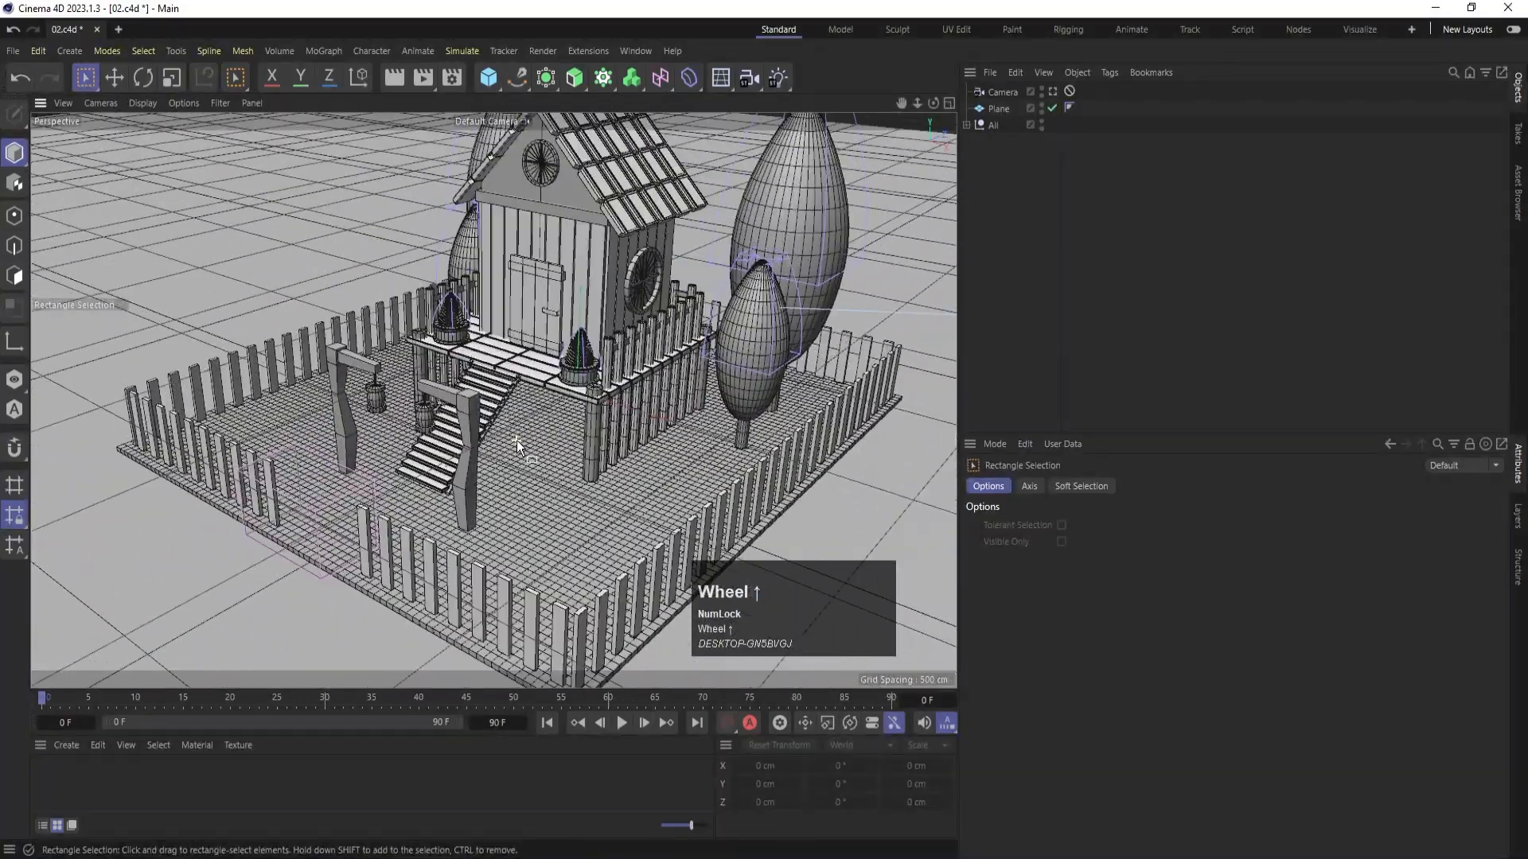
scroll(499, 516, "up", 2)
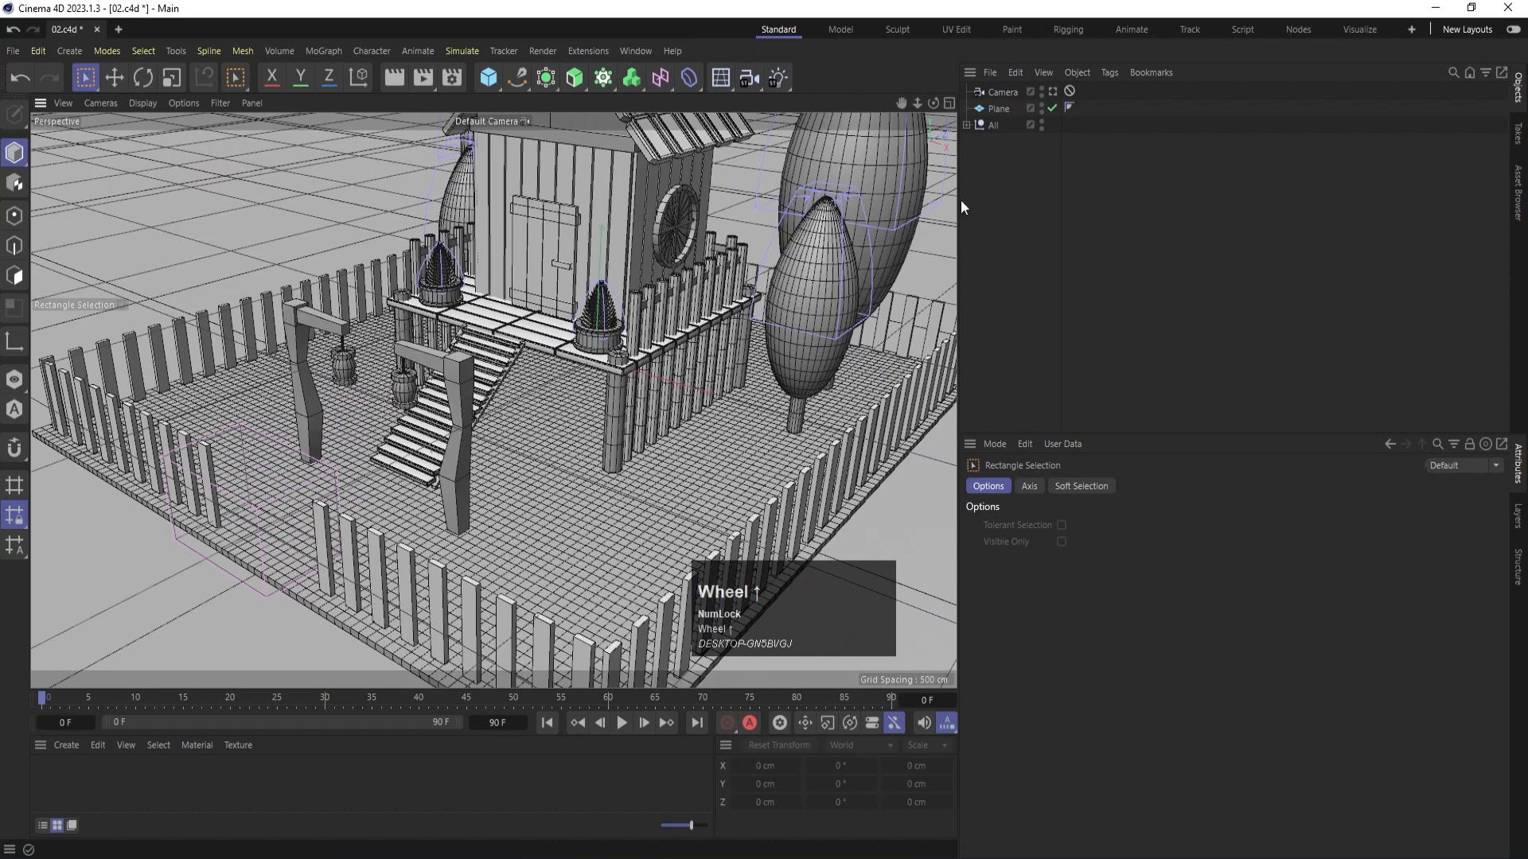
- Move the Ground group out of the All group and hide the All group
left_click(966, 125)
left_click(976, 141)
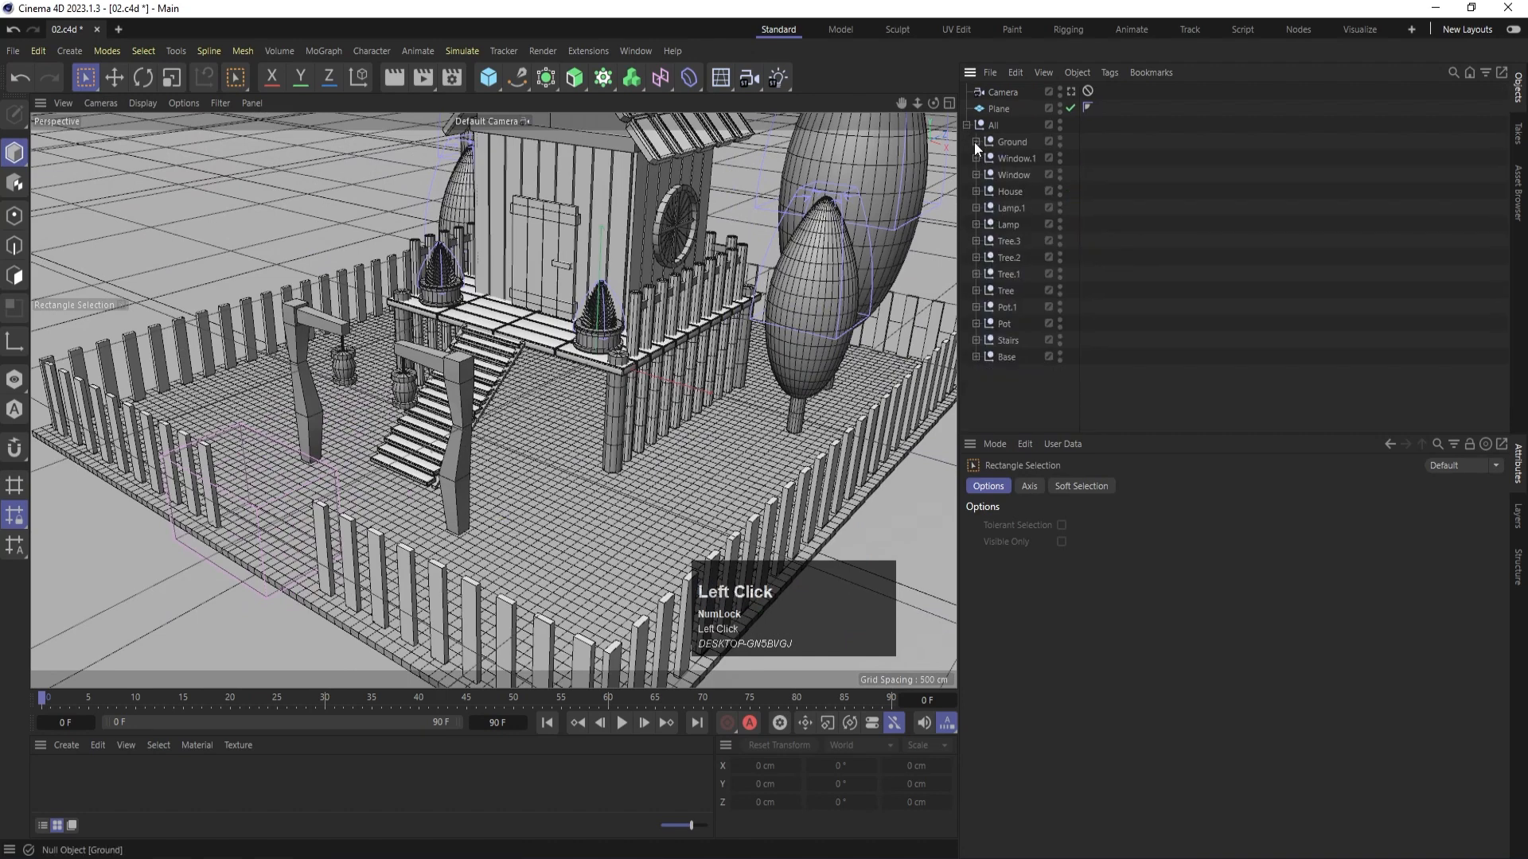
left_click(1009, 142)
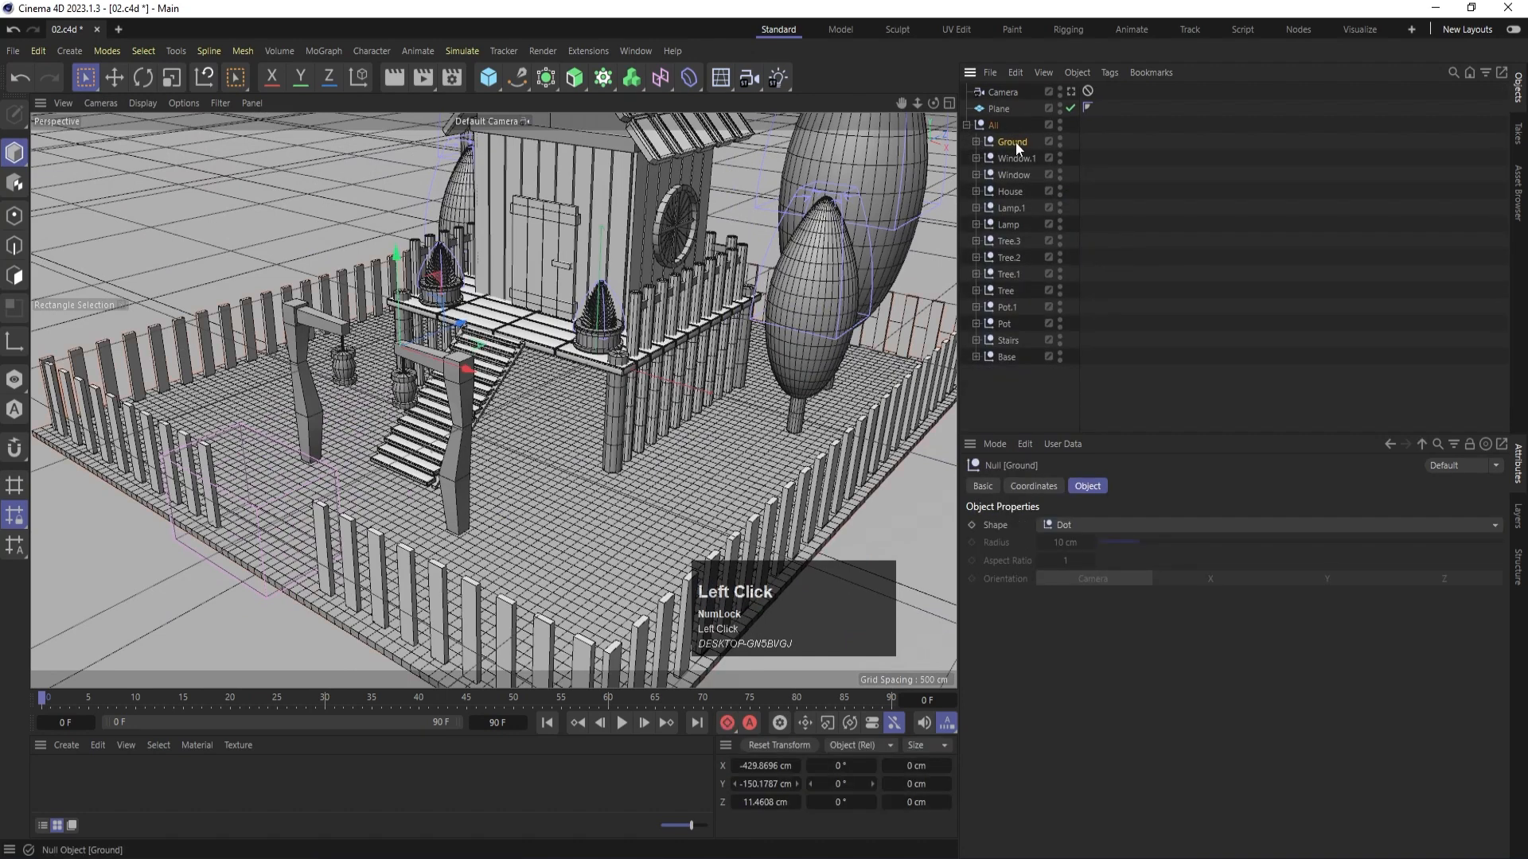
left_click_drag(1016, 141, 996, 119)
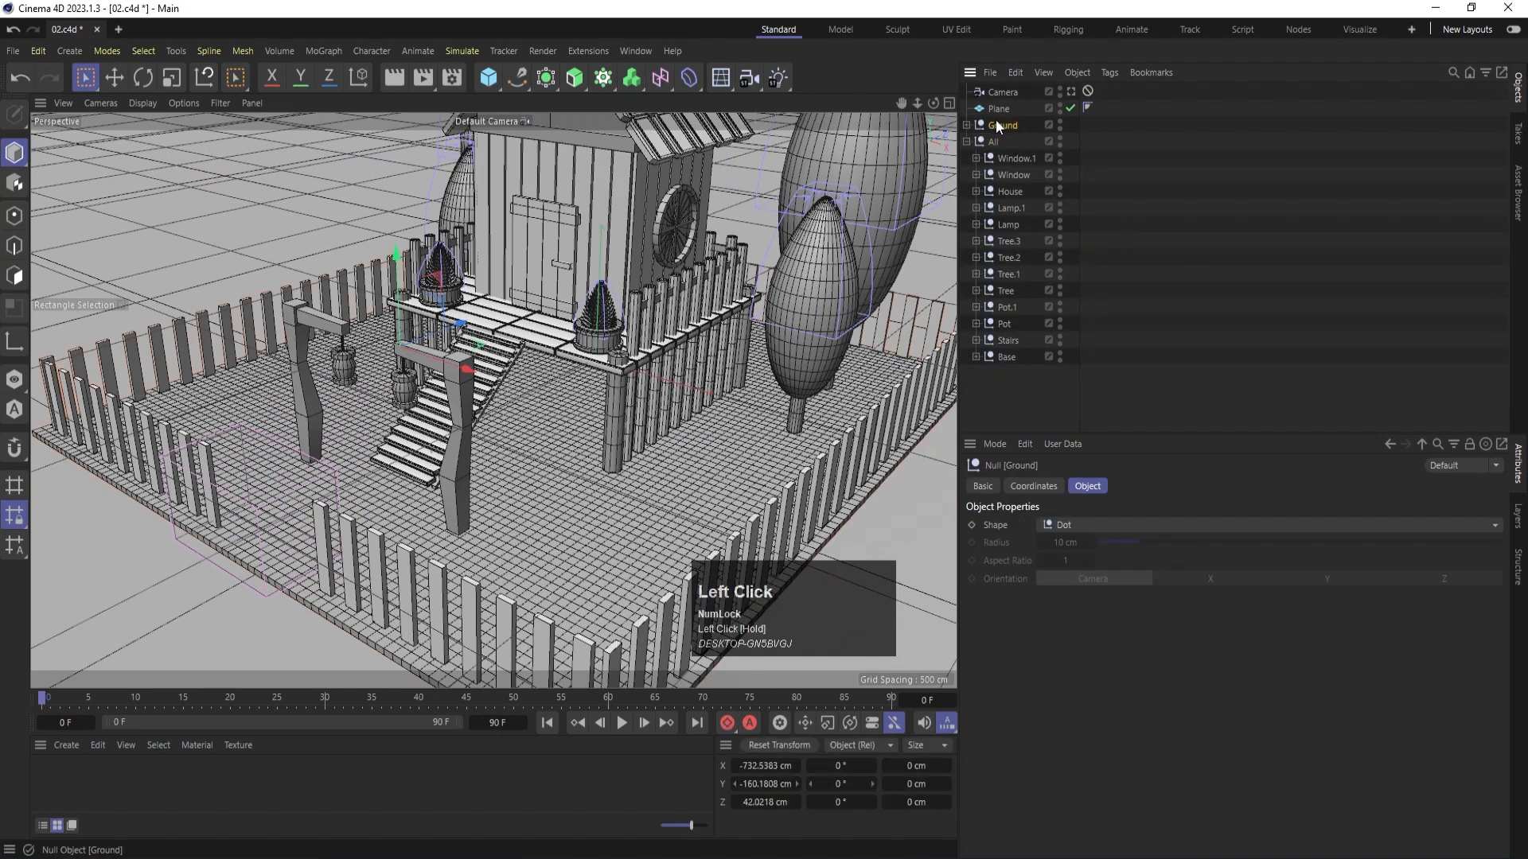
left_click(1059, 140, "alt")
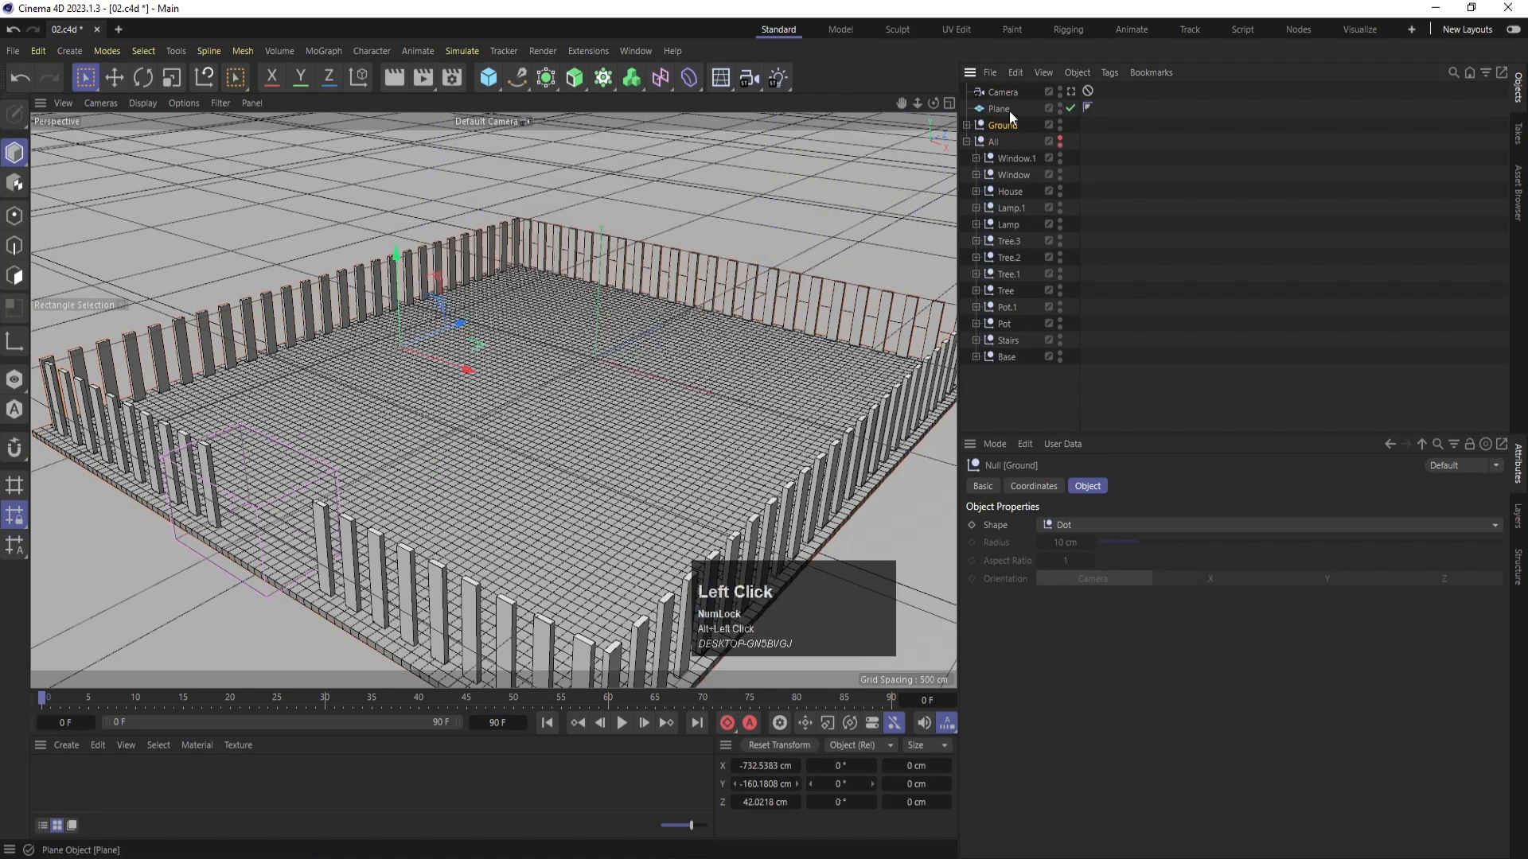
- Move the Plane into the All group and expand the Ground group to show its child objects
left_click_drag(1004, 109, 1000, 148)
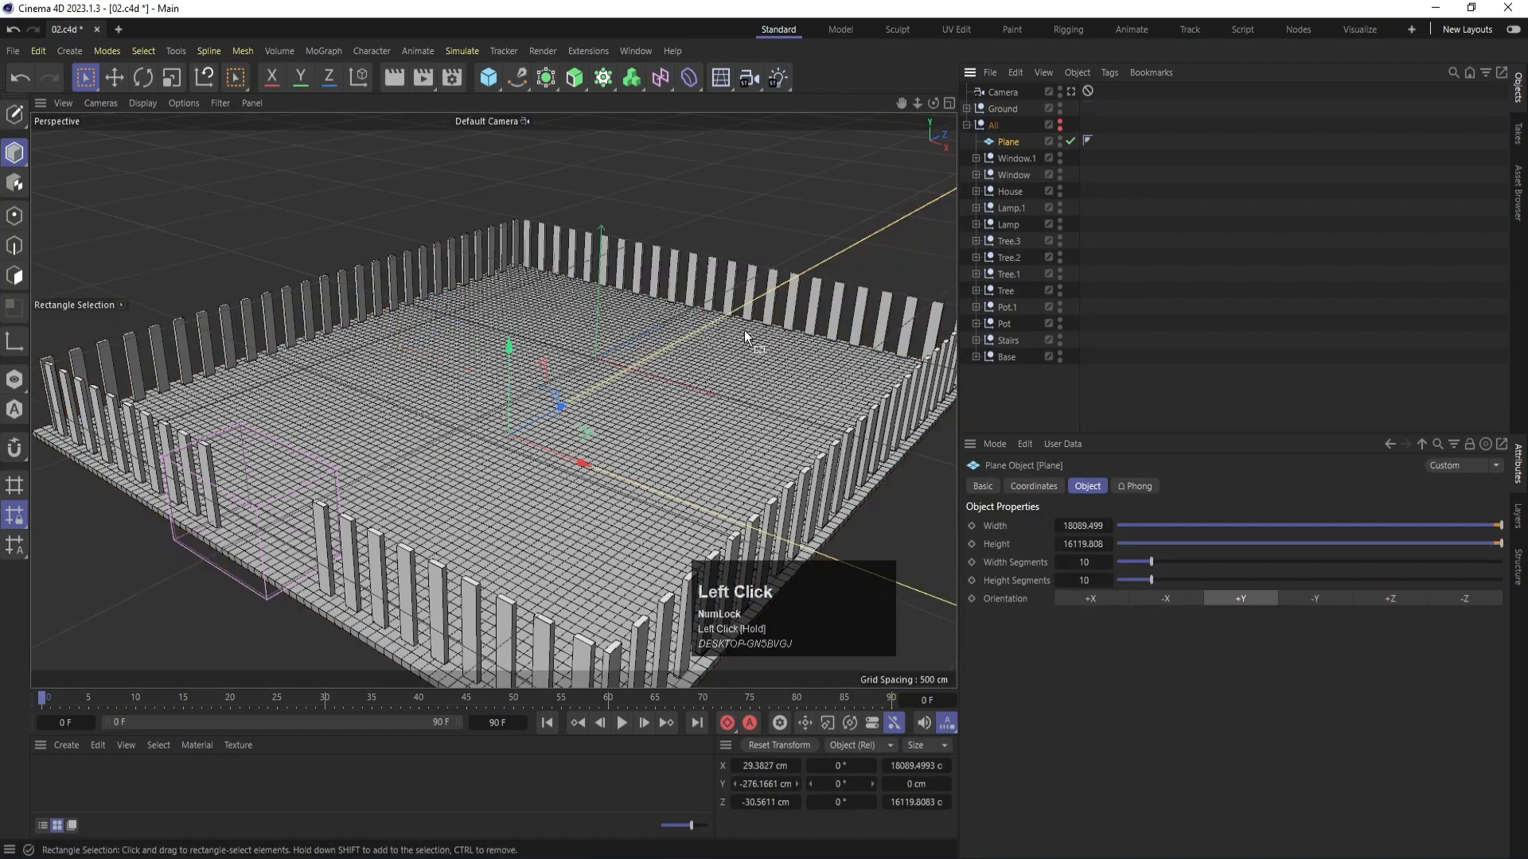
scroll(728, 388, "down", 2)
scroll(459, 483, "up", 3)
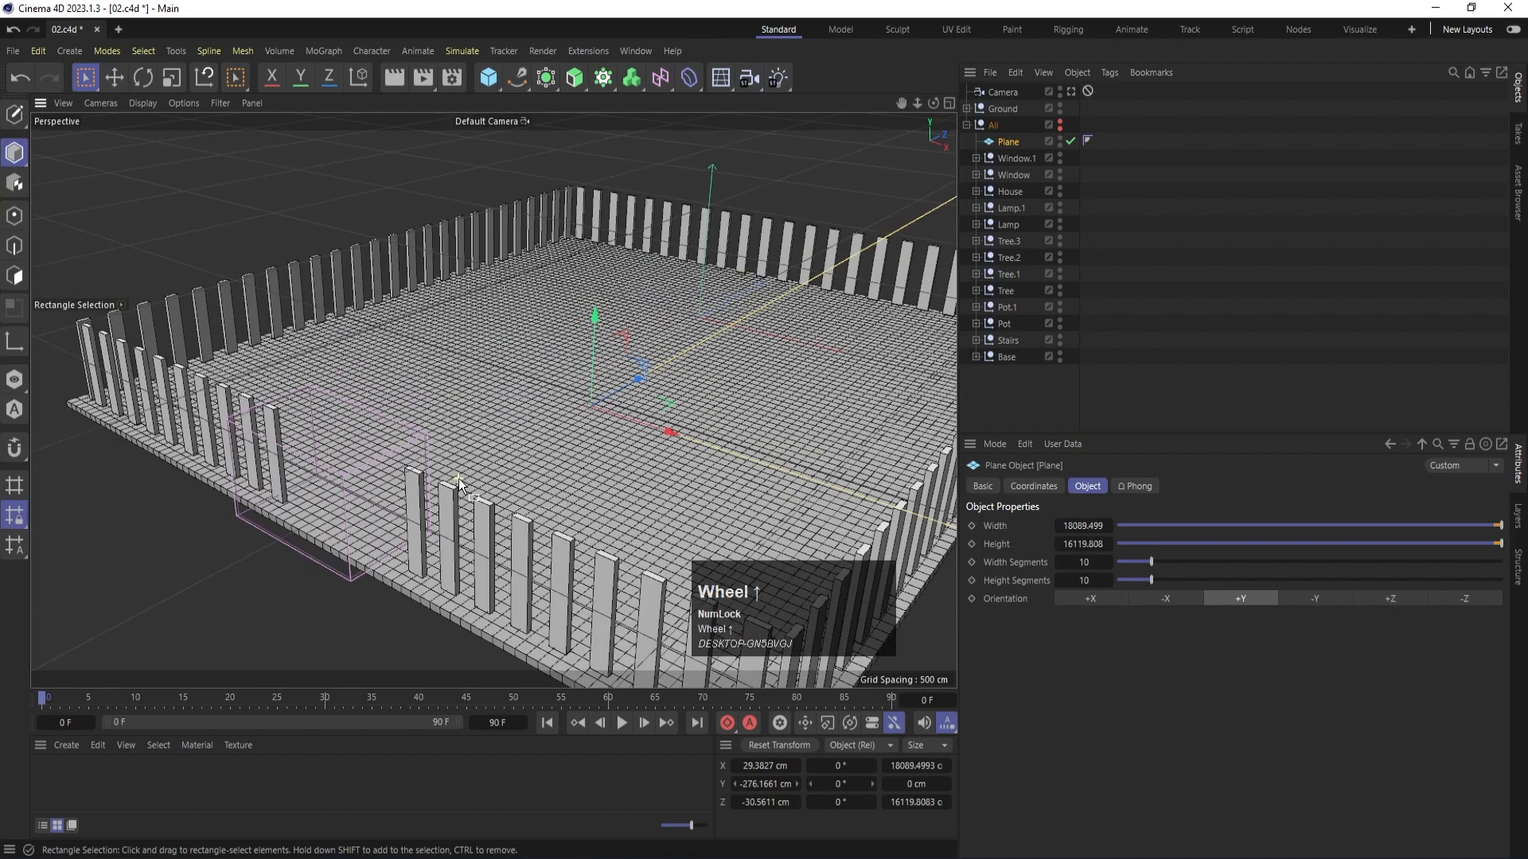
left_click(457, 508)
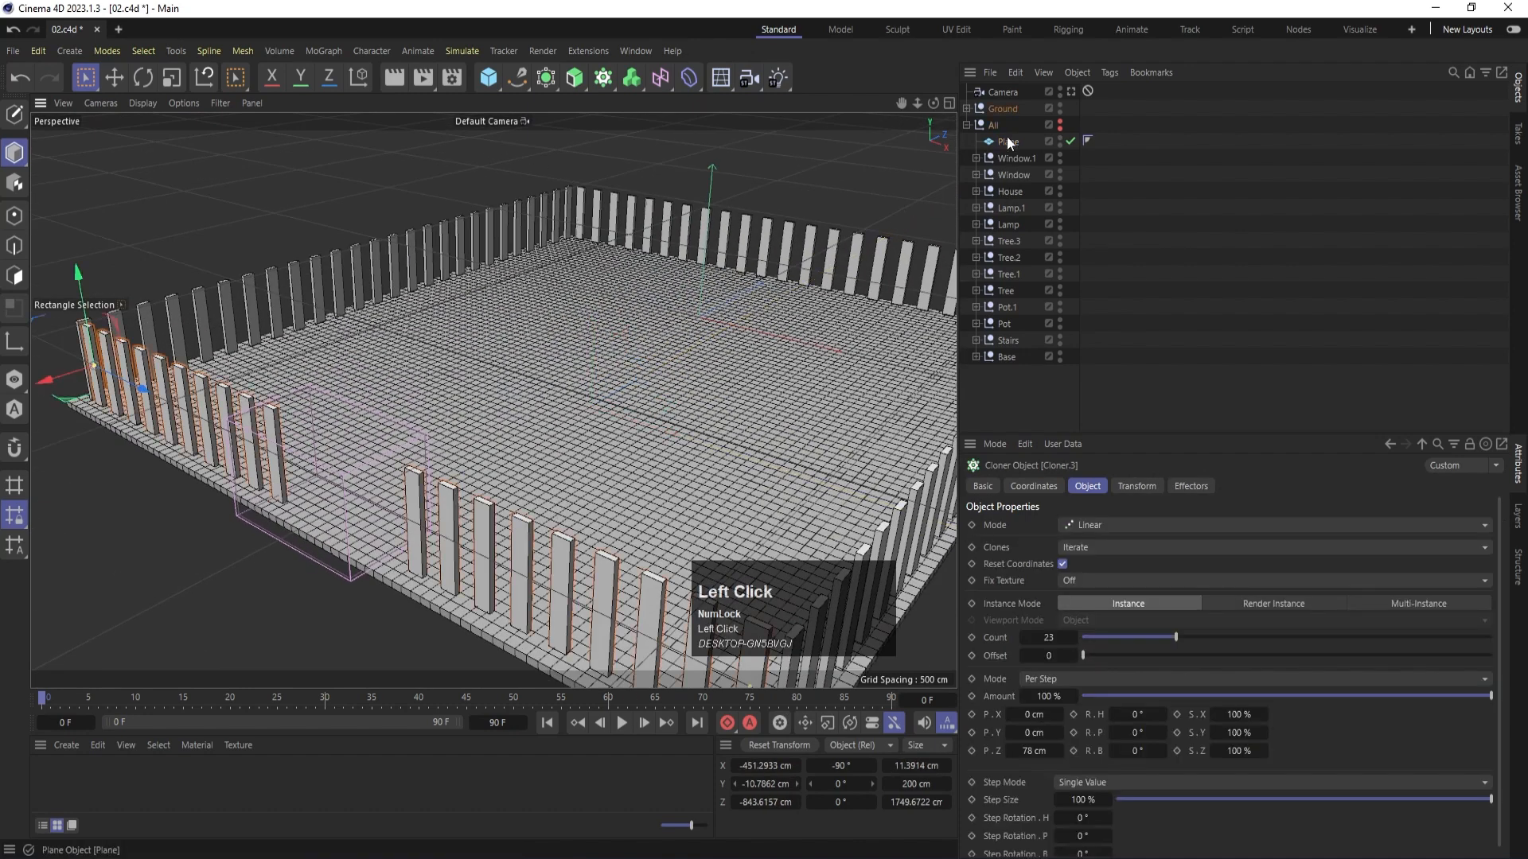
left_click(966, 125)
left_click(967, 108)
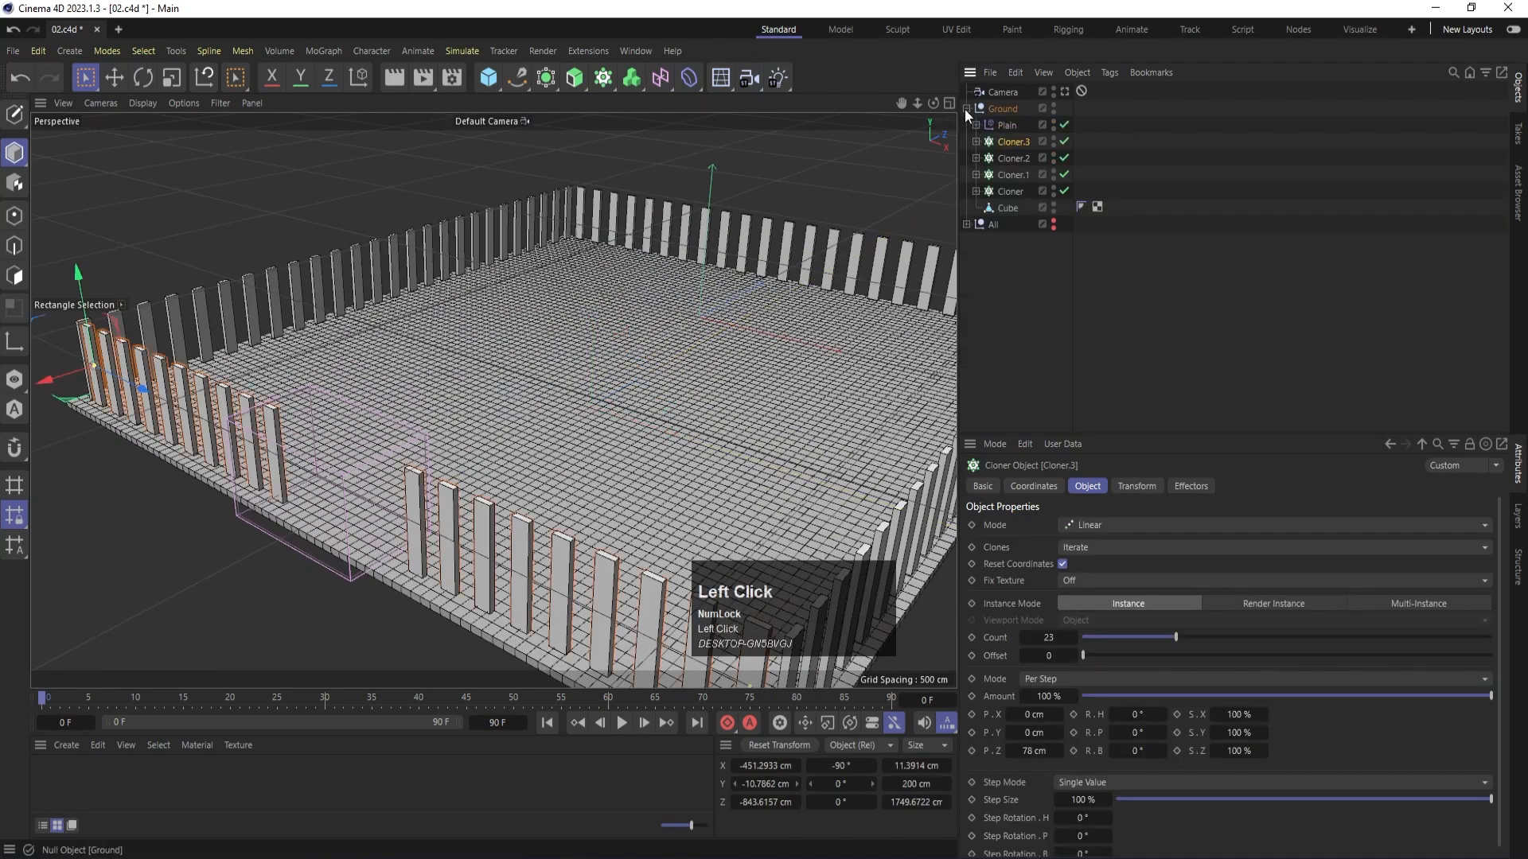
left_click(1040, 307)
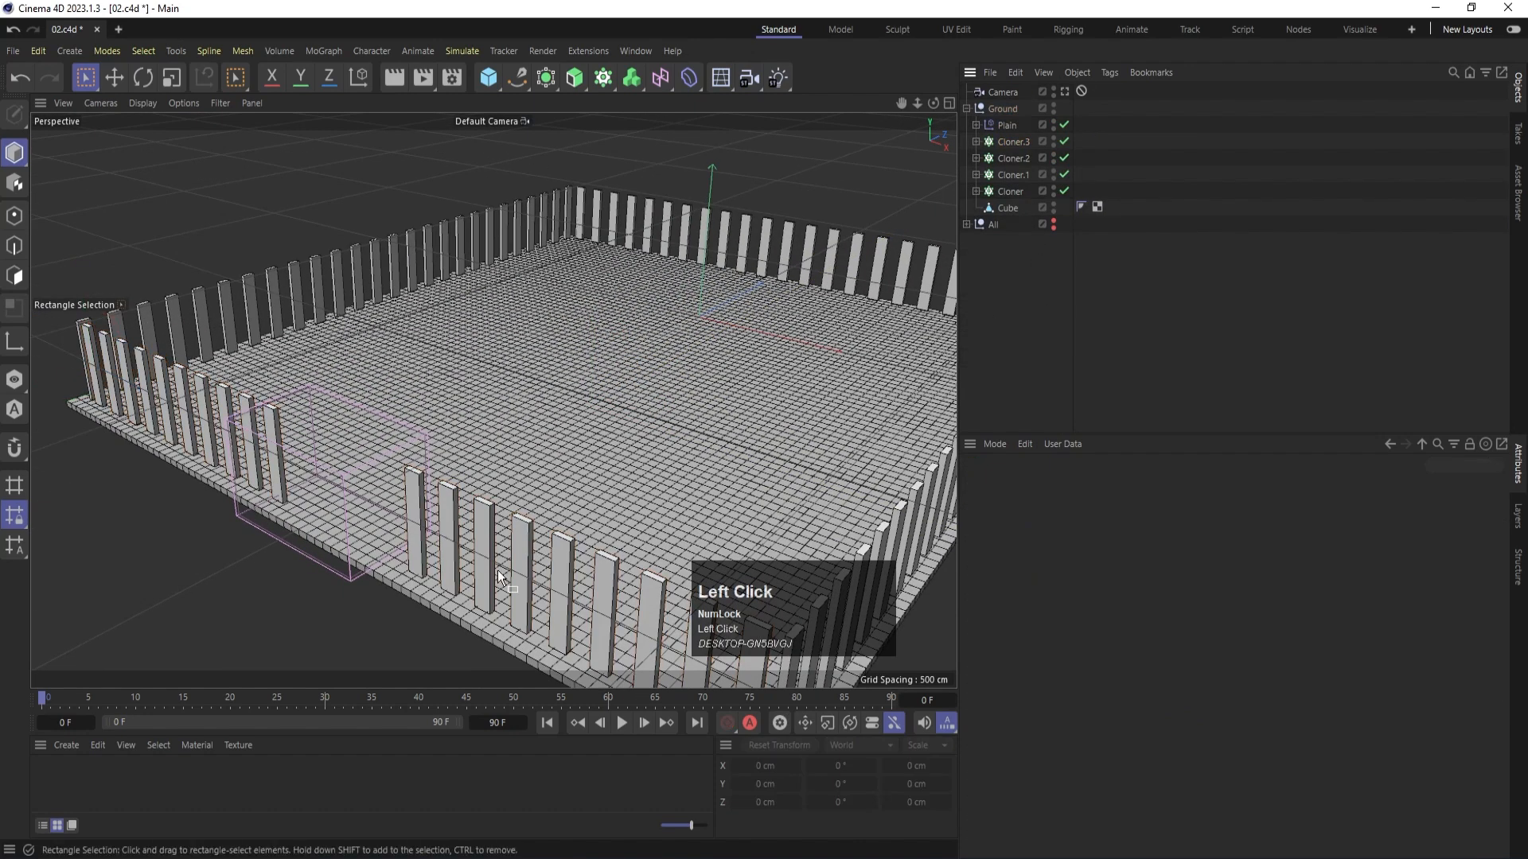
- Create a new standard material and set the viewport display to Gouraud shading without wireframe lines
double_click(67, 782)
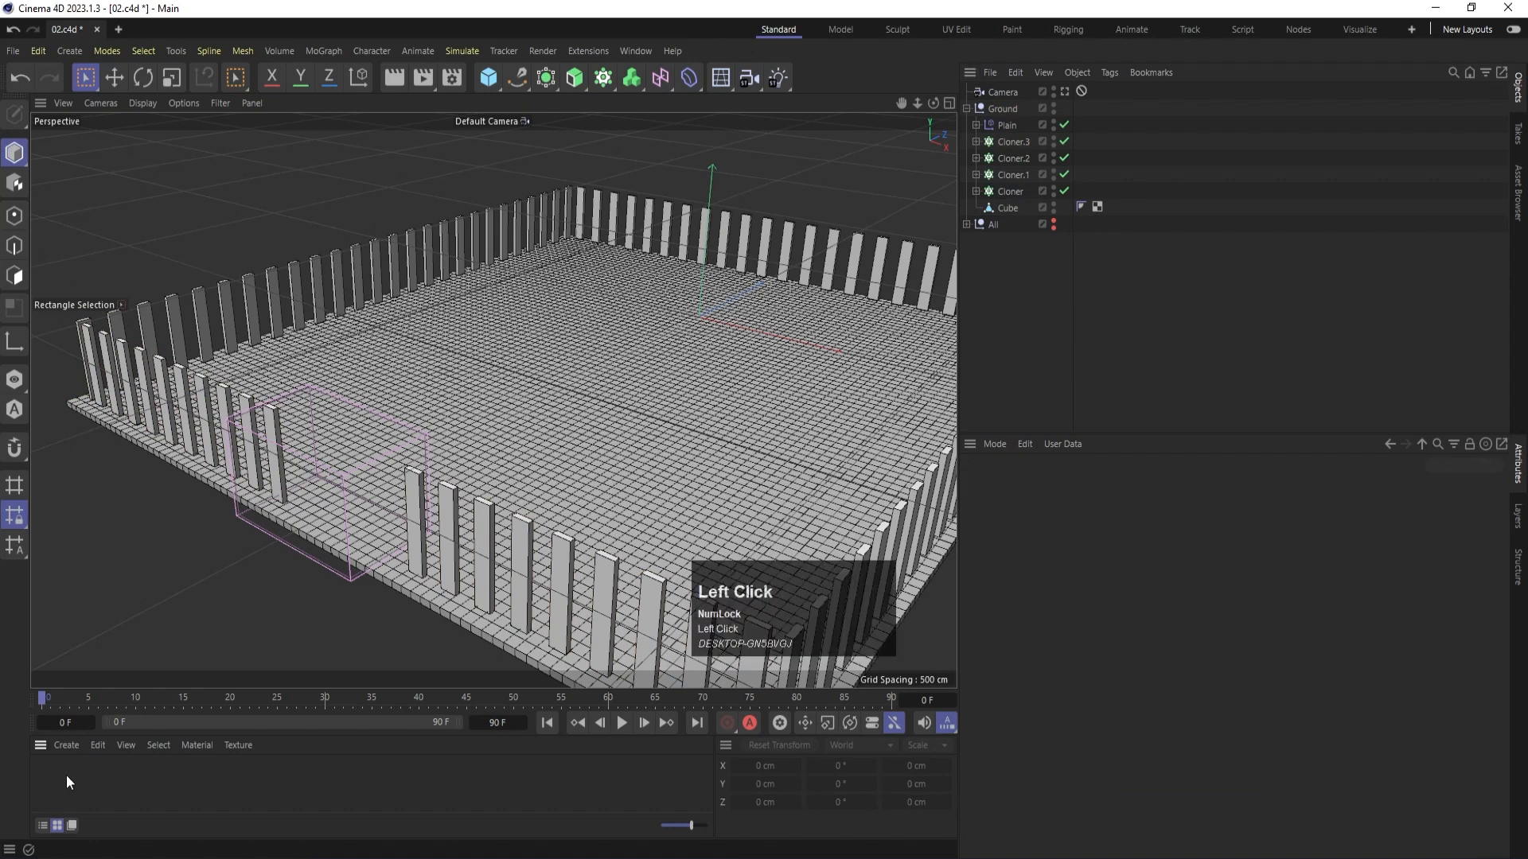
scroll(394, 358, "down", 2)
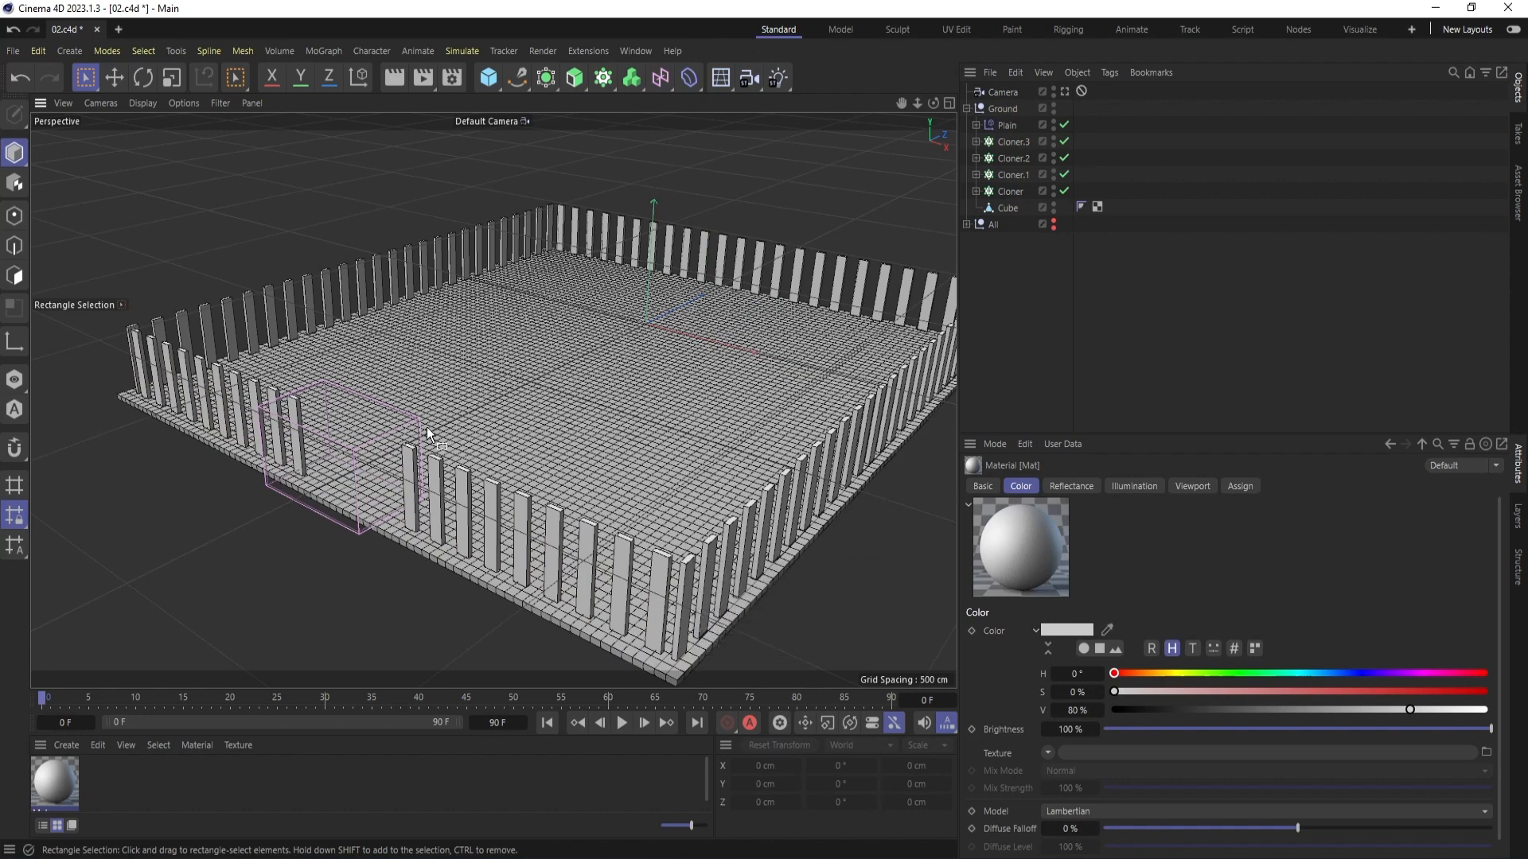
key("n")
key("a")
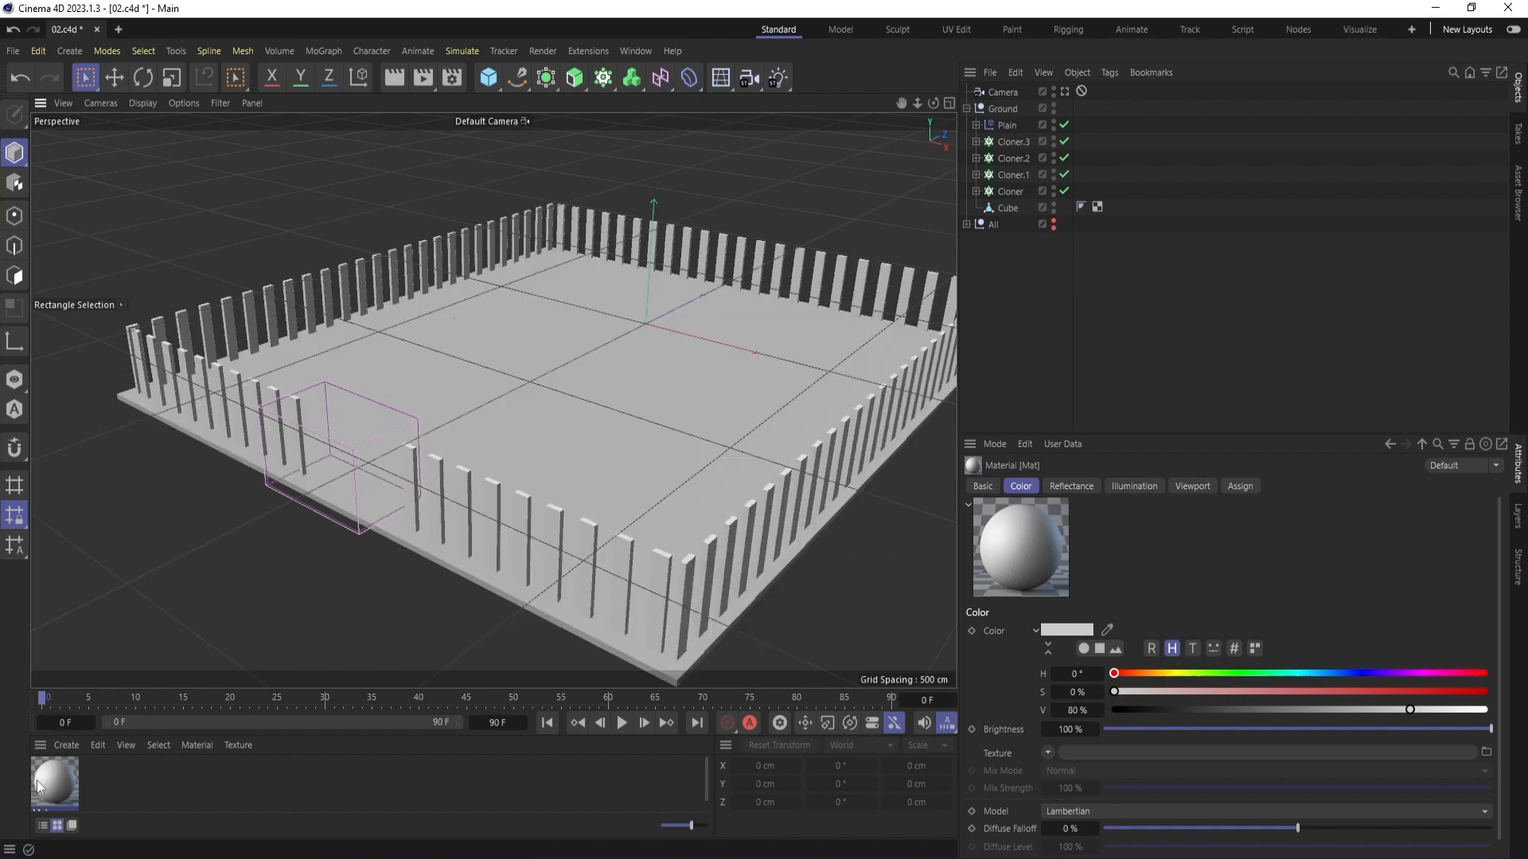
- Rename the new material as Grass and apply it to the ground slab Cube
left_click_drag(190, 700, 194, 646)
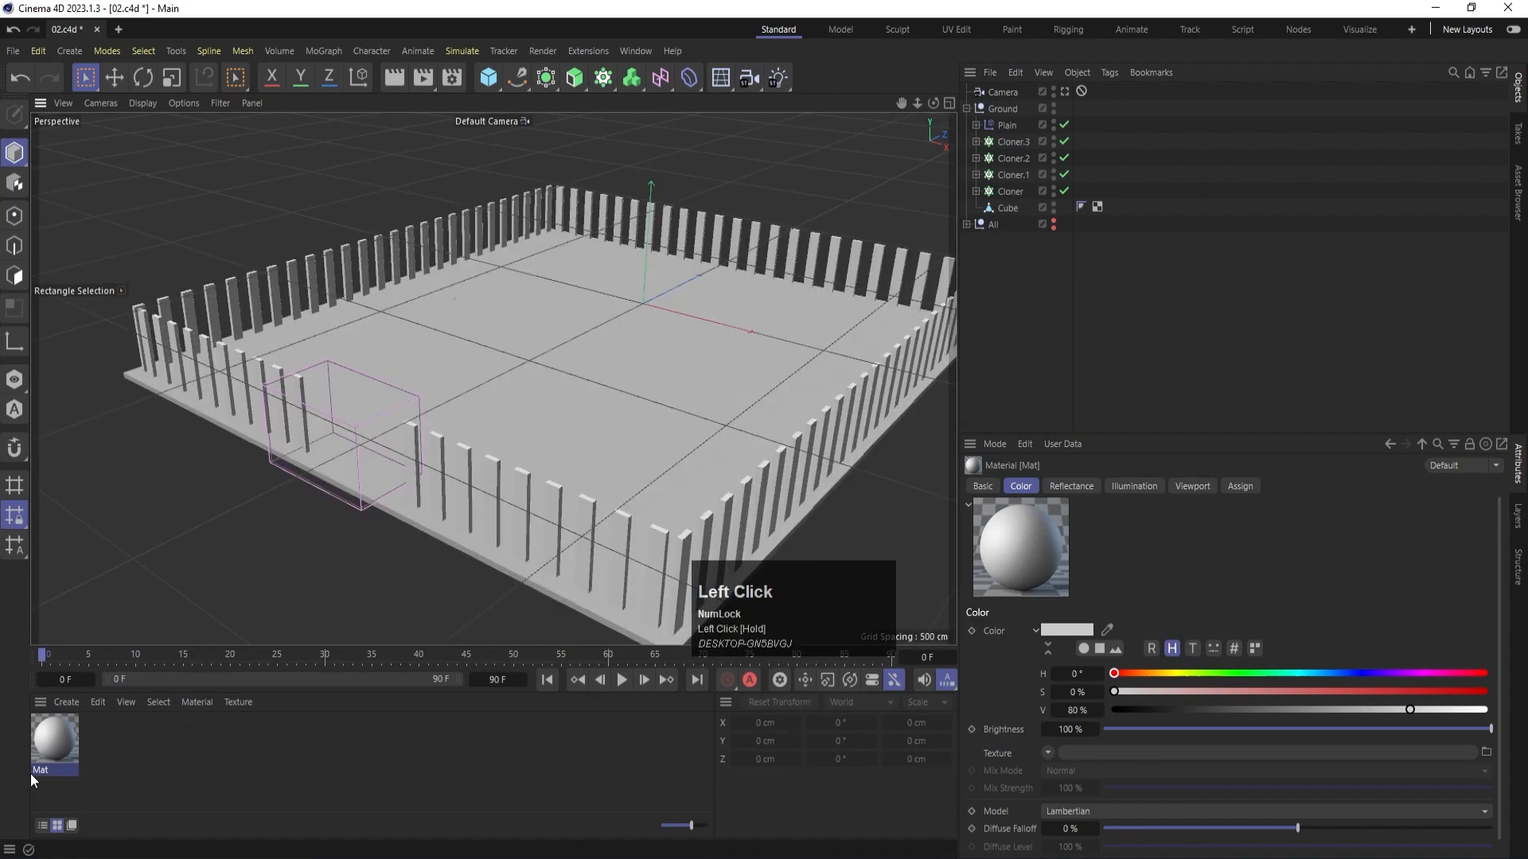
double_click(40, 769)
type("Grass")
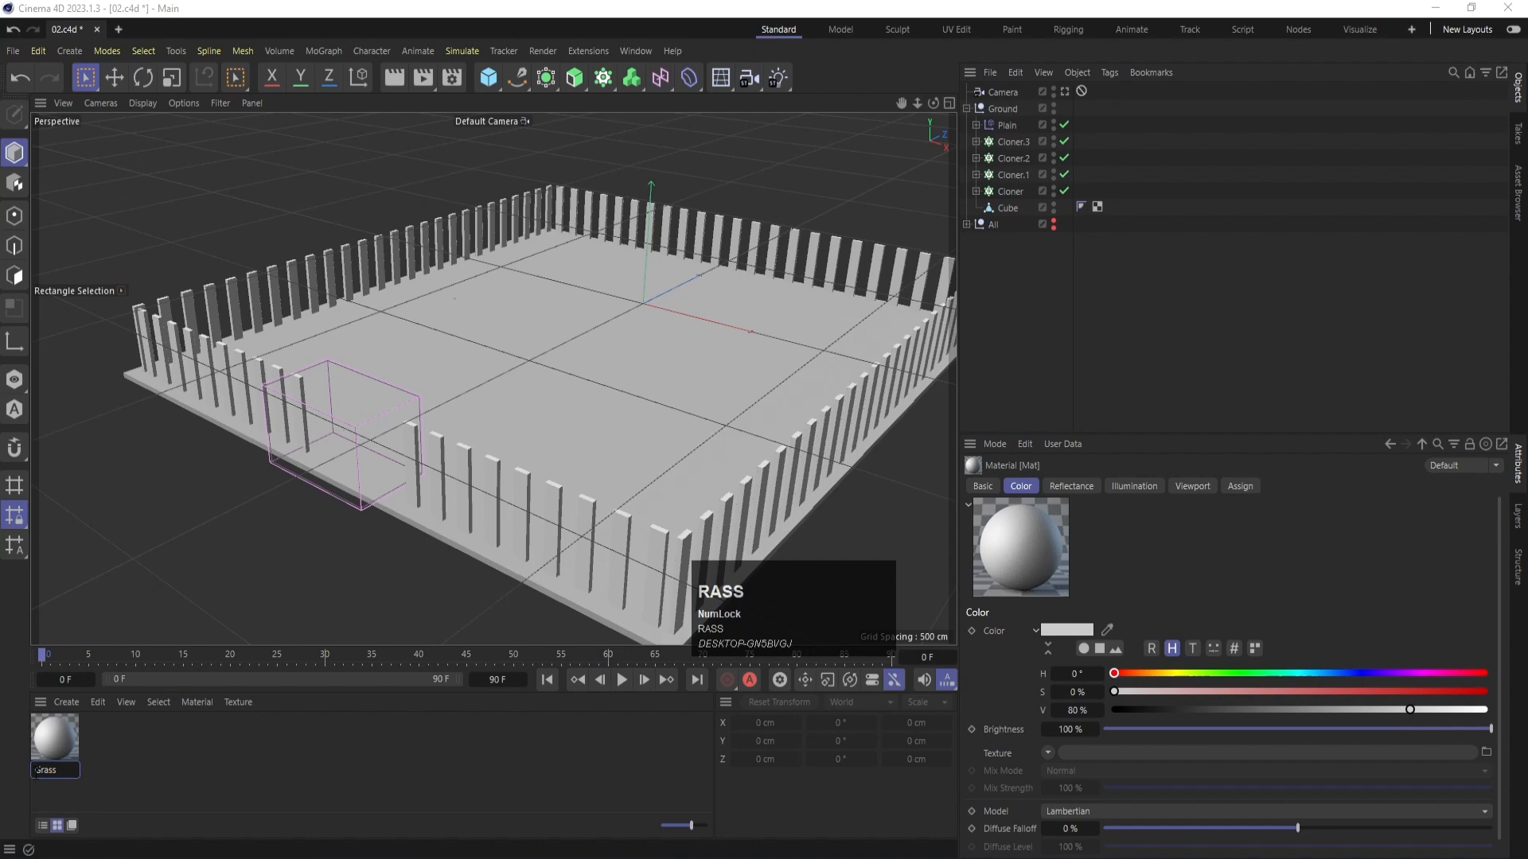
key("Return")
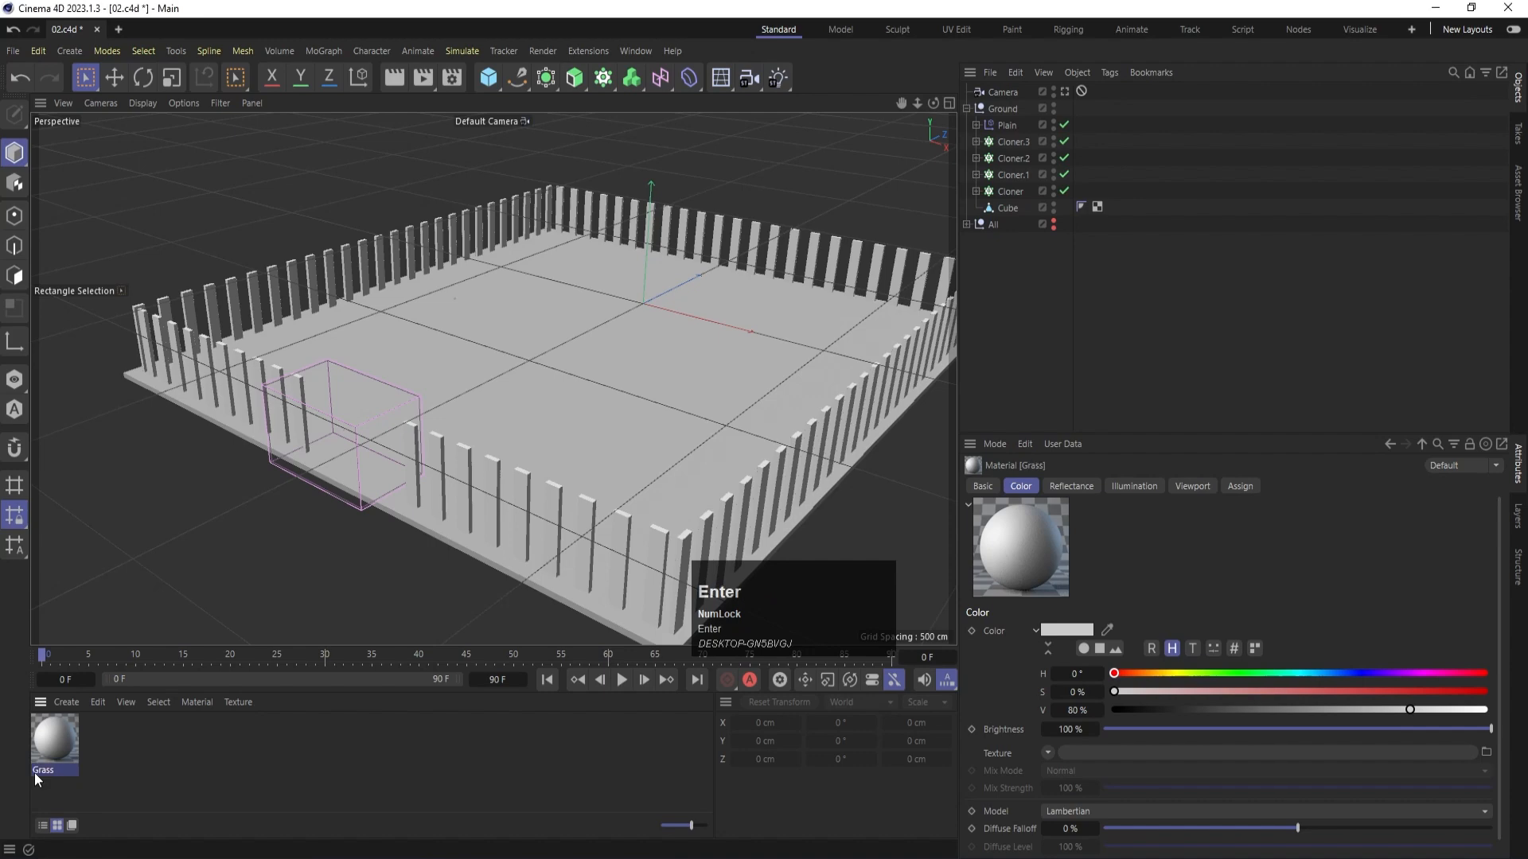
left_click(433, 412)
left_click_drag(433, 412, 479, 378)
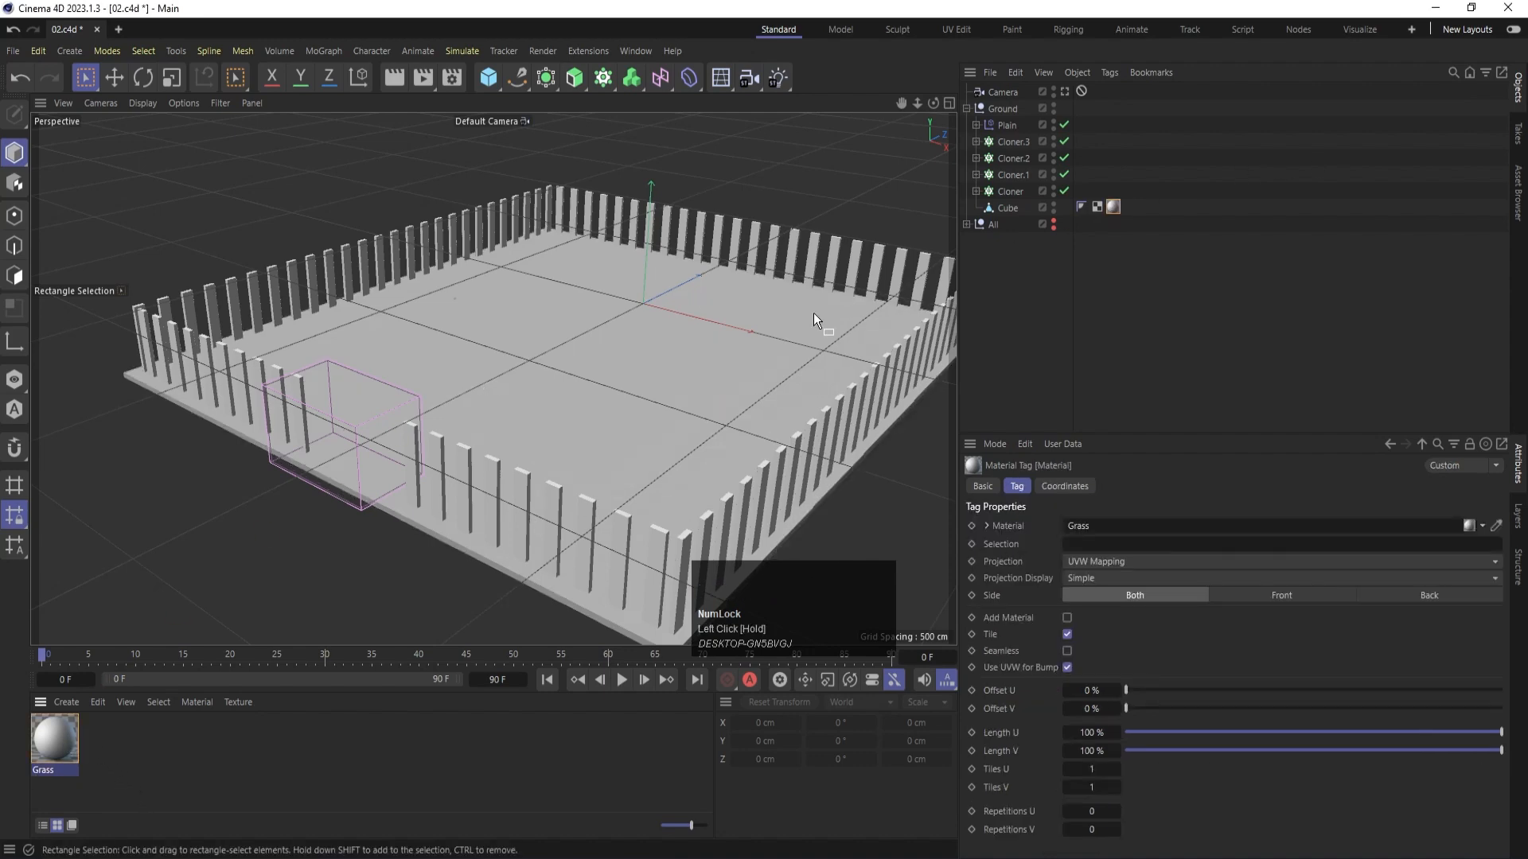
- Set the Grass material's color to a bright green with RGB values 51, 224, 79
double_click(54, 748)
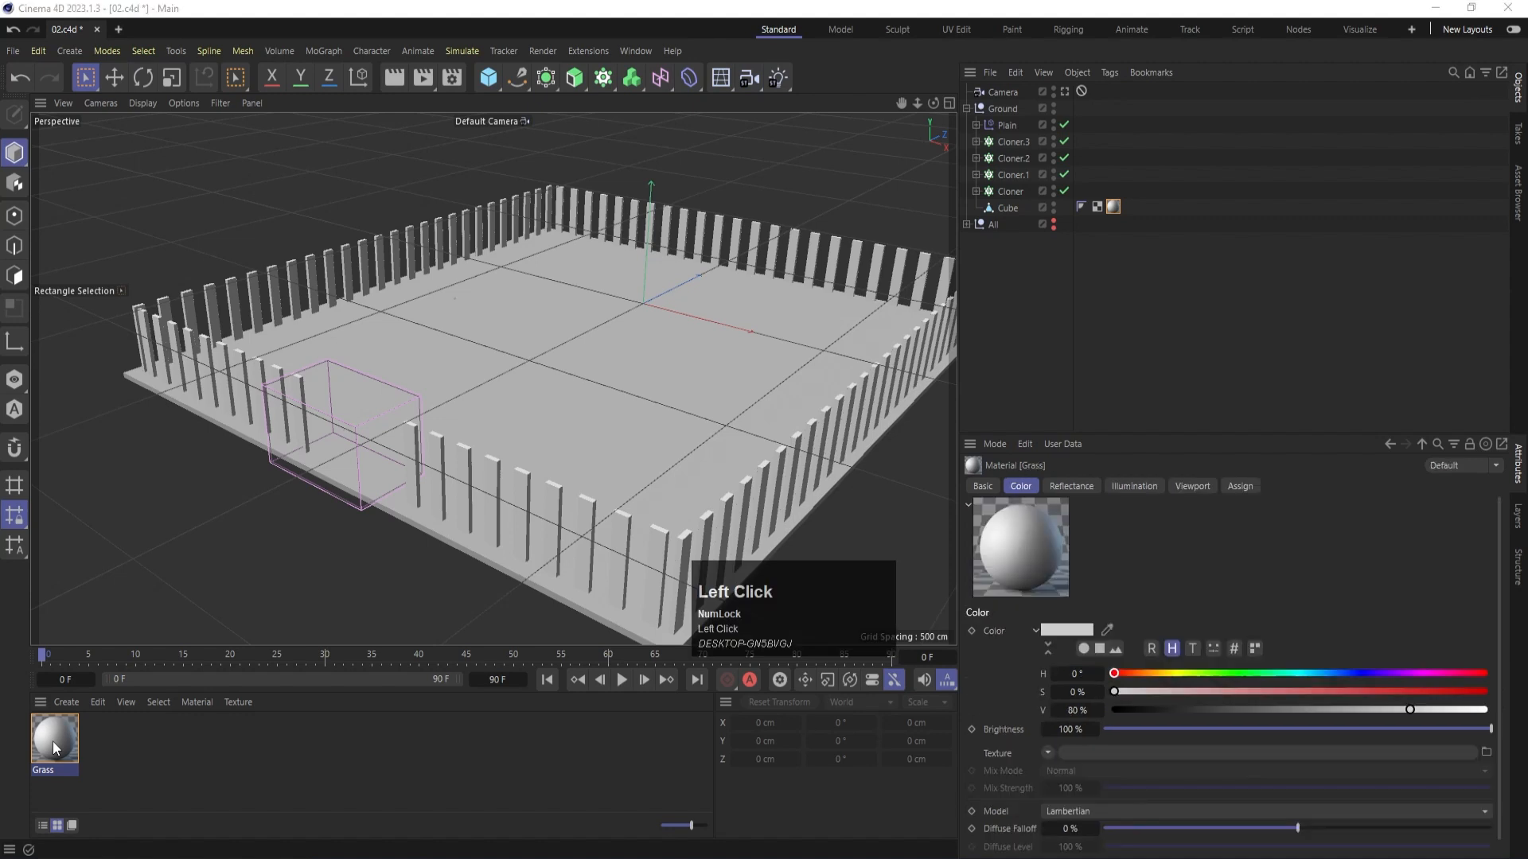
left_click_drag(402, 253, 957, 143)
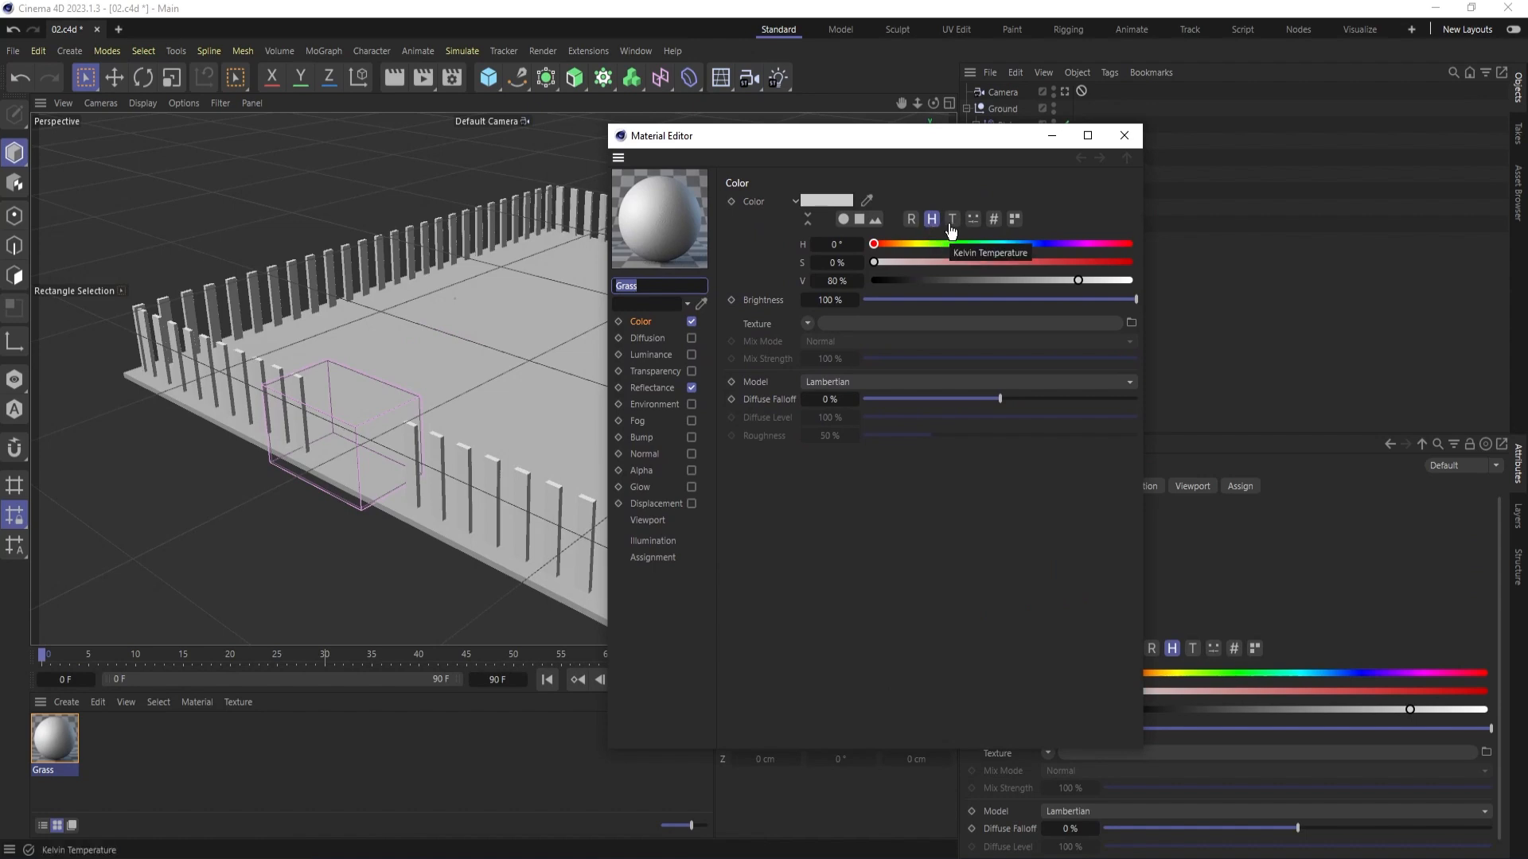
left_click(912, 223)
left_click_drag(953, 261, 984, 260)
left_click(967, 279)
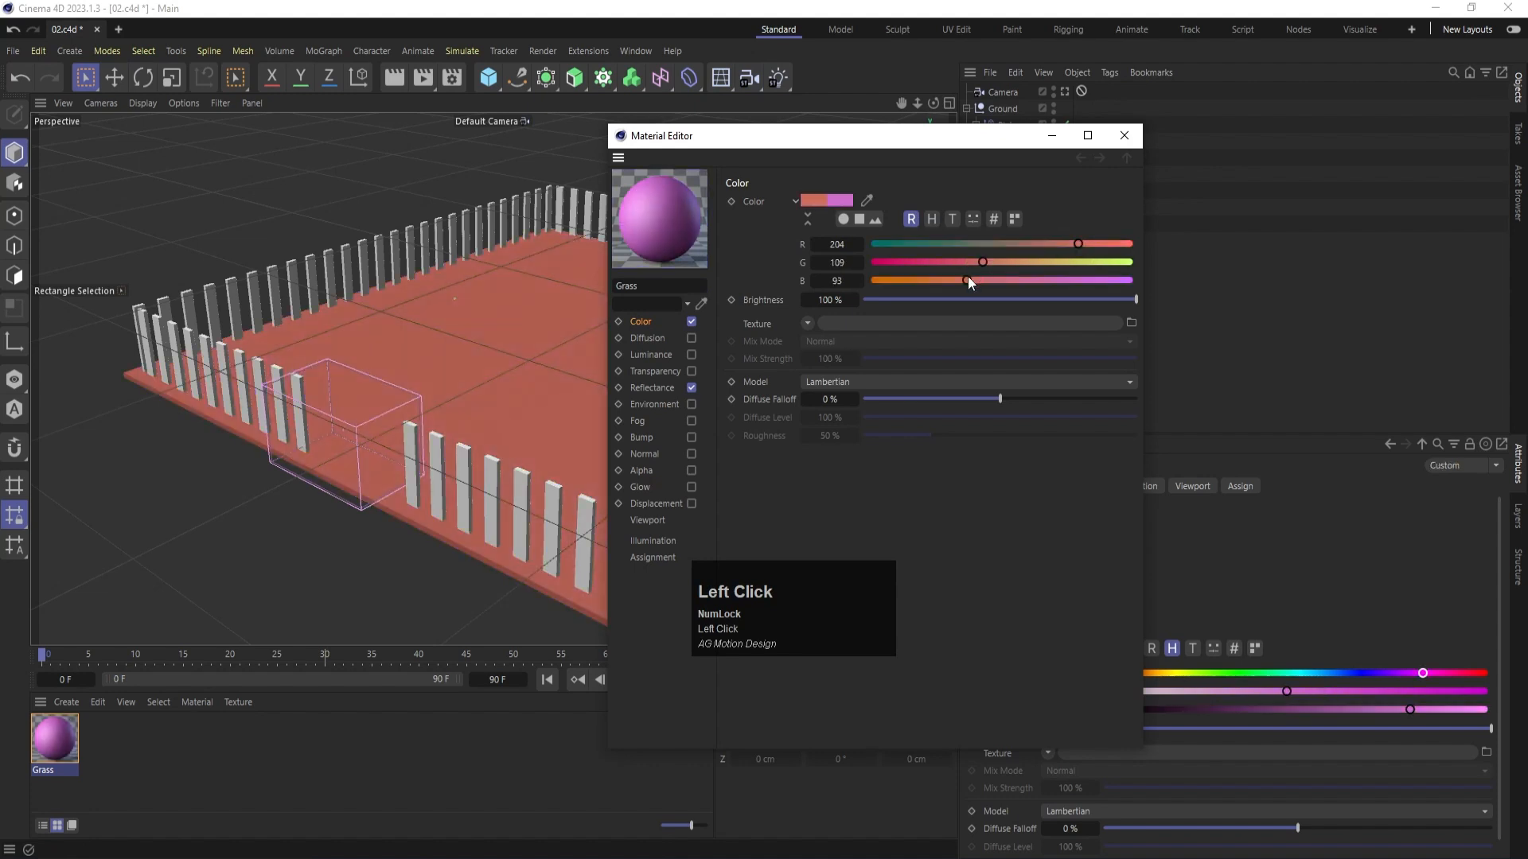
left_click_drag(1091, 243, 1117, 246)
left_click(925, 243)
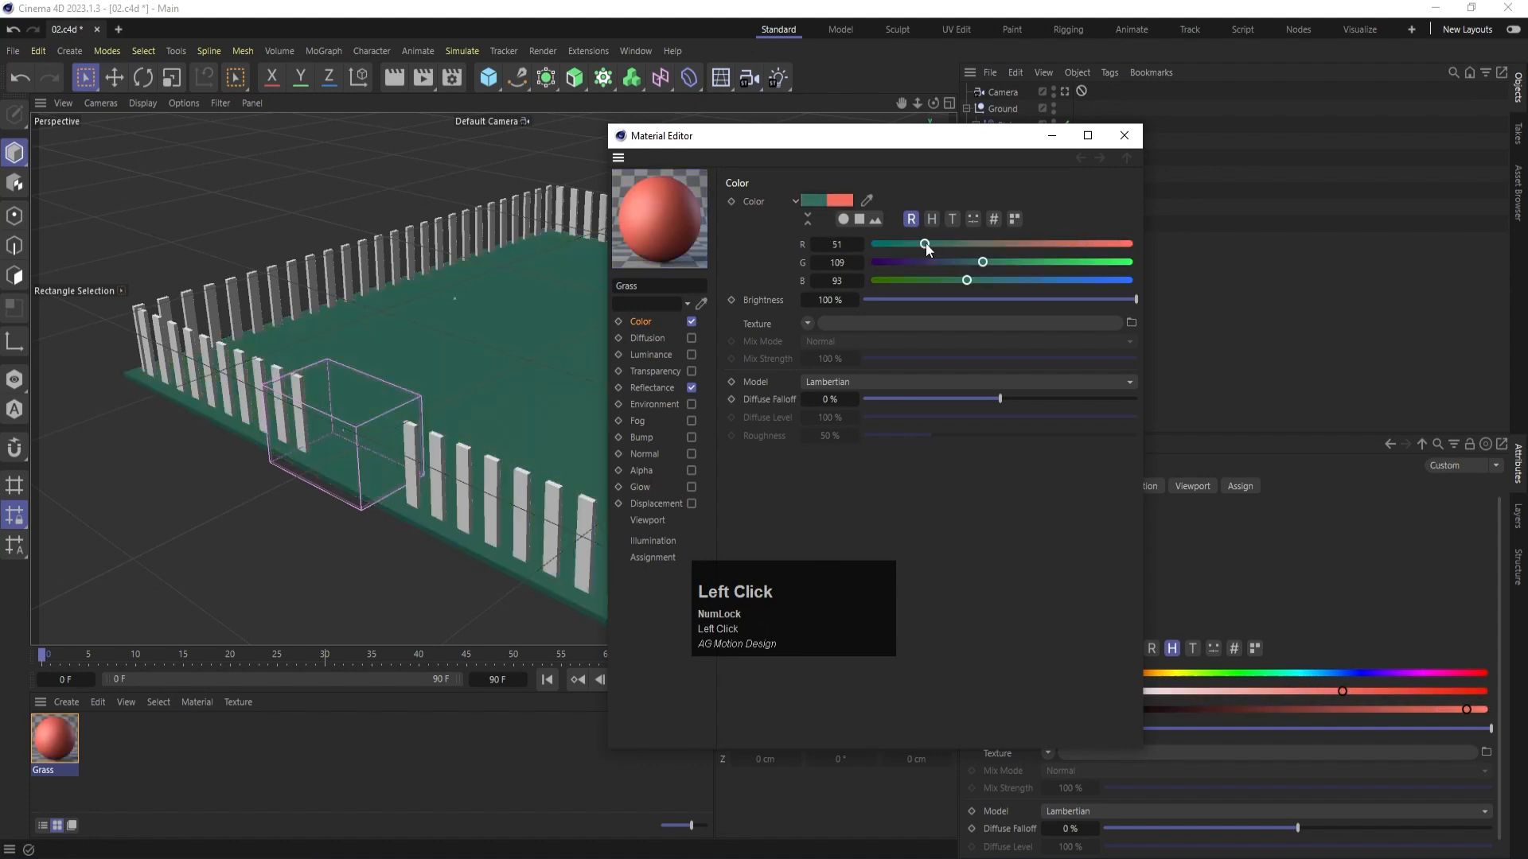
left_click_drag(984, 263, 1098, 263)
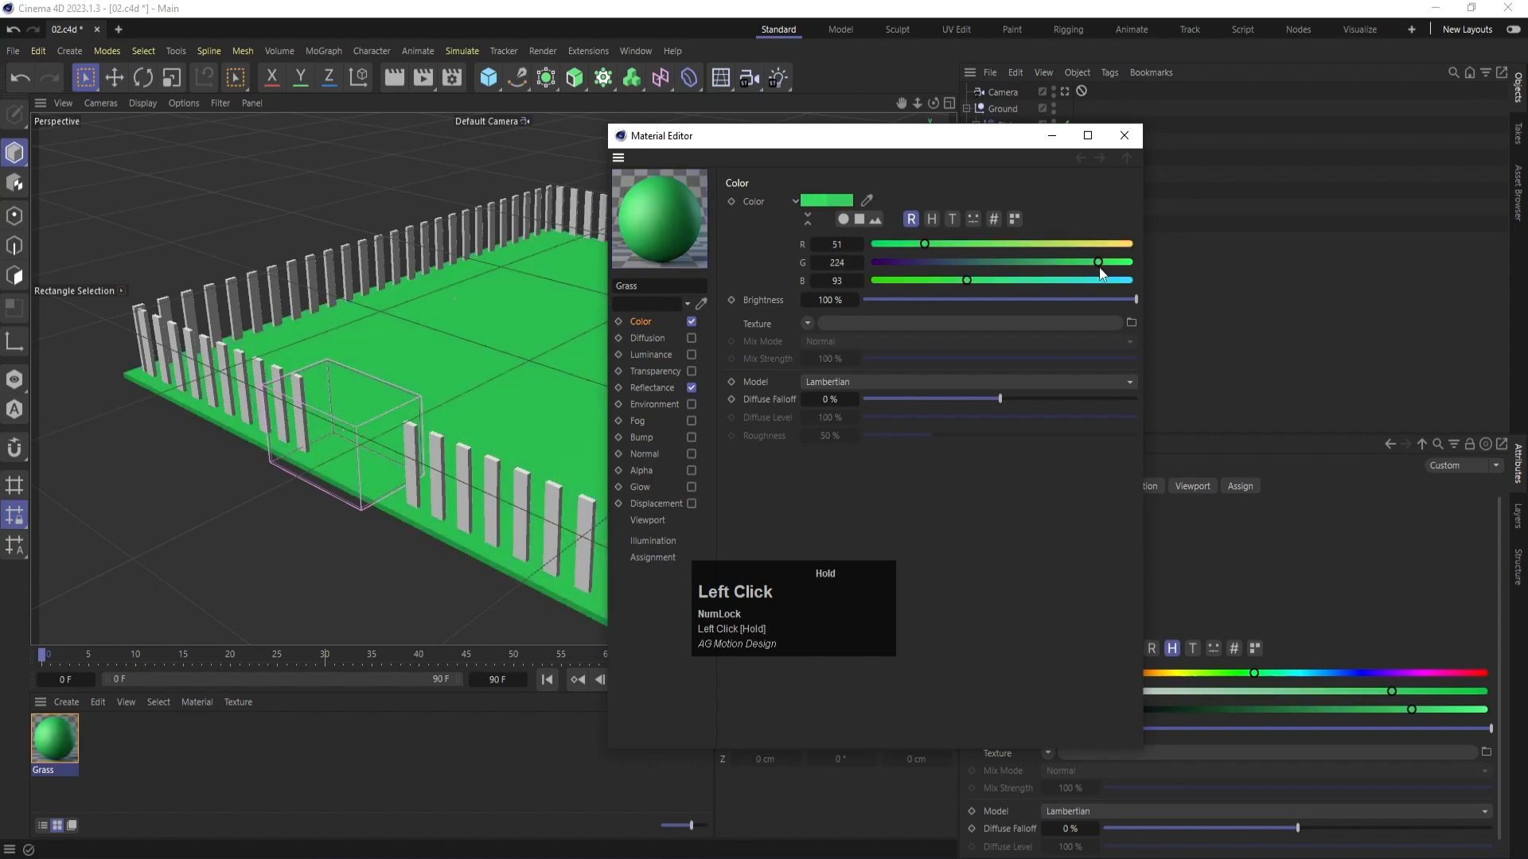
left_click_drag(958, 282, 949, 305)
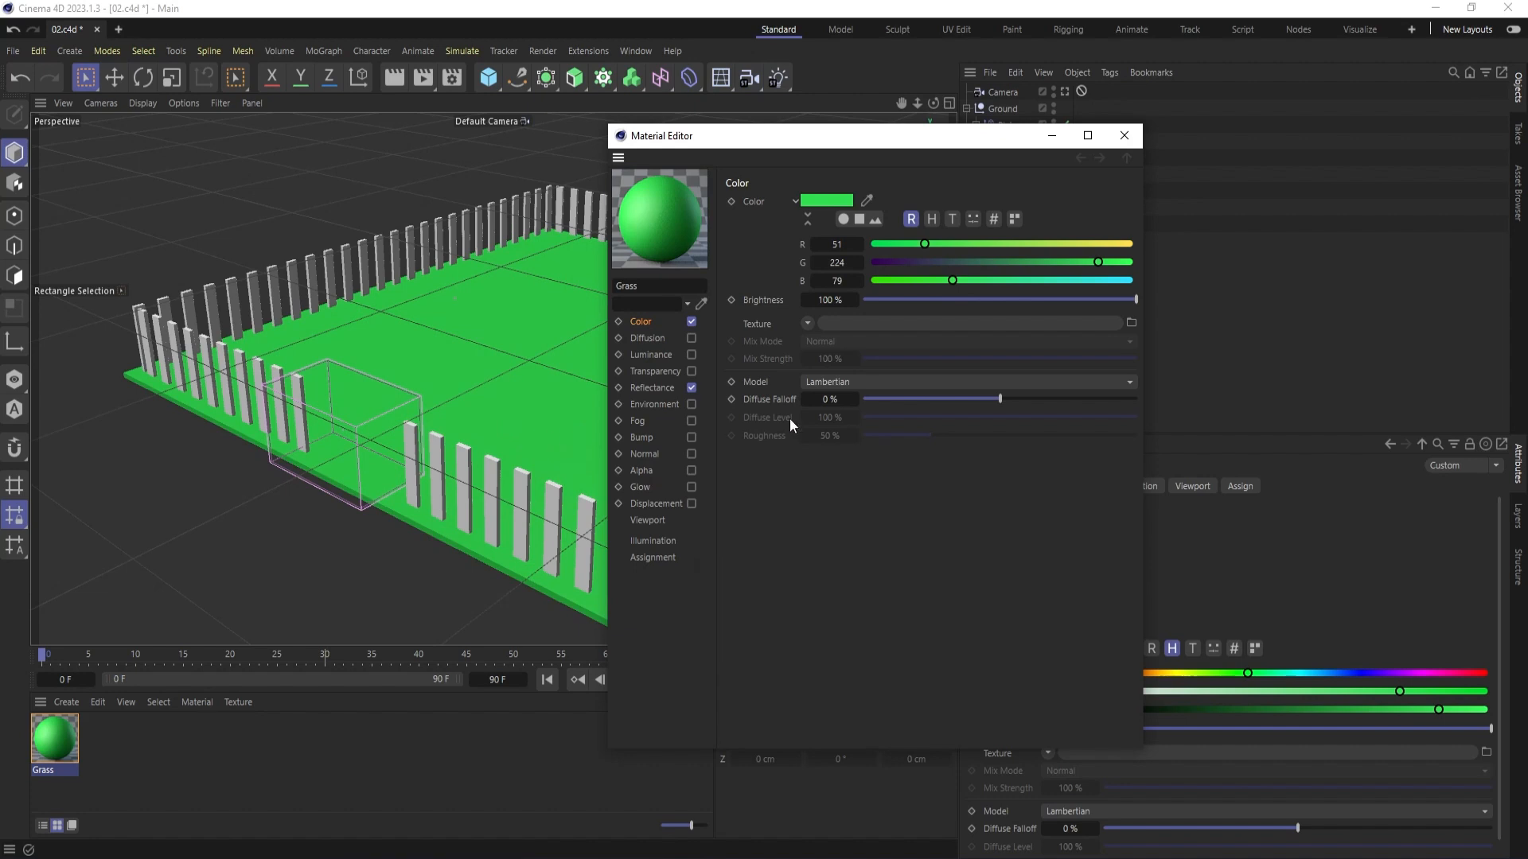
- Add a Noise shader as the Grass material's color texture and set its Color 1 to pure green, RGB 0, 255, 0
left_click(807, 324)
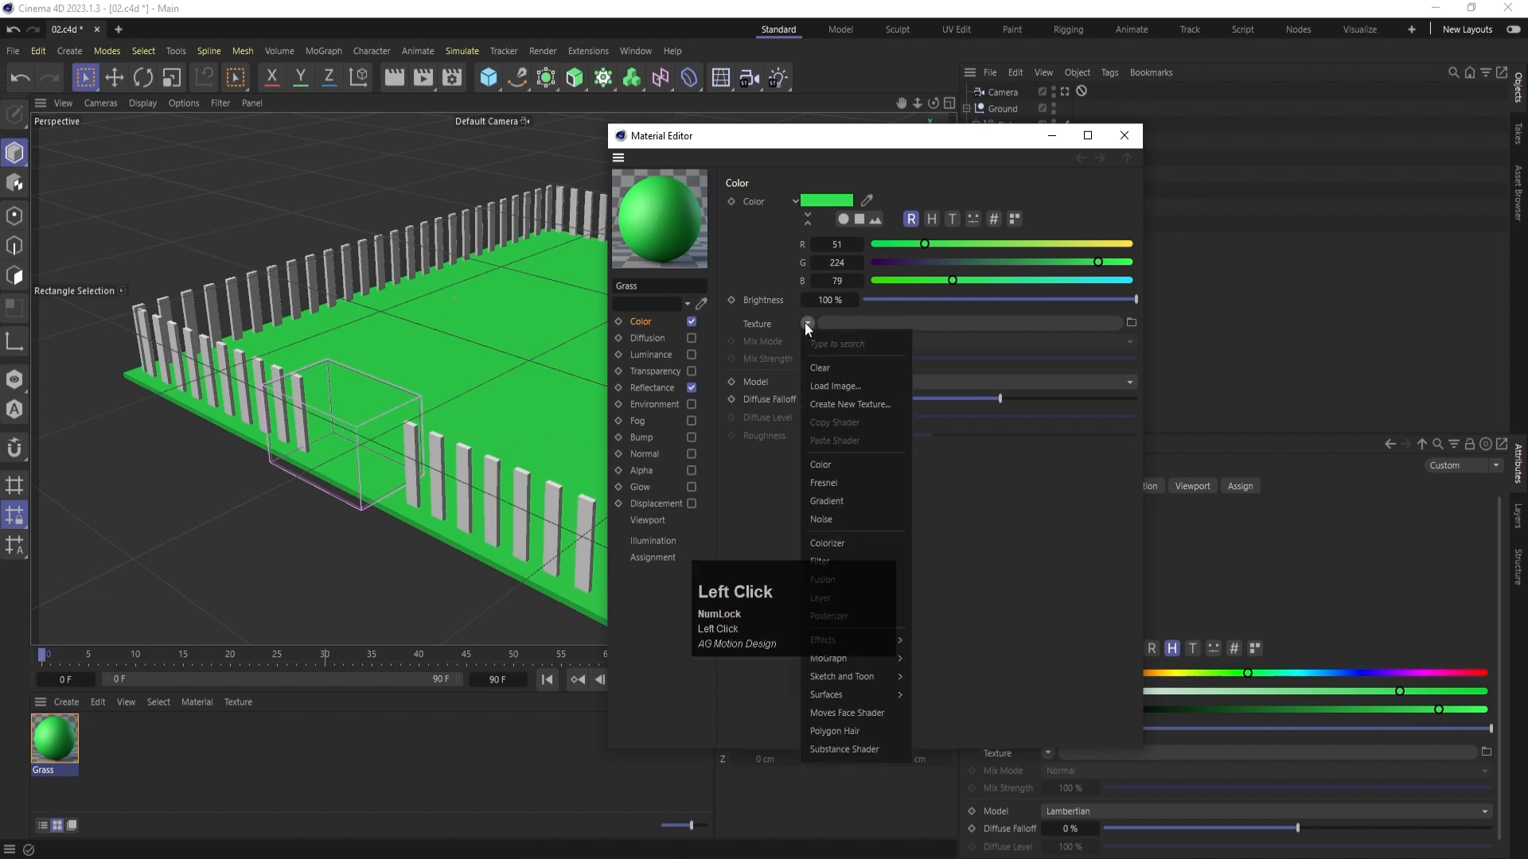
left_click(829, 522)
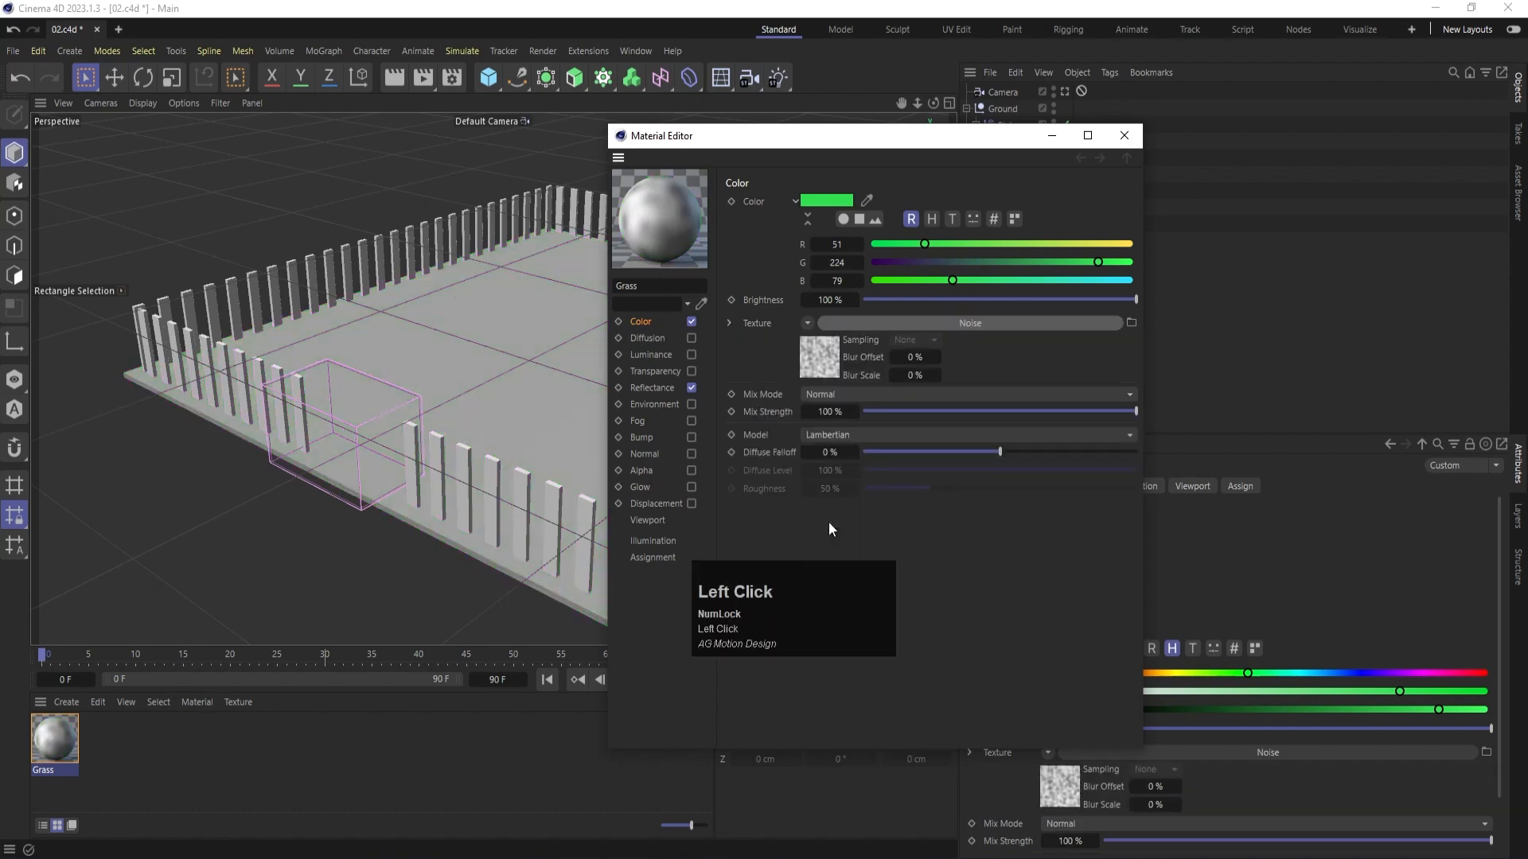
left_click(827, 359)
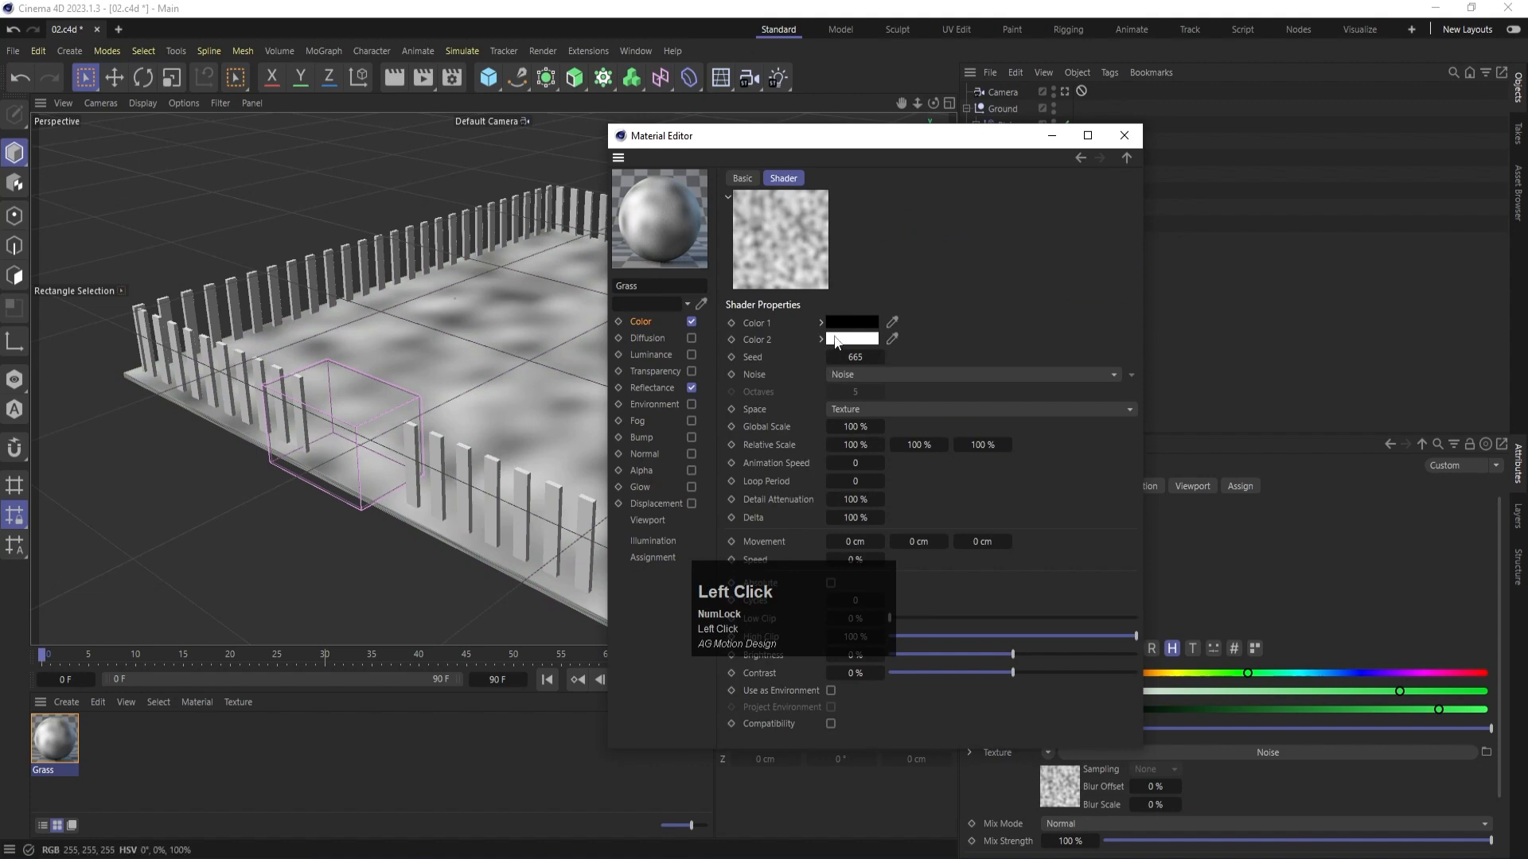
left_click(837, 340)
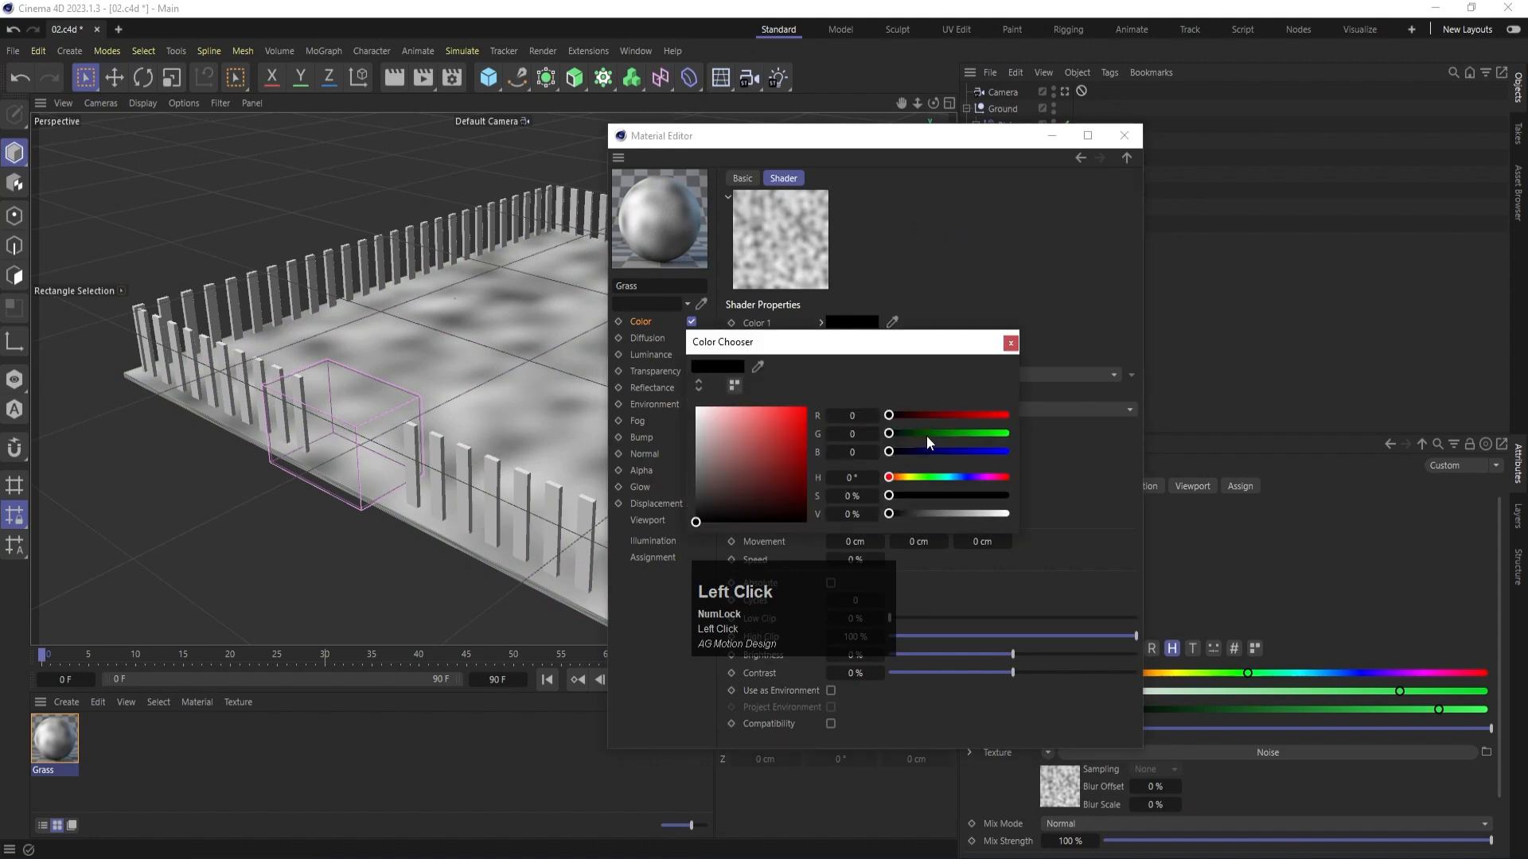
left_click_drag(927, 436, 1015, 433)
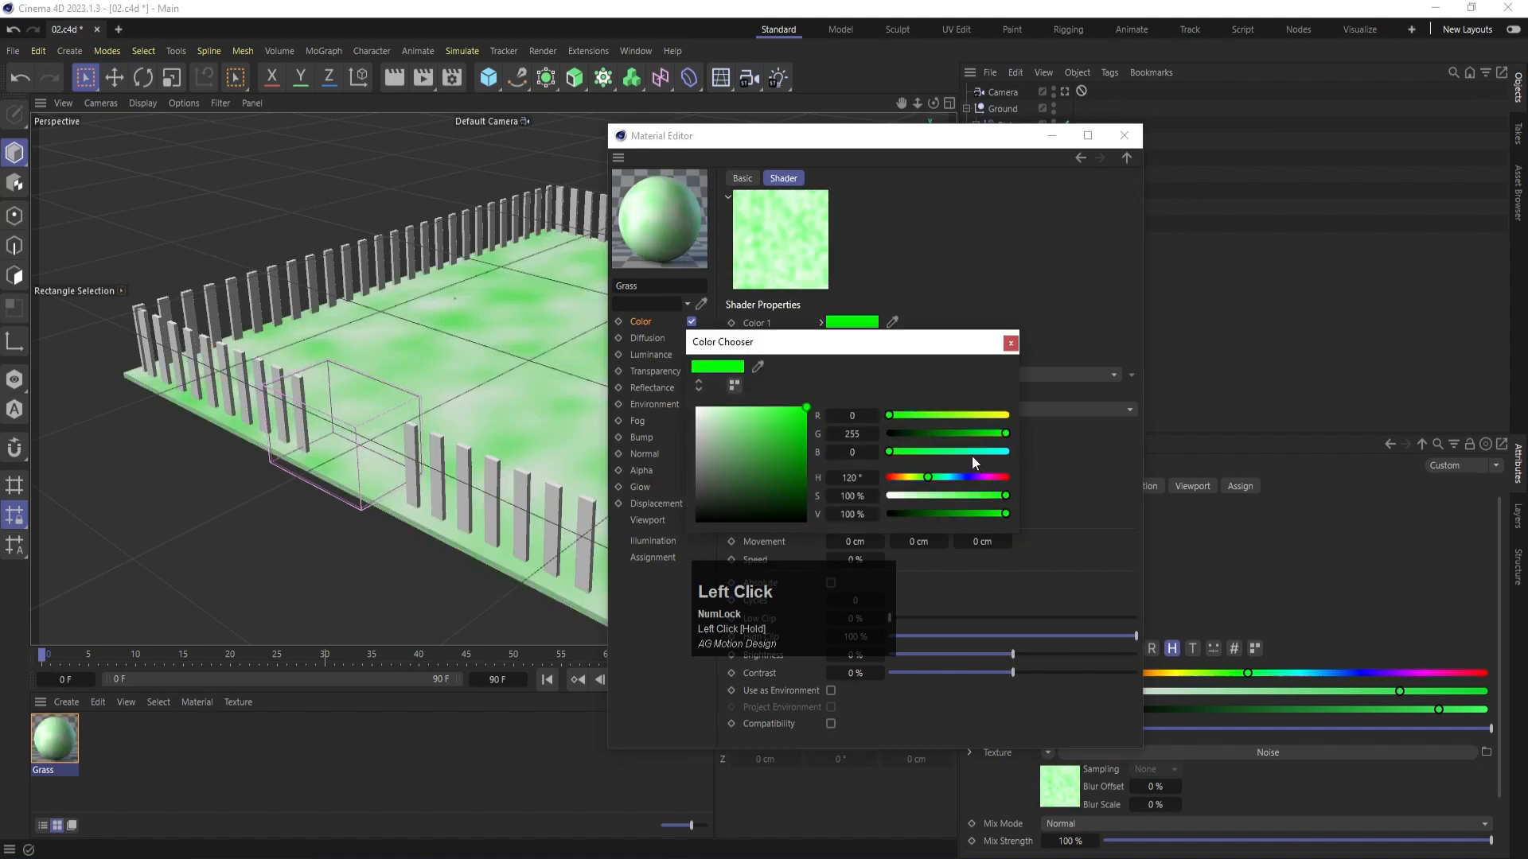
left_click(1010, 343)
- Set Color 2 of the Grass noise shader to a dark green with RGB values 38, 57, 45
left_click(857, 340)
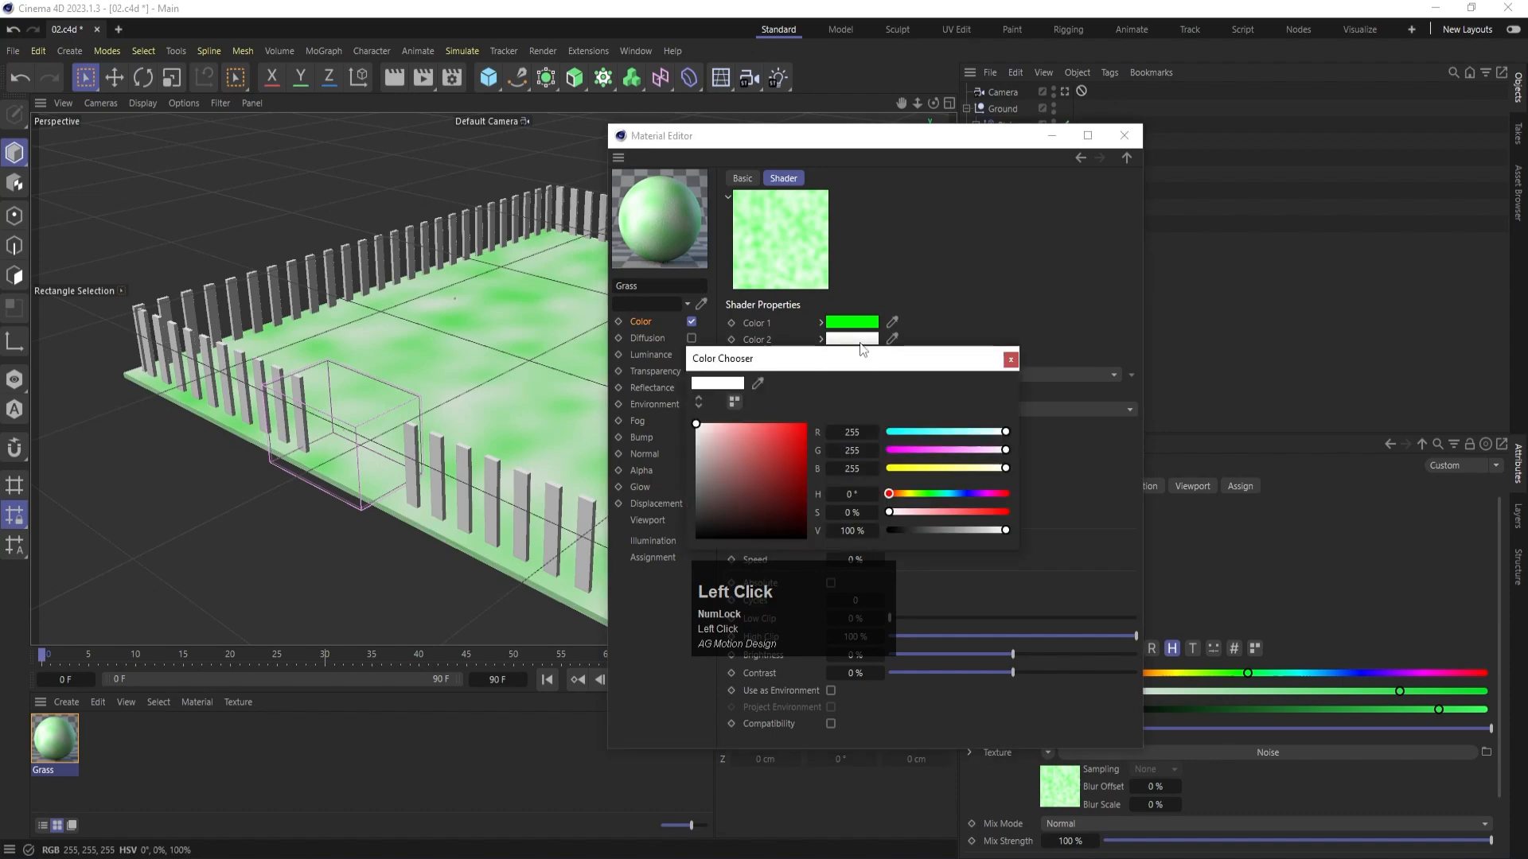
left_click(938, 495)
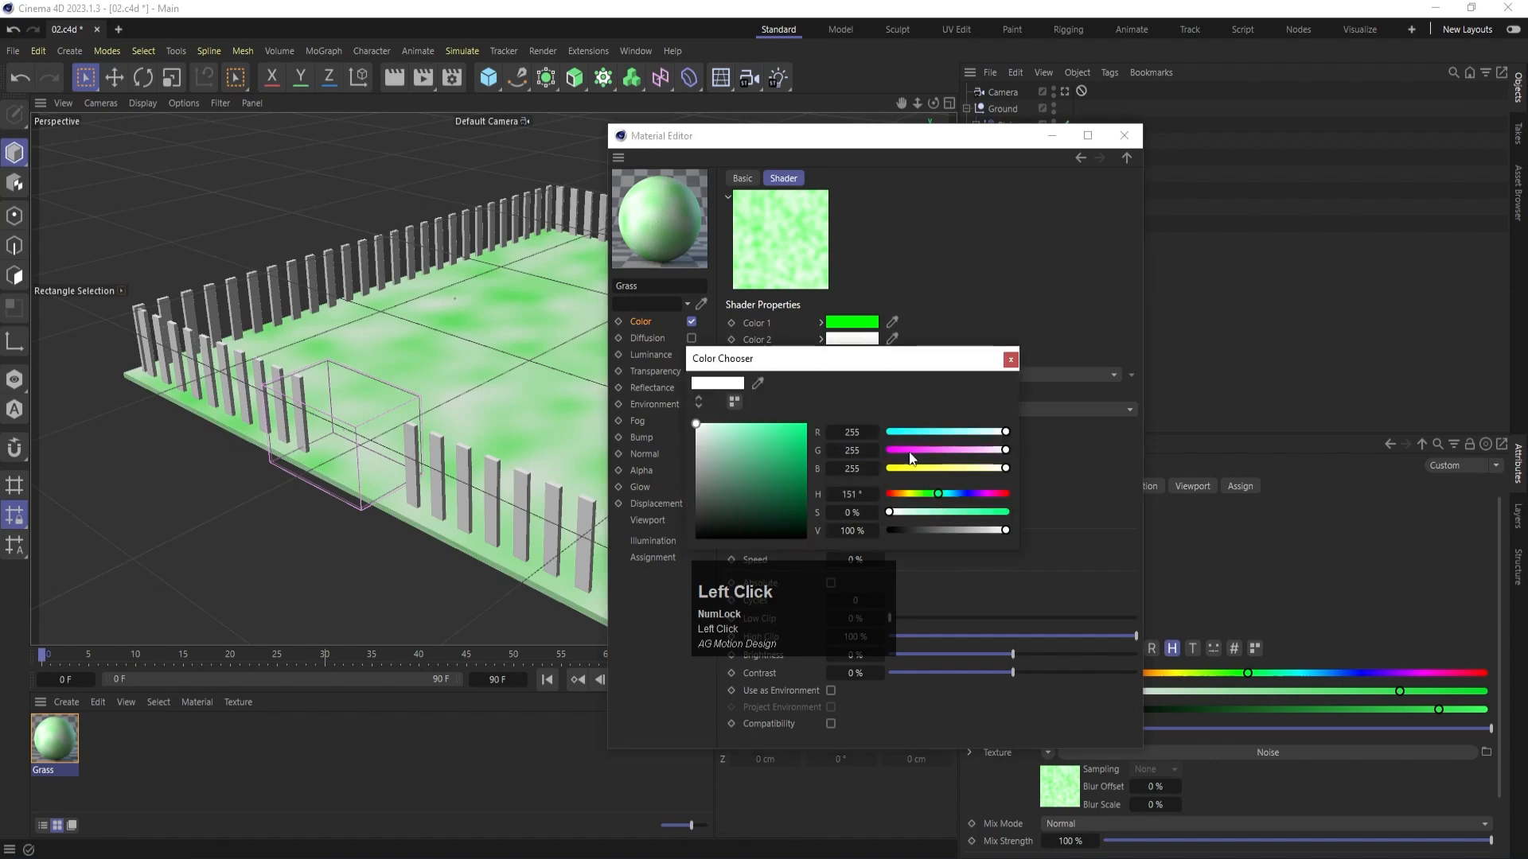
left_click(906, 450)
left_click(928, 469)
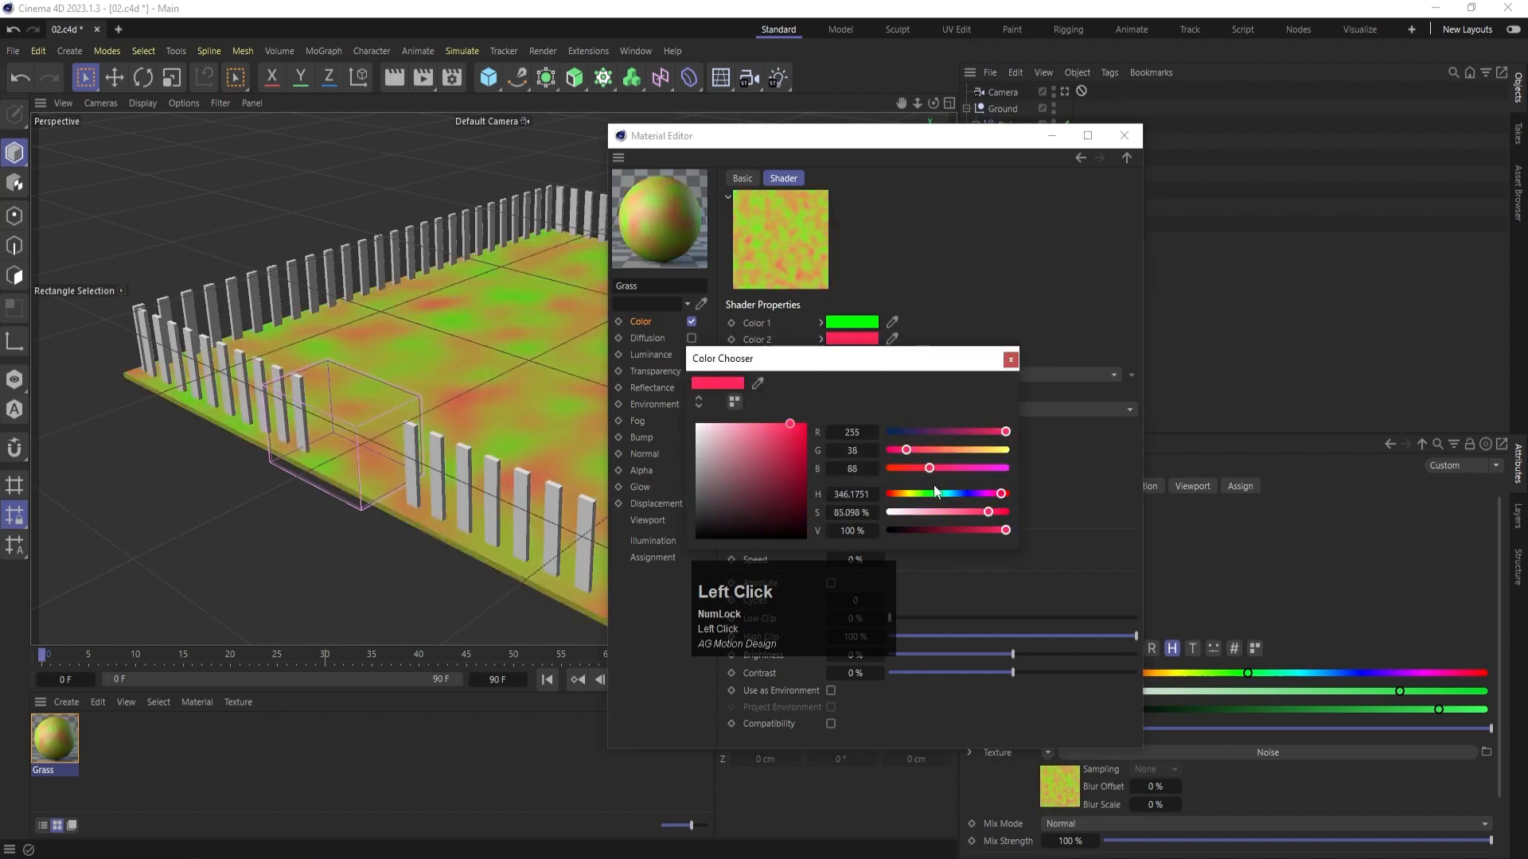
left_click(930, 494)
left_click(904, 451)
left_click(913, 449)
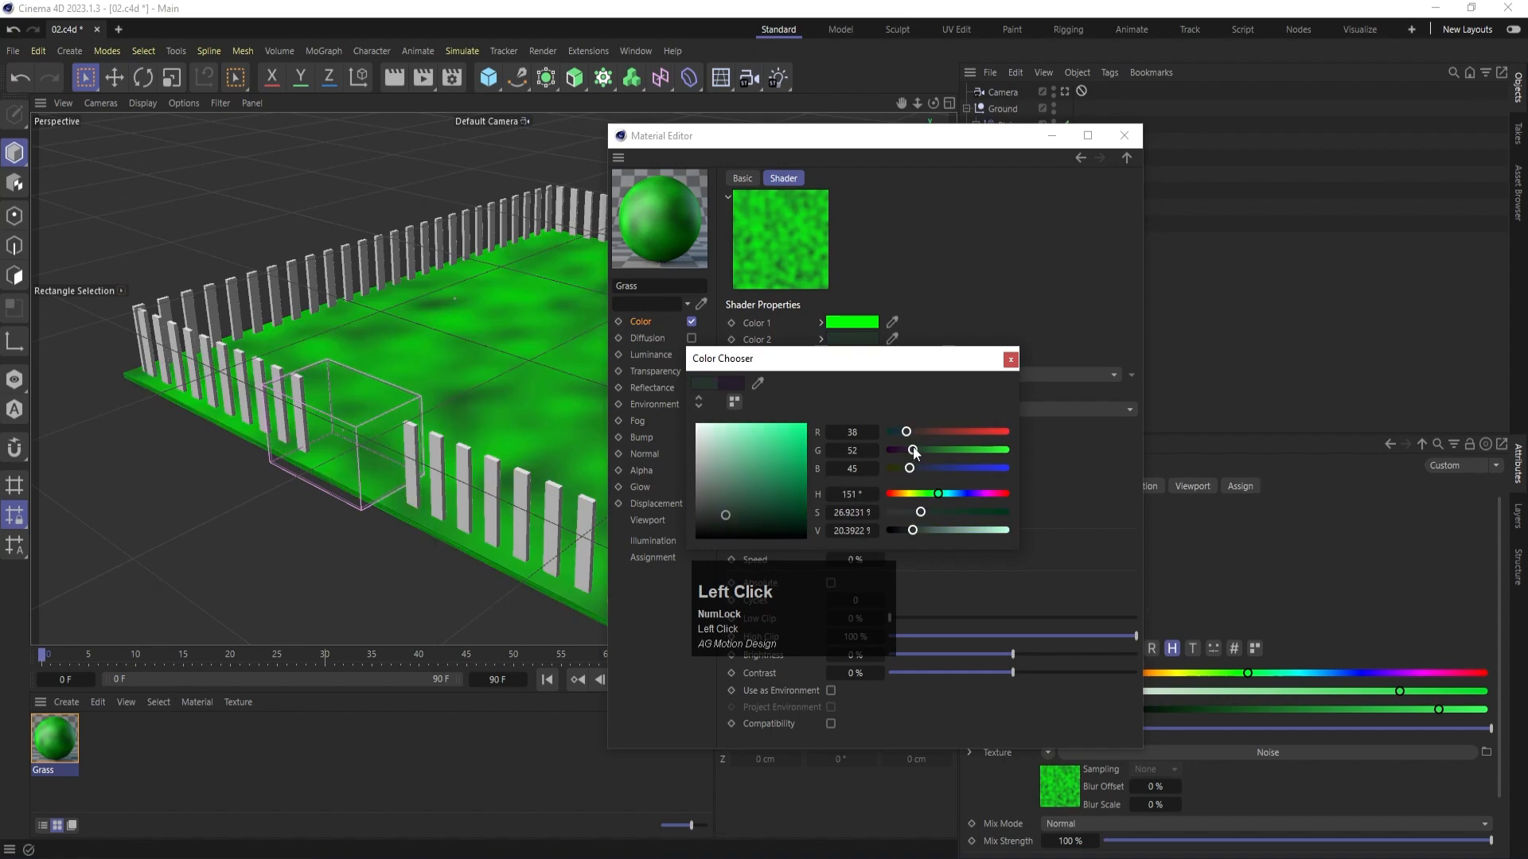
left_click_drag(913, 451, 917, 454)
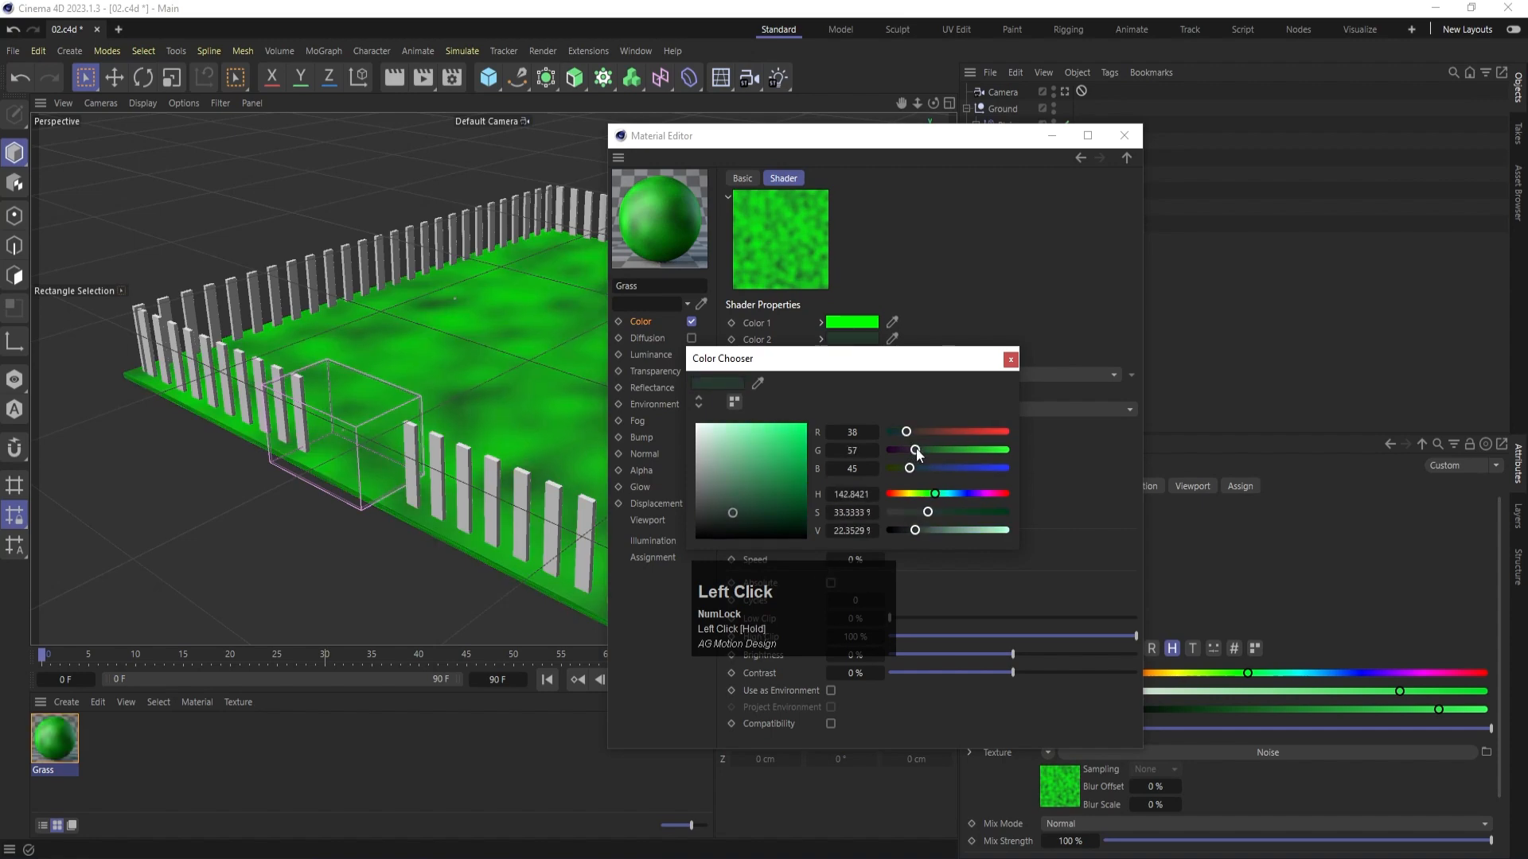
left_click(1010, 361)
- Set the Grass noise shader's Global Scale to 10 % and render the view to check the ground
left_click(857, 429)
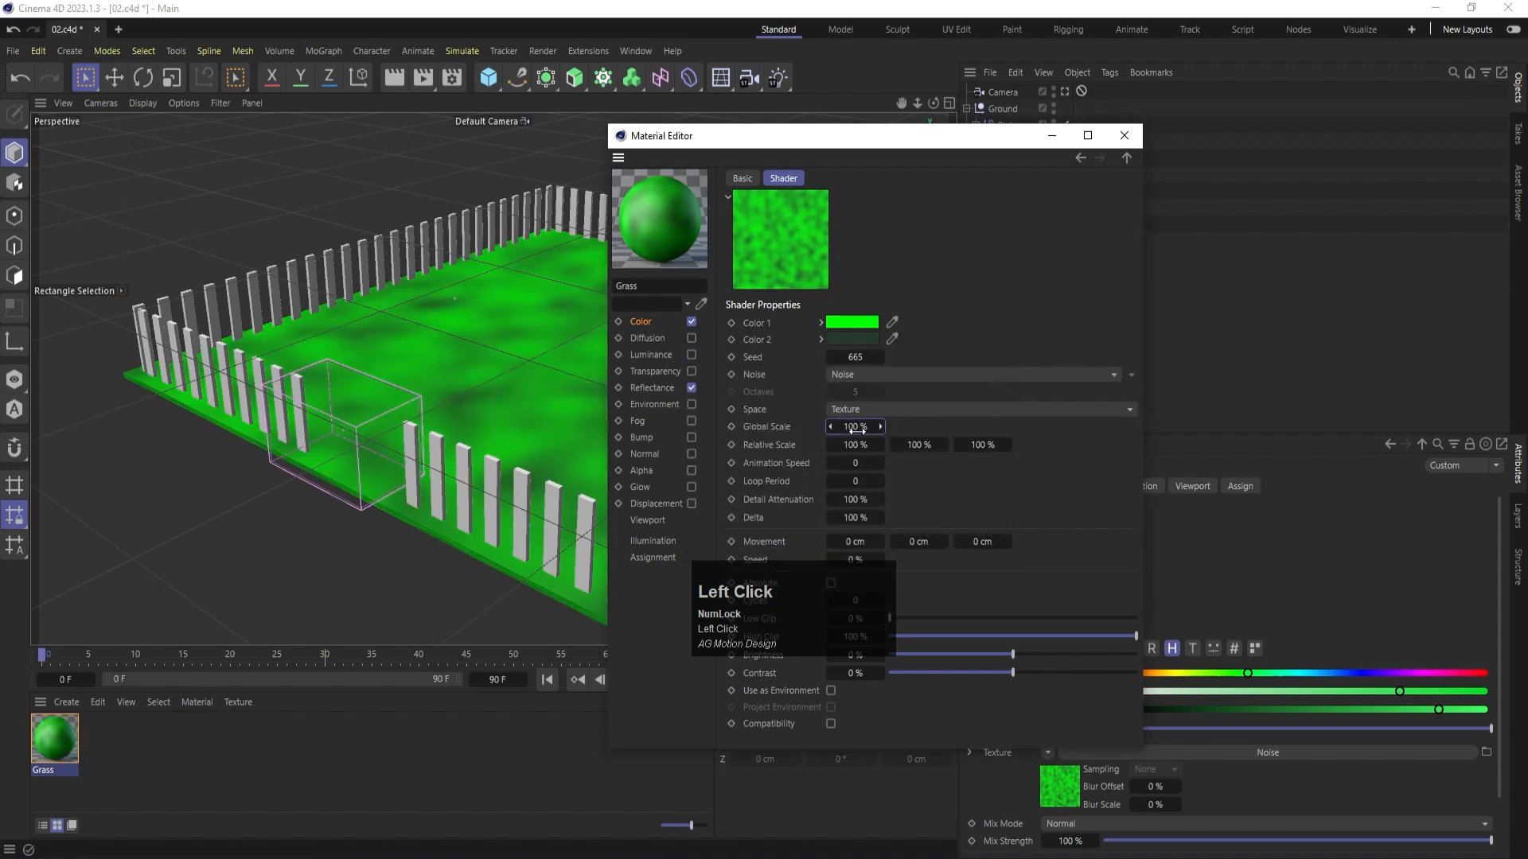
type("10")
key("Return")
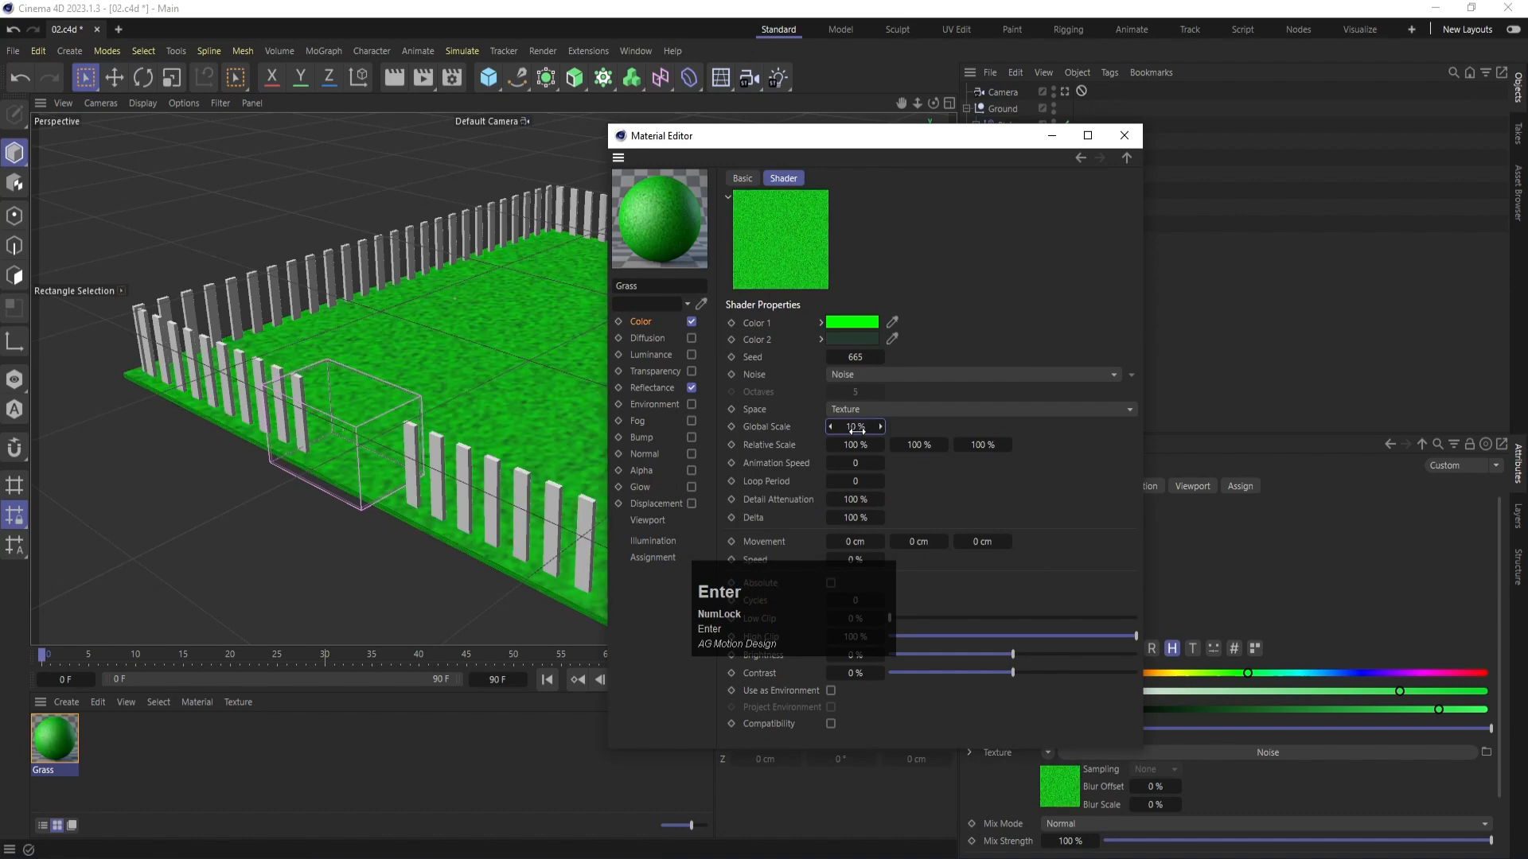
left_click(1124, 136)
key("ctrl+r")
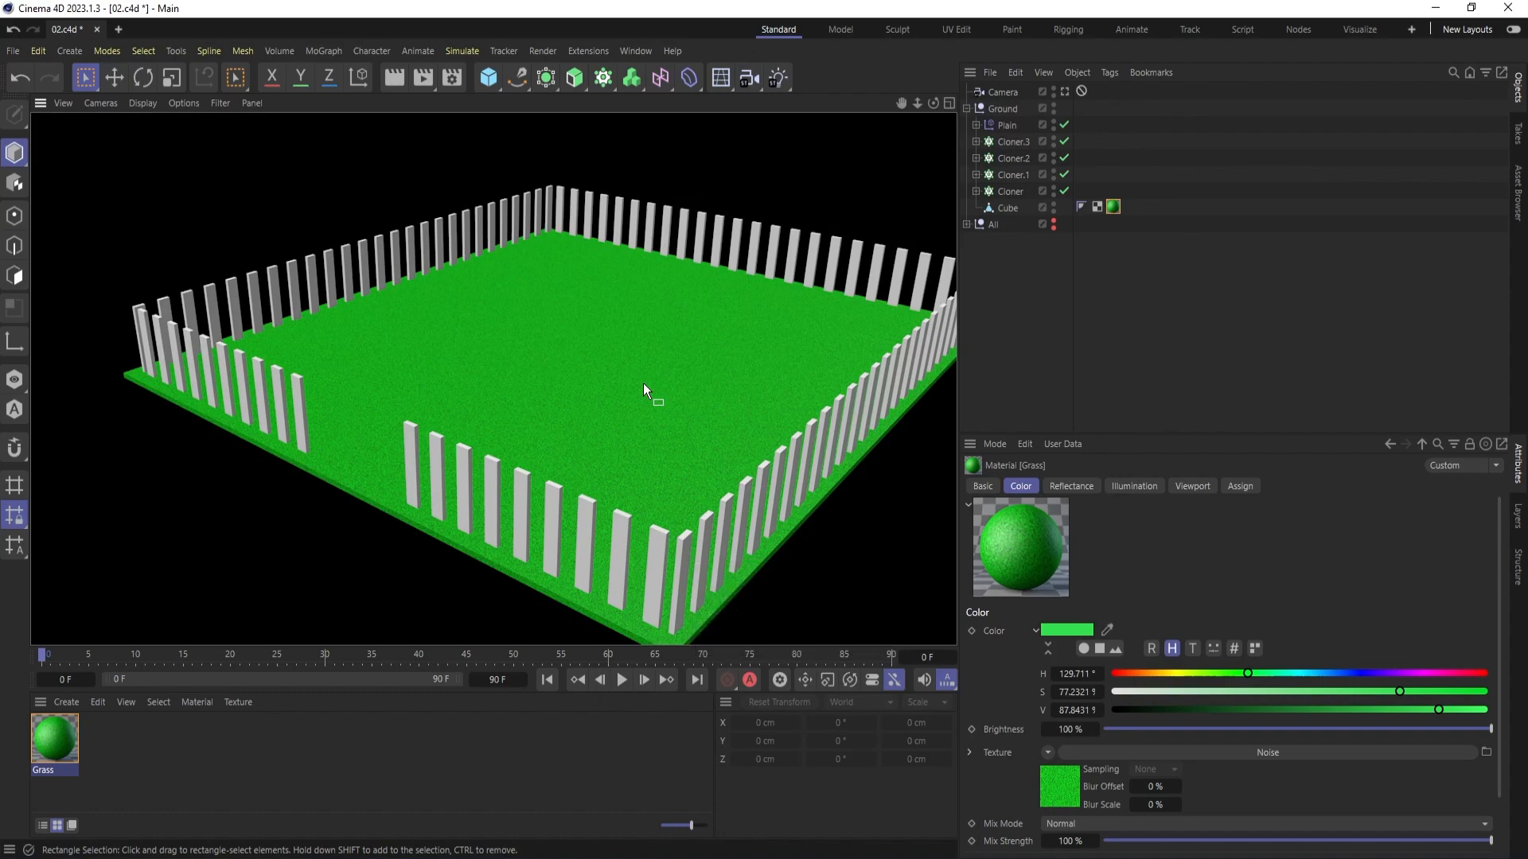
- Change Color 2 of the Grass noise shader to black and render the view again
double_click(44, 744)
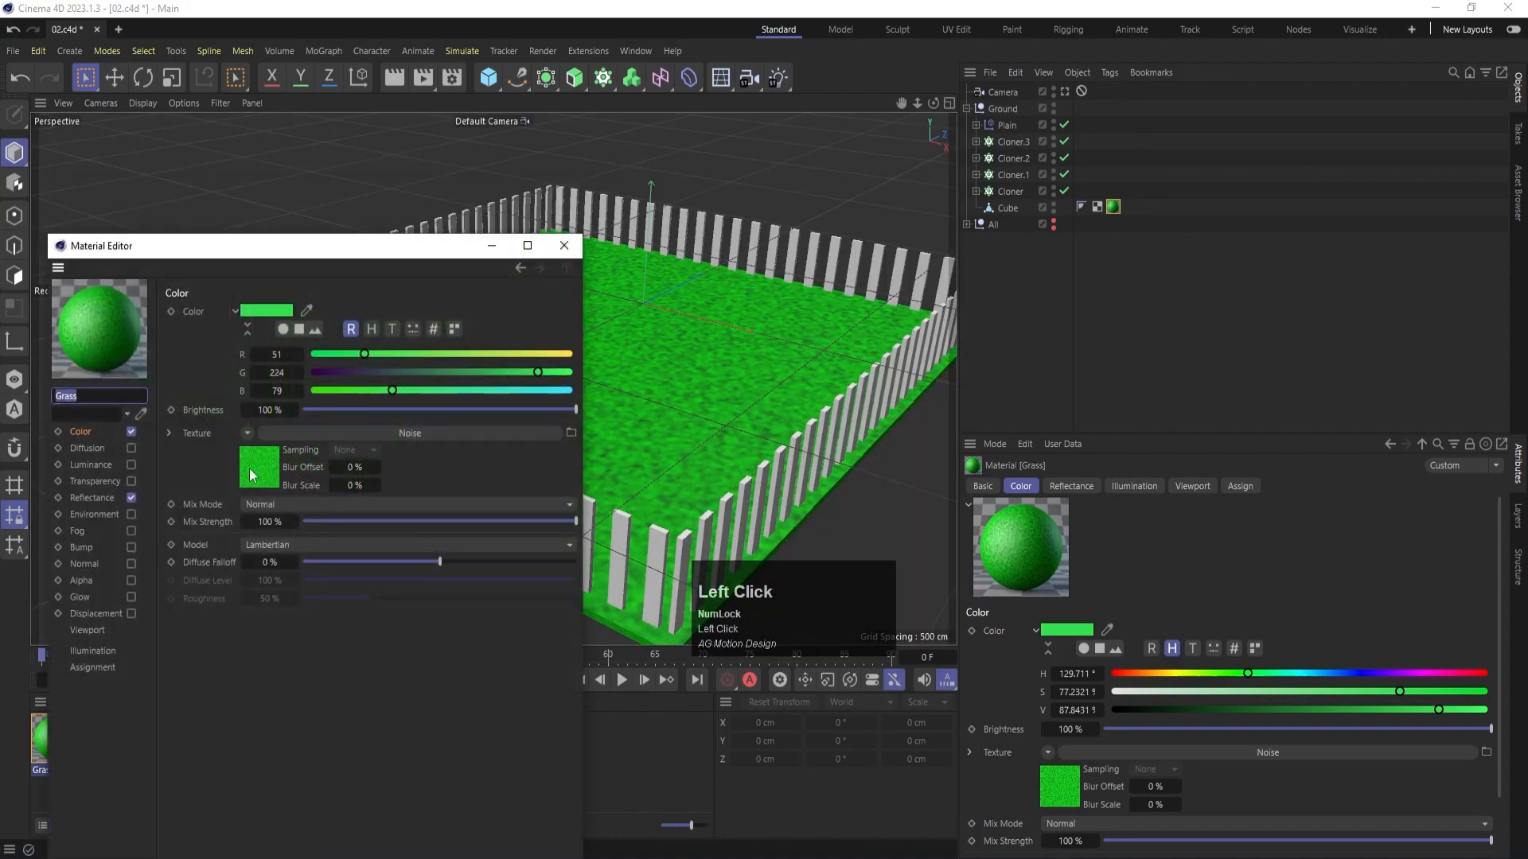
left_click(252, 475)
left_click(293, 449)
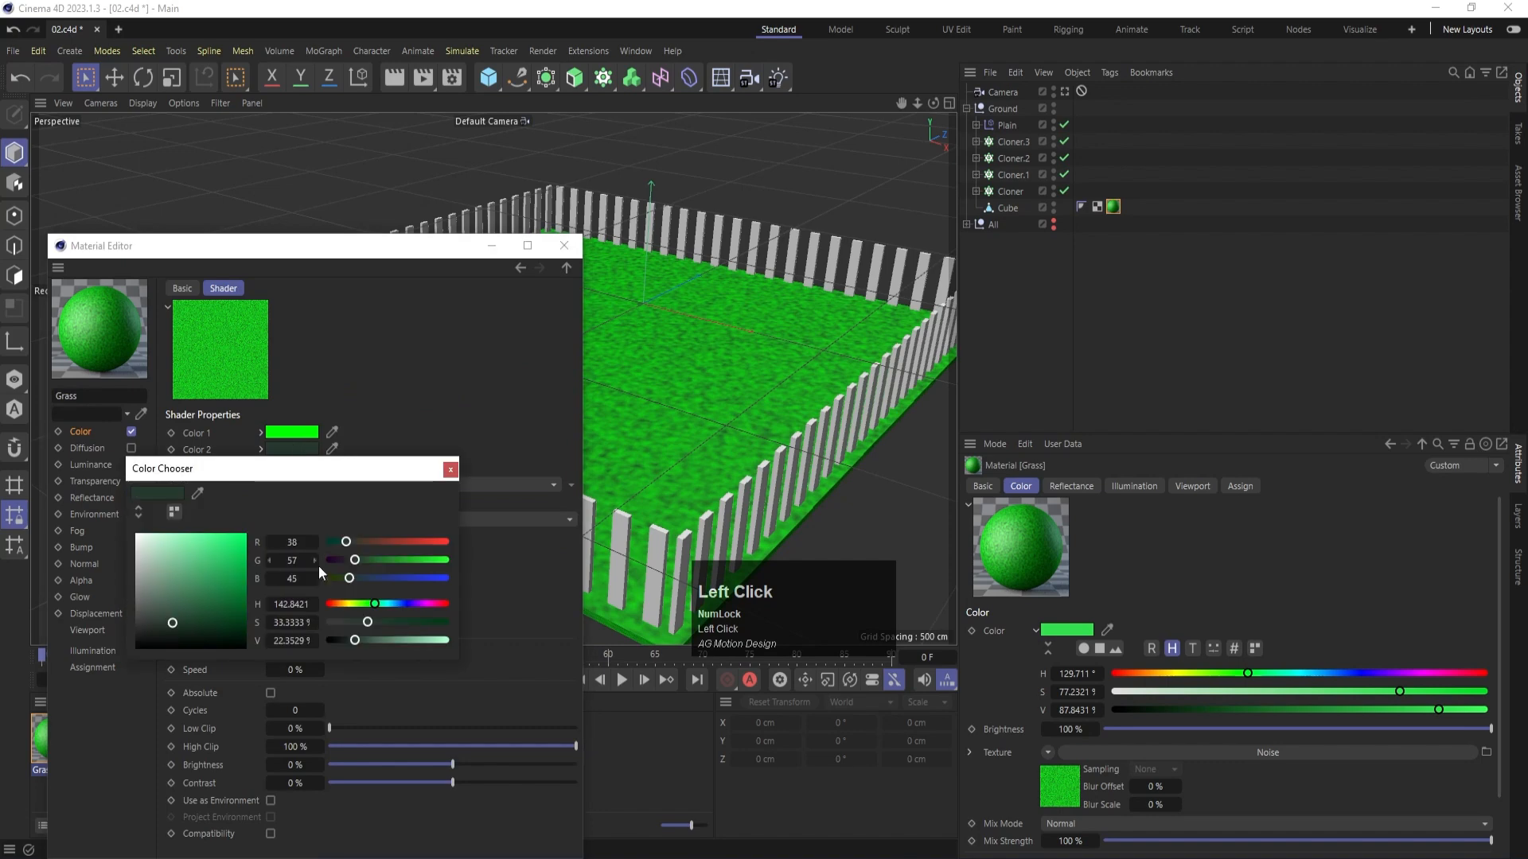
left_click_drag(354, 561, 328, 557)
left_click_drag(334, 642, 312, 636)
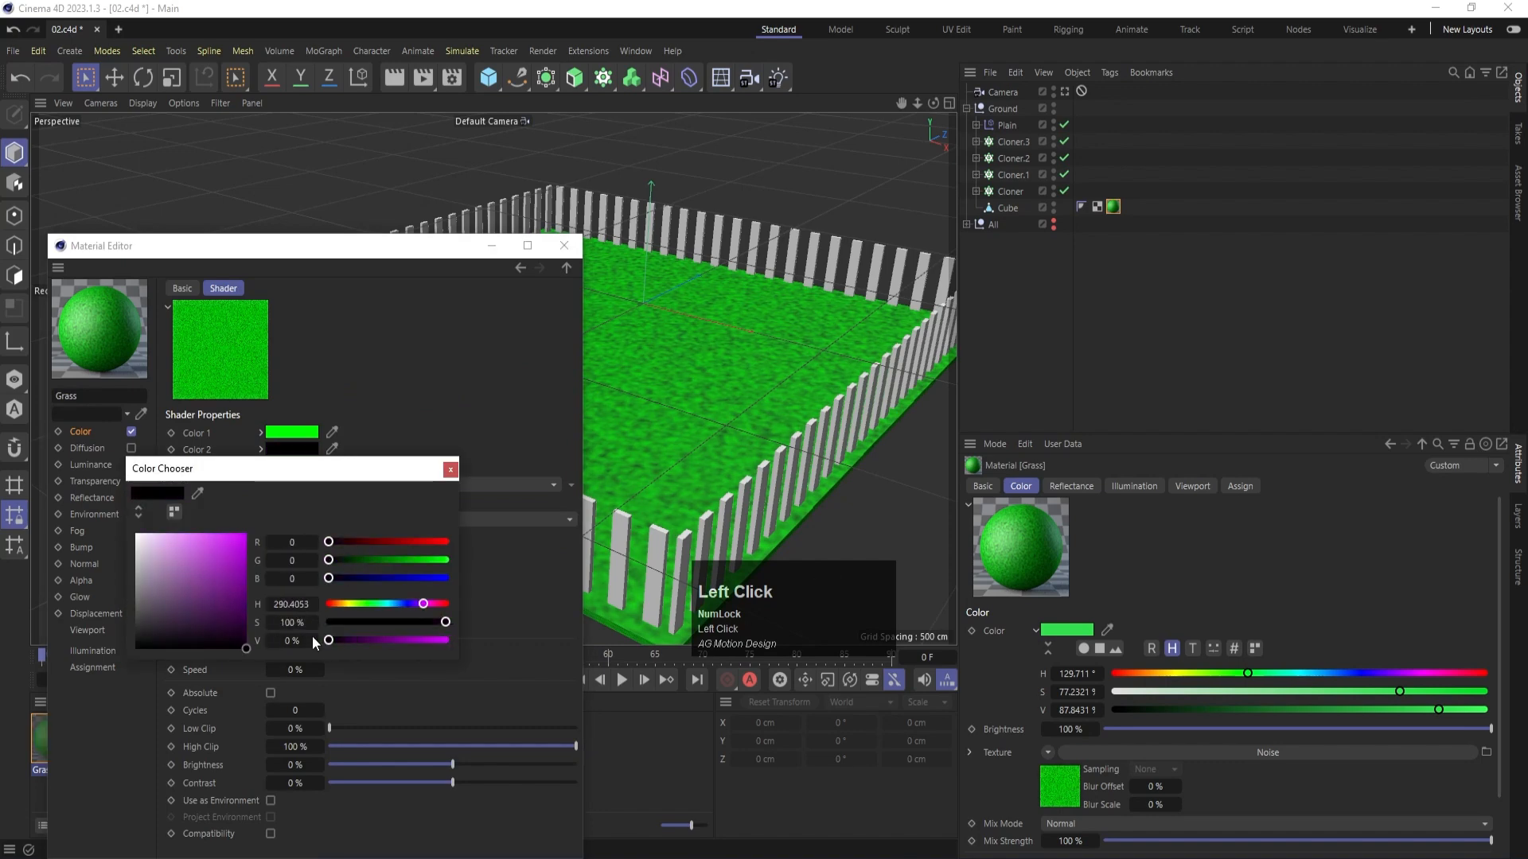
left_click(450, 471)
left_click(564, 245)
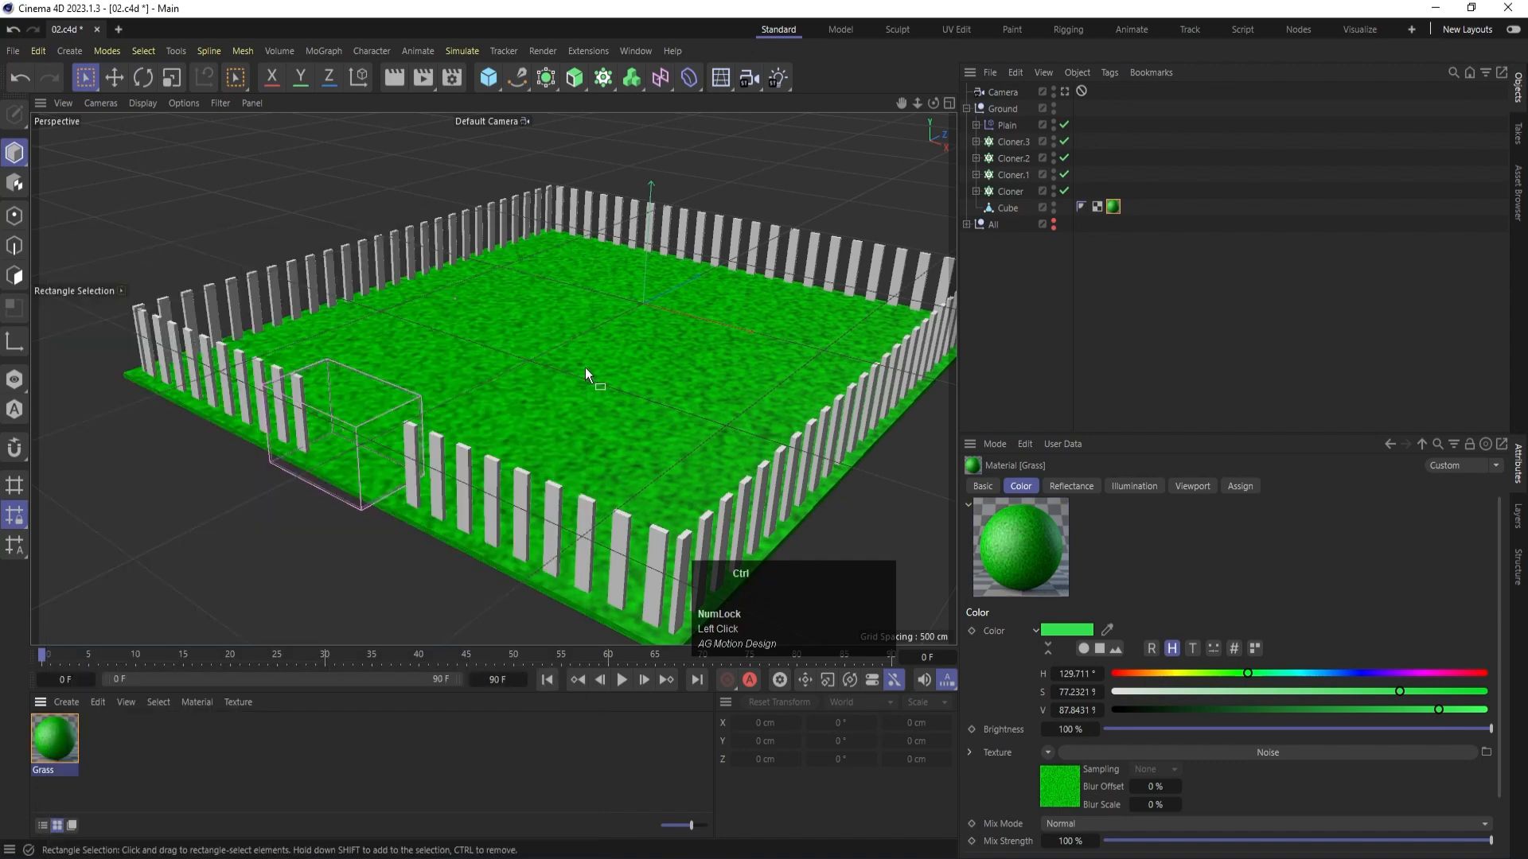
key("ctrl+r")
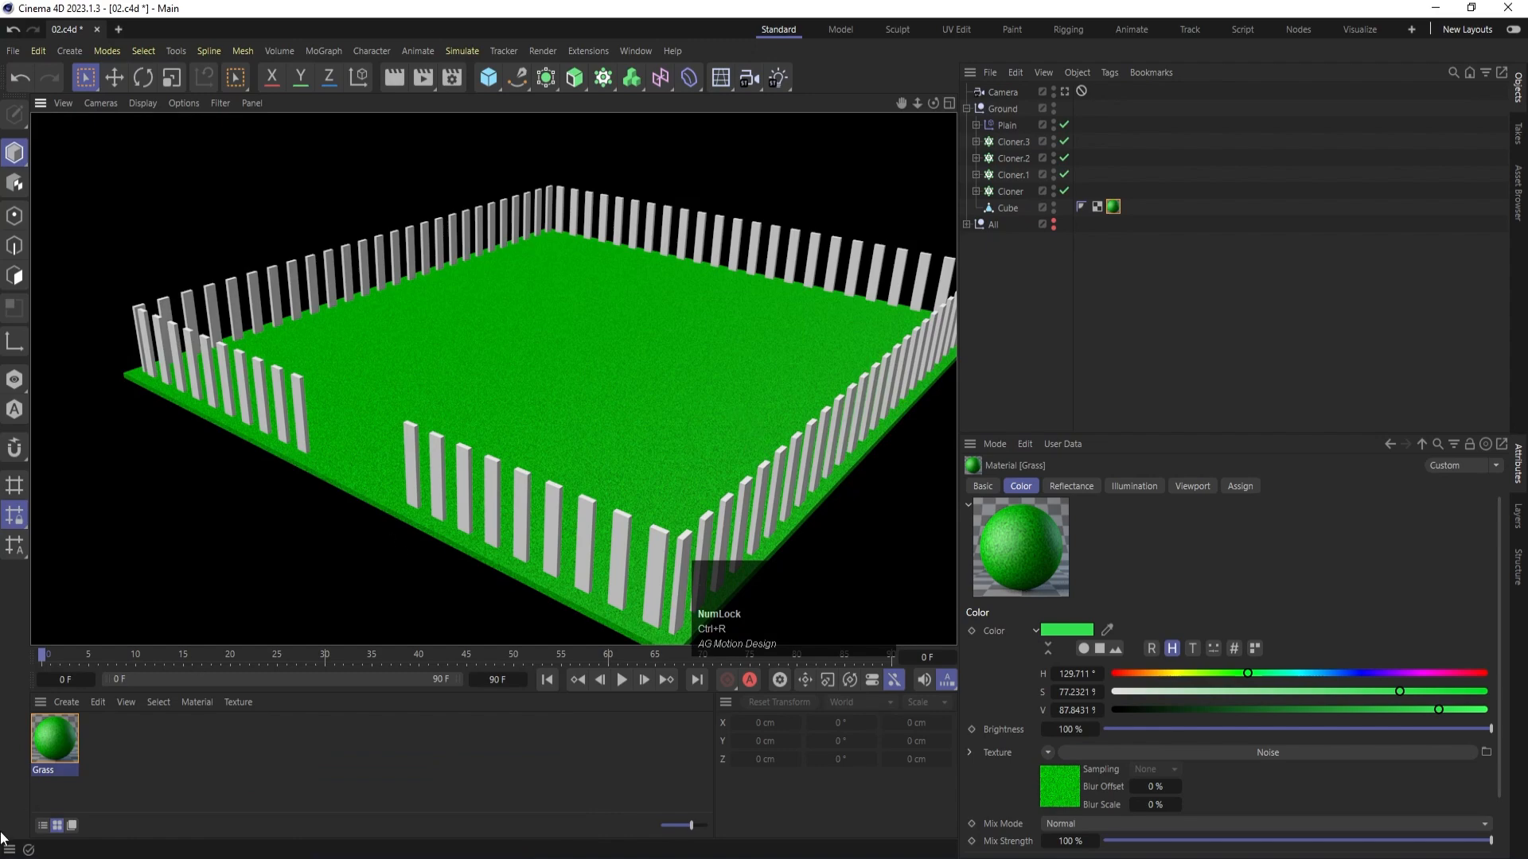
- Set the Grass noise shader's Global Scale to 30 % and render the view to check the ground texture
double_click(46, 756)
left_click(269, 480)
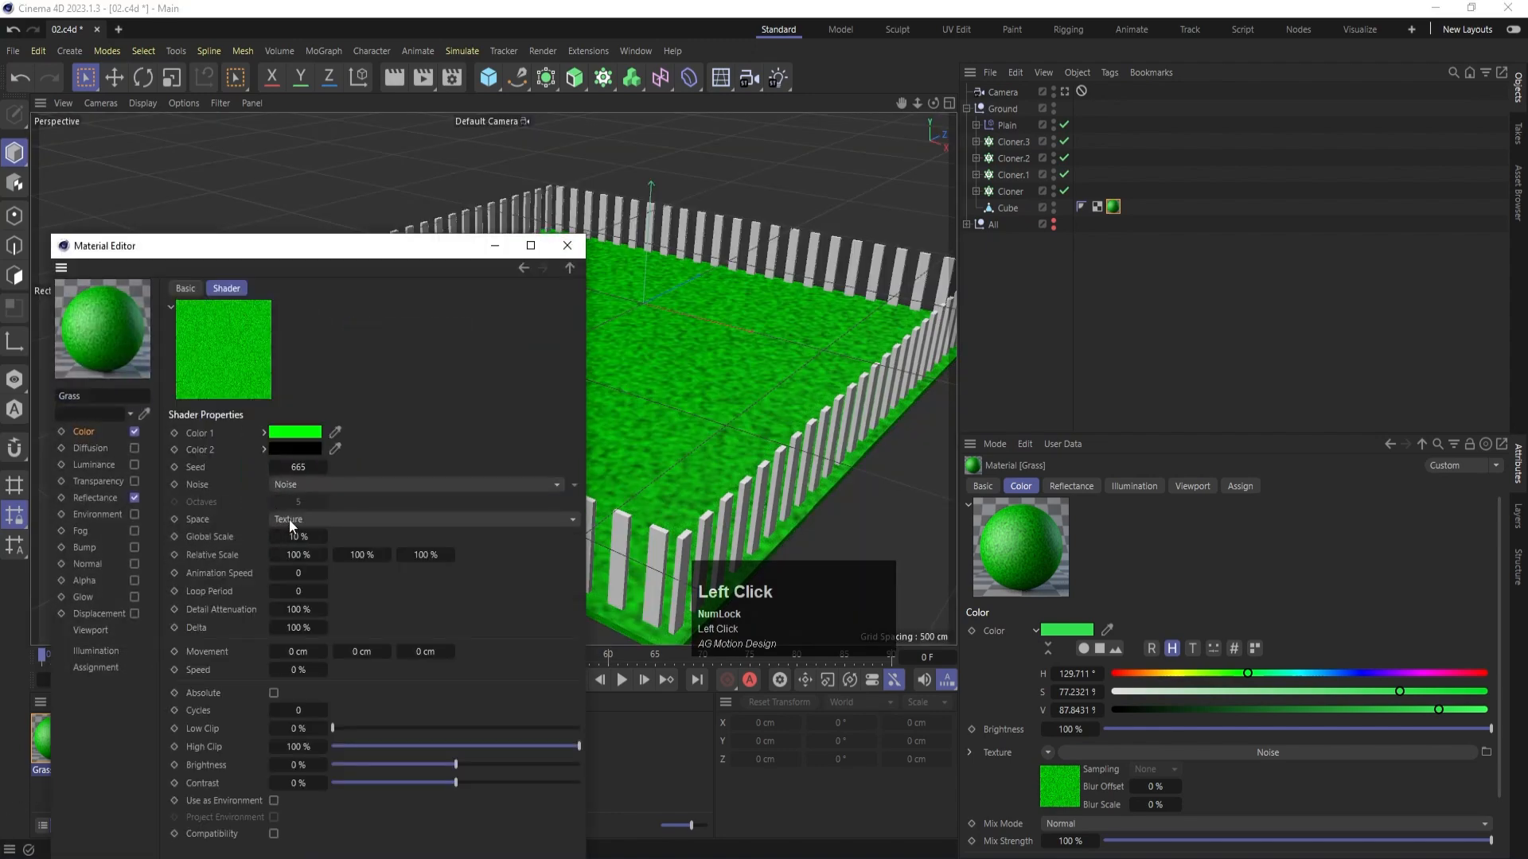
left_click(295, 537)
type("30")
key("Return")
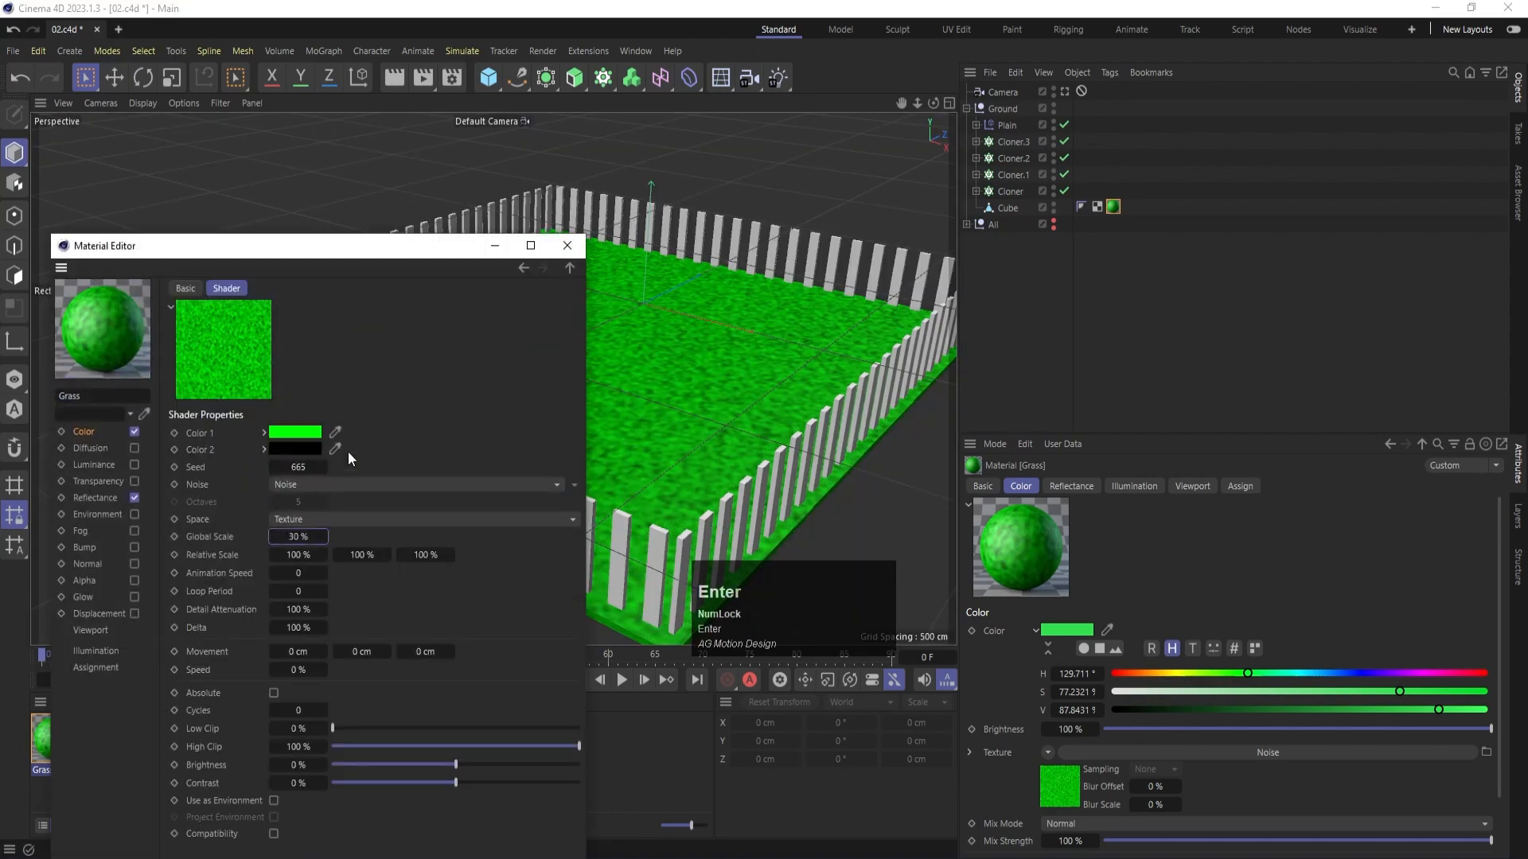
left_click(568, 246)
key("ctrl+r")
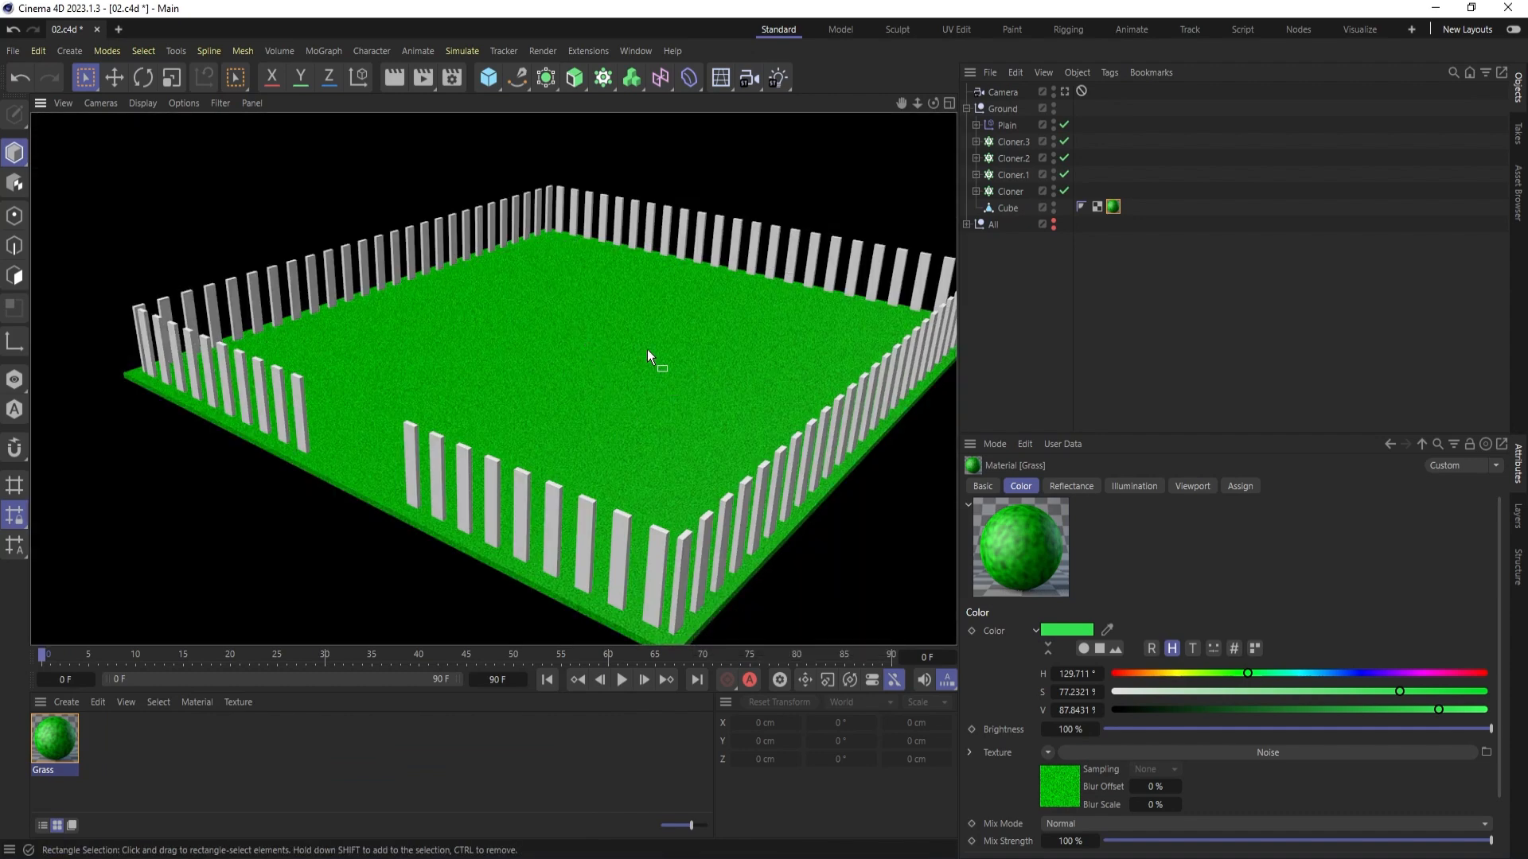
- Create a new standard material and name it wood
left_click(121, 766)
double_click(113, 739)
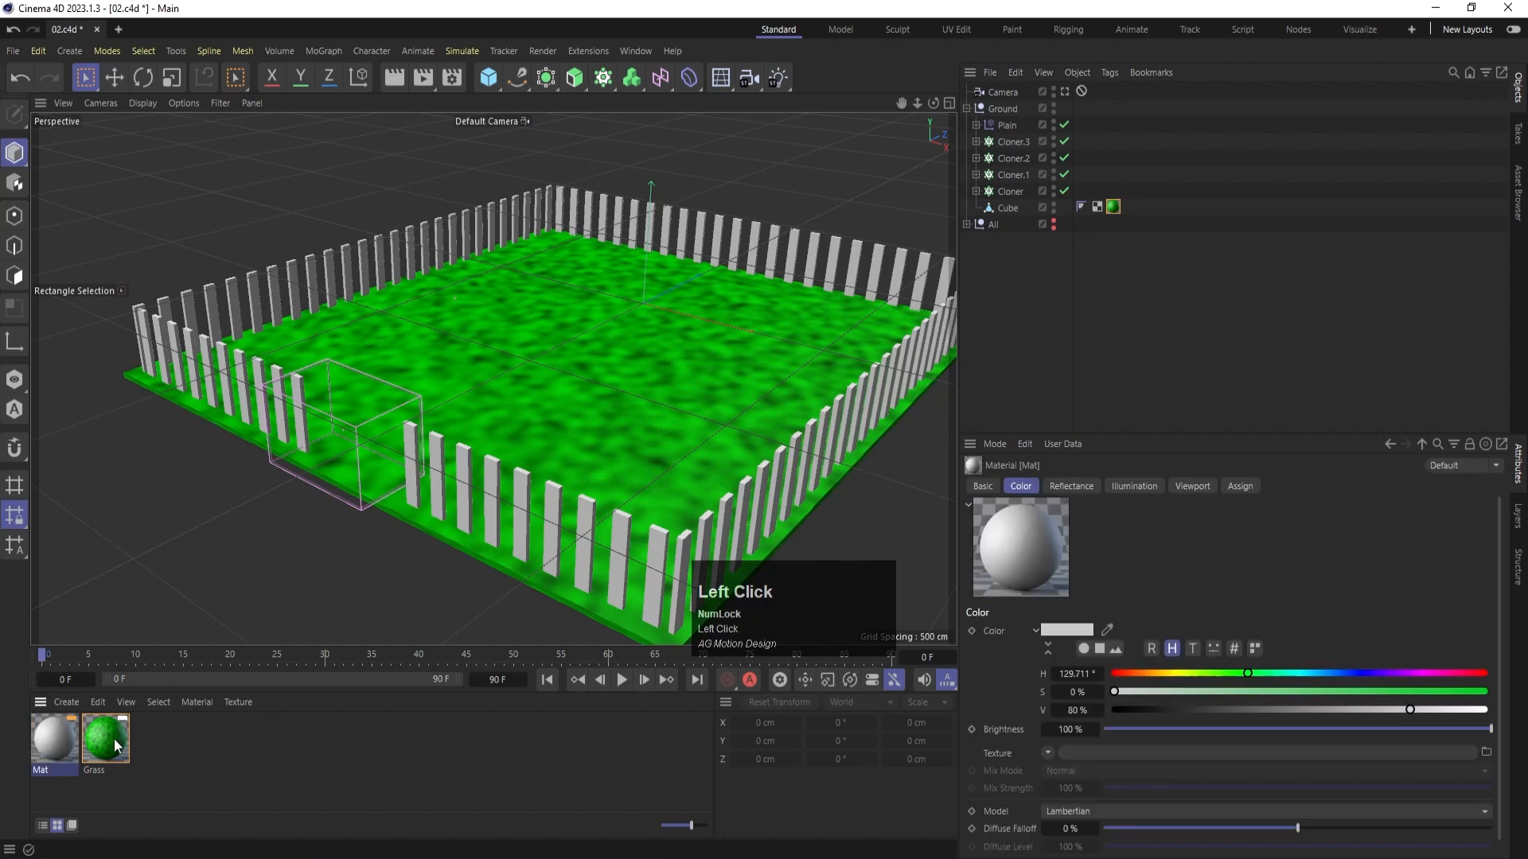
double_click(42, 767)
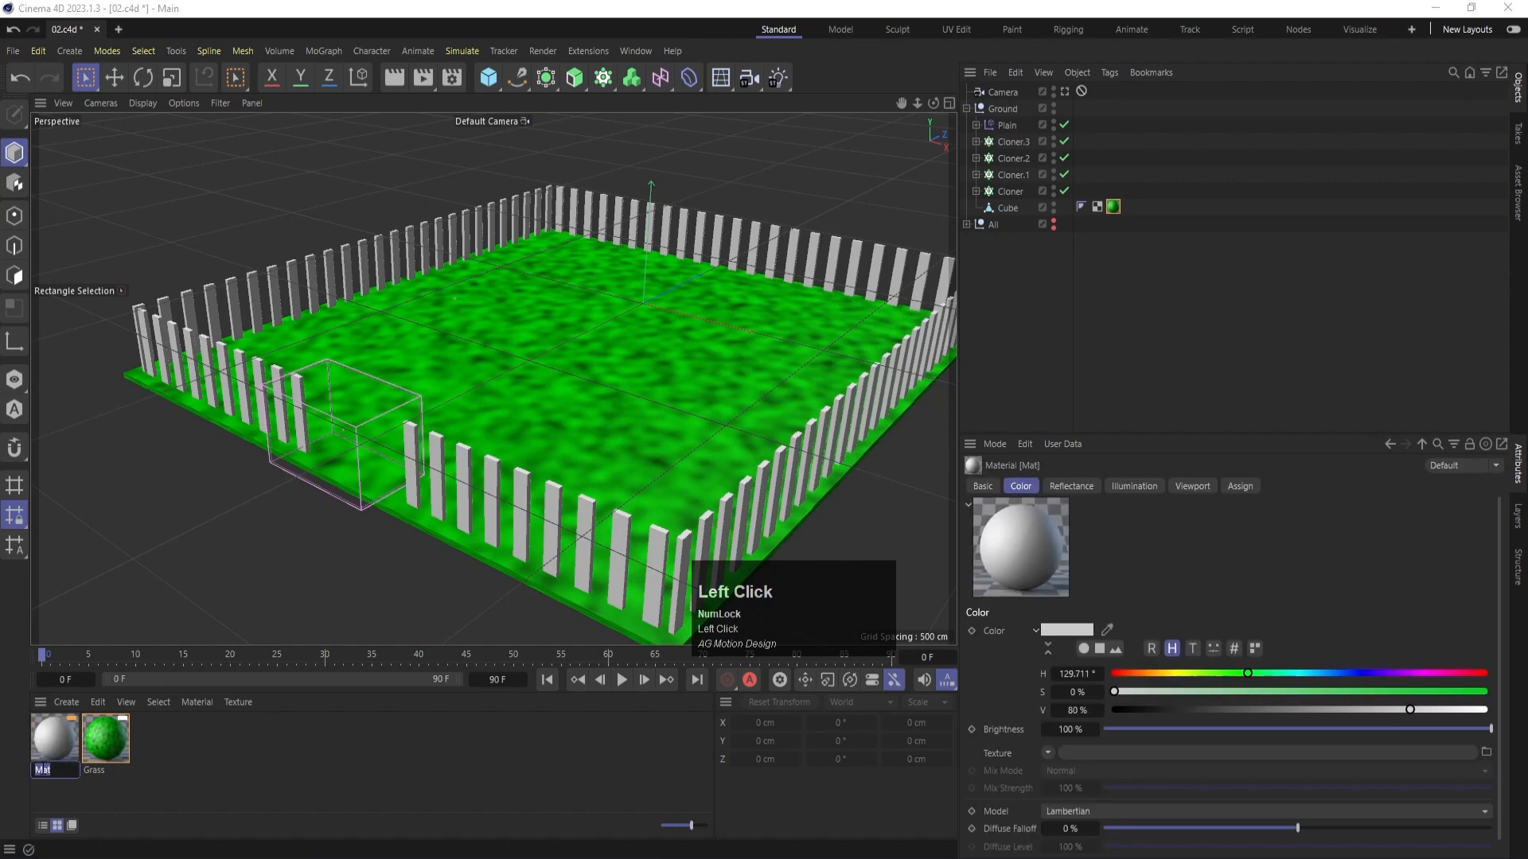
type("wood")
key("Return")
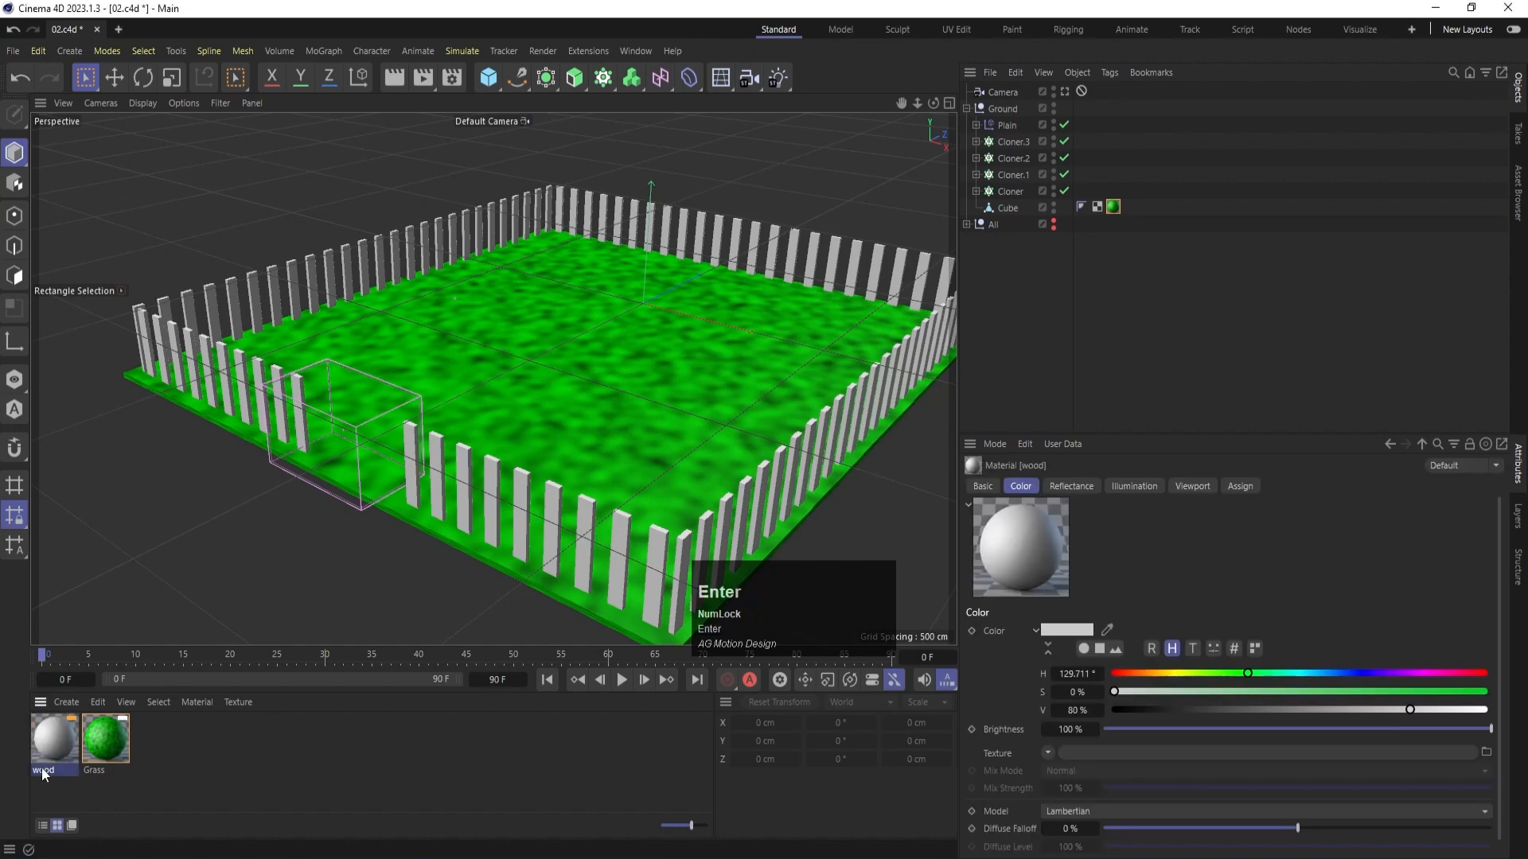
- Apply the wood material to all four fence Cloners and the Plain group
left_click_drag(44, 764, 1017, 194)
left_click_drag(1081, 187, 1081, 141, "ctrl")
left_click_drag(1081, 140, 1080, 124, "ctrl")
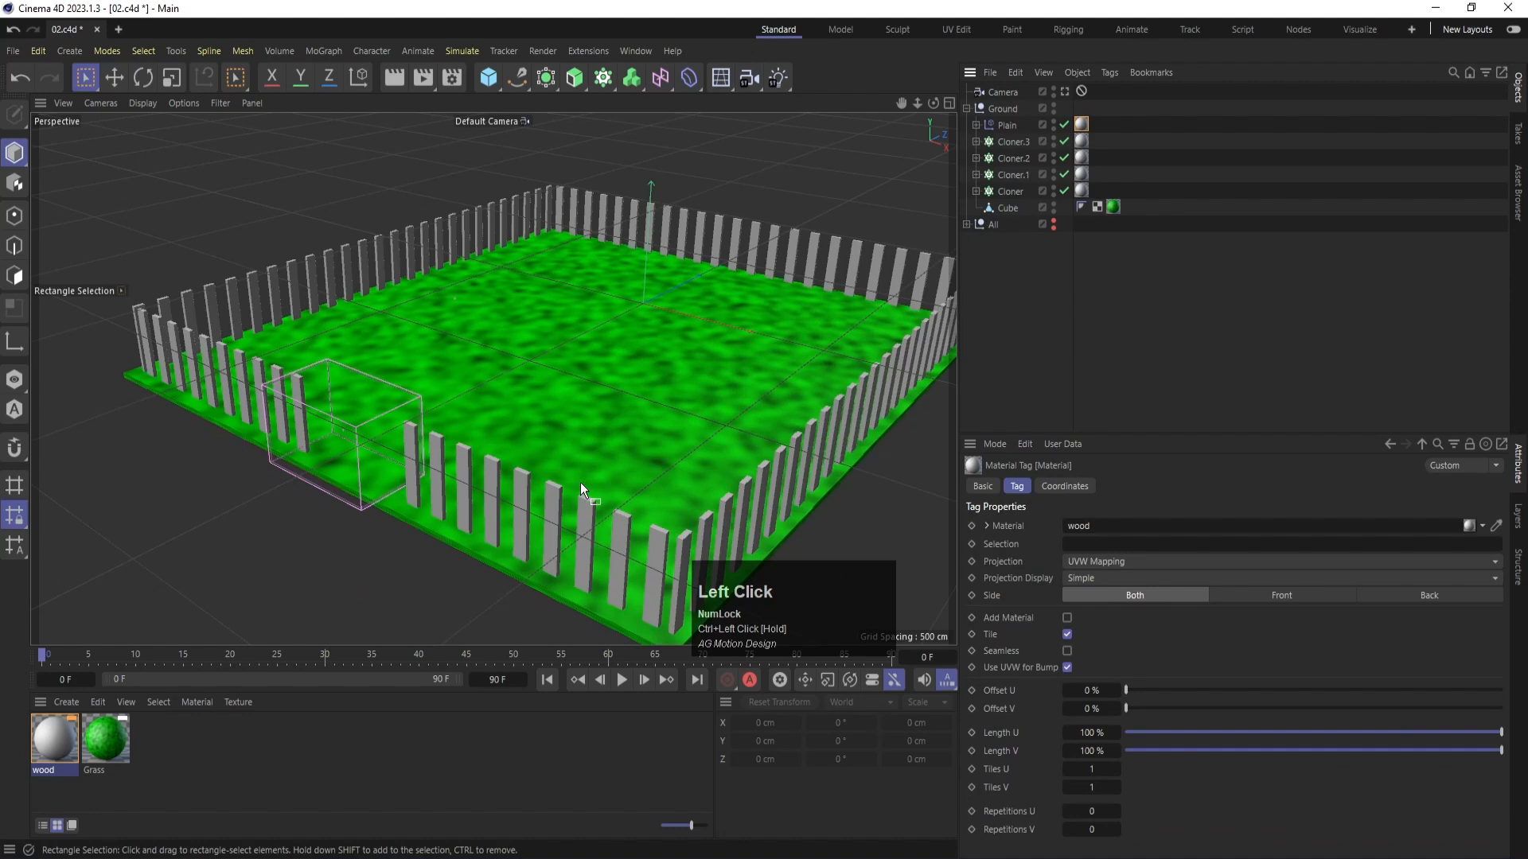
- Set the wood material's color to an orange-brown with RGB values 176, 86, 0
double_click(55, 733)
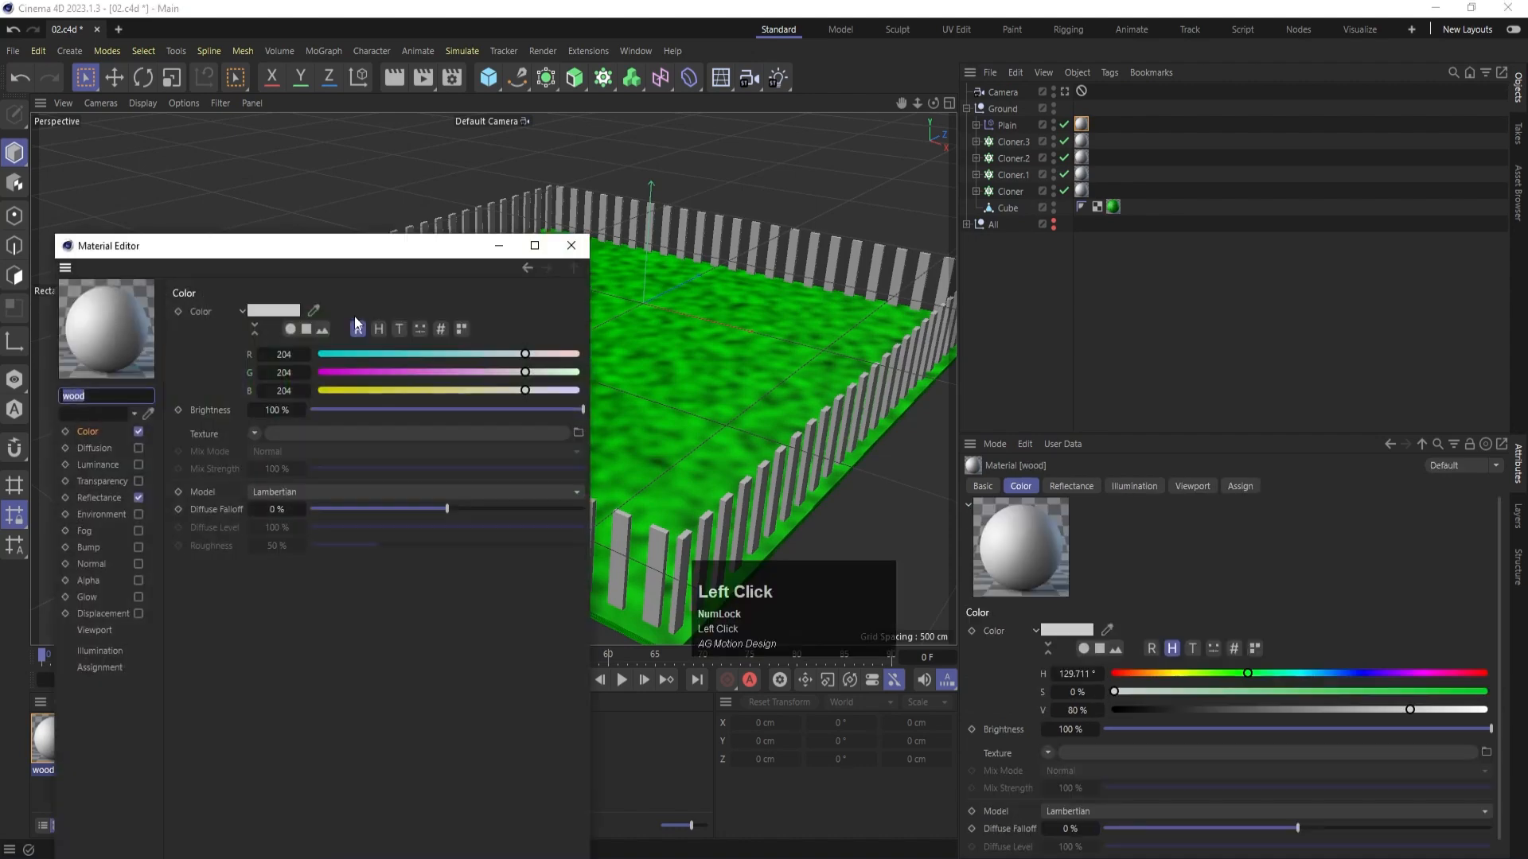
left_click(395, 371)
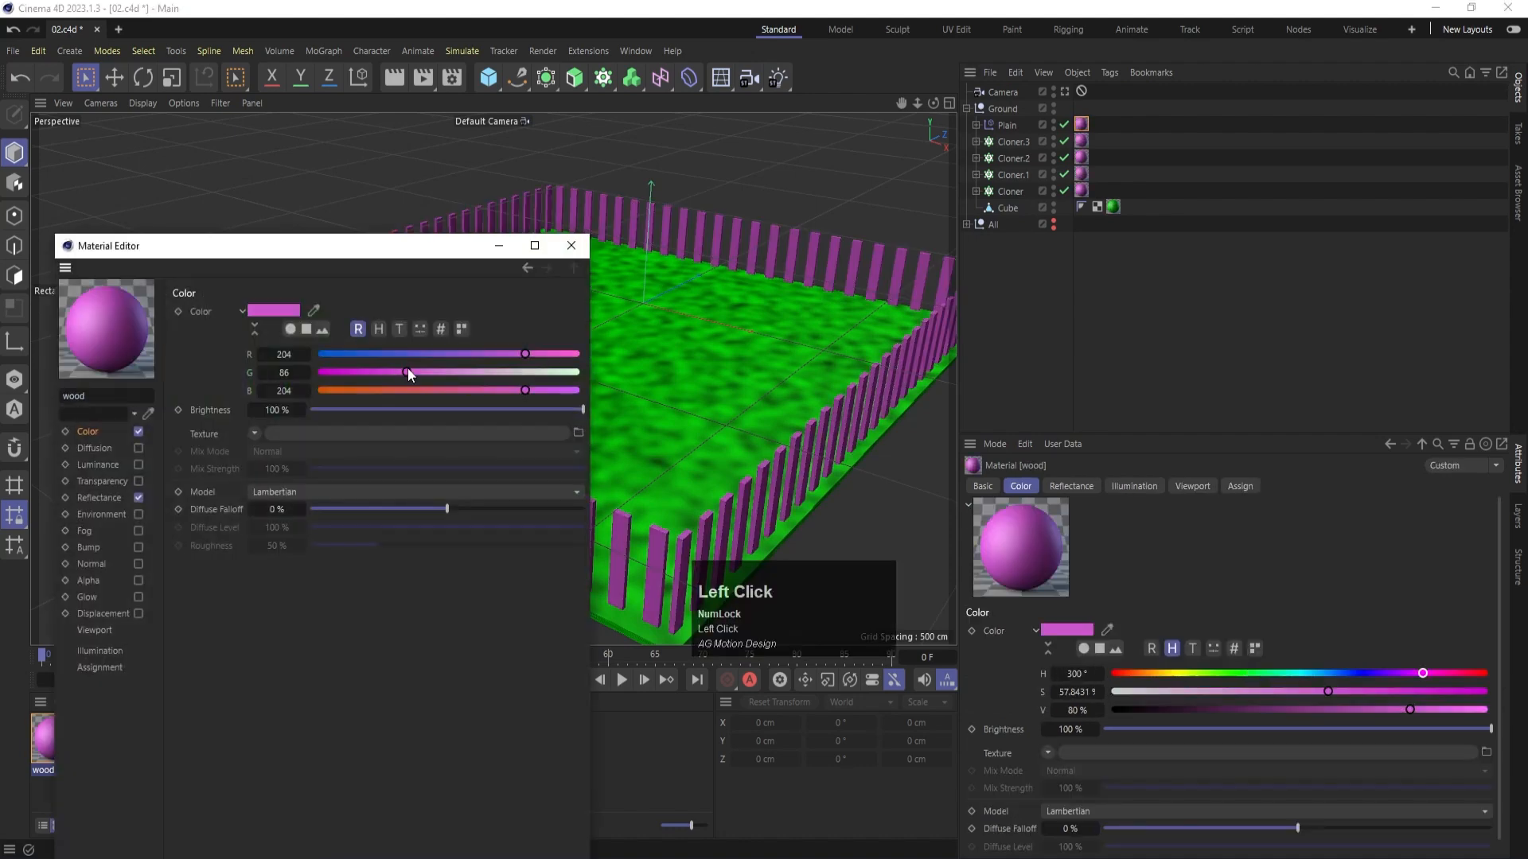
left_click(370, 389)
left_click_drag(461, 356, 487, 360)
left_click_drag(394, 374, 319, 391)
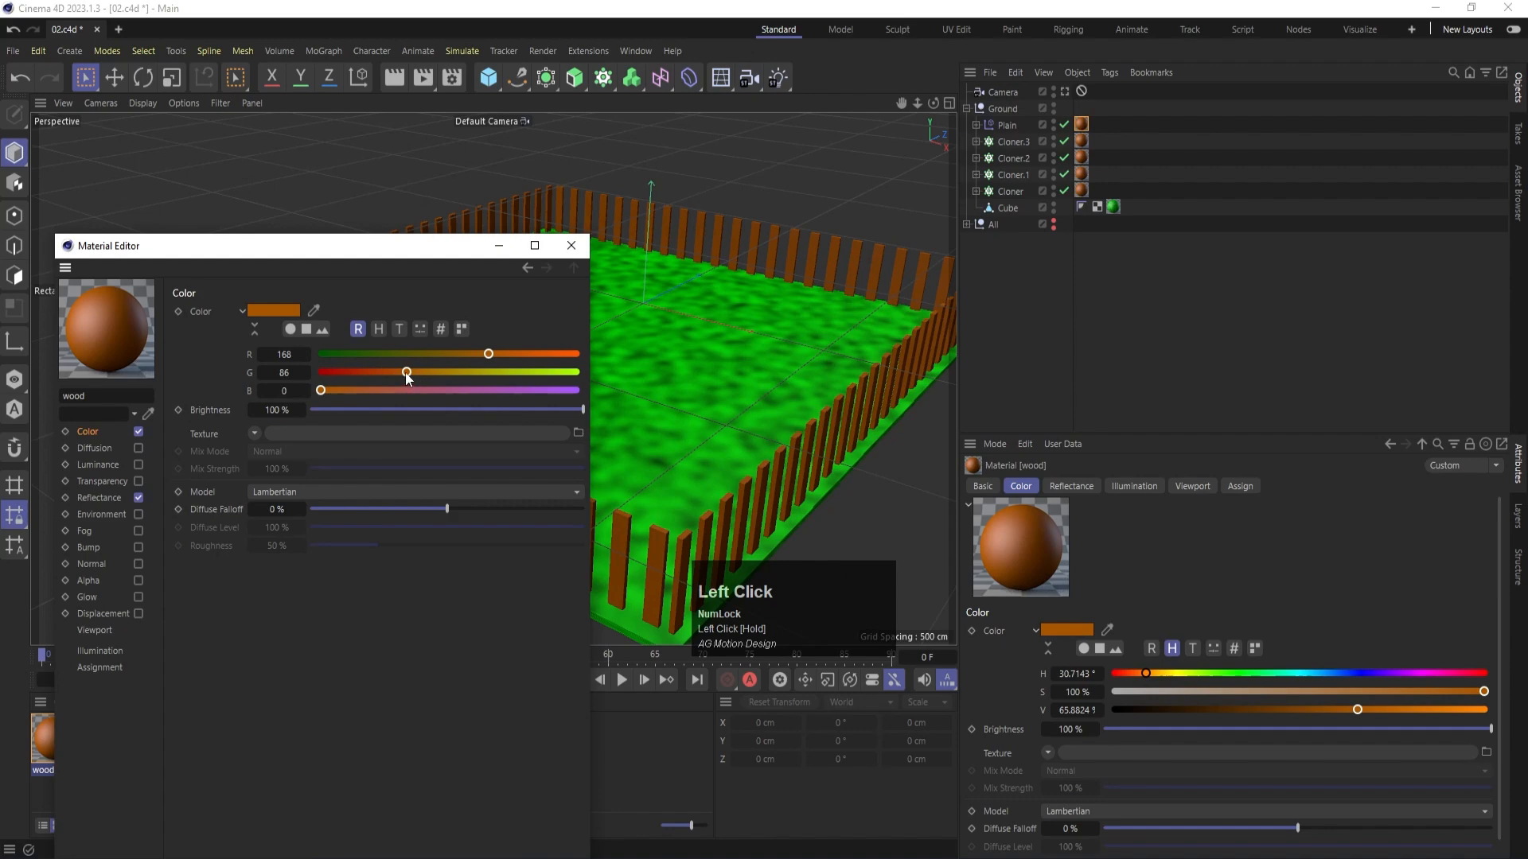
left_click_drag(489, 355, 497, 355)
- Add a Noise shader as the wood material's color texture and open its shader properties
left_click(255, 434)
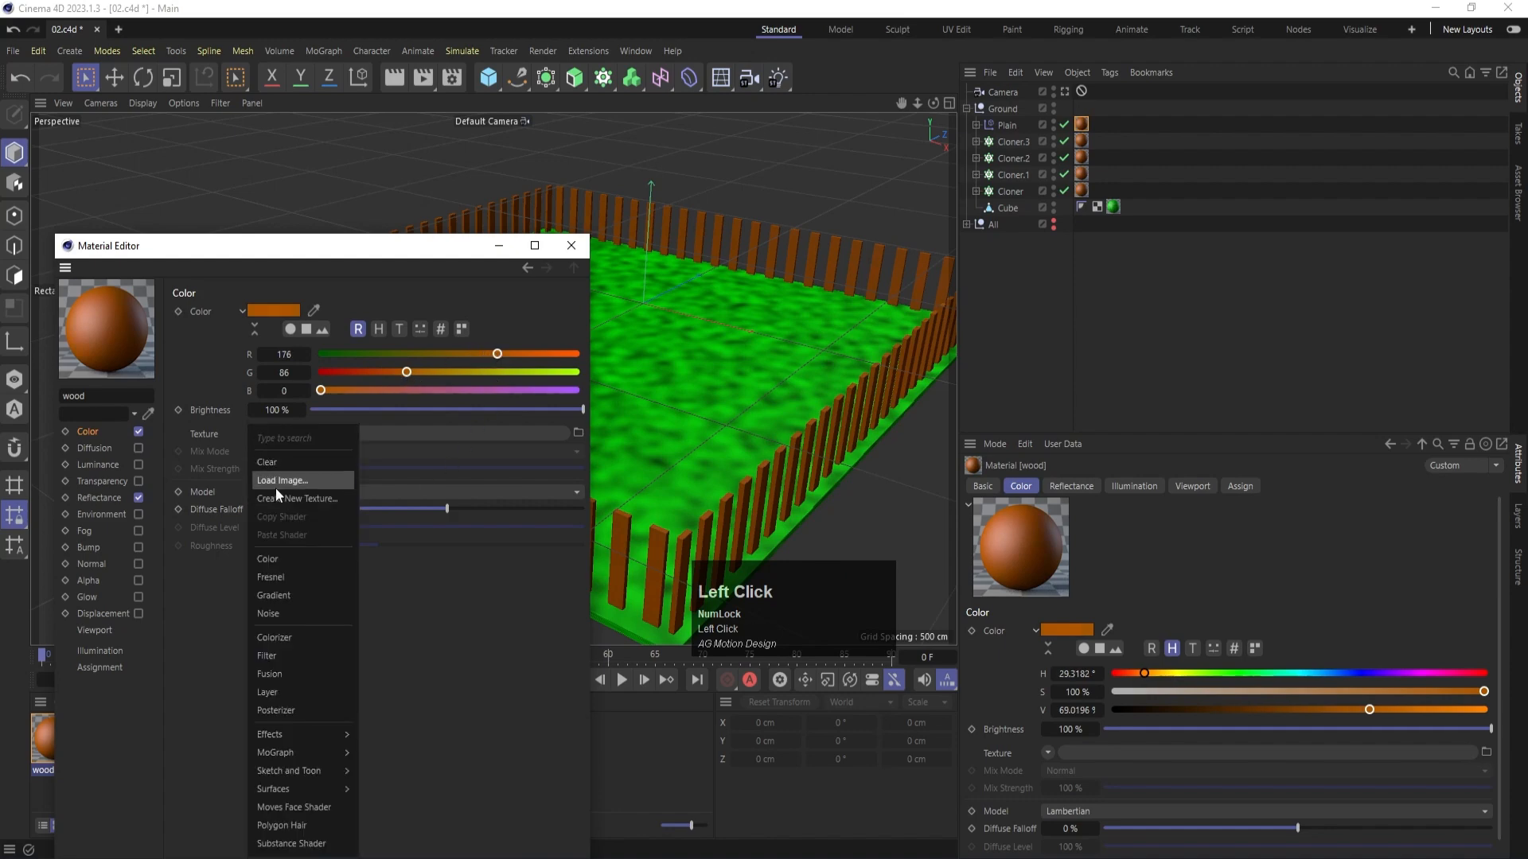
left_click(279, 611)
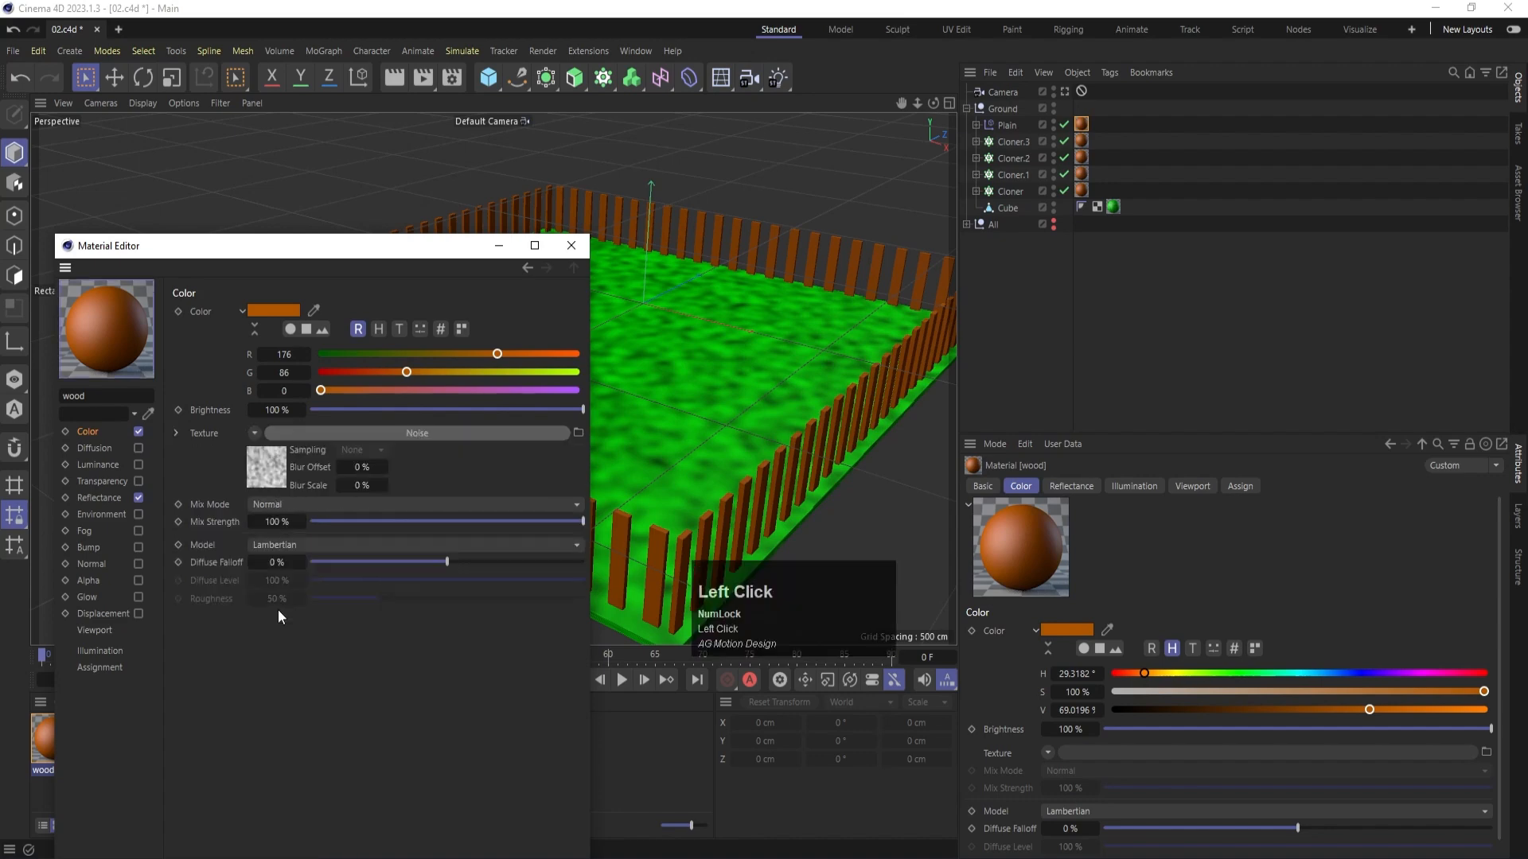
left_click(269, 476)
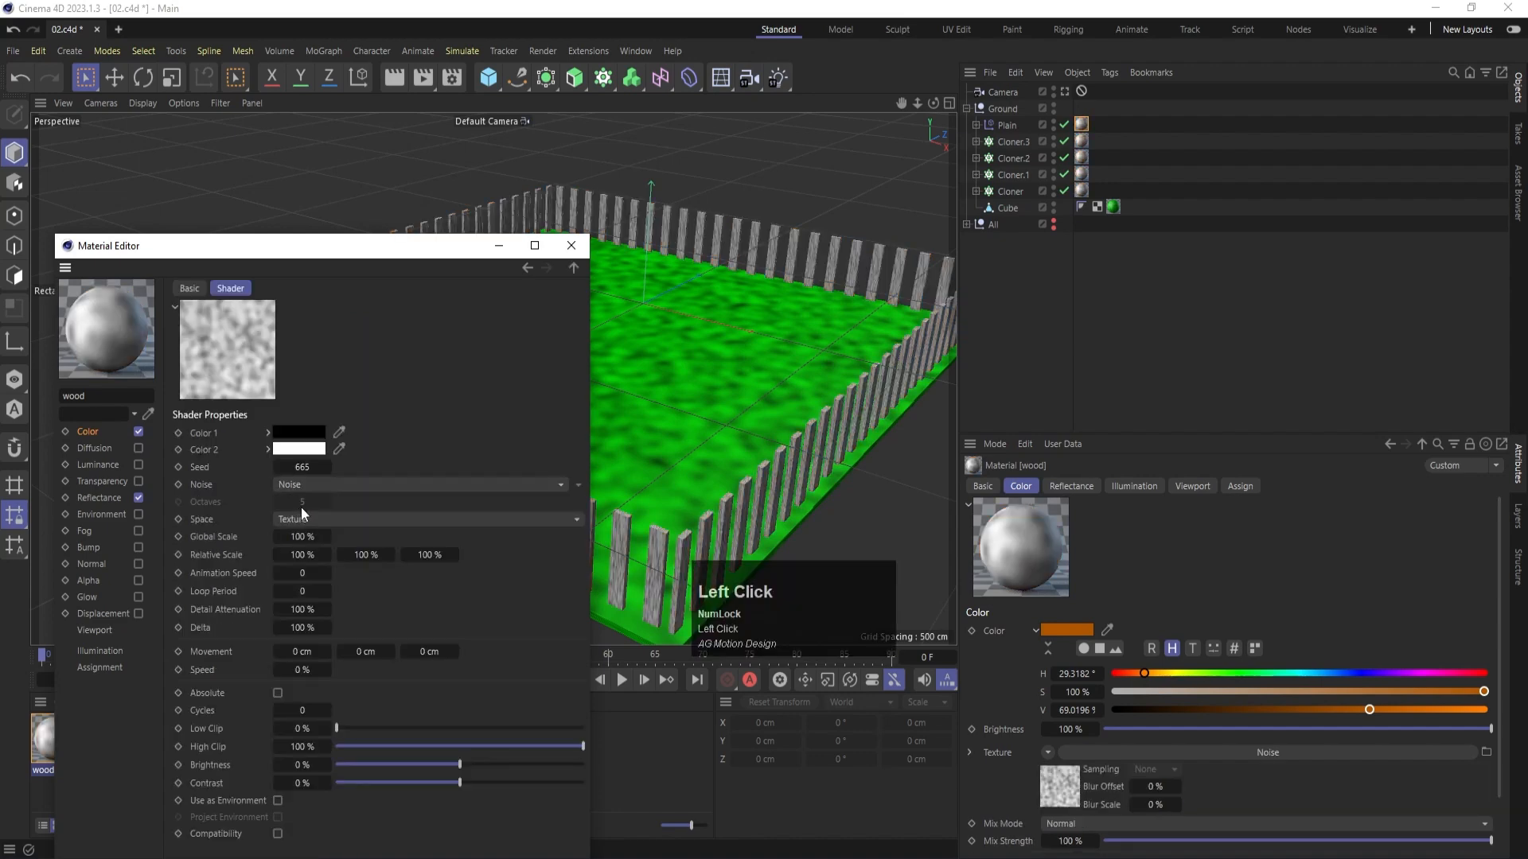
- Set Color 1 of the wood noise shader to a reddish brown with RGB values 121, 48, 35
left_click(299, 433)
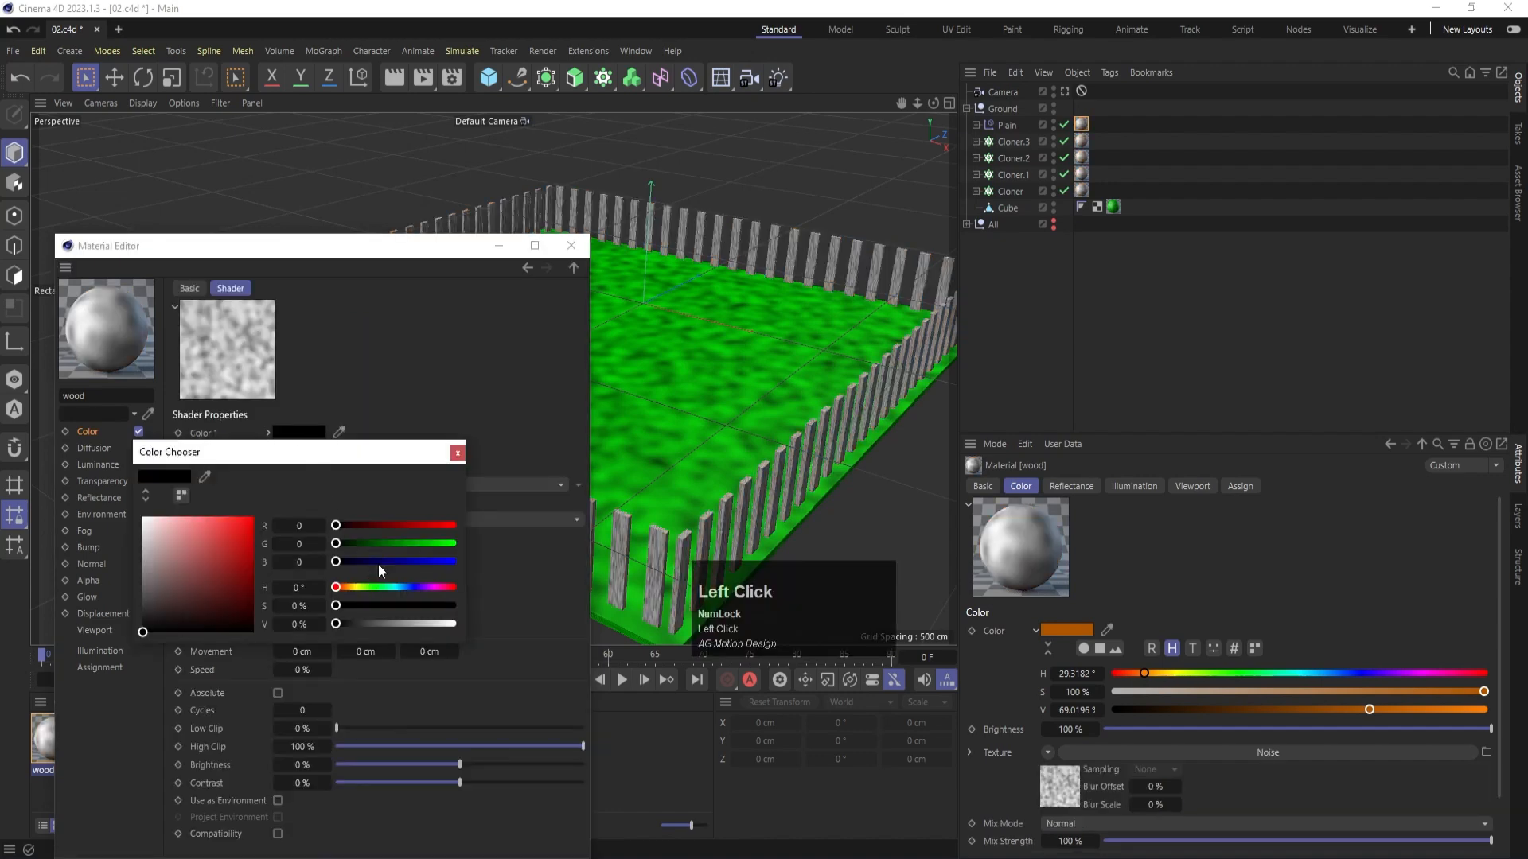
left_click_drag(398, 525, 433, 525)
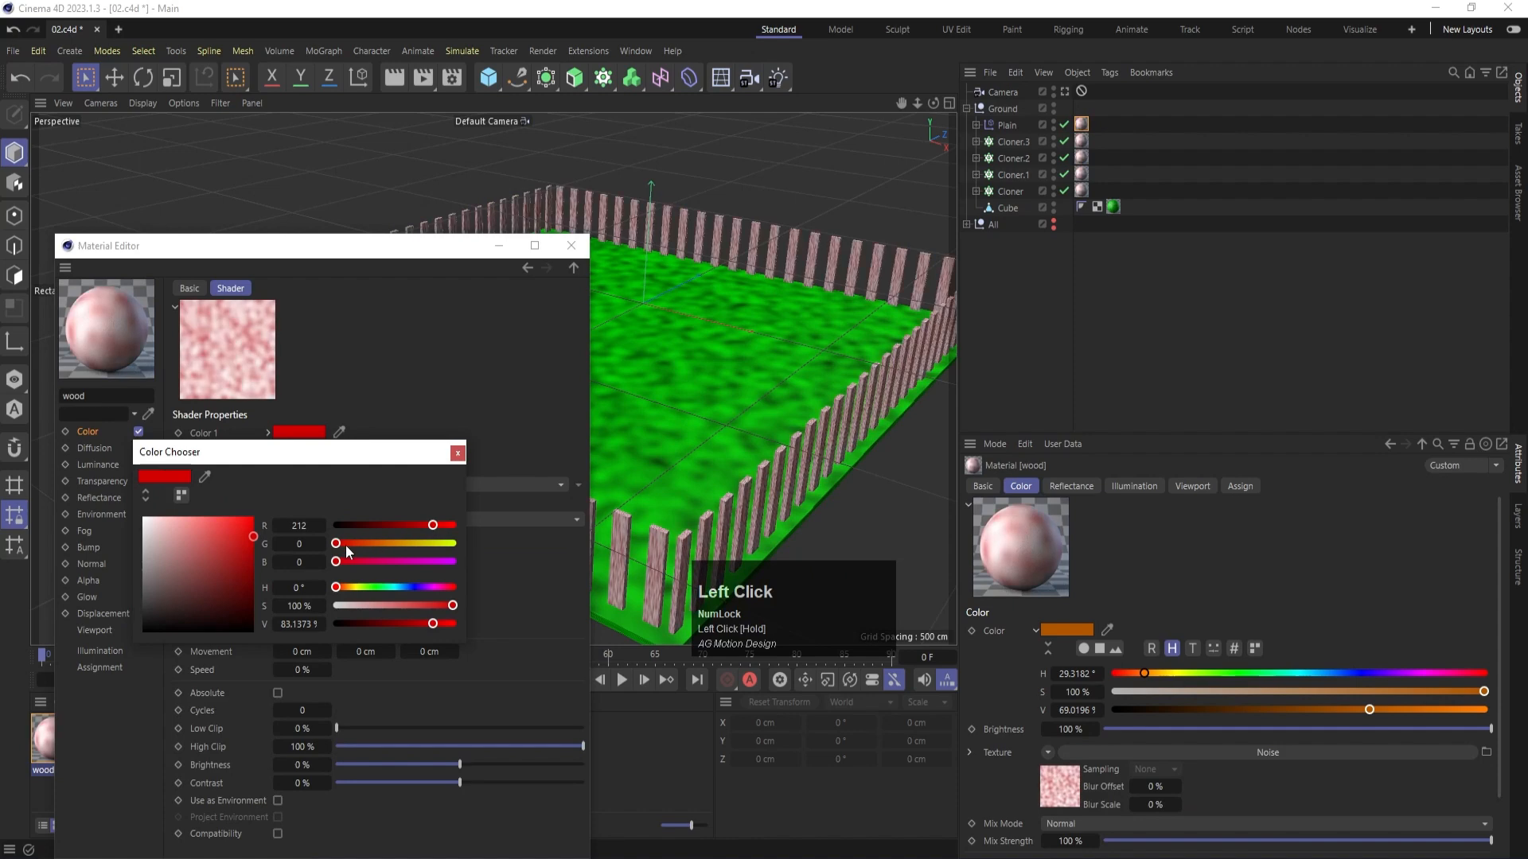
left_click_drag(346, 544, 351, 552)
left_click_drag(433, 525, 398, 526)
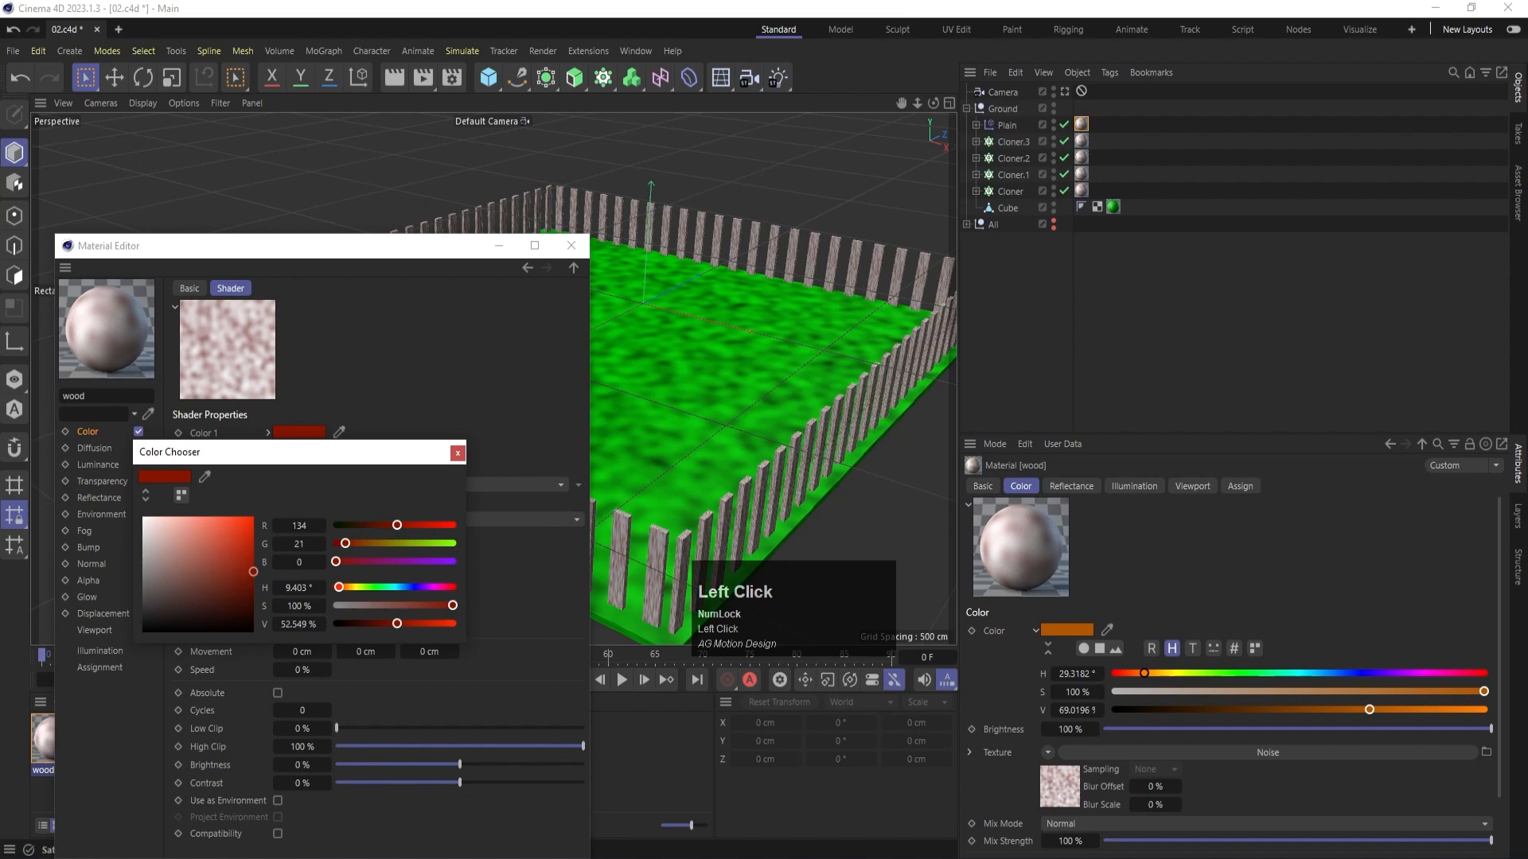
left_click_drag(251, 571, 221, 571)
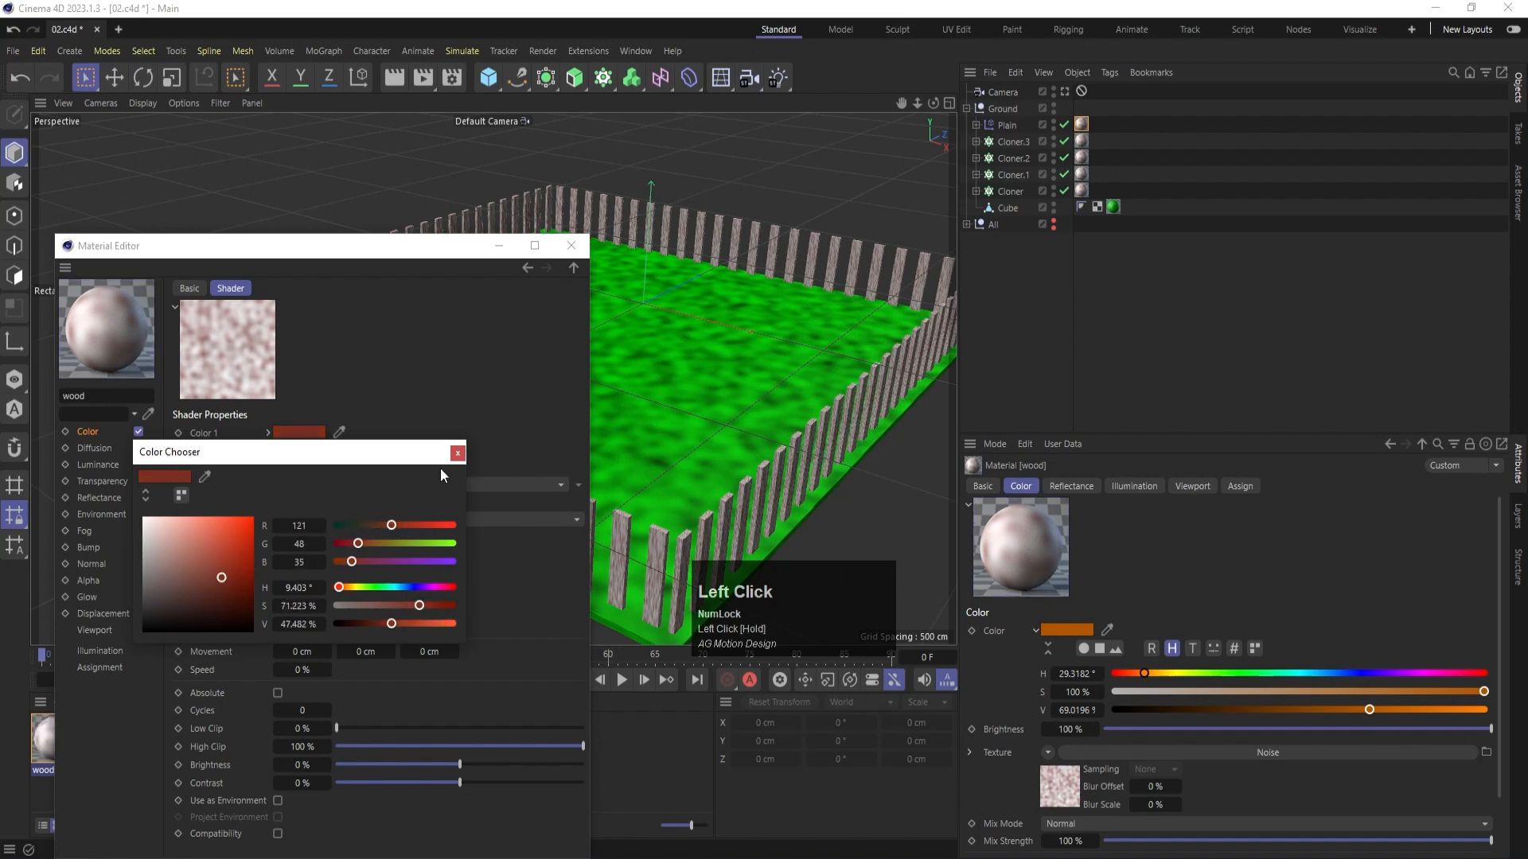
- Set Color 2 of the wood noise shader to black and its Global Scale to 10%
left_click(457, 453)
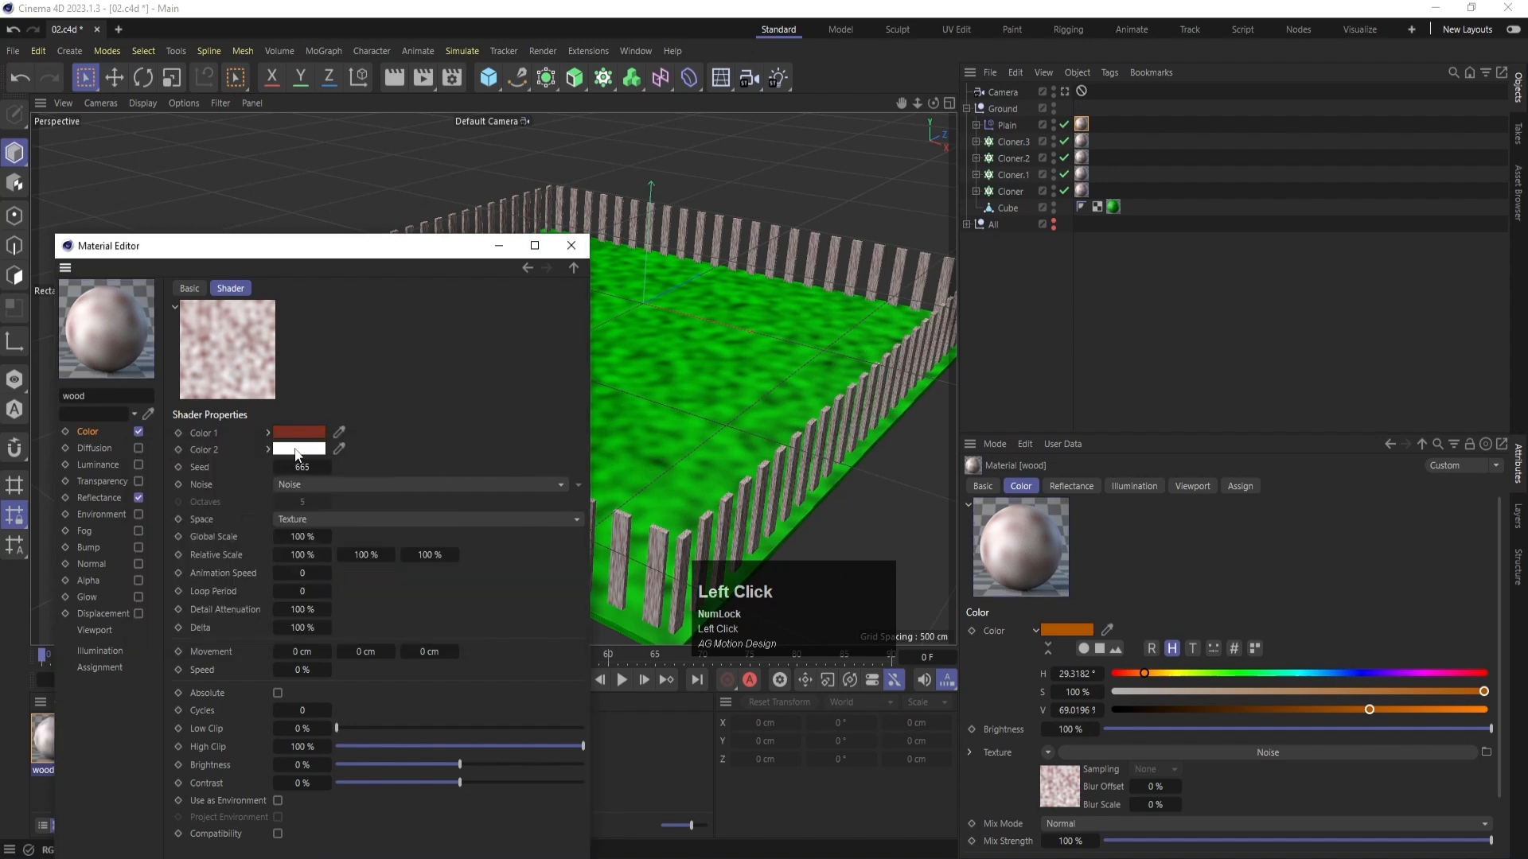
left_click(295, 451)
left_click_drag(248, 638, 253, 648)
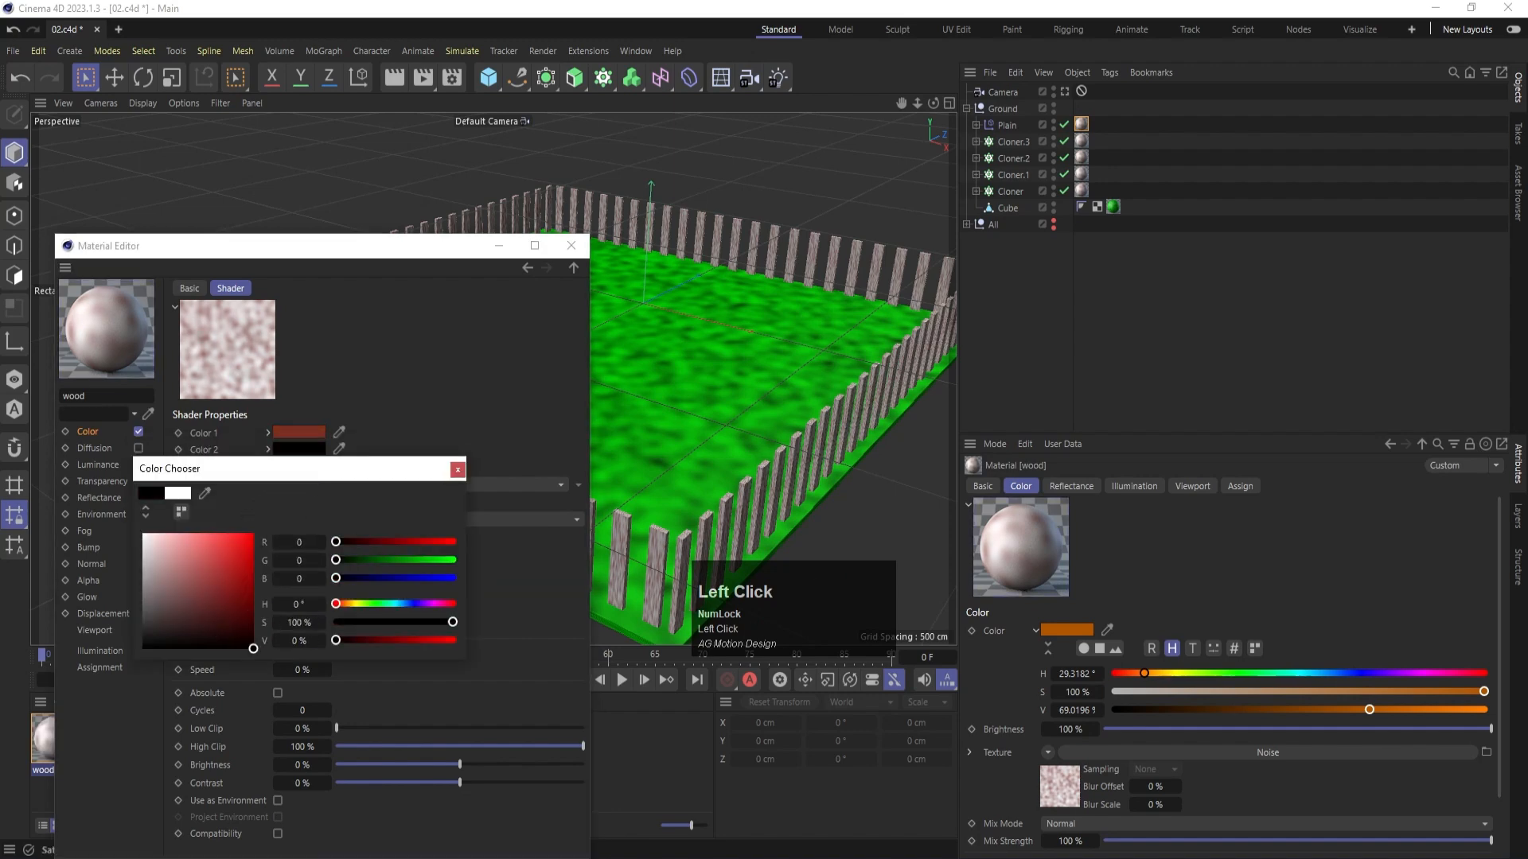
left_click(457, 469)
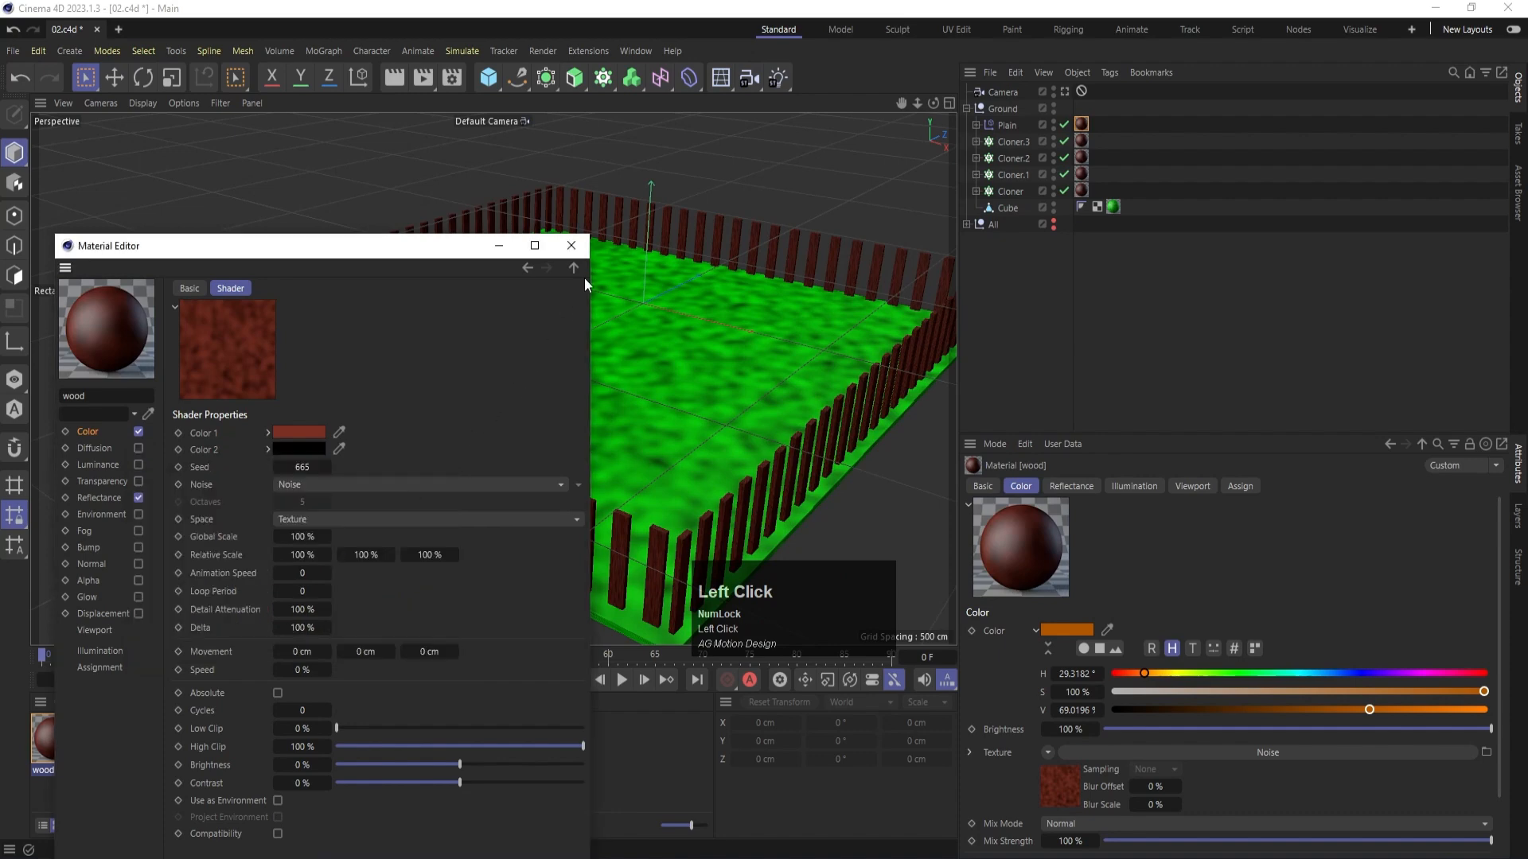
left_click(303, 536)
type("10")
key("Return")
- Set Color 1 of the wood noise shader to a lighter brown, RGB 145, 77, 48, and render the view to check the fence
left_click(301, 435)
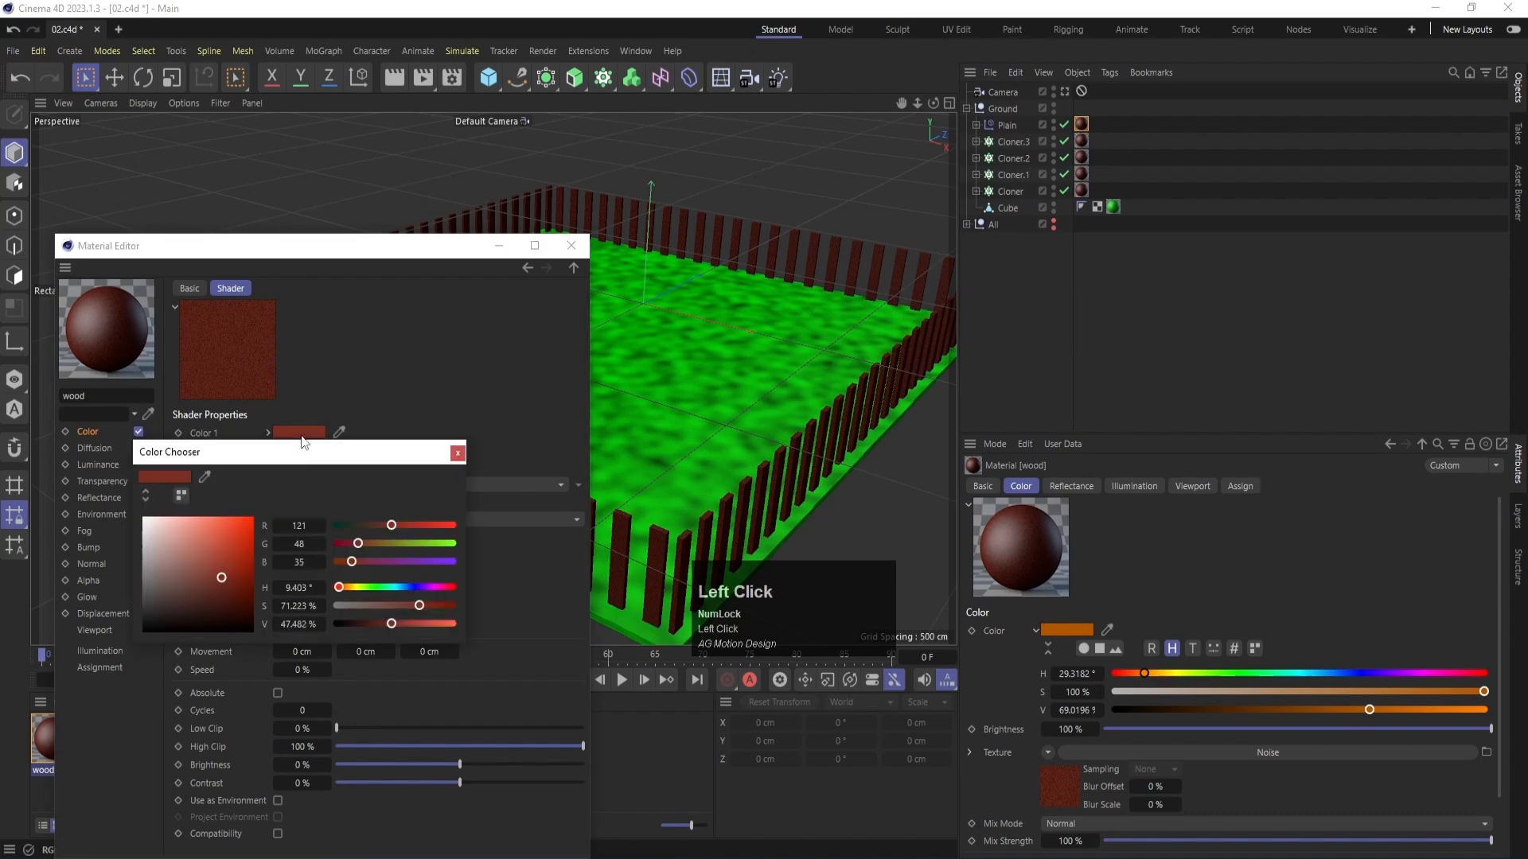
left_click_drag(353, 562, 342, 562)
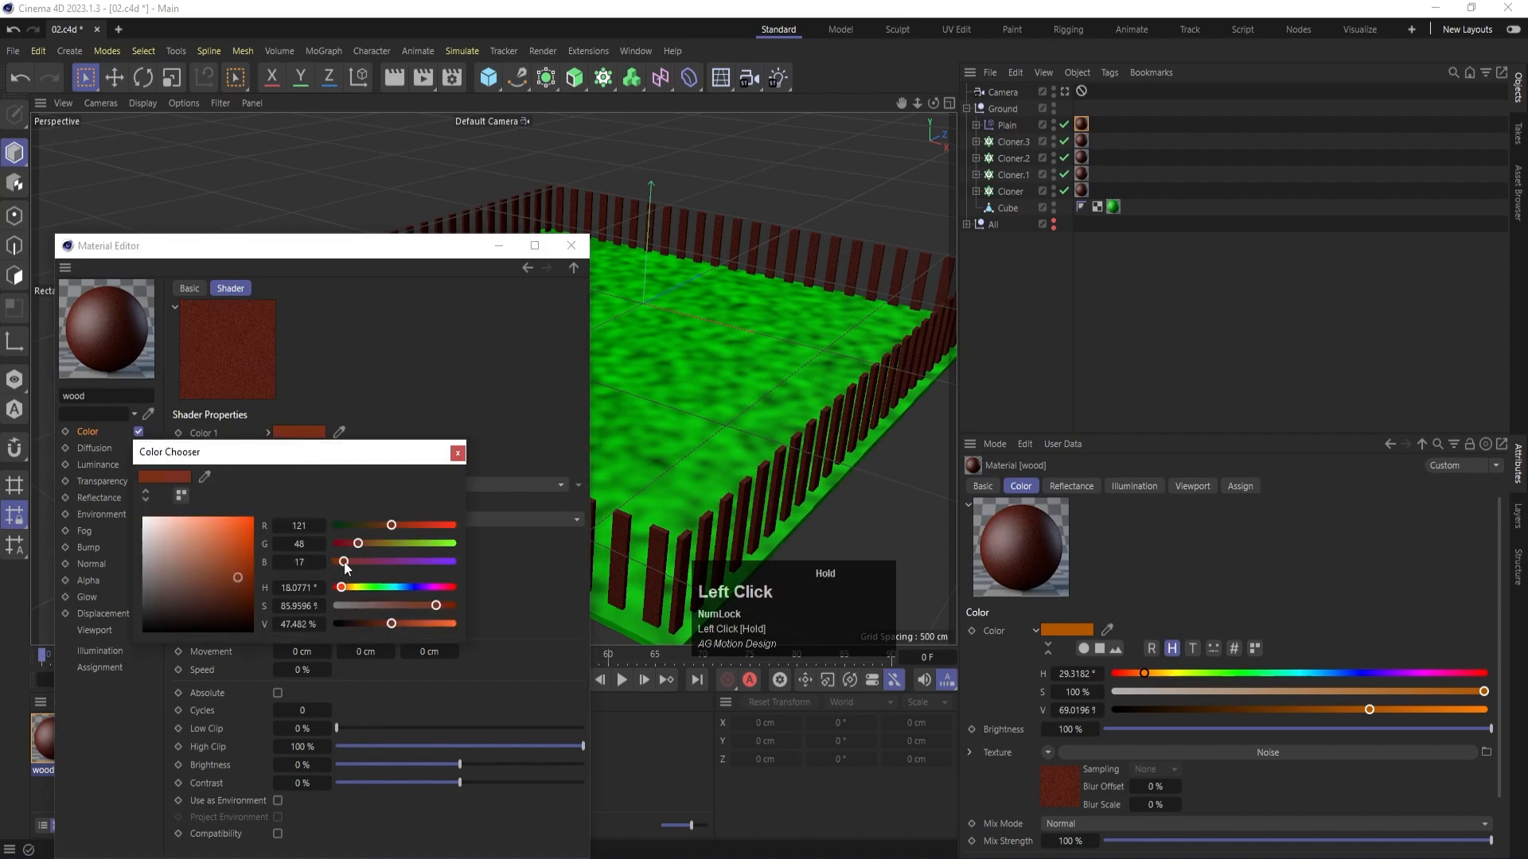
left_click_drag(238, 577, 234, 571)
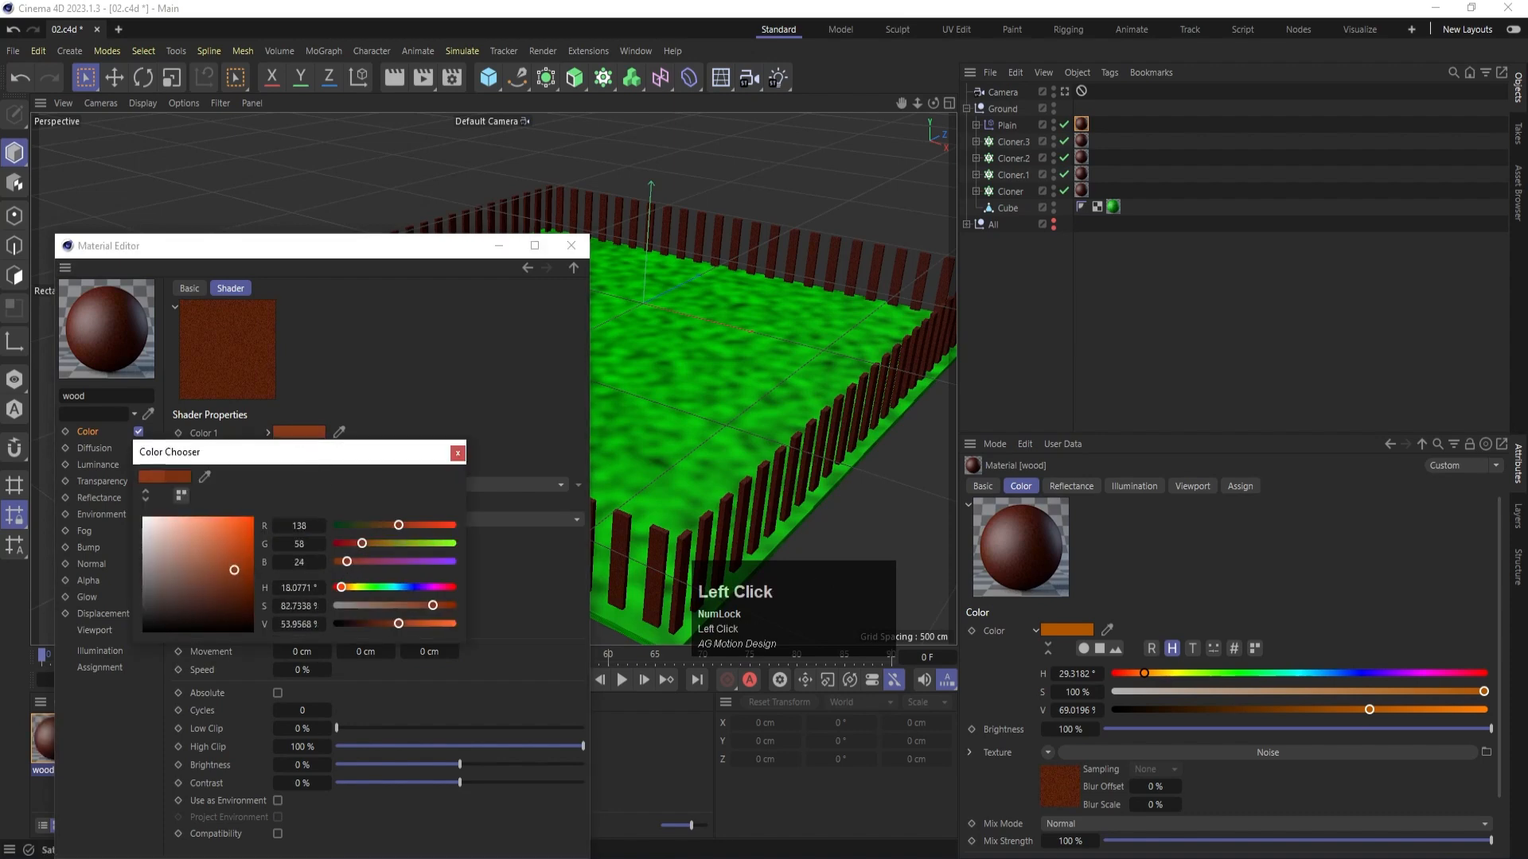
left_click(458, 453)
left_click(572, 252)
key("ctrl+r")
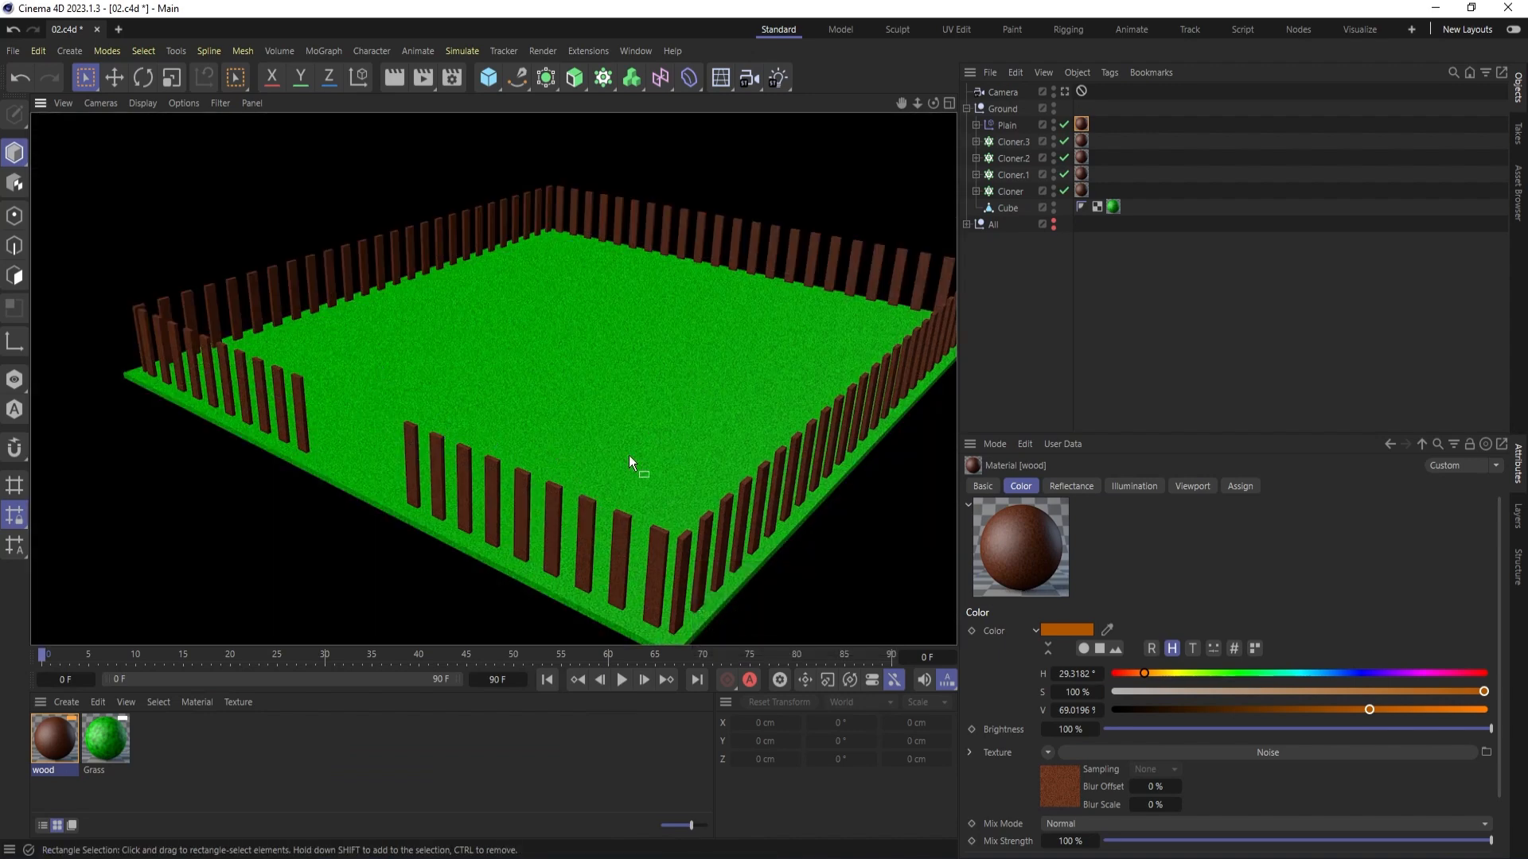
scroll(509, 503, "down", 3)
- Collapse the Ground group and make the All group visible again
left_click(1029, 270)
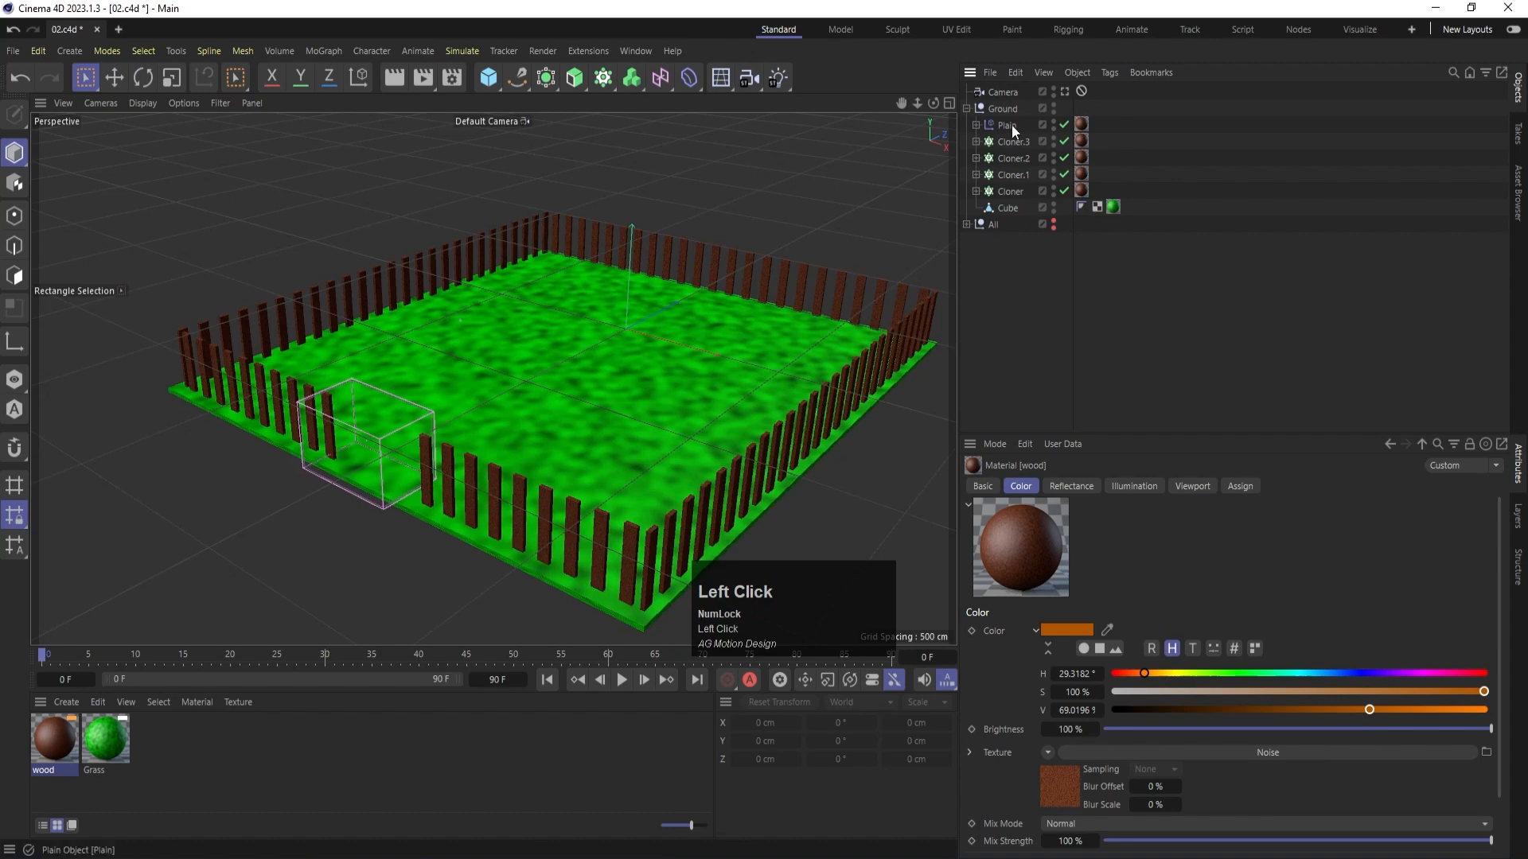
left_click(966, 109)
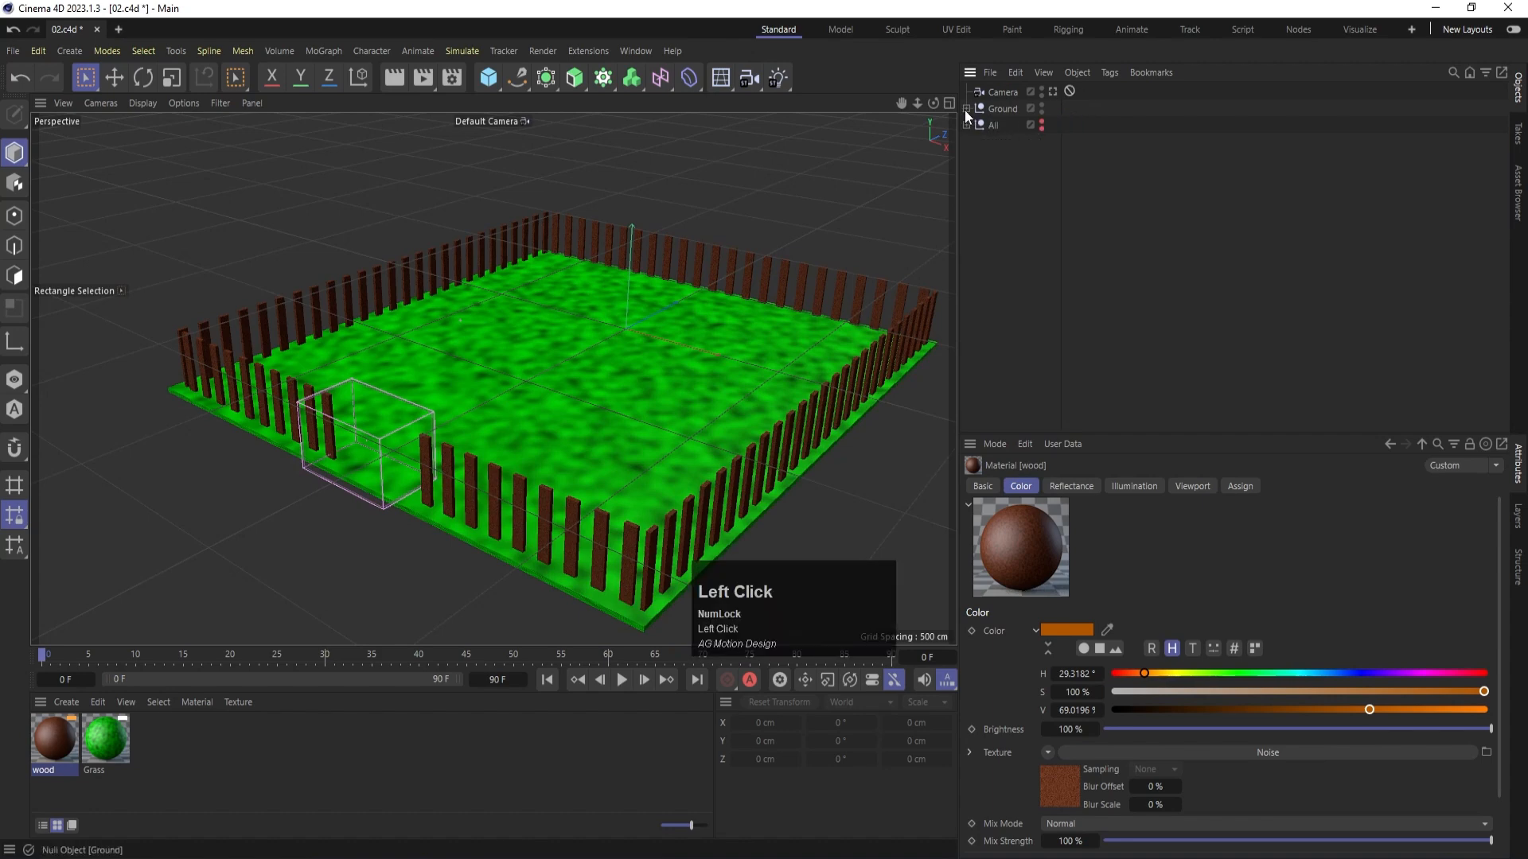
left_click(1039, 127, "alt")
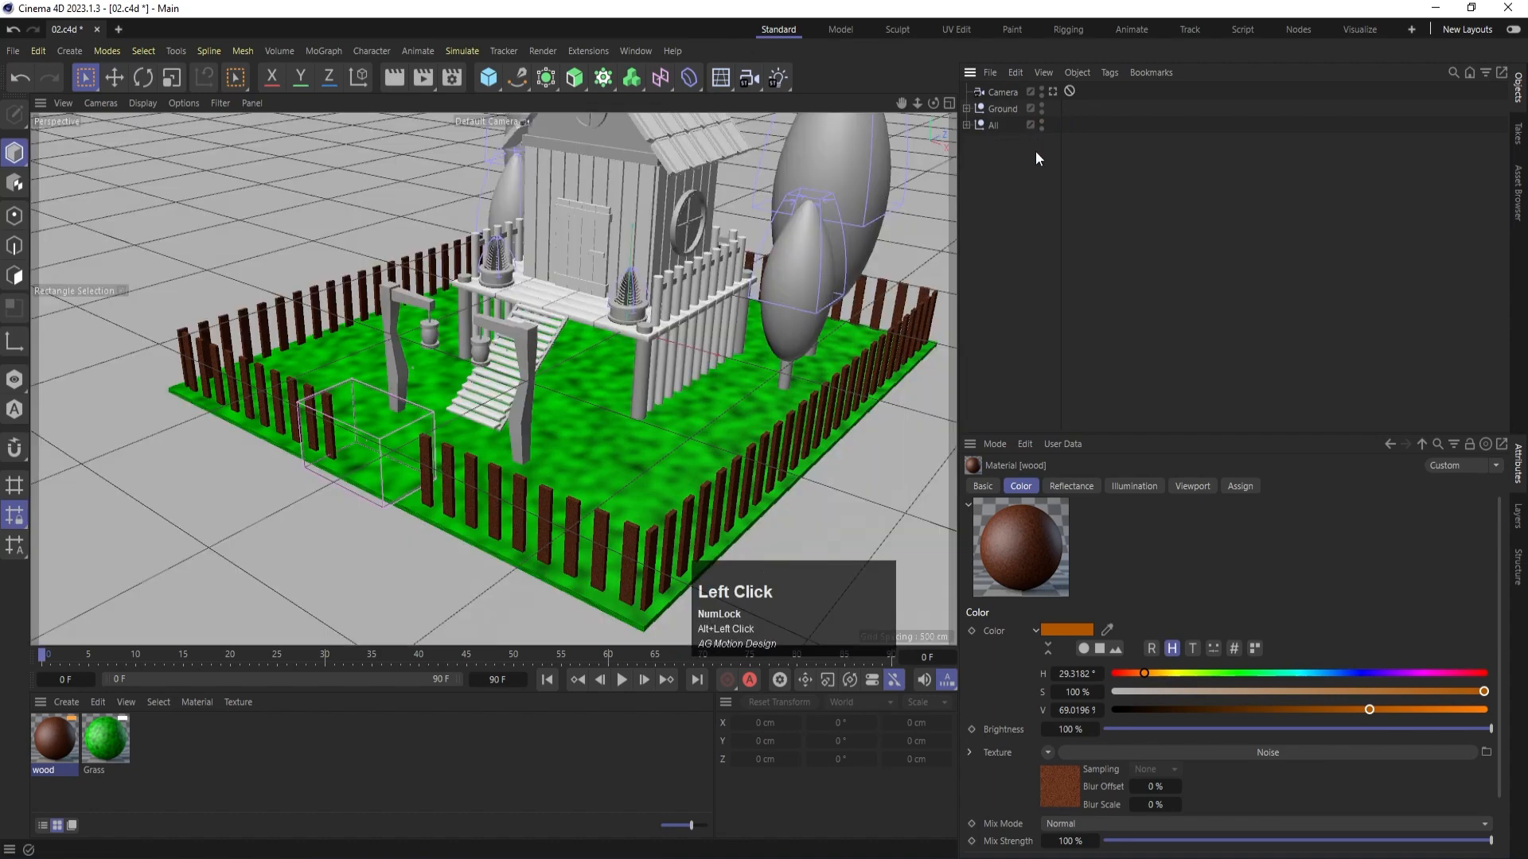
- Move the Plane object out of the All group to the hierarchy's top level, between Ground and All
left_click(966, 125)
left_click(1001, 142)
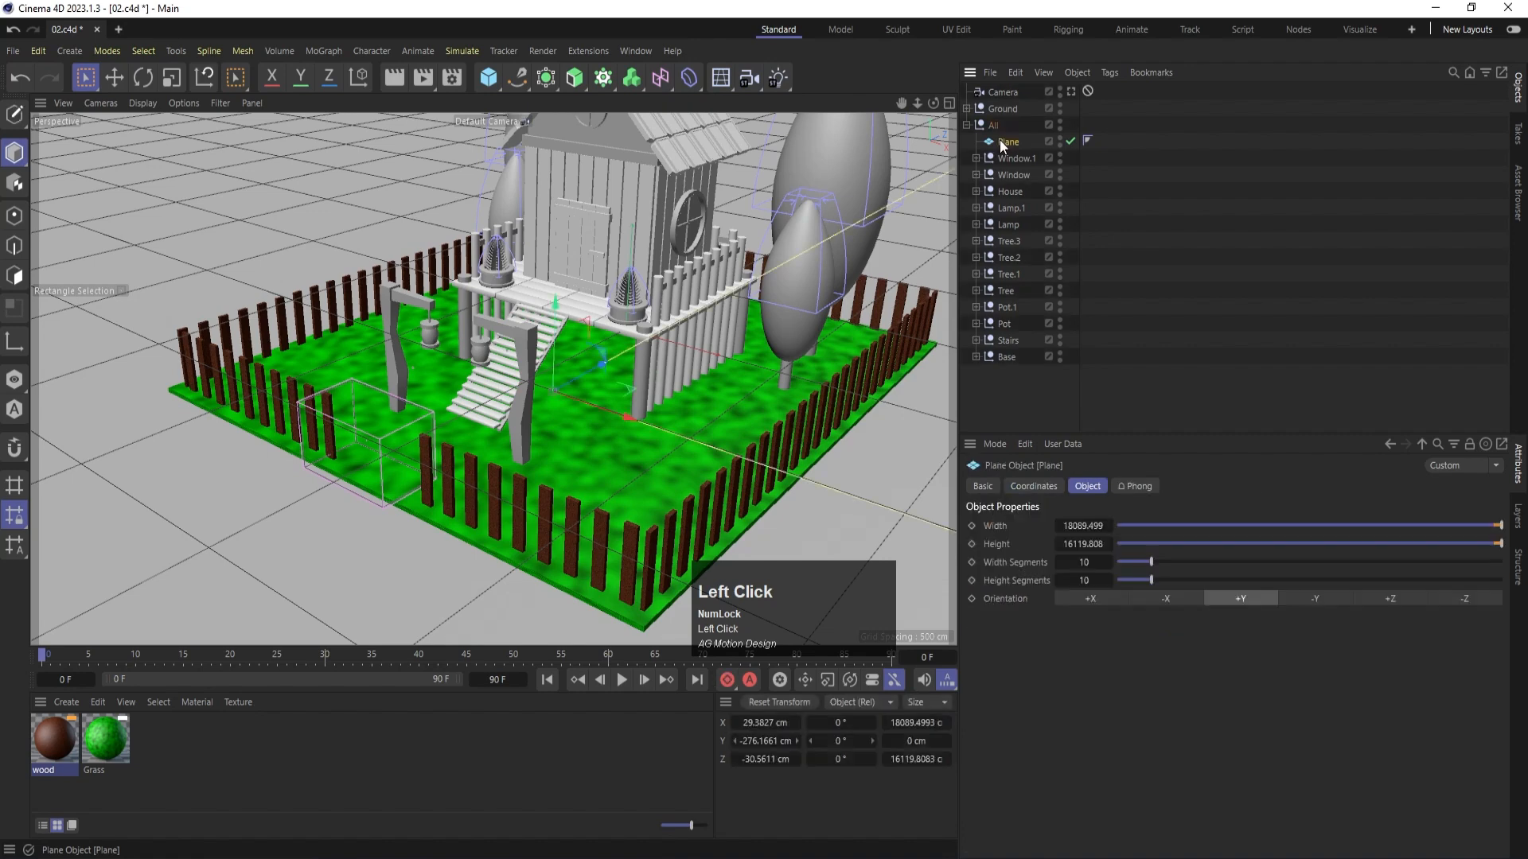
left_click_drag(1006, 145, 995, 117)
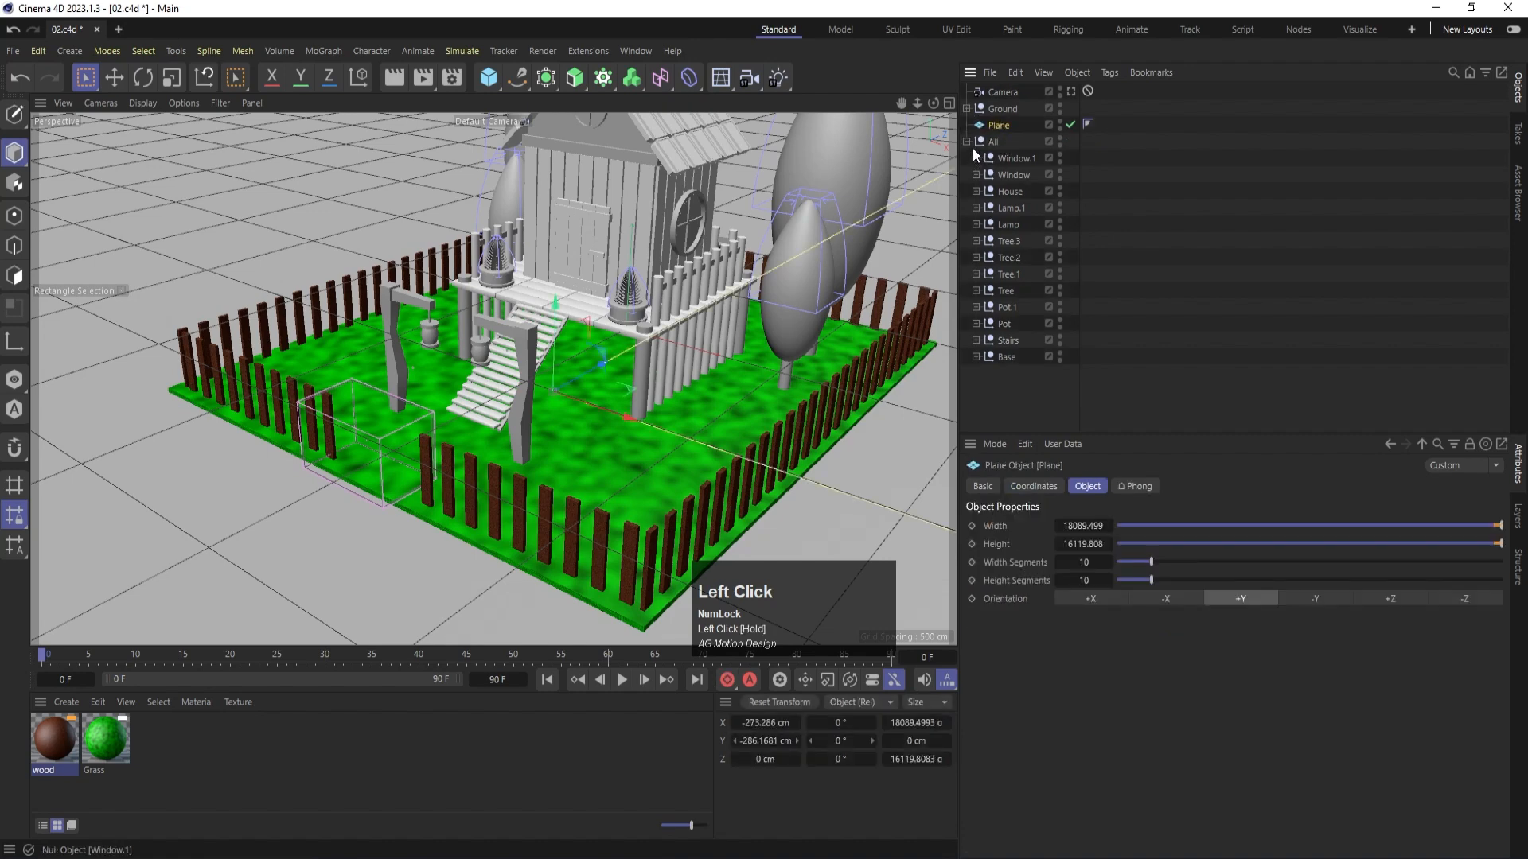
left_click(966, 141)
left_click(1002, 189)
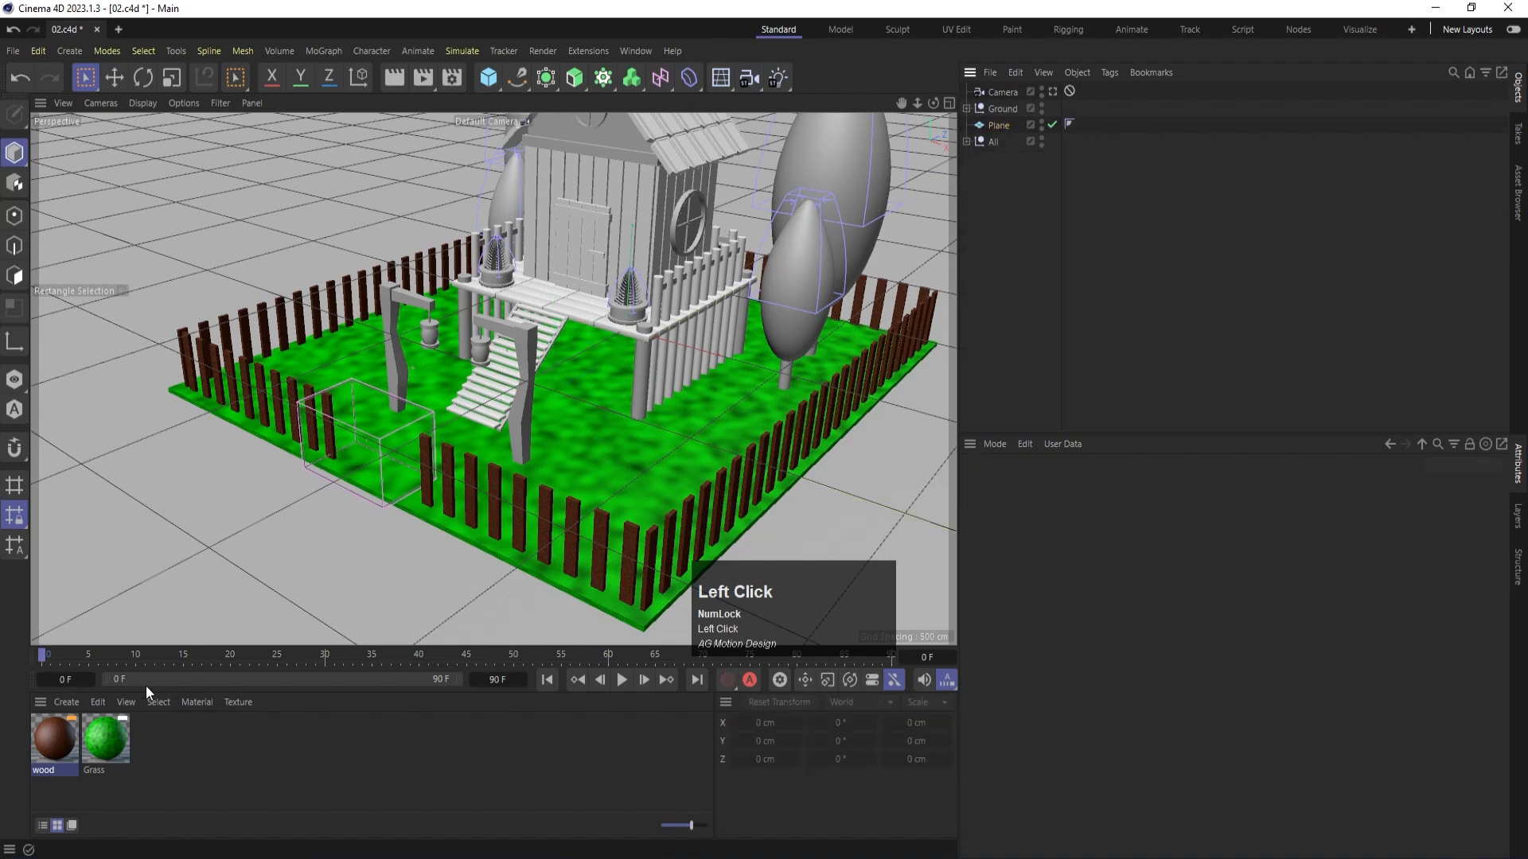
- Create a new material named base and apply it to the floor Plane
double_click(181, 740)
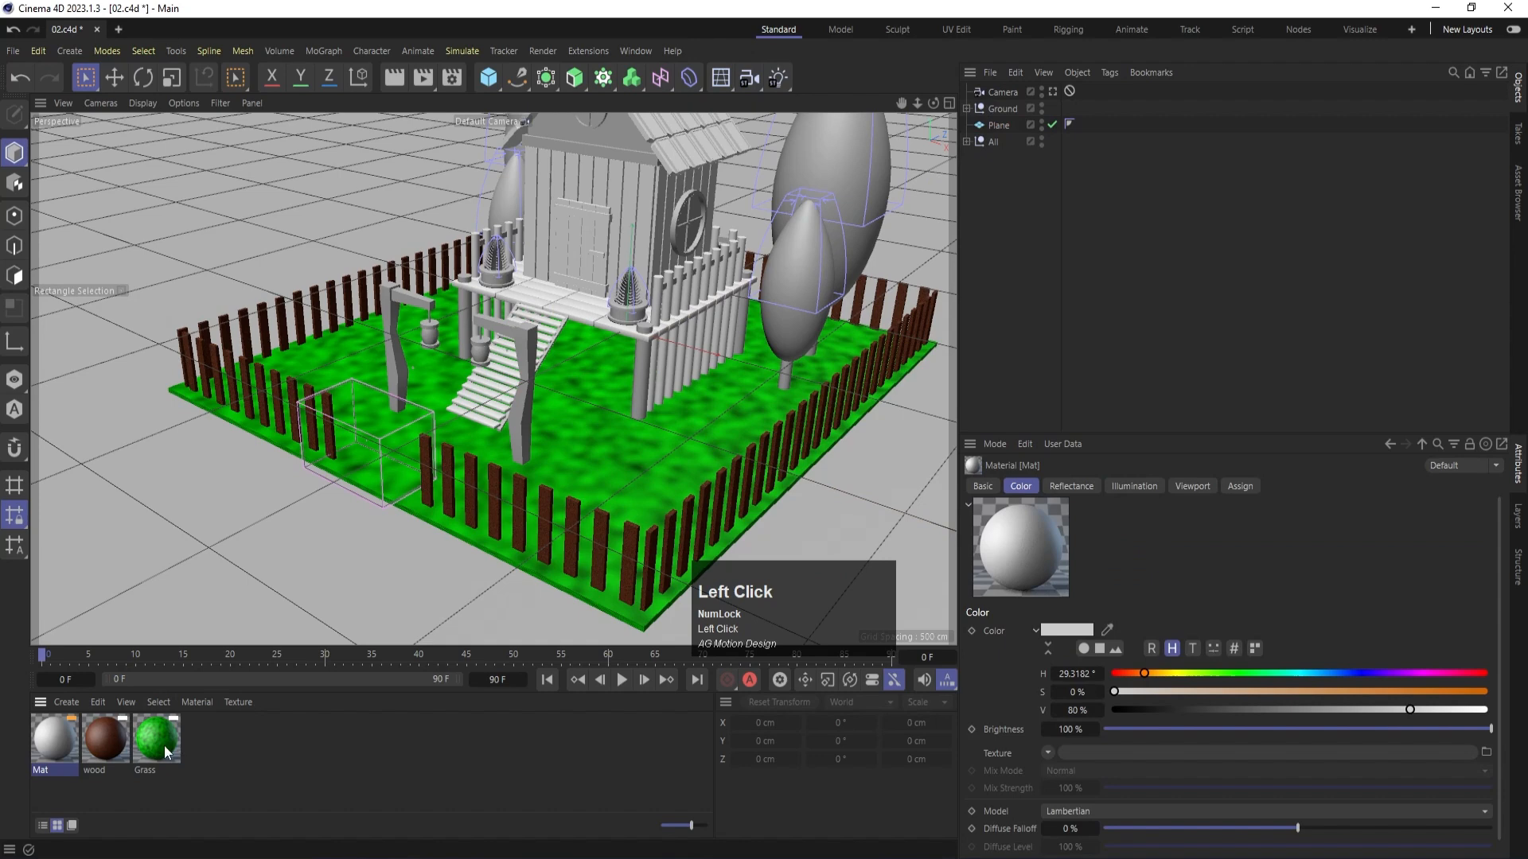
double_click(42, 770)
type("ba")
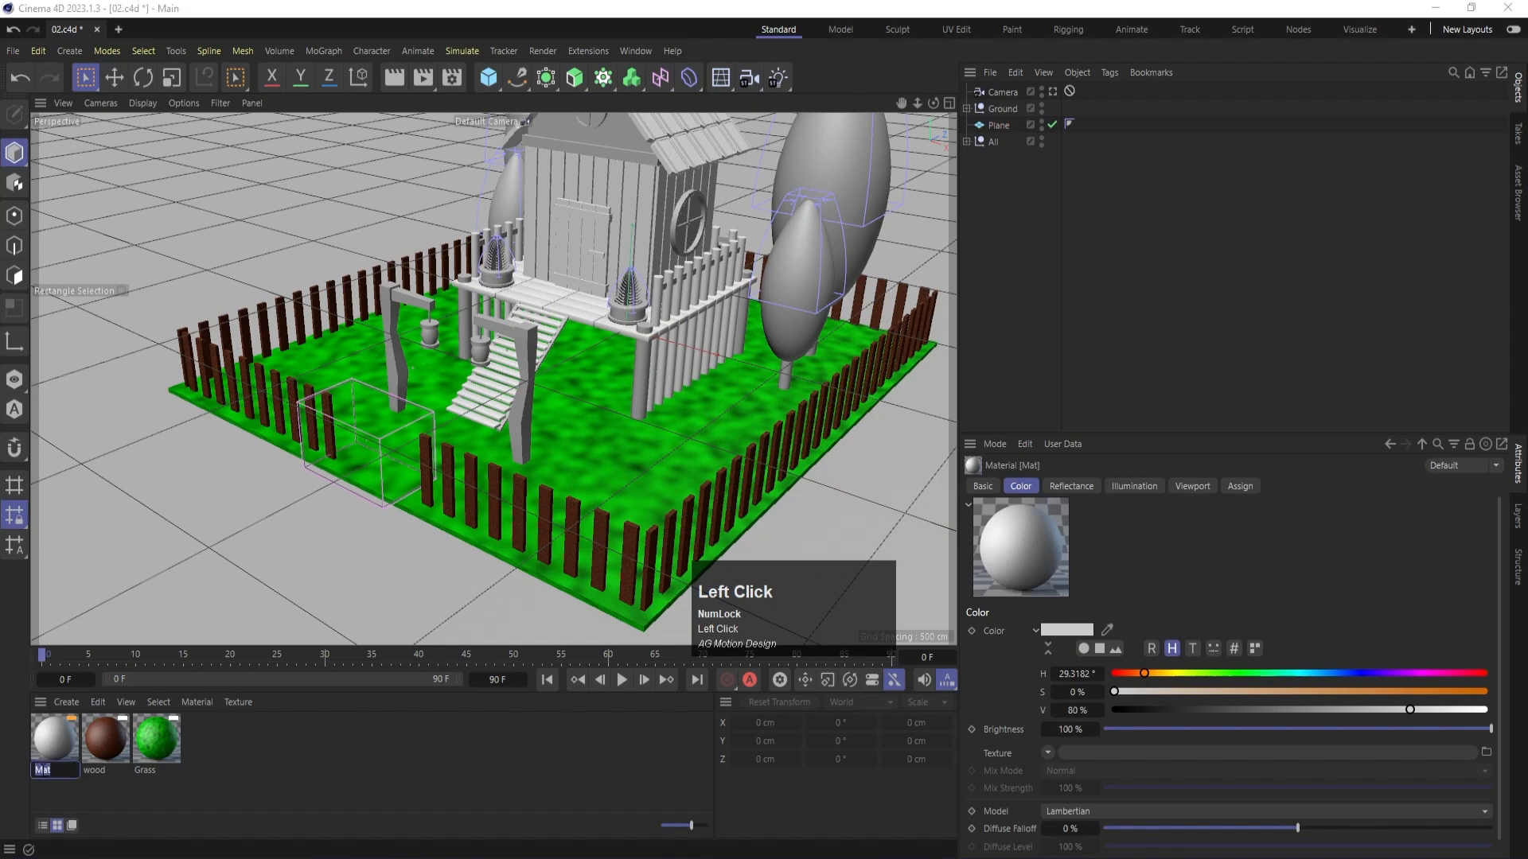
type("se")
key("Return")
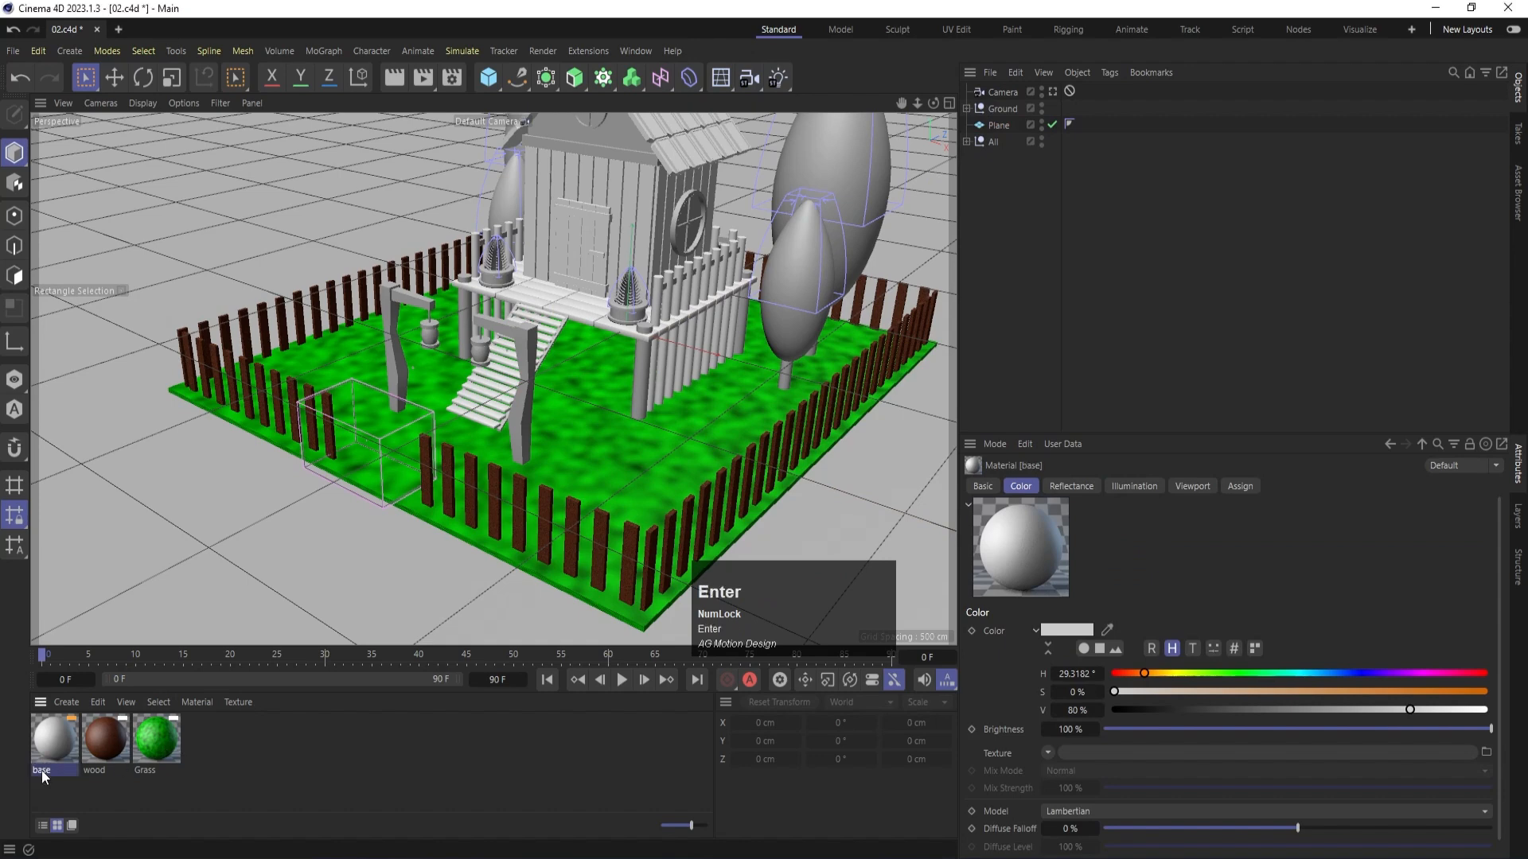
left_click_drag(69, 729, 137, 566)
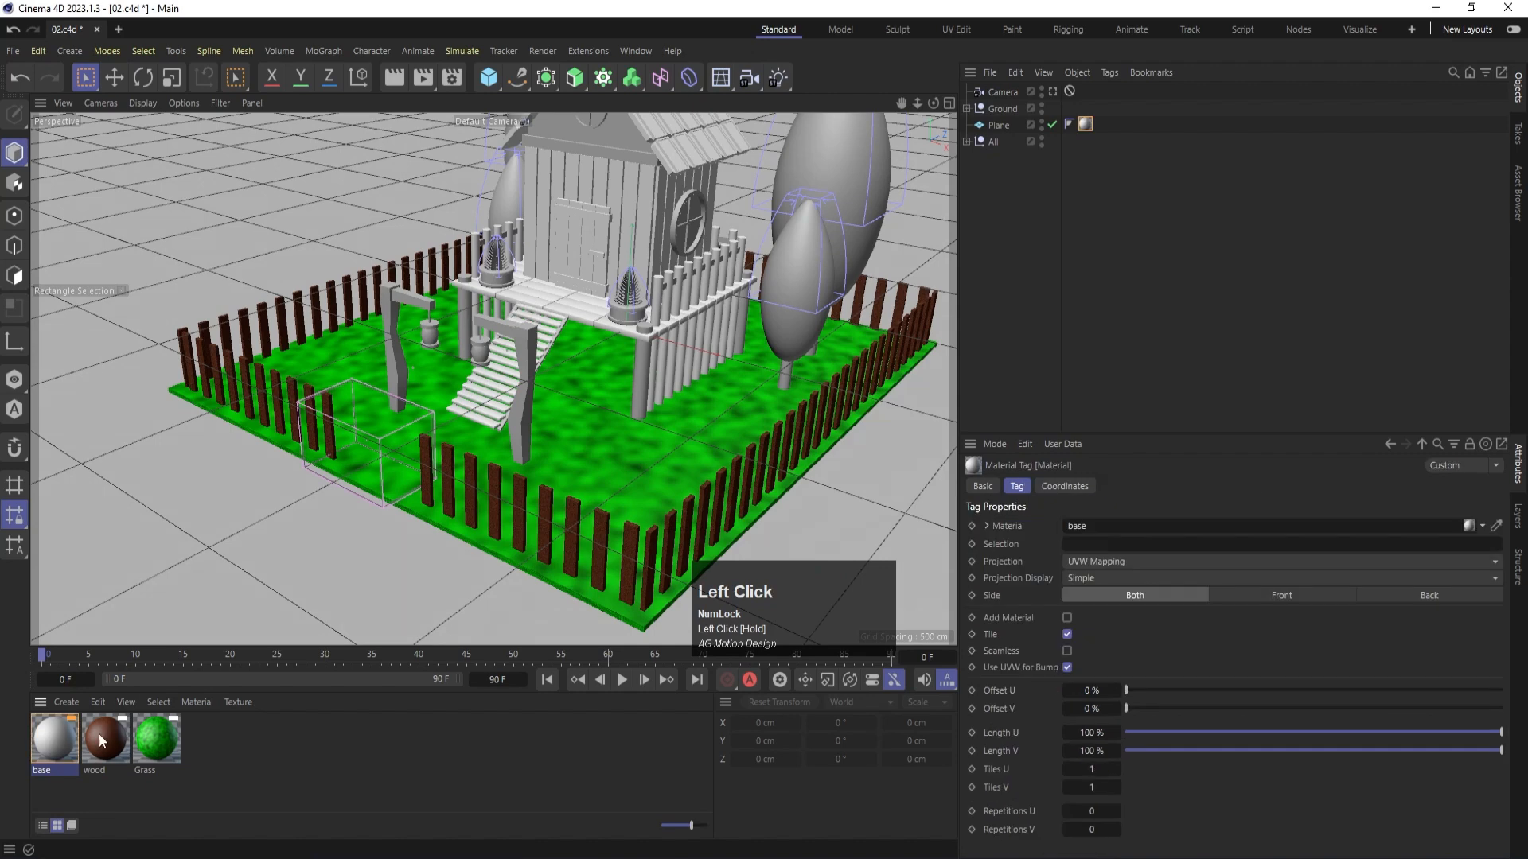
- Enable Luminance on the base material with 80% brightness and render the view to check the whole scene
double_click(63, 746)
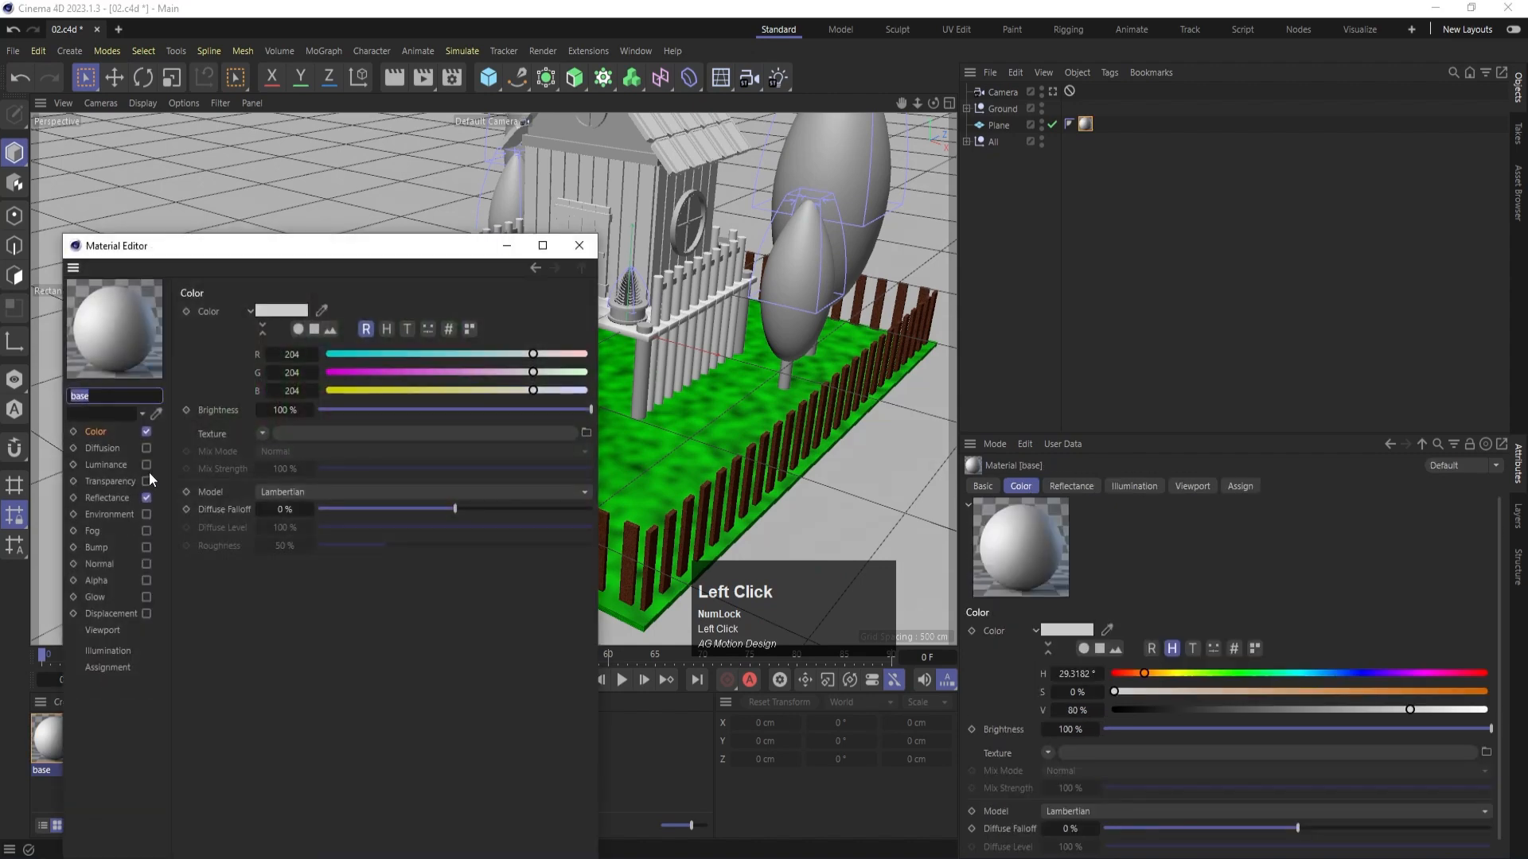
left_click(146, 465)
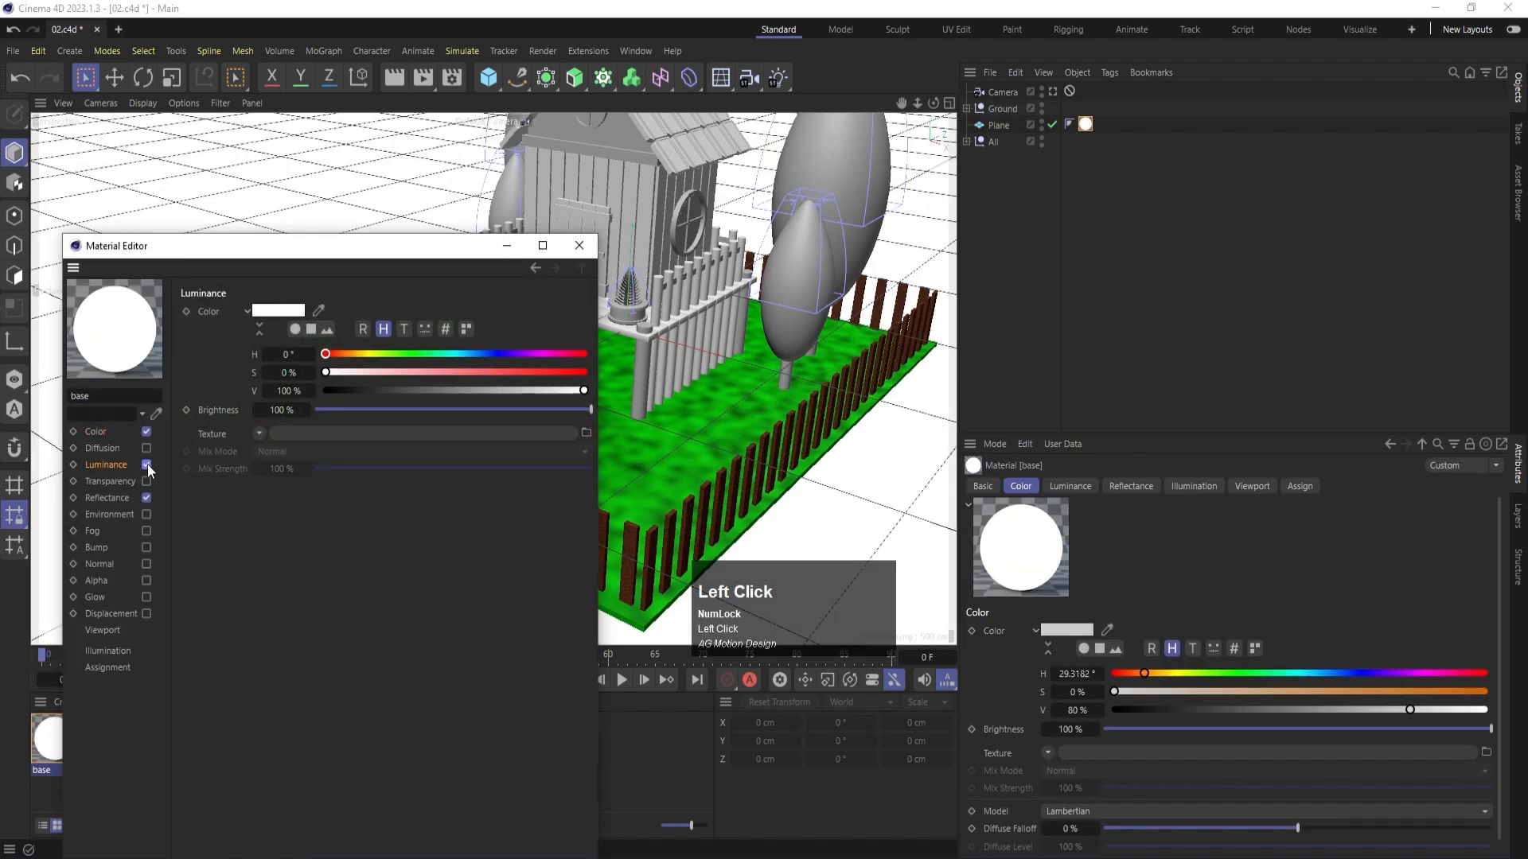
left_click_drag(544, 409, 530, 411)
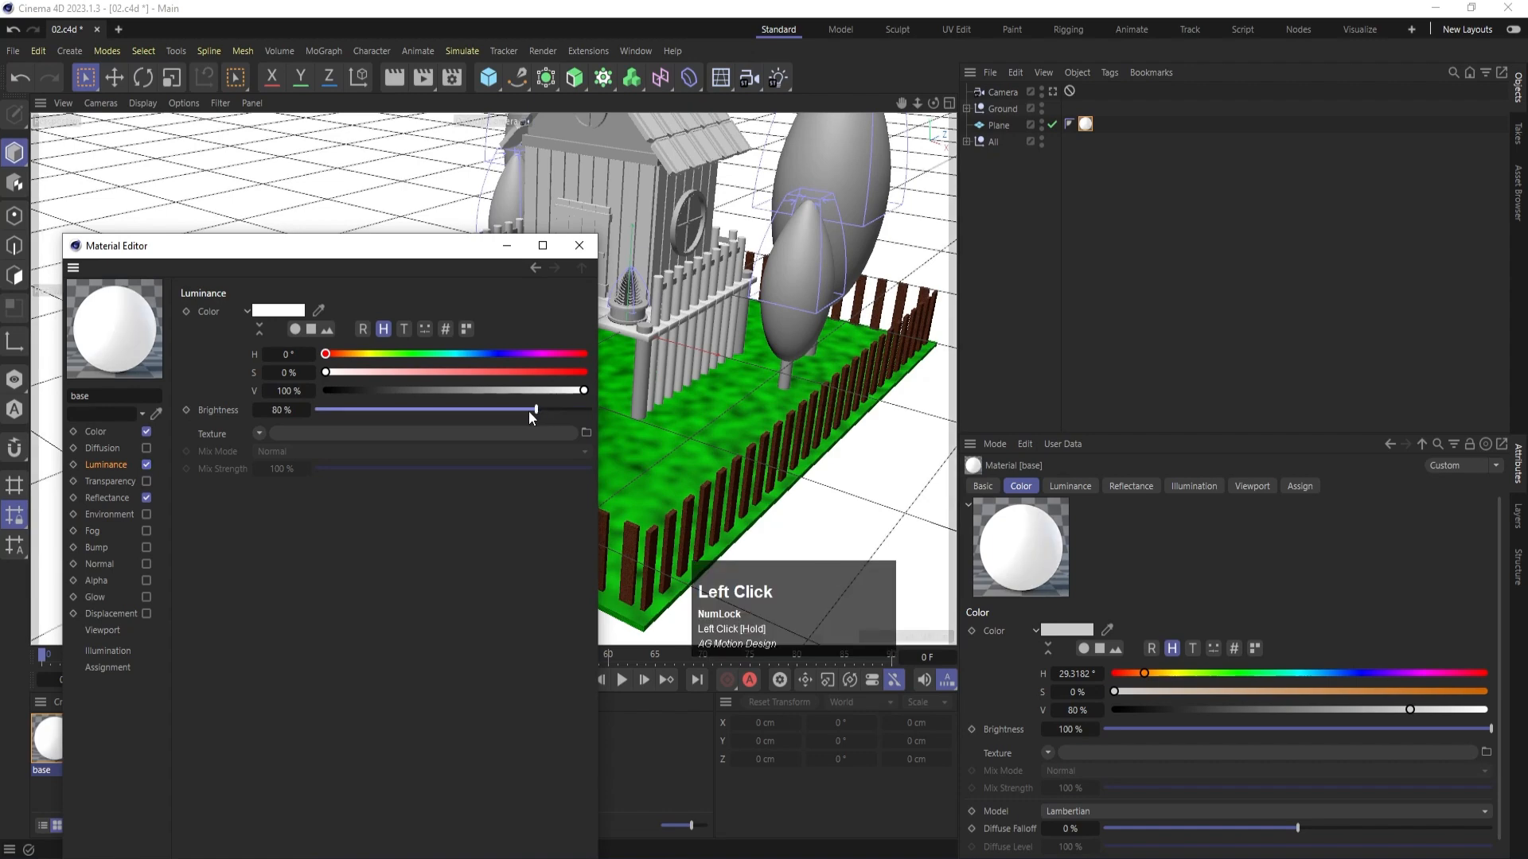
left_click(575, 253)
scroll(432, 471, "down", 4)
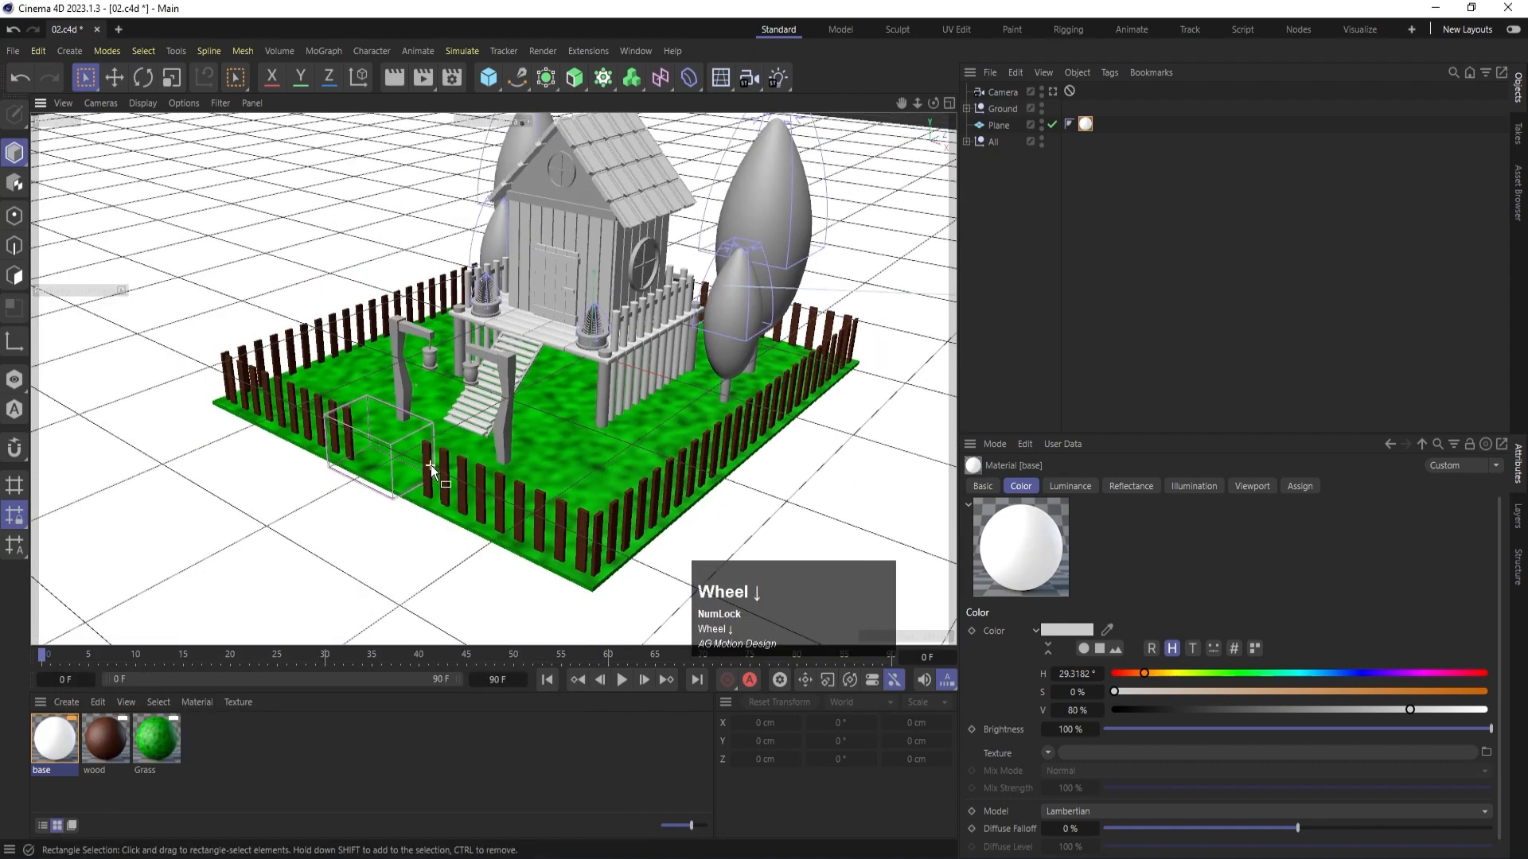
key("ctrl+r")
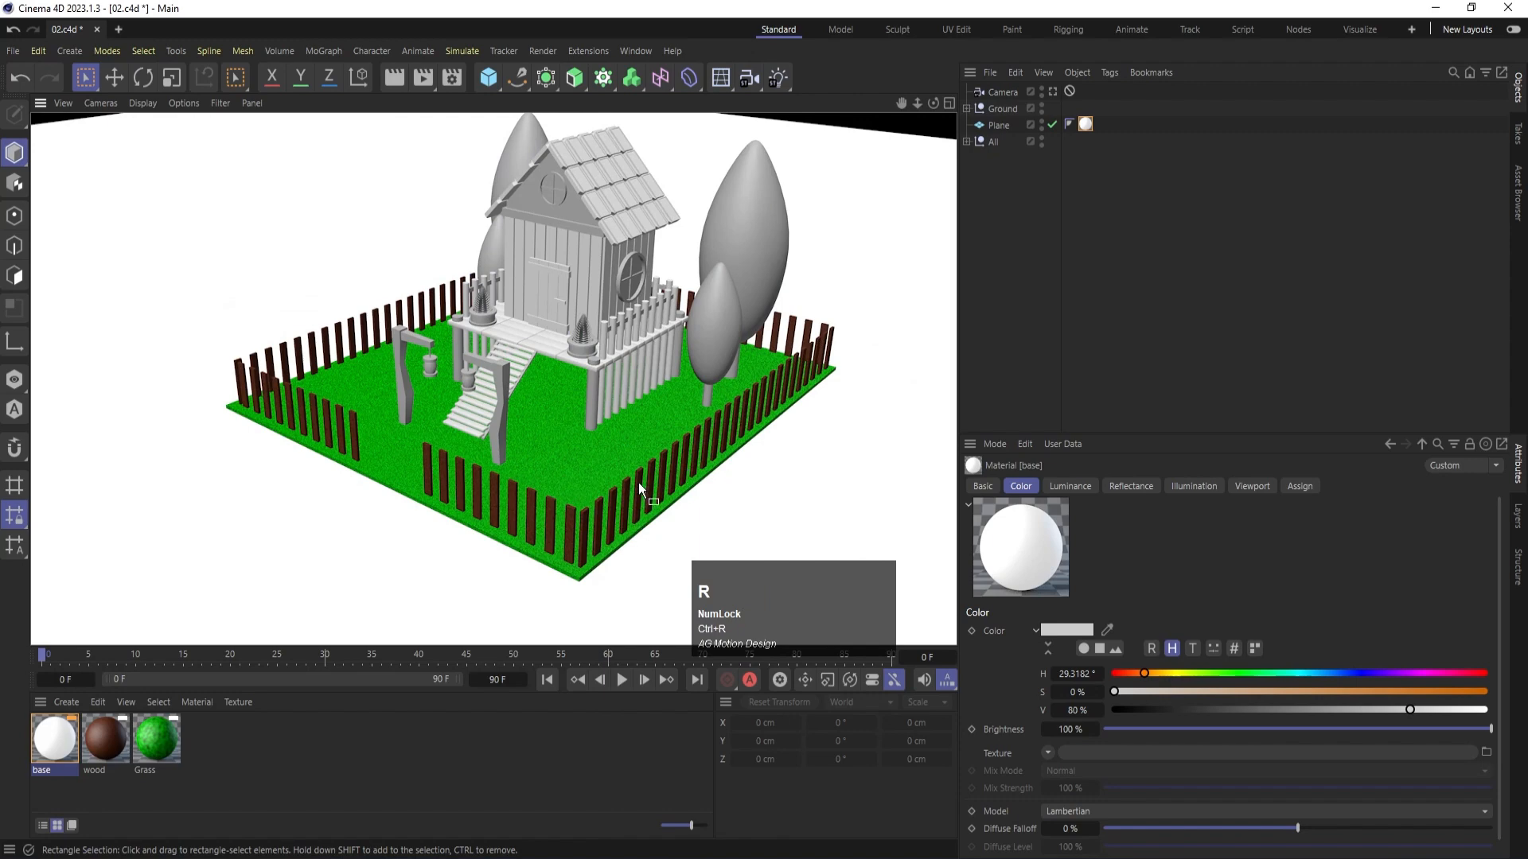
left_click(1059, 223)
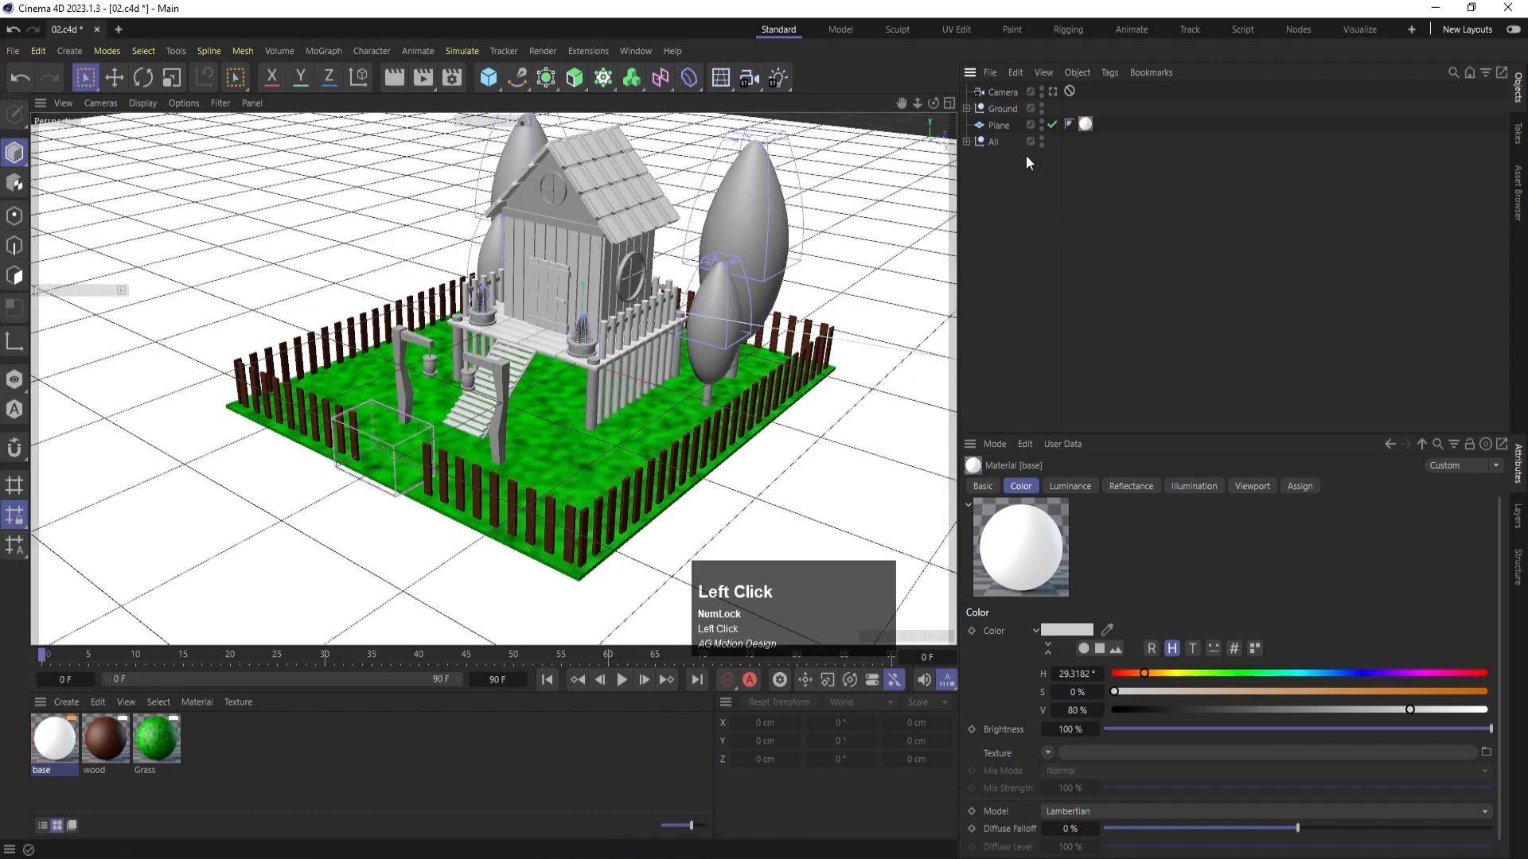
- Isolate the two windows by moving Window.1 and Window out of the All group and hiding Ground, Plane and All
left_click(1042, 112, "alt")
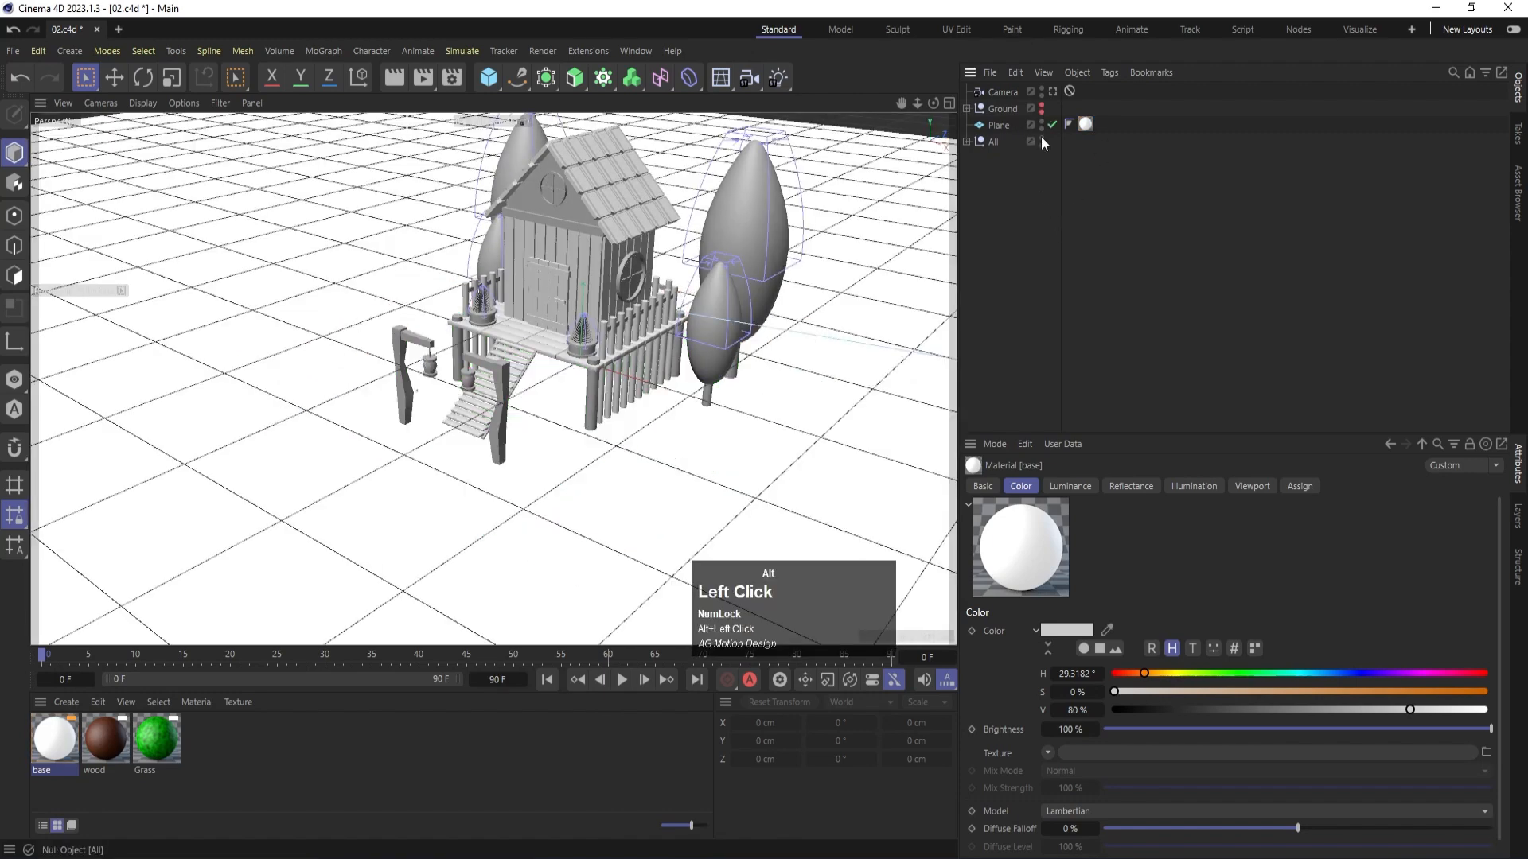
left_click(1043, 128)
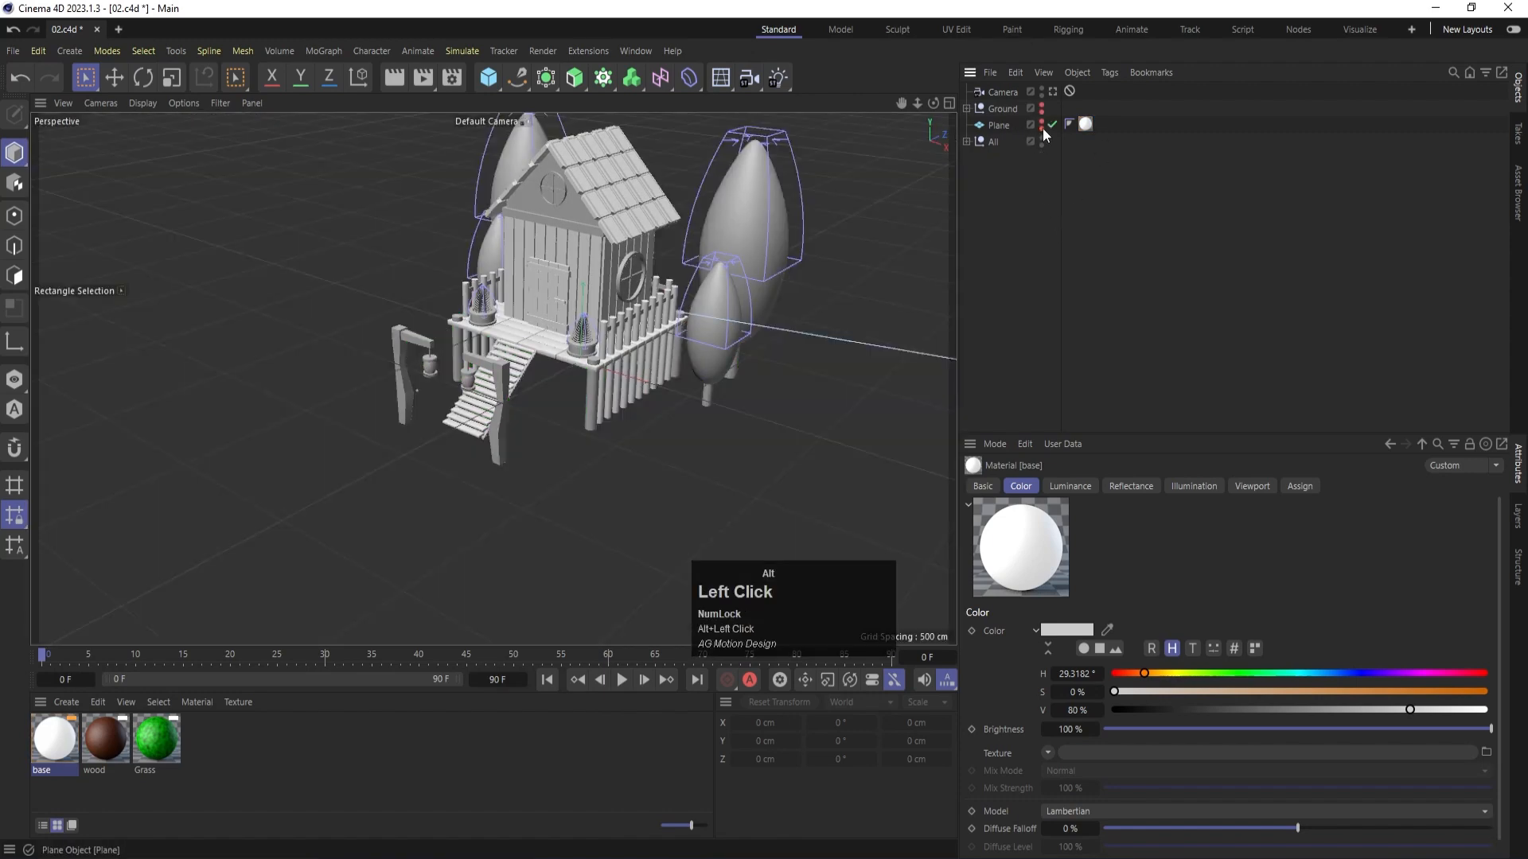
left_click(967, 142)
left_click(1011, 159)
left_click(1010, 175, "shift")
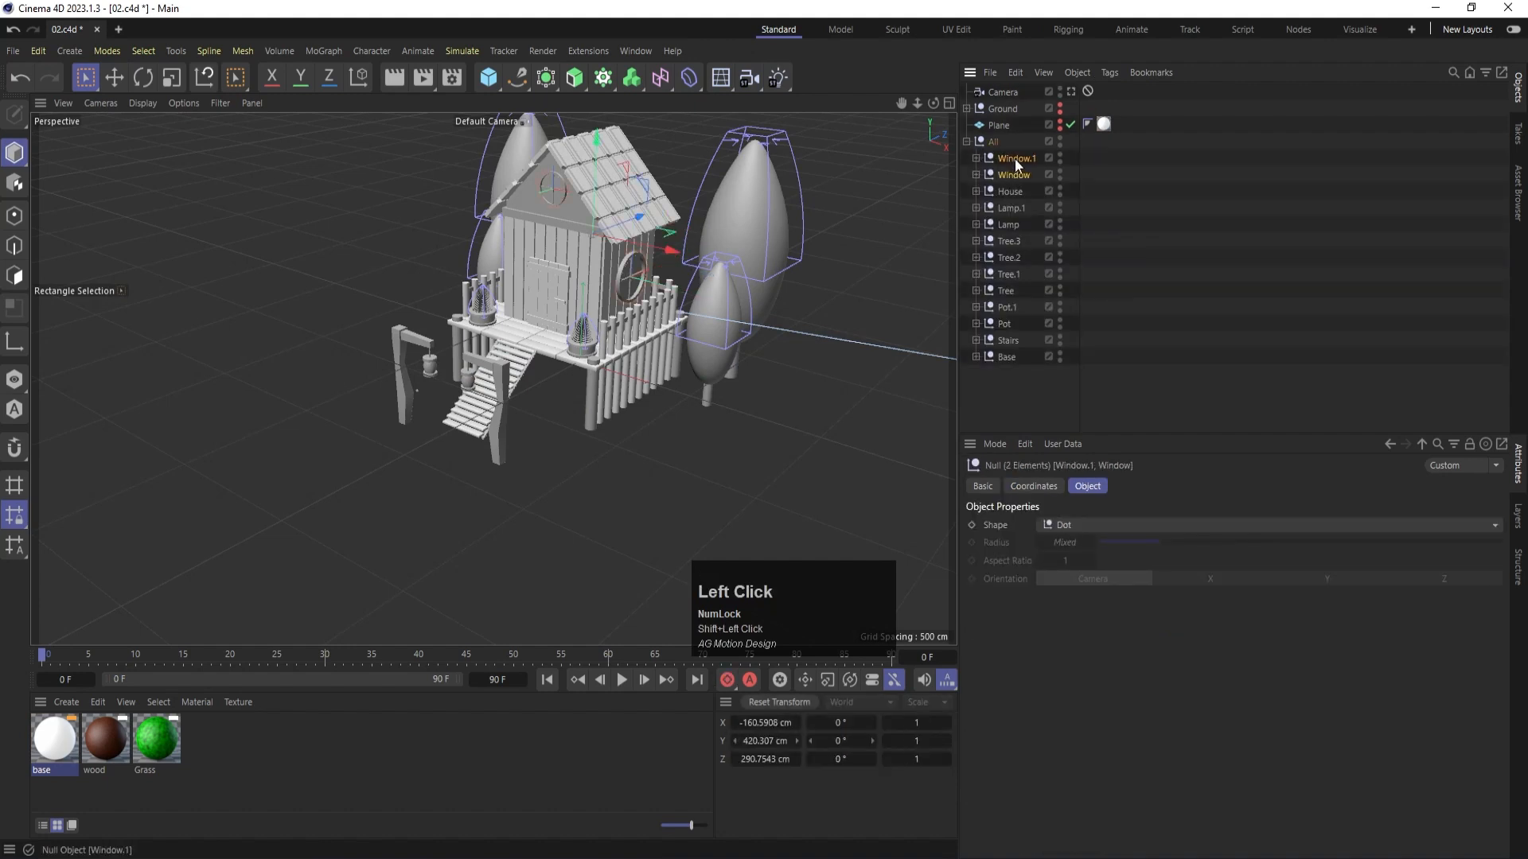
left_click_drag(1014, 159, 994, 134)
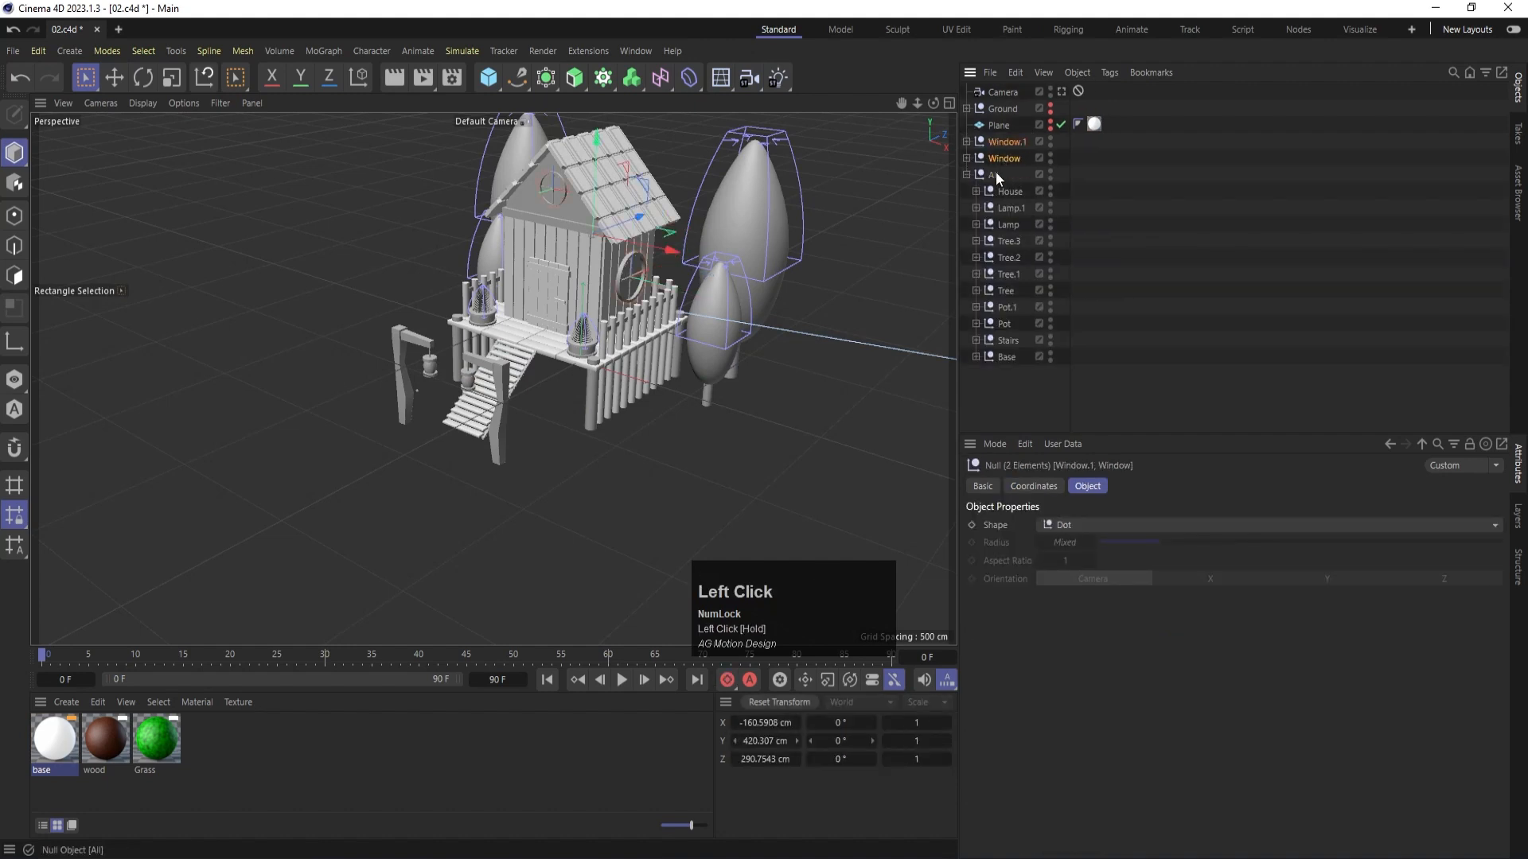
left_click(967, 175)
left_click(1051, 175, "alt")
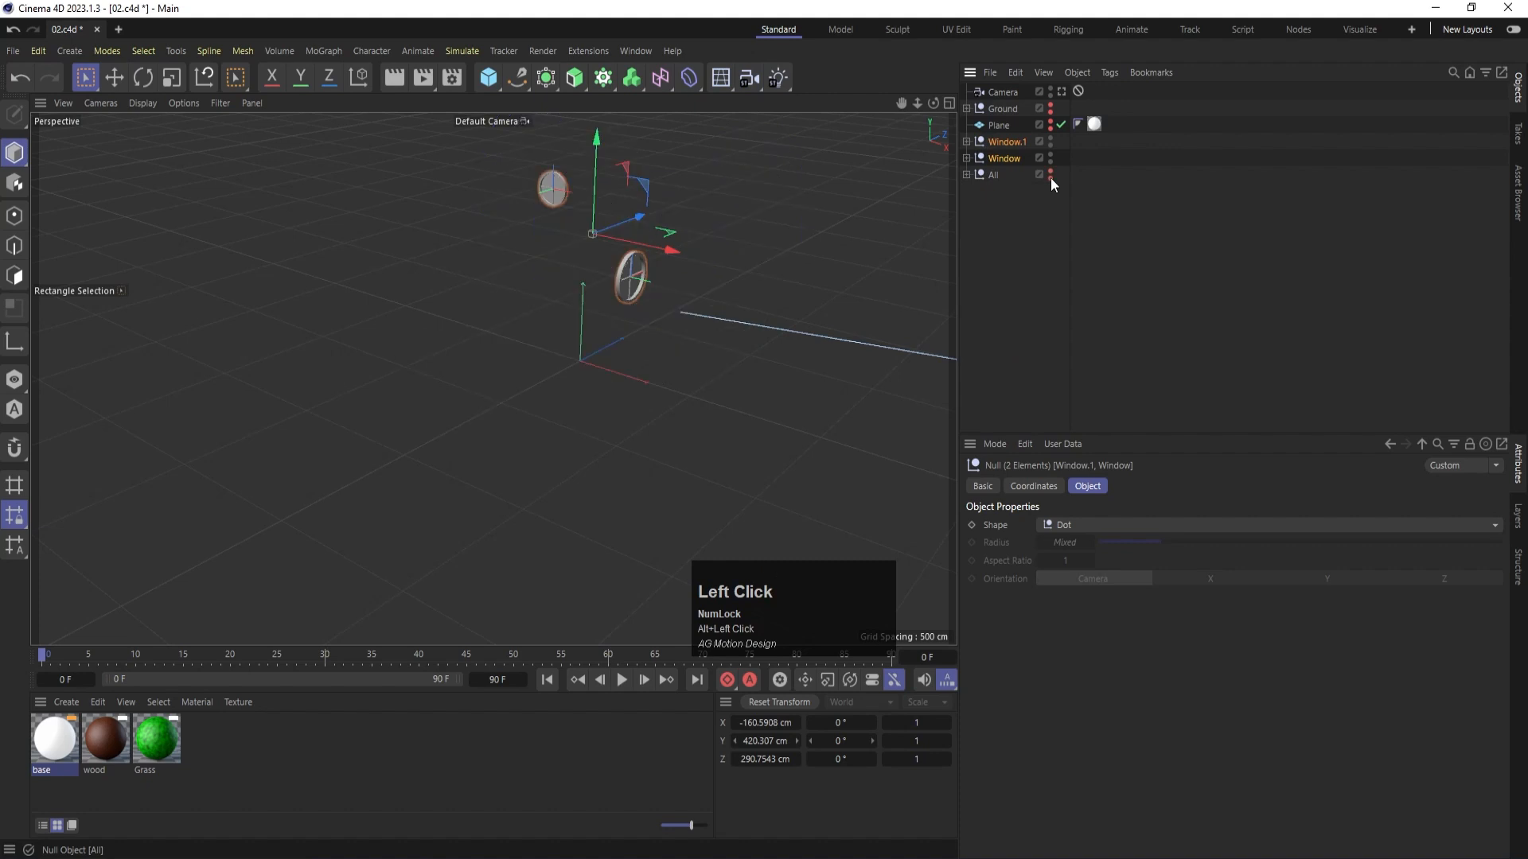
left_click(1042, 223)
- Apply the wood material to the Cylinder, Cube and Cube.1 of the Window.1 group
scroll(637, 263, "up", 5, "alt")
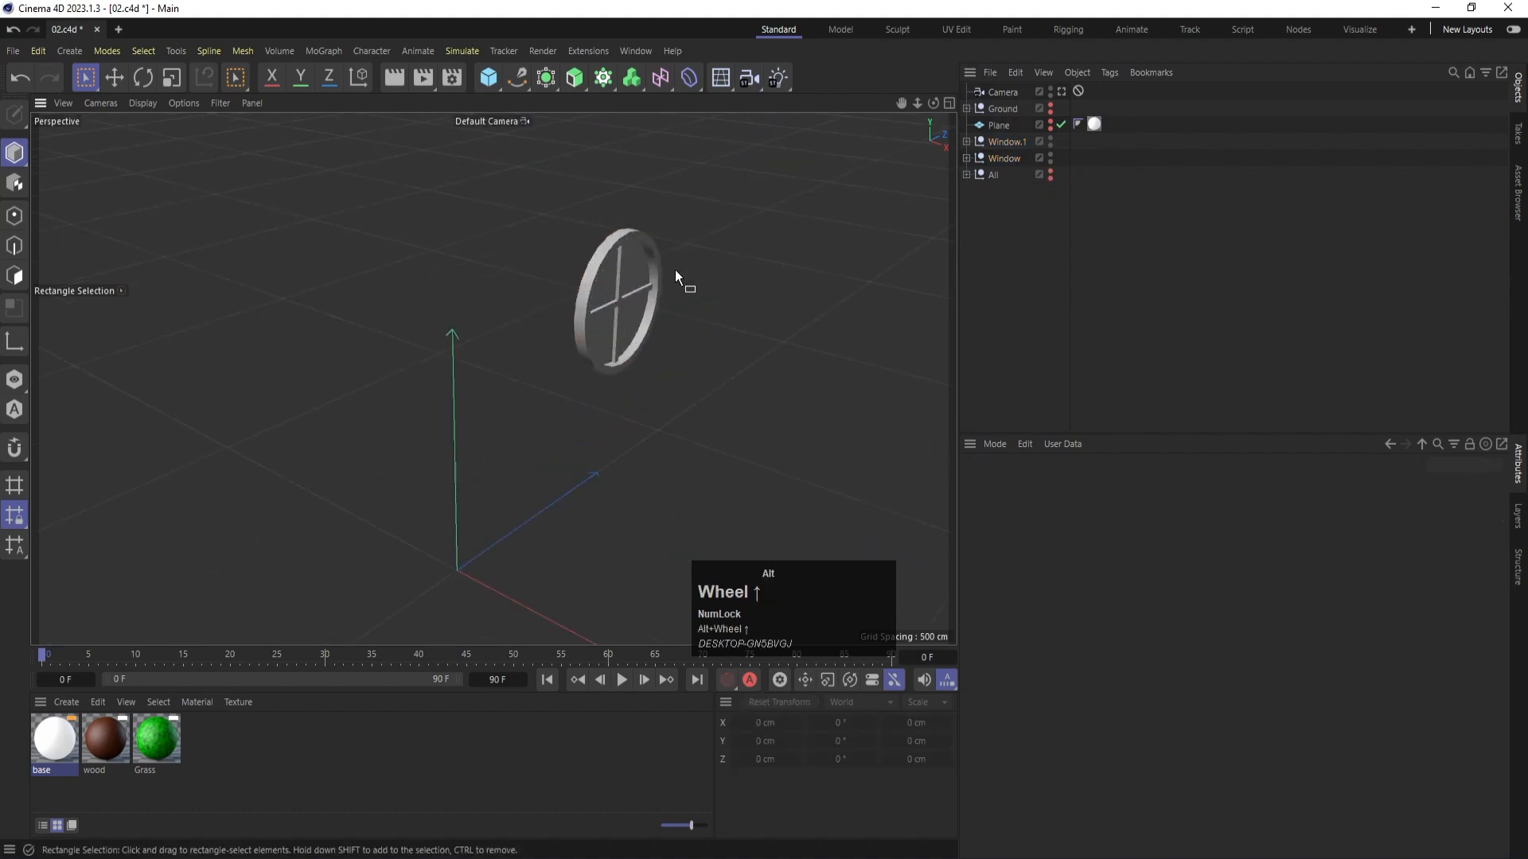
scroll(675, 273, "up", 2, "alt")
left_click_drag(660, 389, 682, 302, "alt")
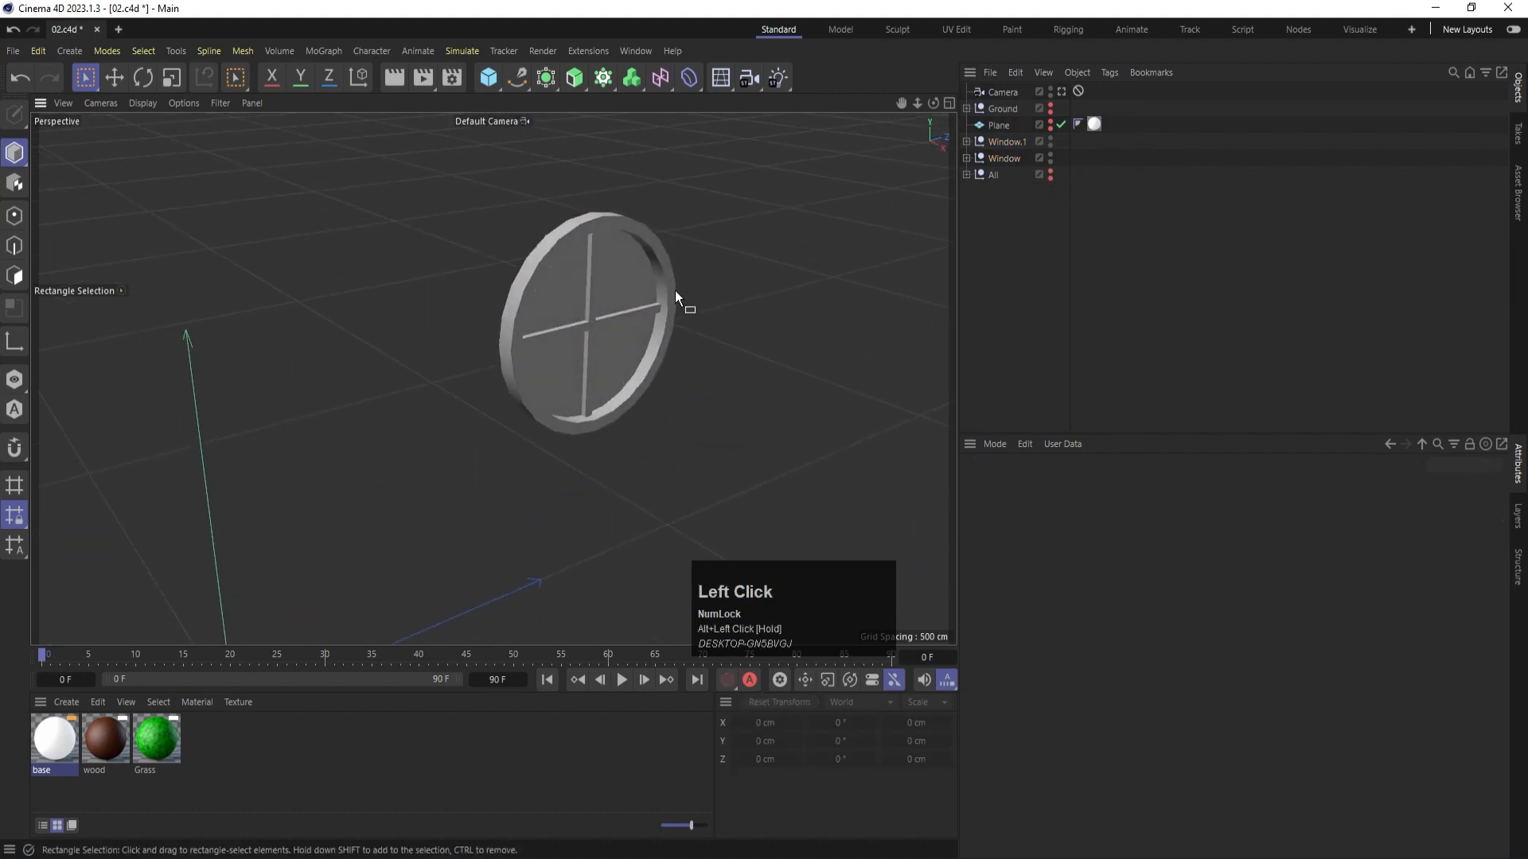
left_click(674, 296)
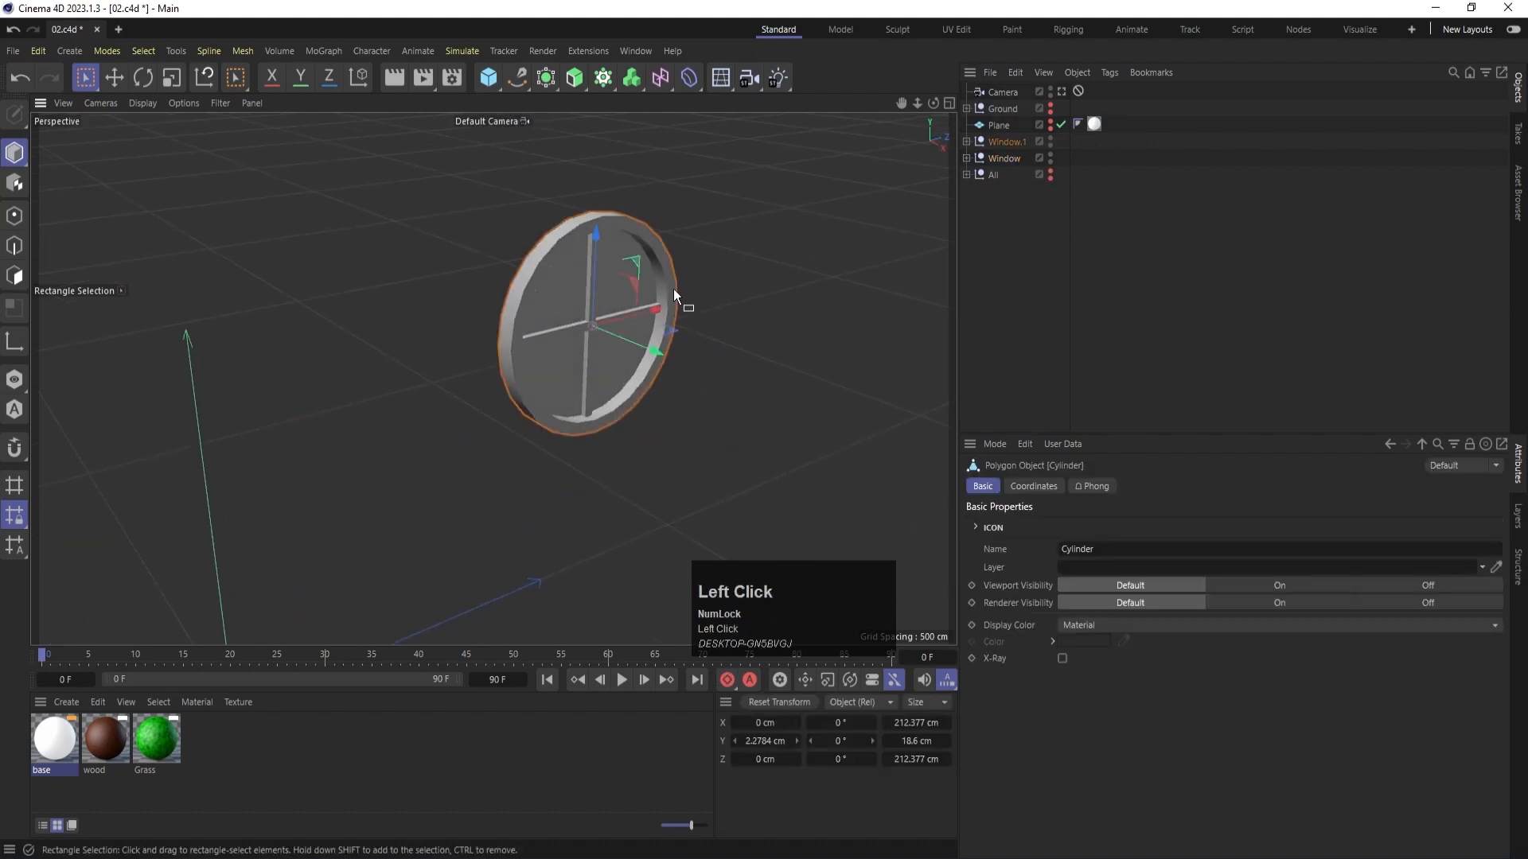
left_click(966, 141)
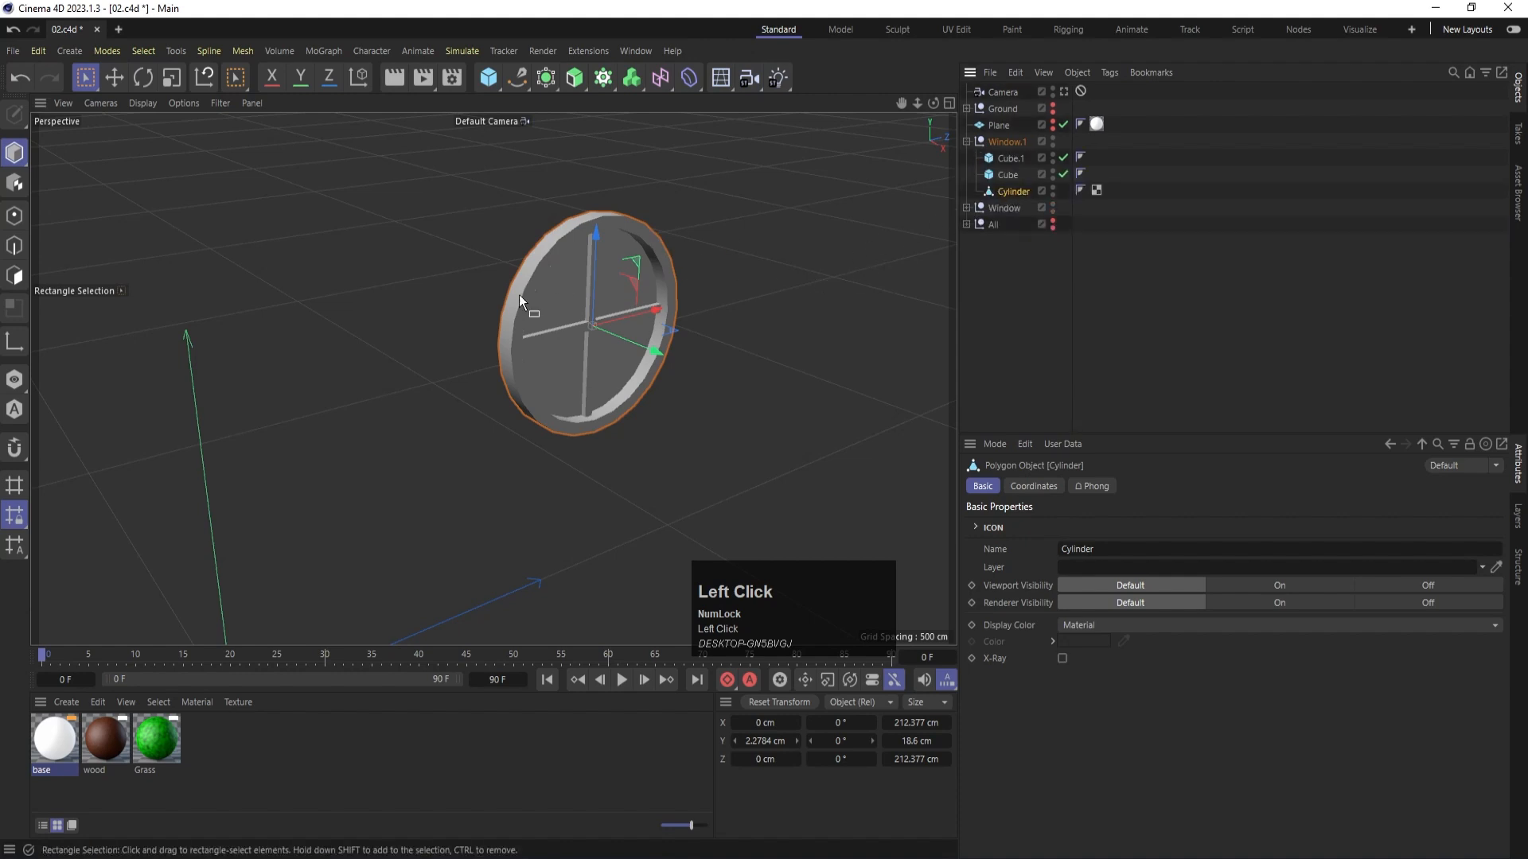
left_click_drag(106, 738, 538, 255)
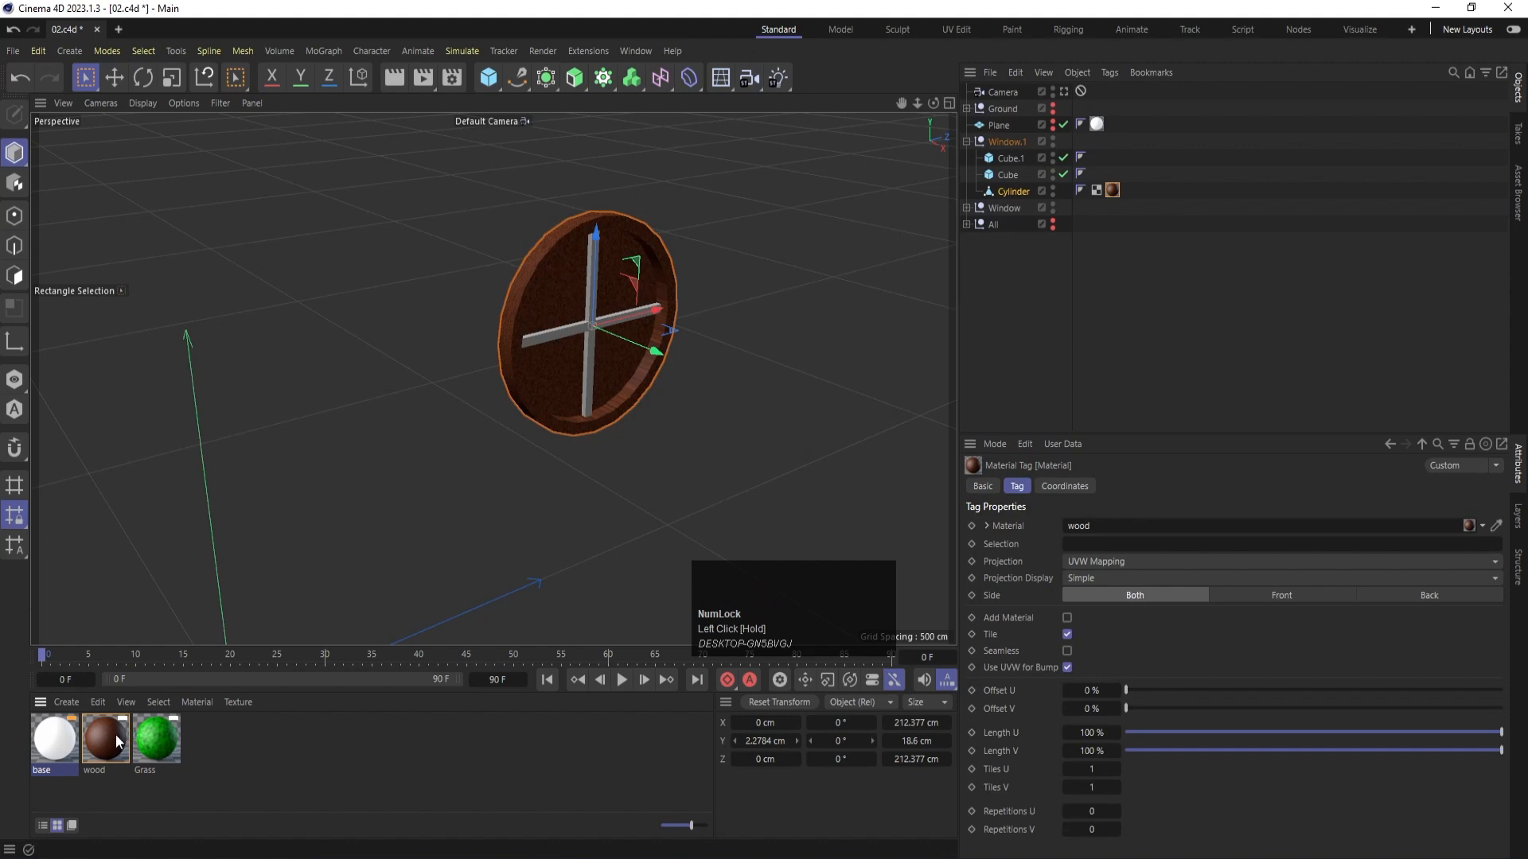
left_click_drag(117, 742, 1008, 175)
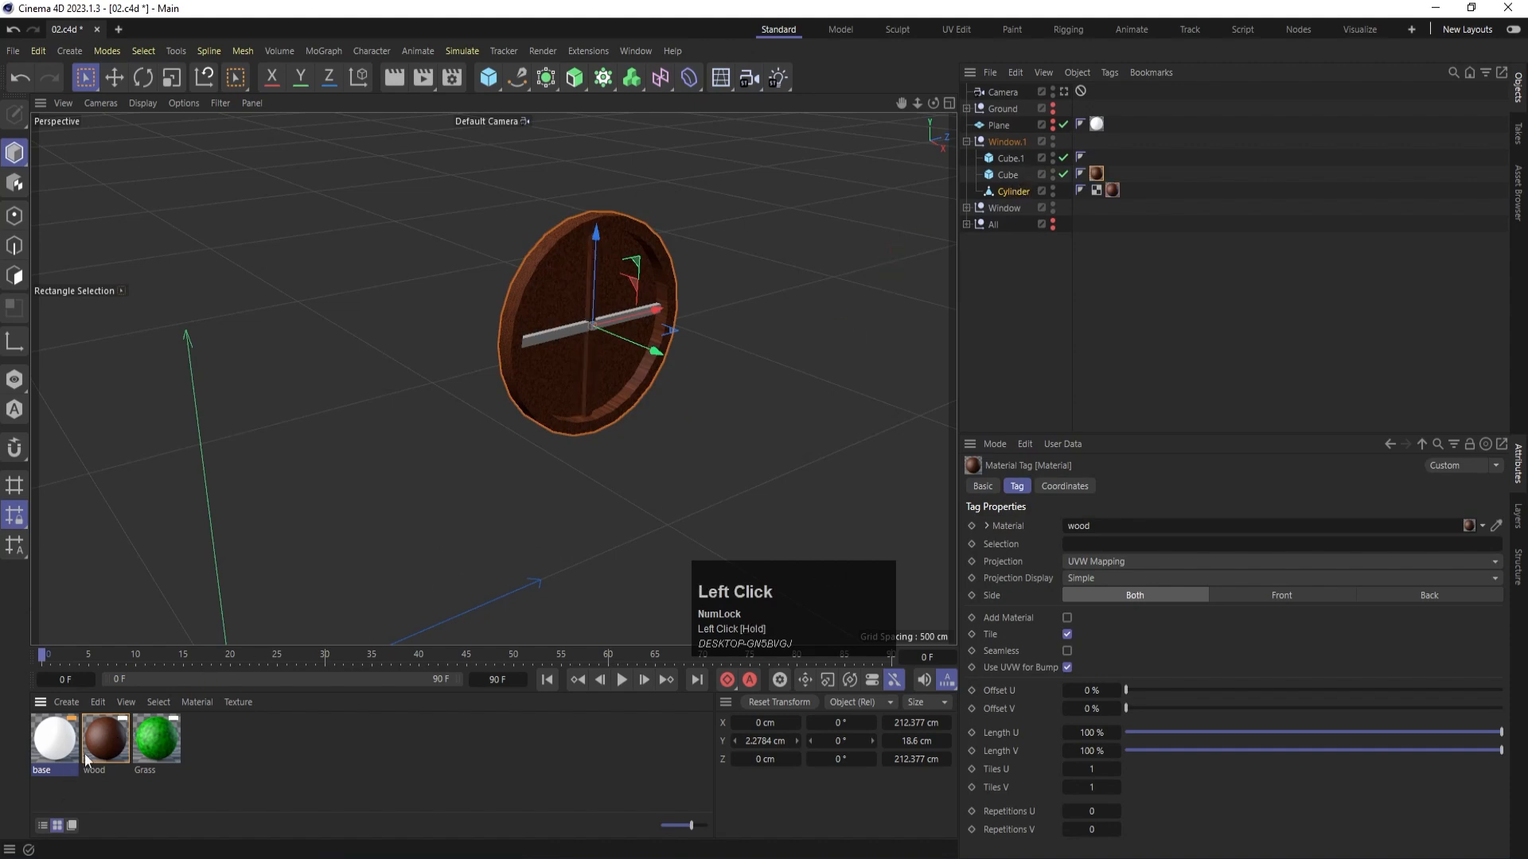
left_click_drag(87, 760, 1007, 158)
scroll(555, 277, "up", 2)
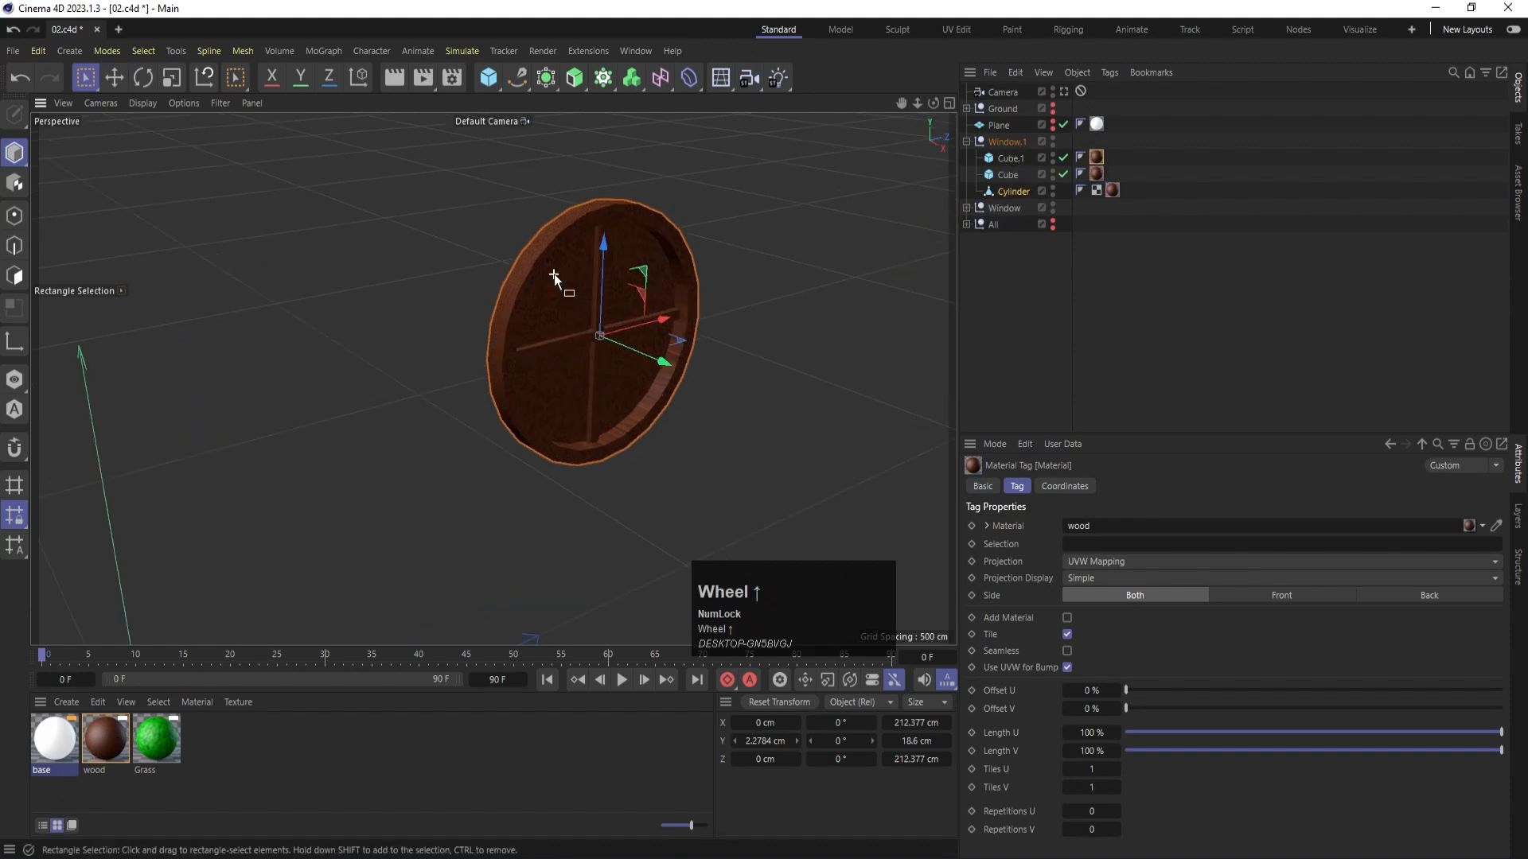
- Loop-select the inner disc polygons of the Window.1 group's Cylinder in polygon mode
scroll(555, 277, "up", 1)
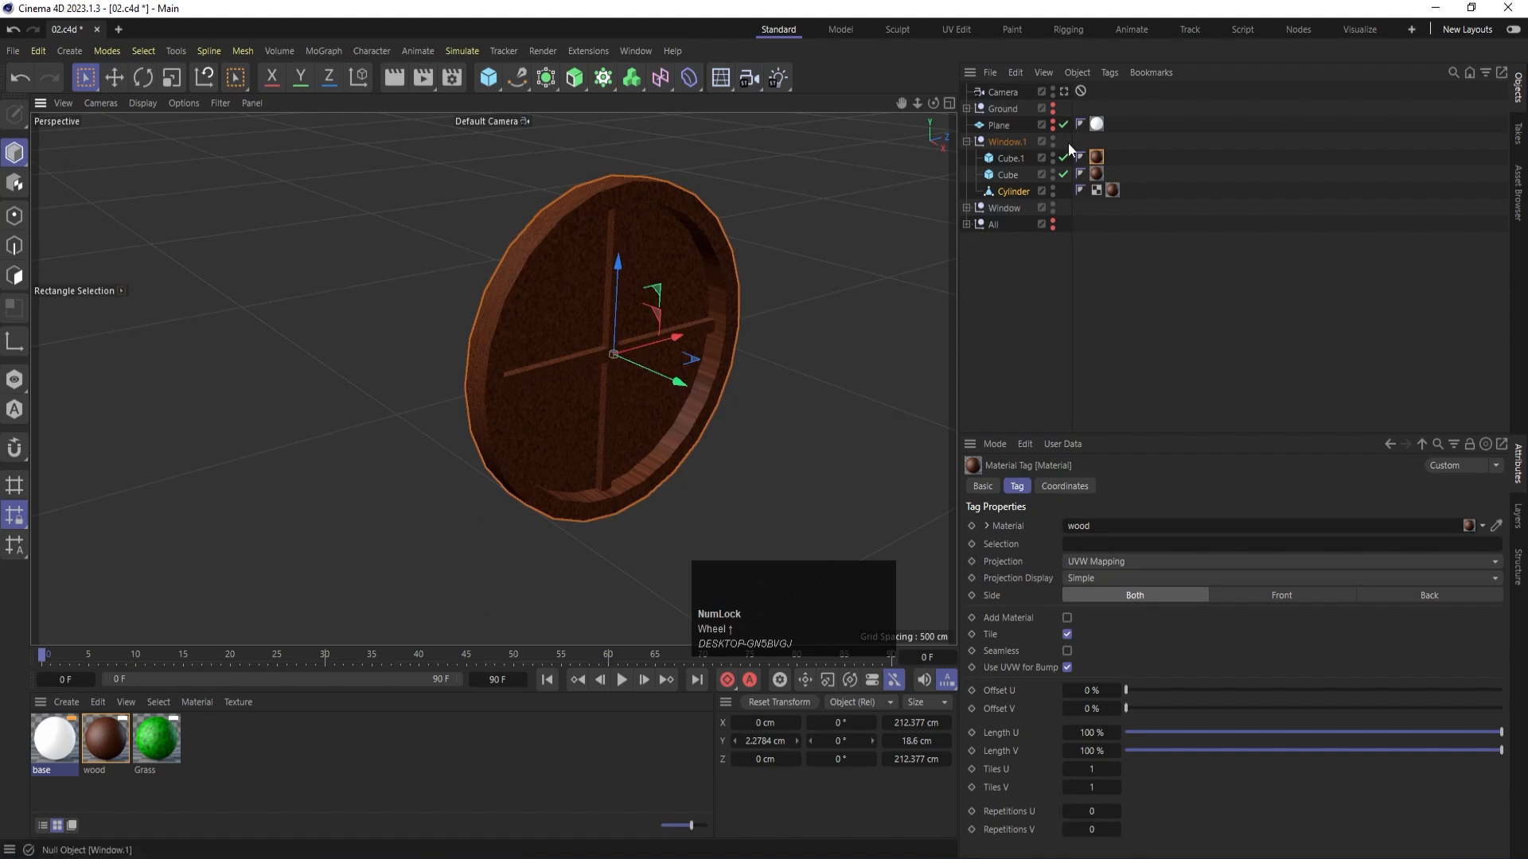
left_click(1008, 195)
key("Num_Lock")
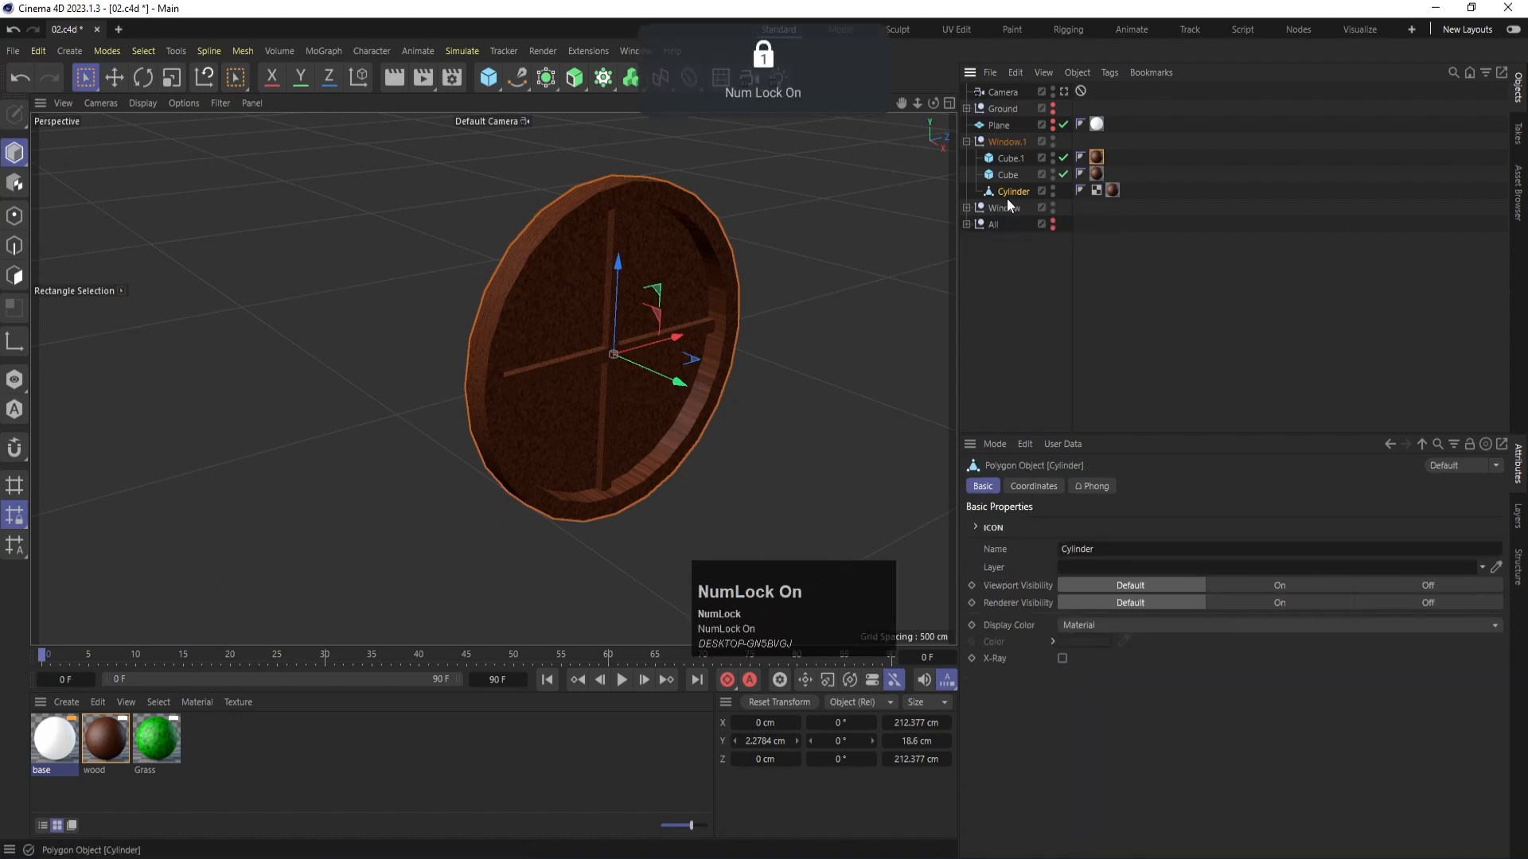
left_click(15, 275)
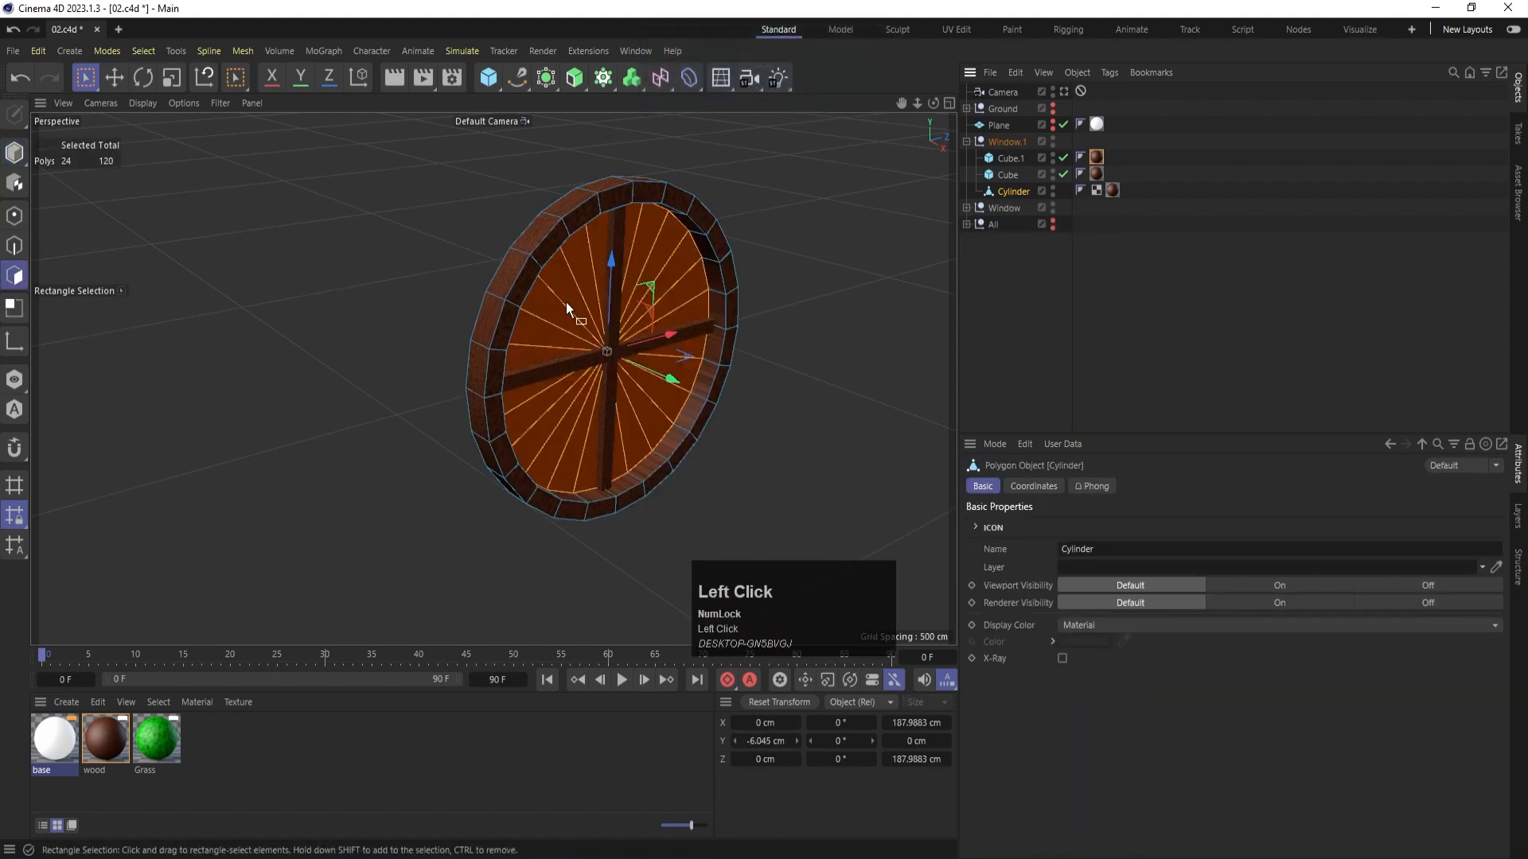
key("u")
key("l")
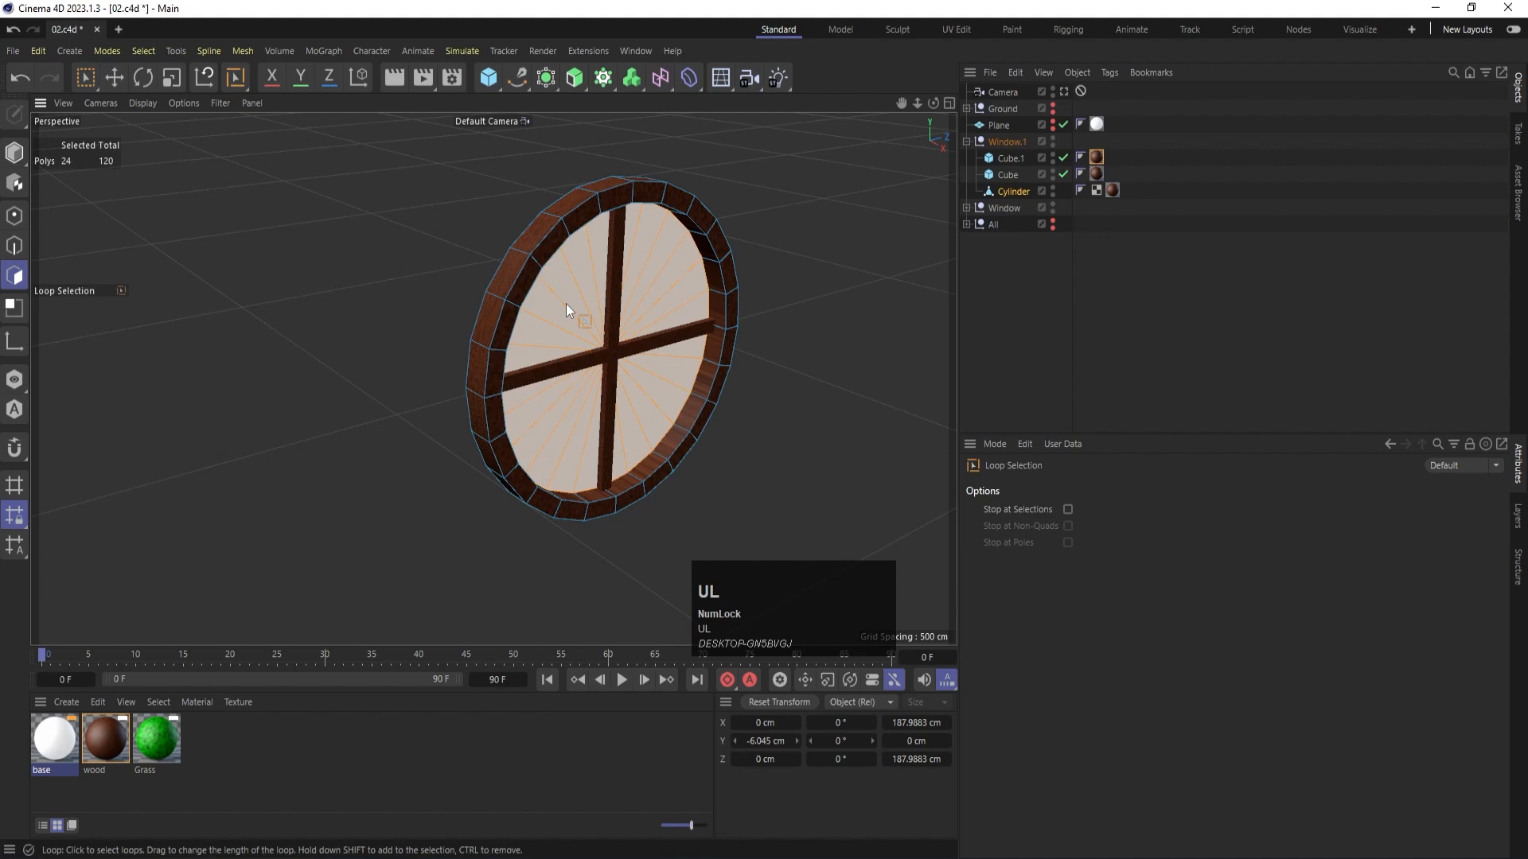
left_click(566, 303)
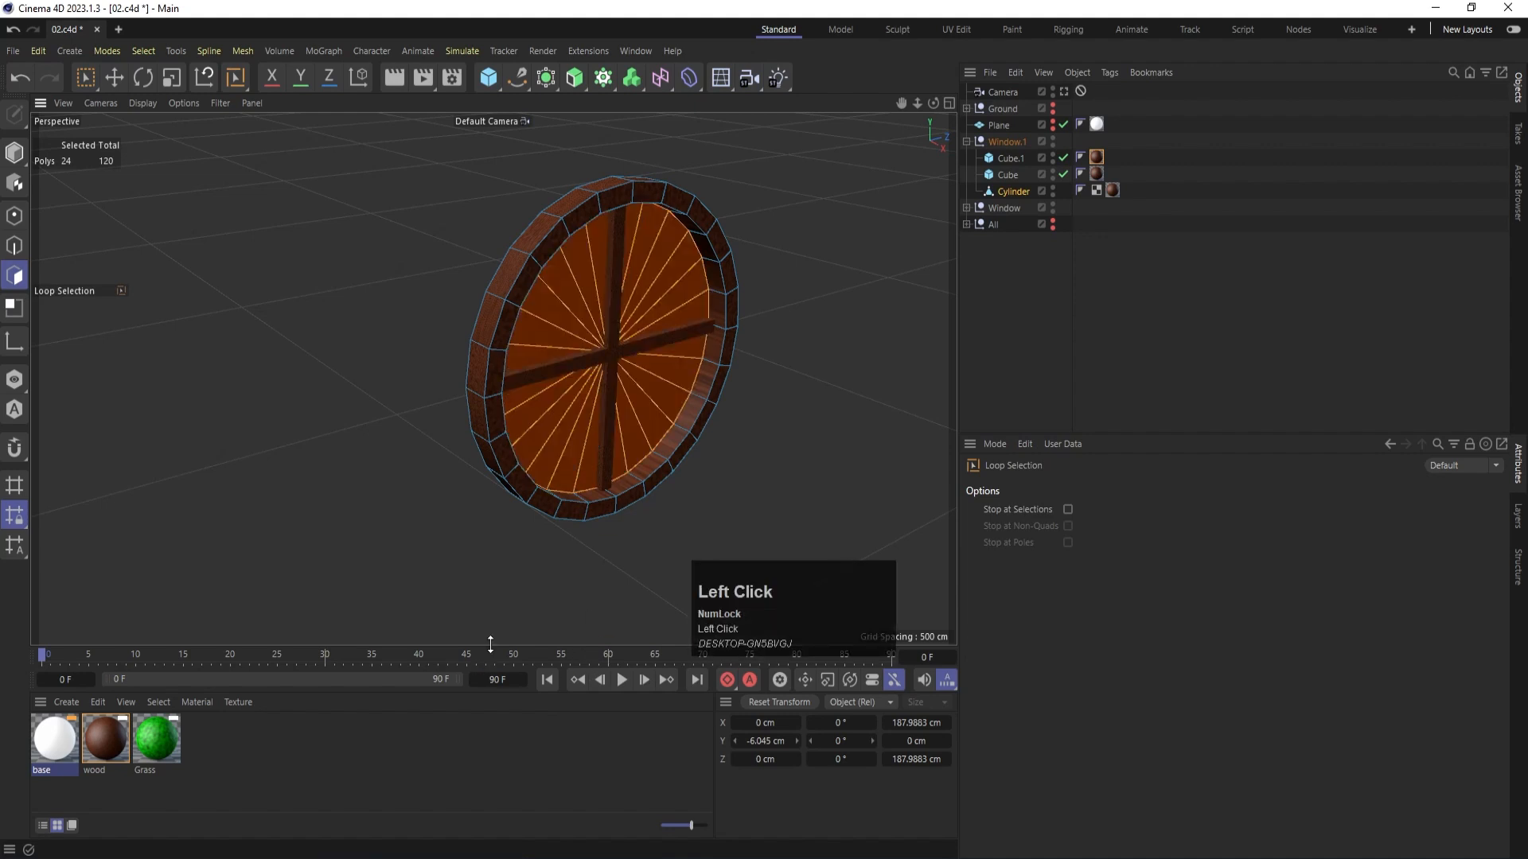
- Create a new material named window and apply it to the selected pane polygons of the Cylinder
double_click(245, 765)
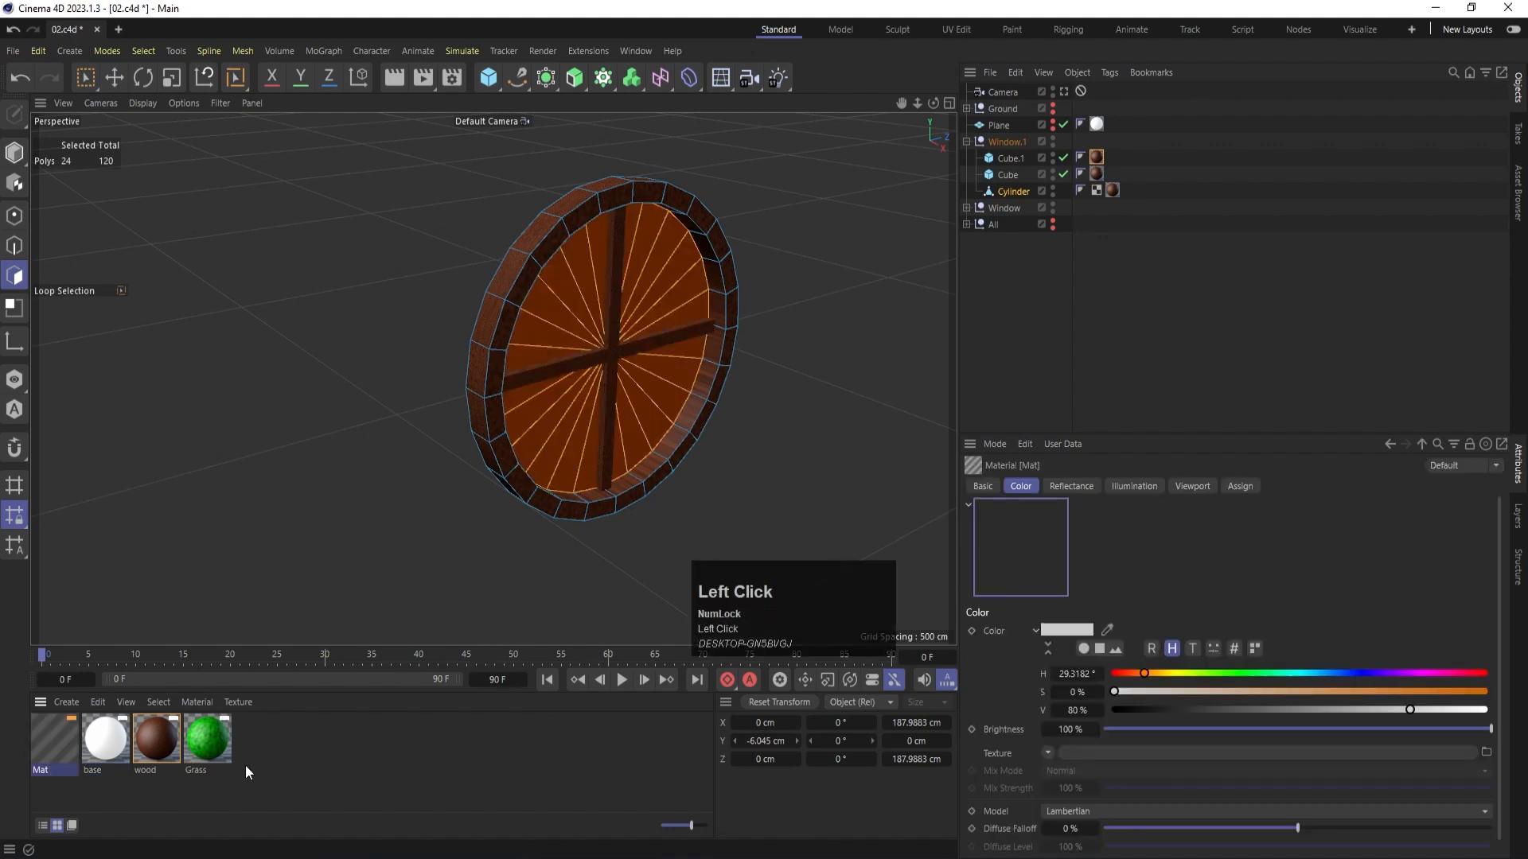
double_click(45, 771)
type("window")
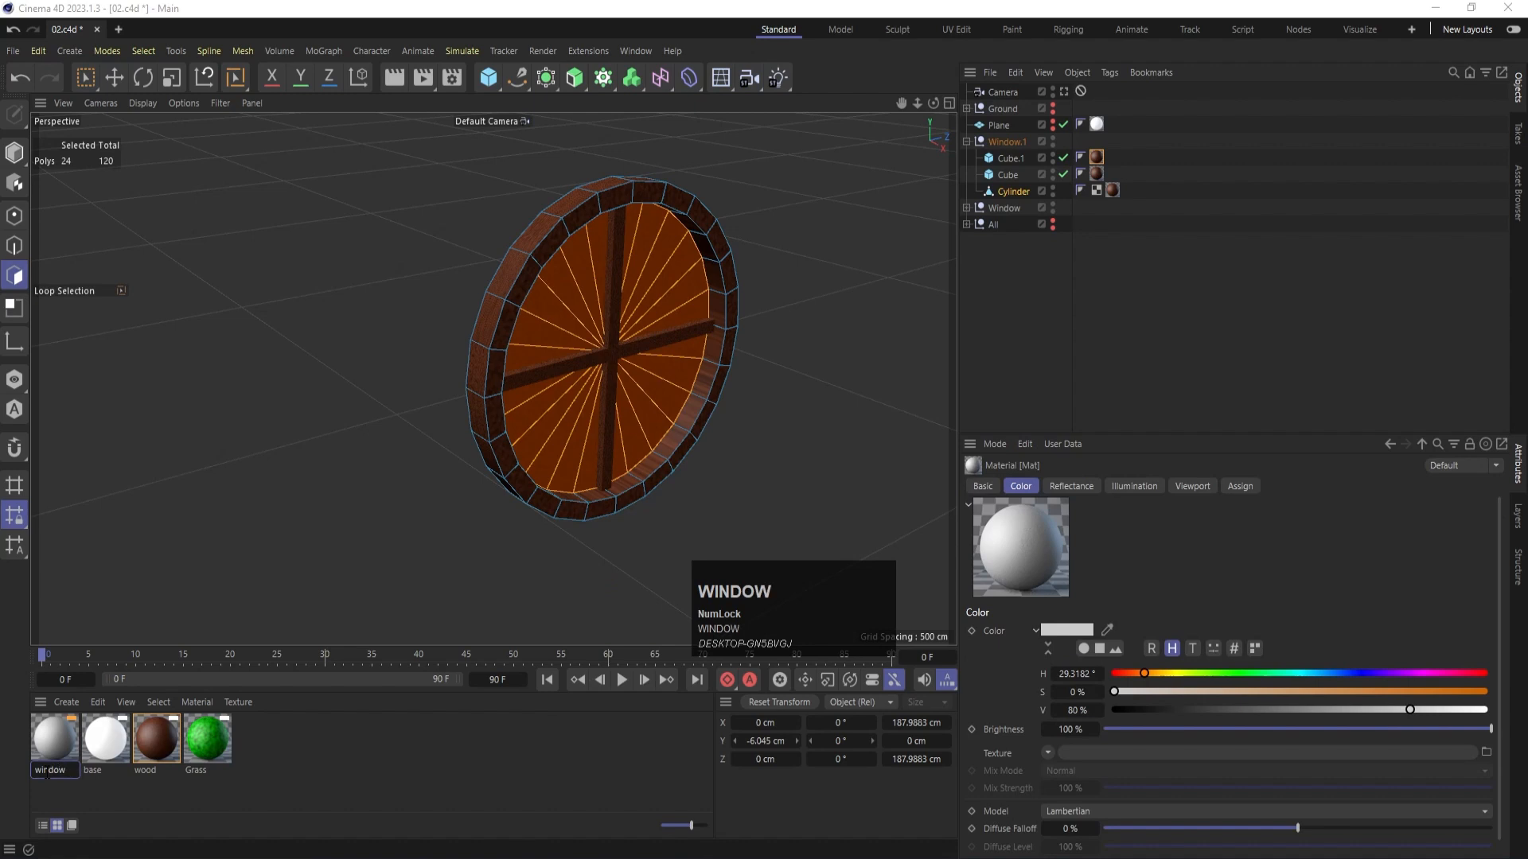
key("Return")
left_click_drag(54, 755, 551, 322)
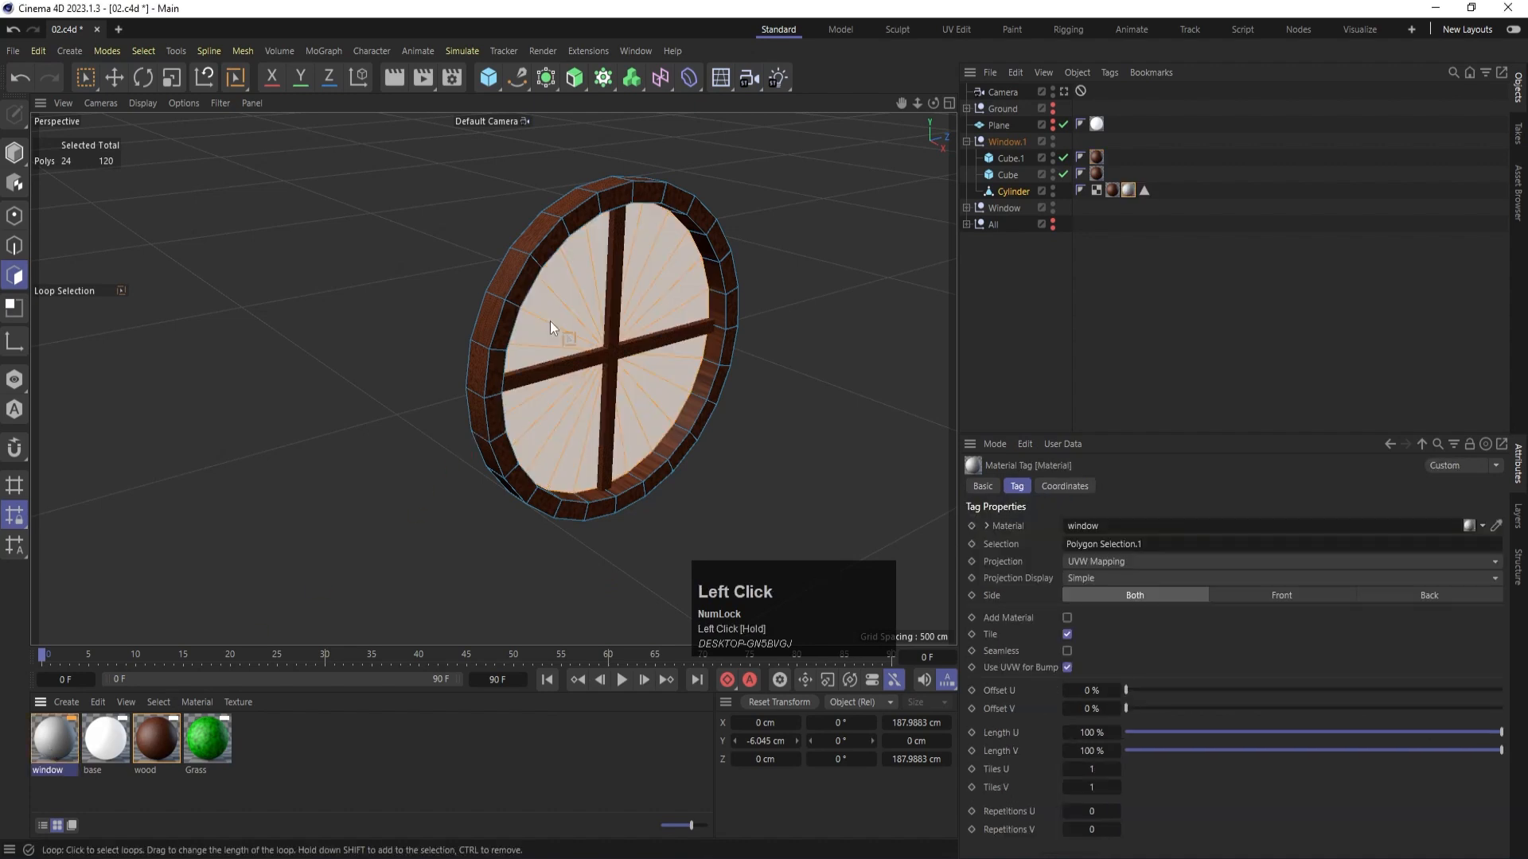
- Colour the window material blue by setting its Color channel to red 25 and green 142
double_click(55, 741)
left_click(354, 329)
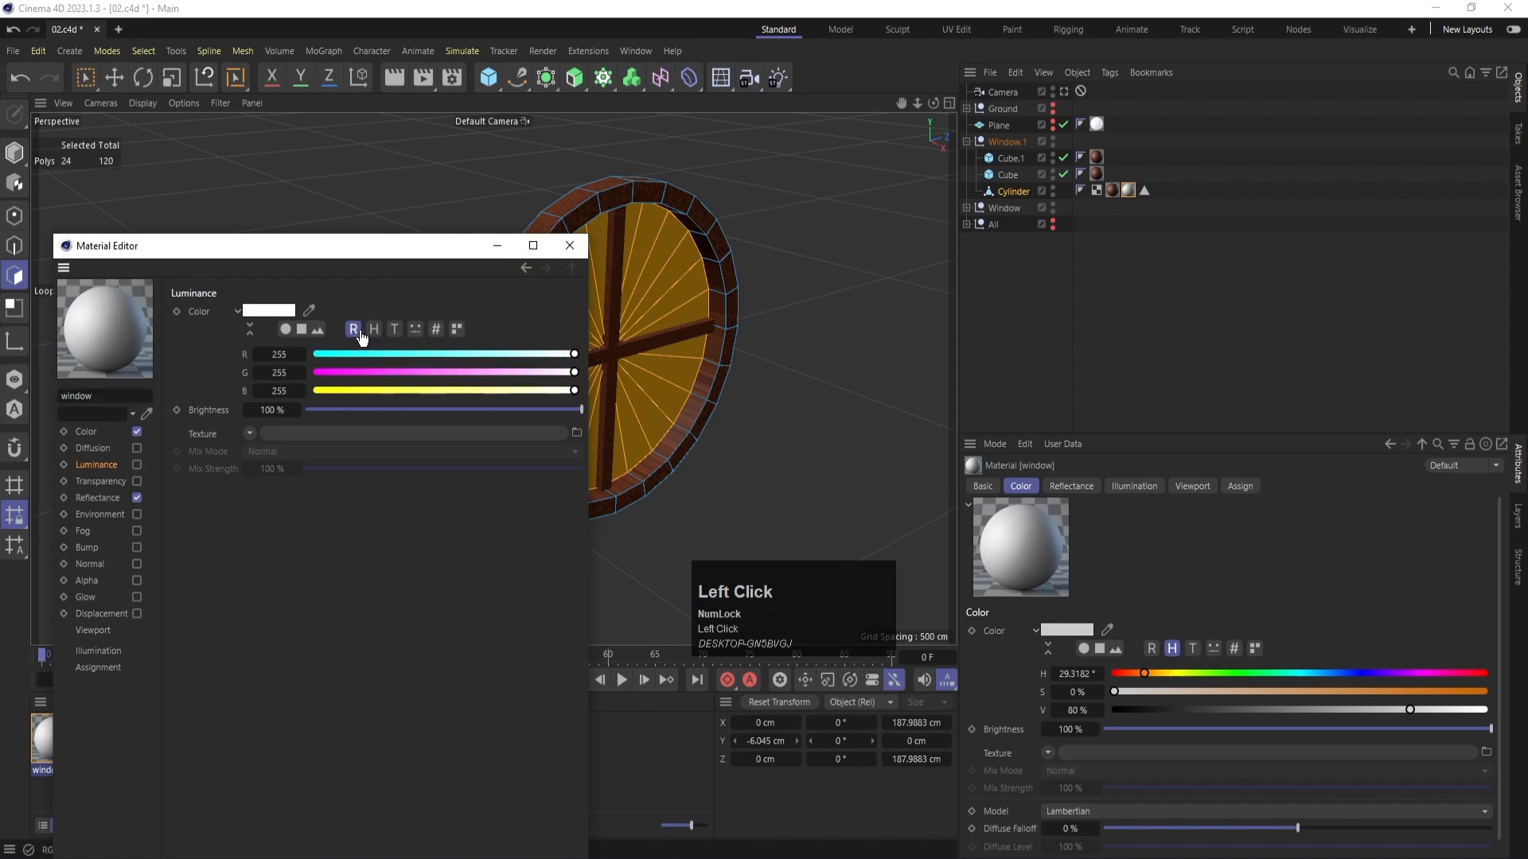
left_click(397, 355)
left_click(98, 435)
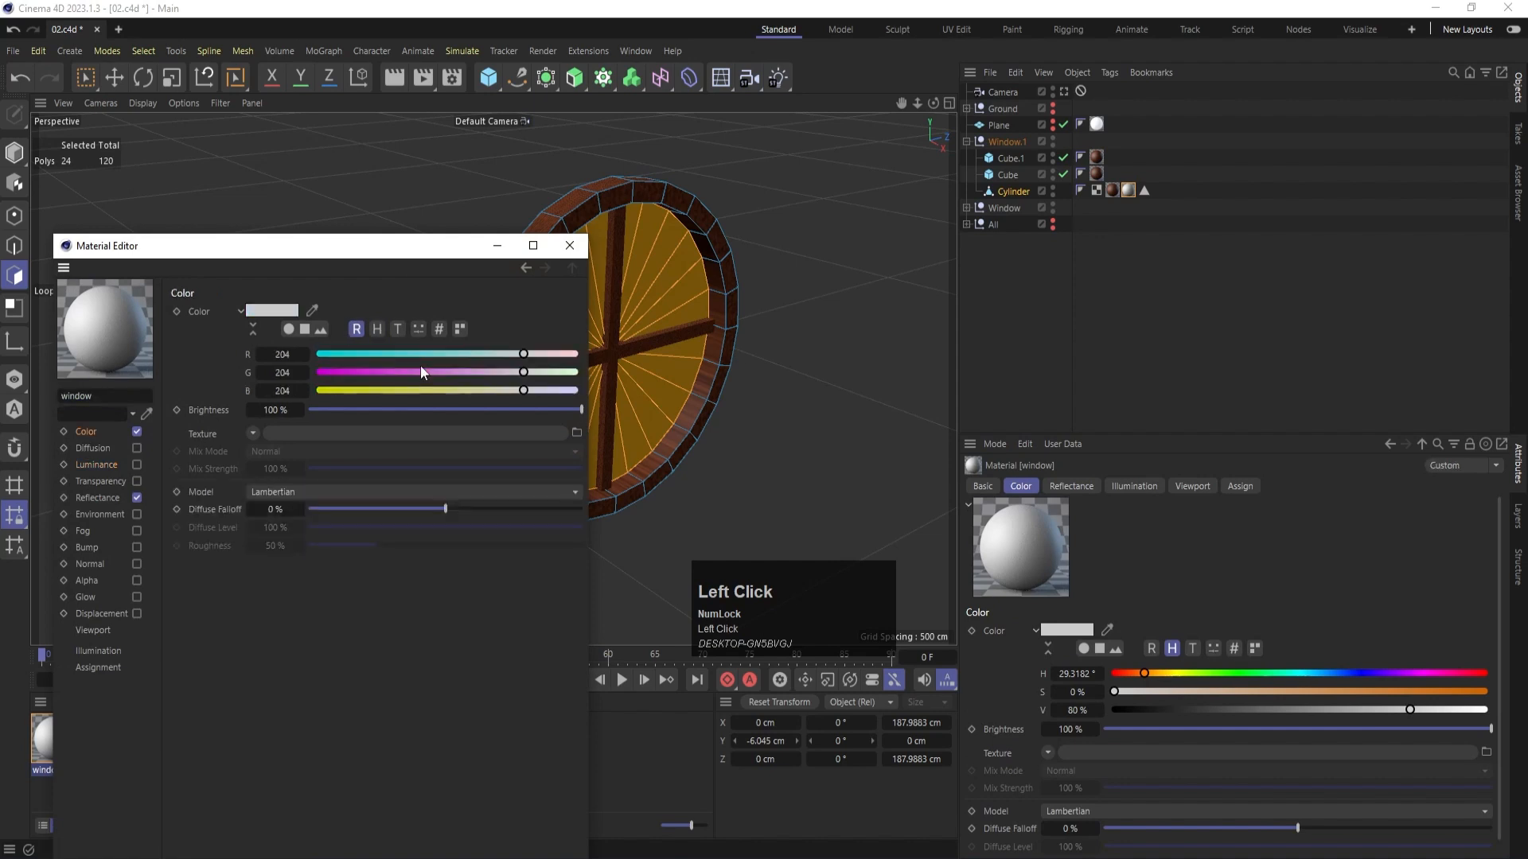
left_click_drag(420, 355, 345, 357)
left_click(461, 373)
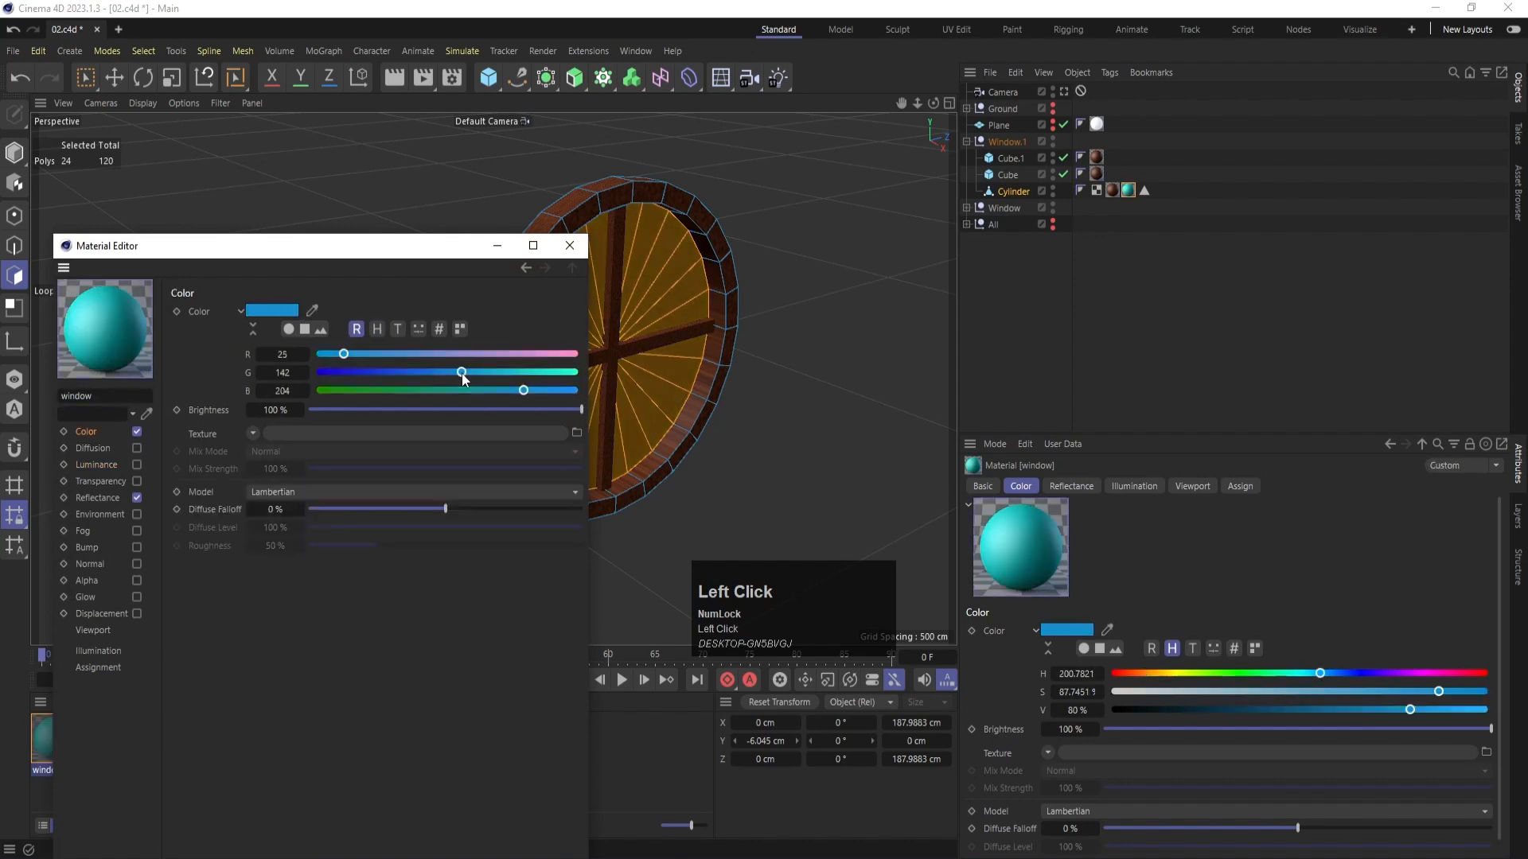
left_click(569, 246)
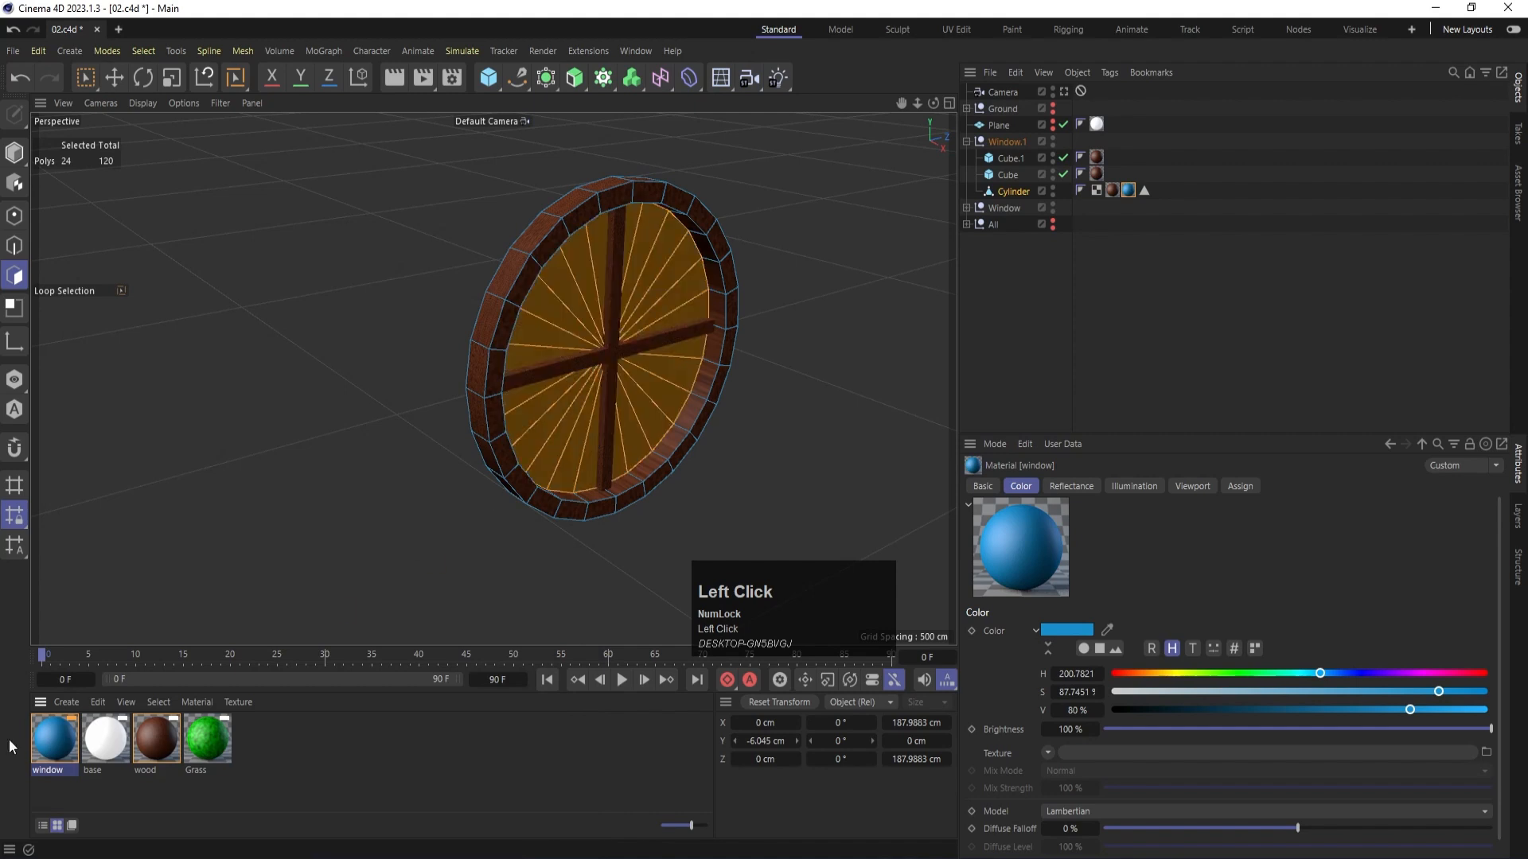
- Apply the window material to the selected pane polygons again and render the view in model mode to check Window.1
left_click_drag(525, 313, 557, 299)
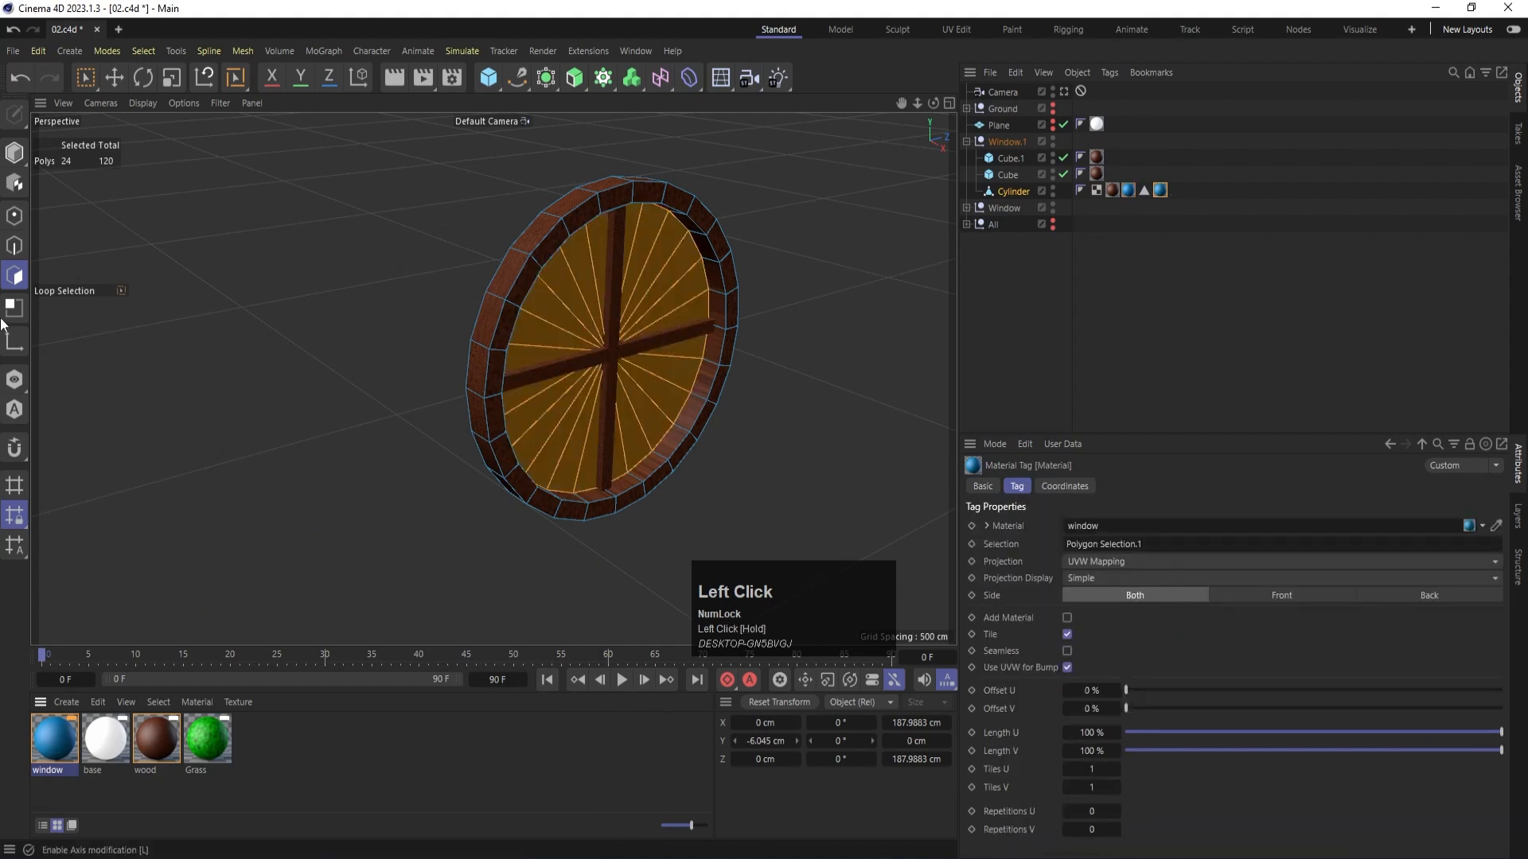
left_click(14, 151)
key("ctrl+r")
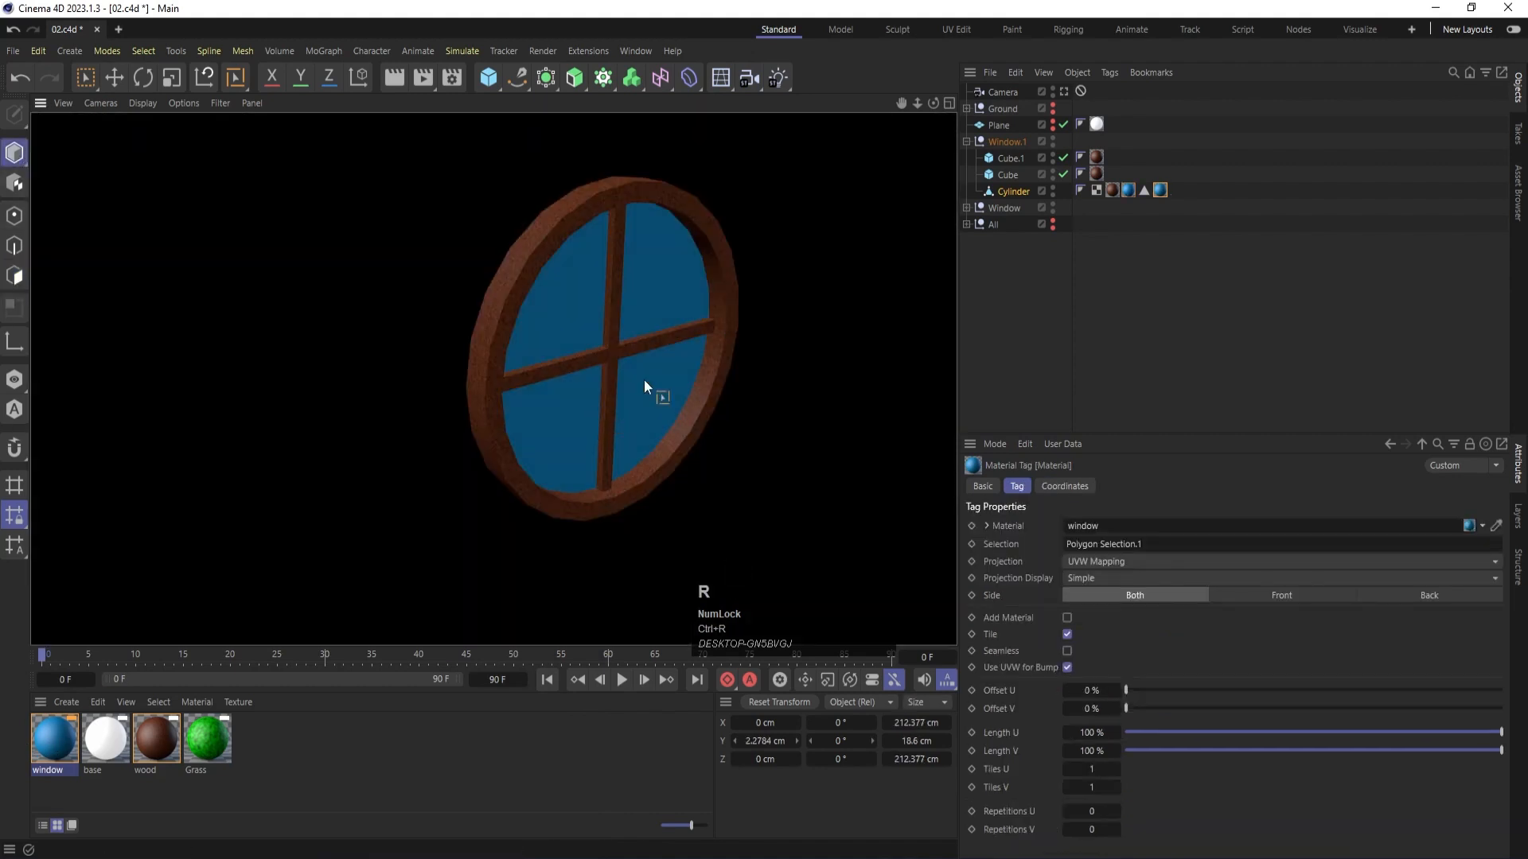
left_click(846, 291)
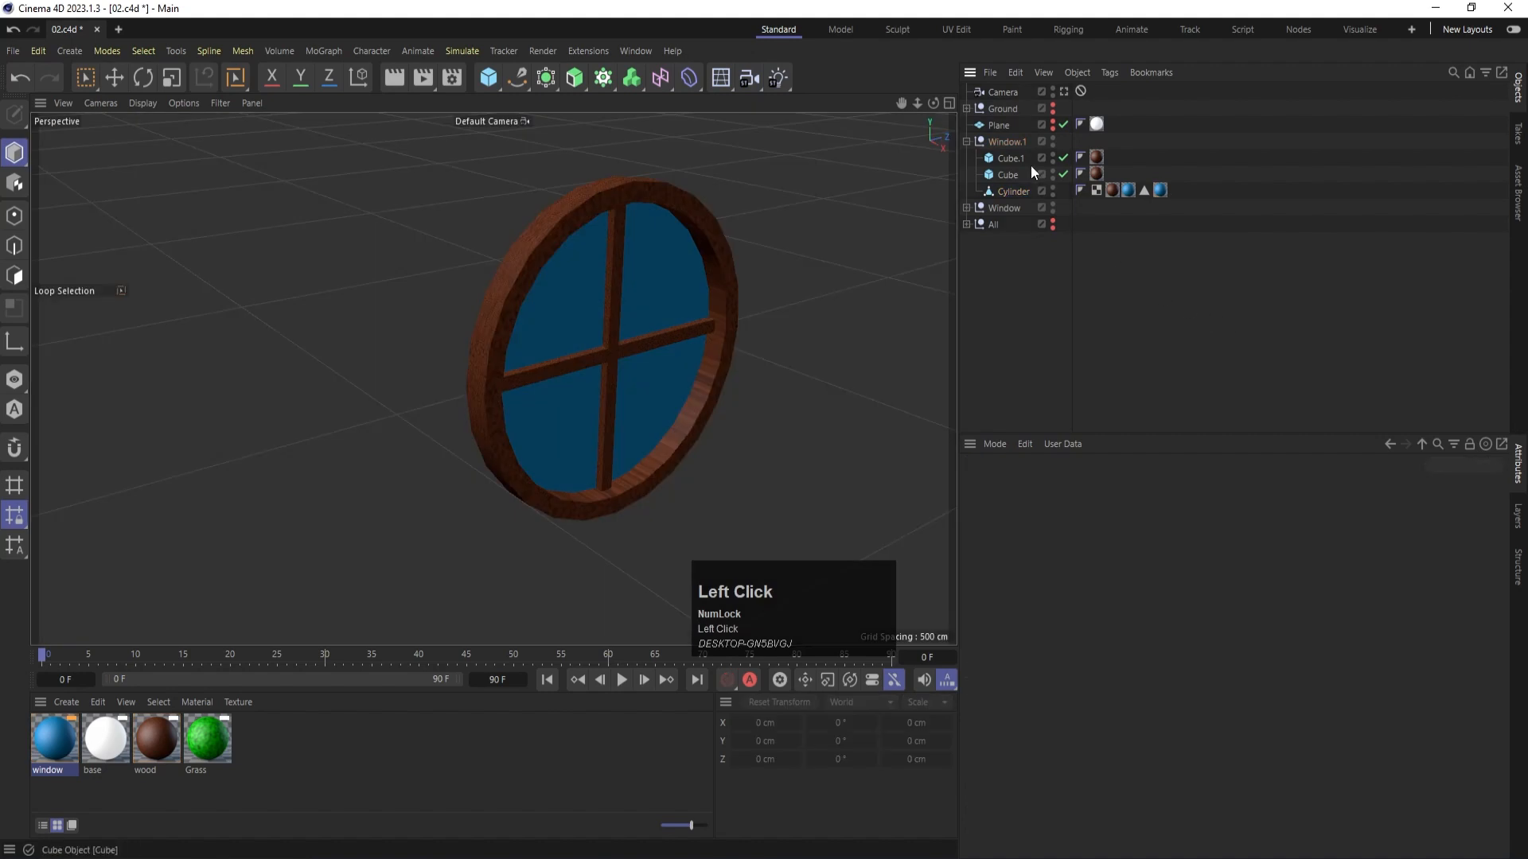
left_click(966, 141)
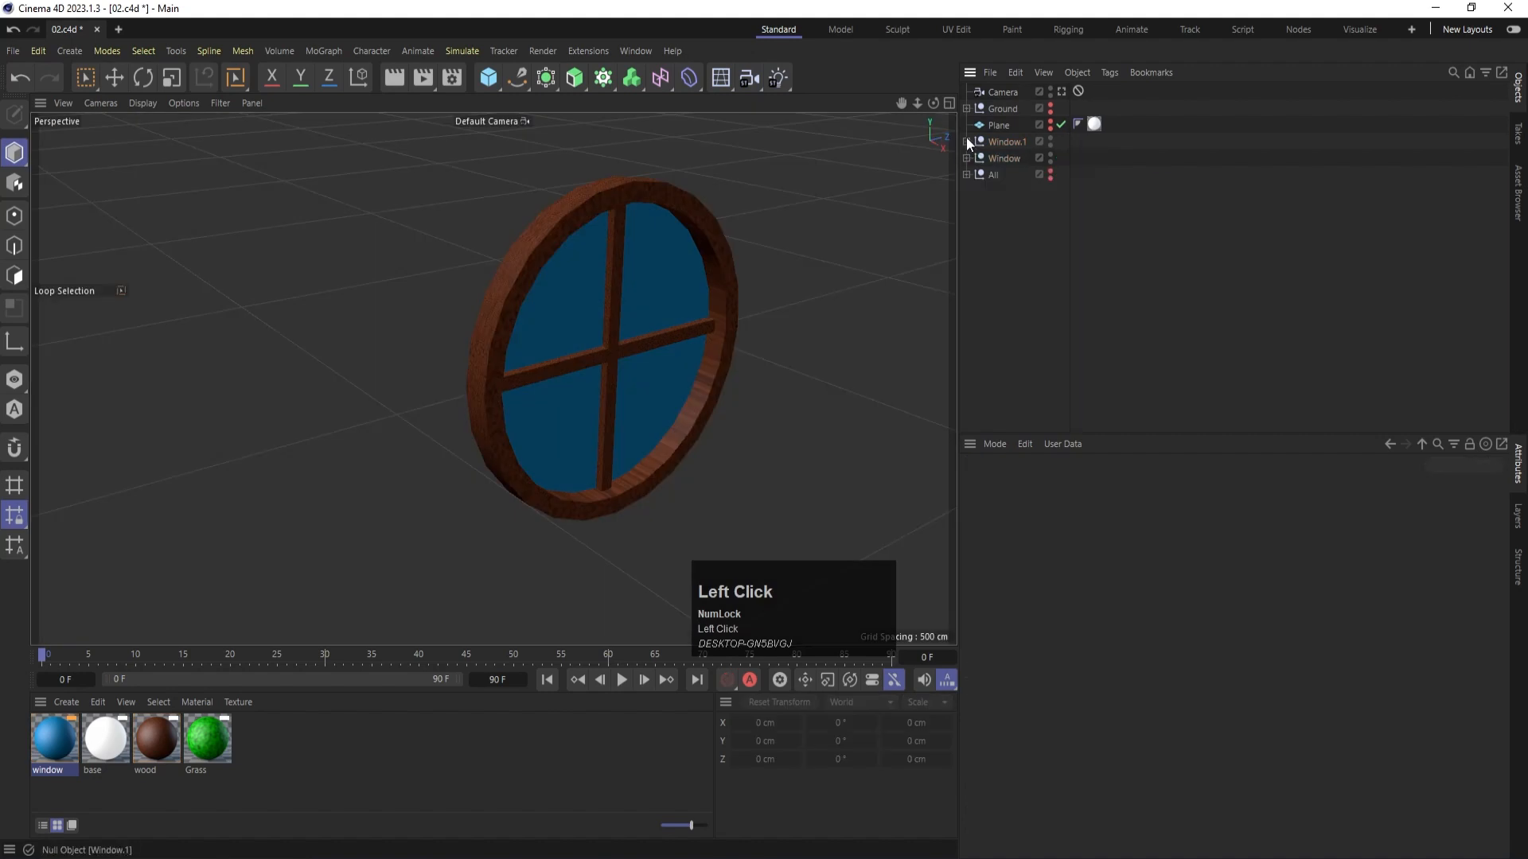
- Apply the wood material to the round frame and both crossbars of the Window group
left_click(1004, 159)
scroll(594, 388, "down", 5)
key("s")
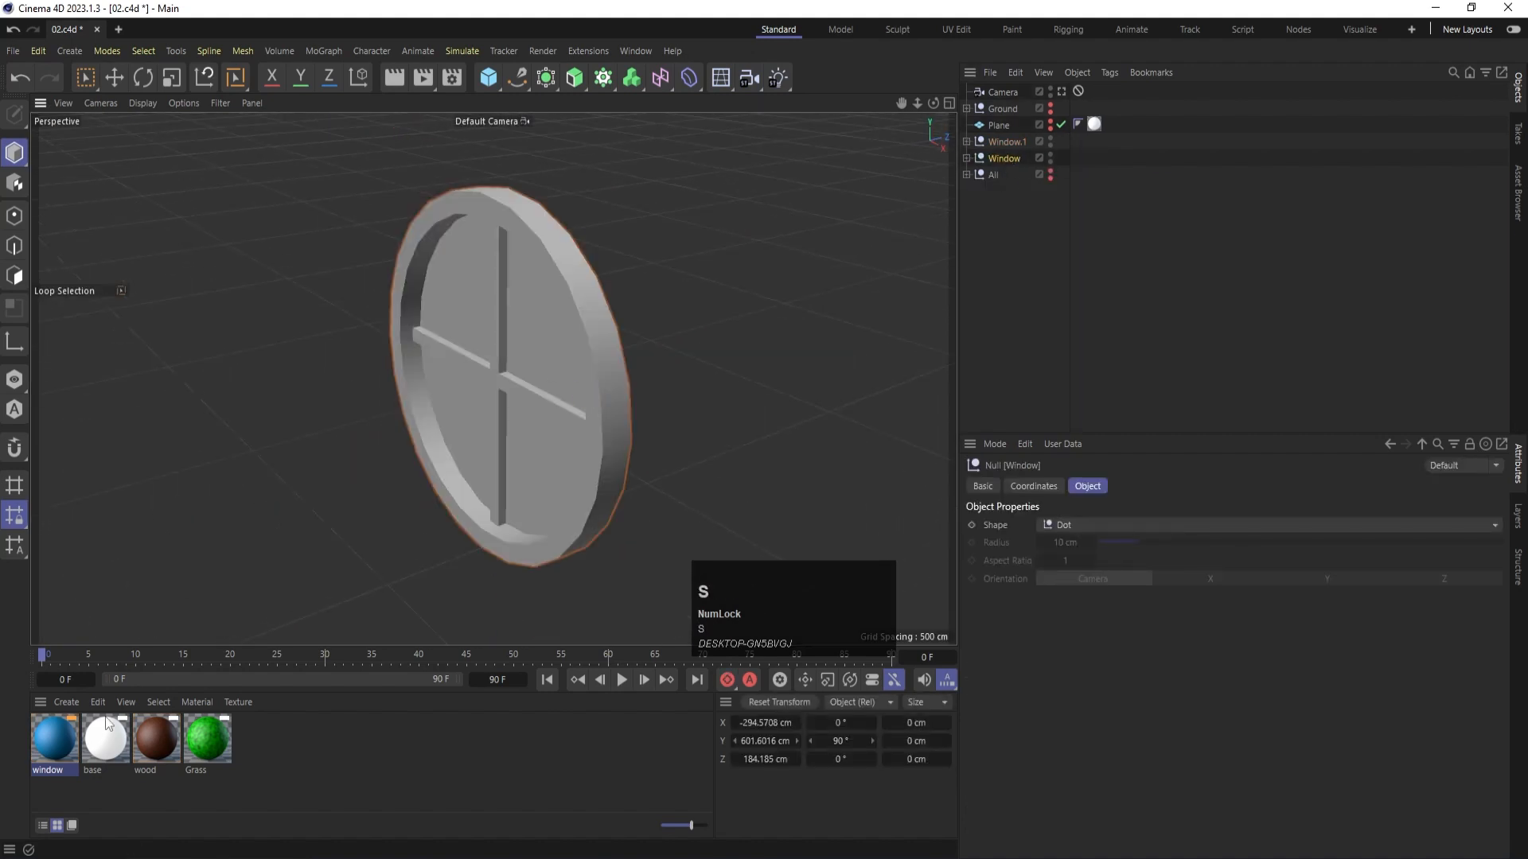
left_click_drag(155, 738, 590, 399)
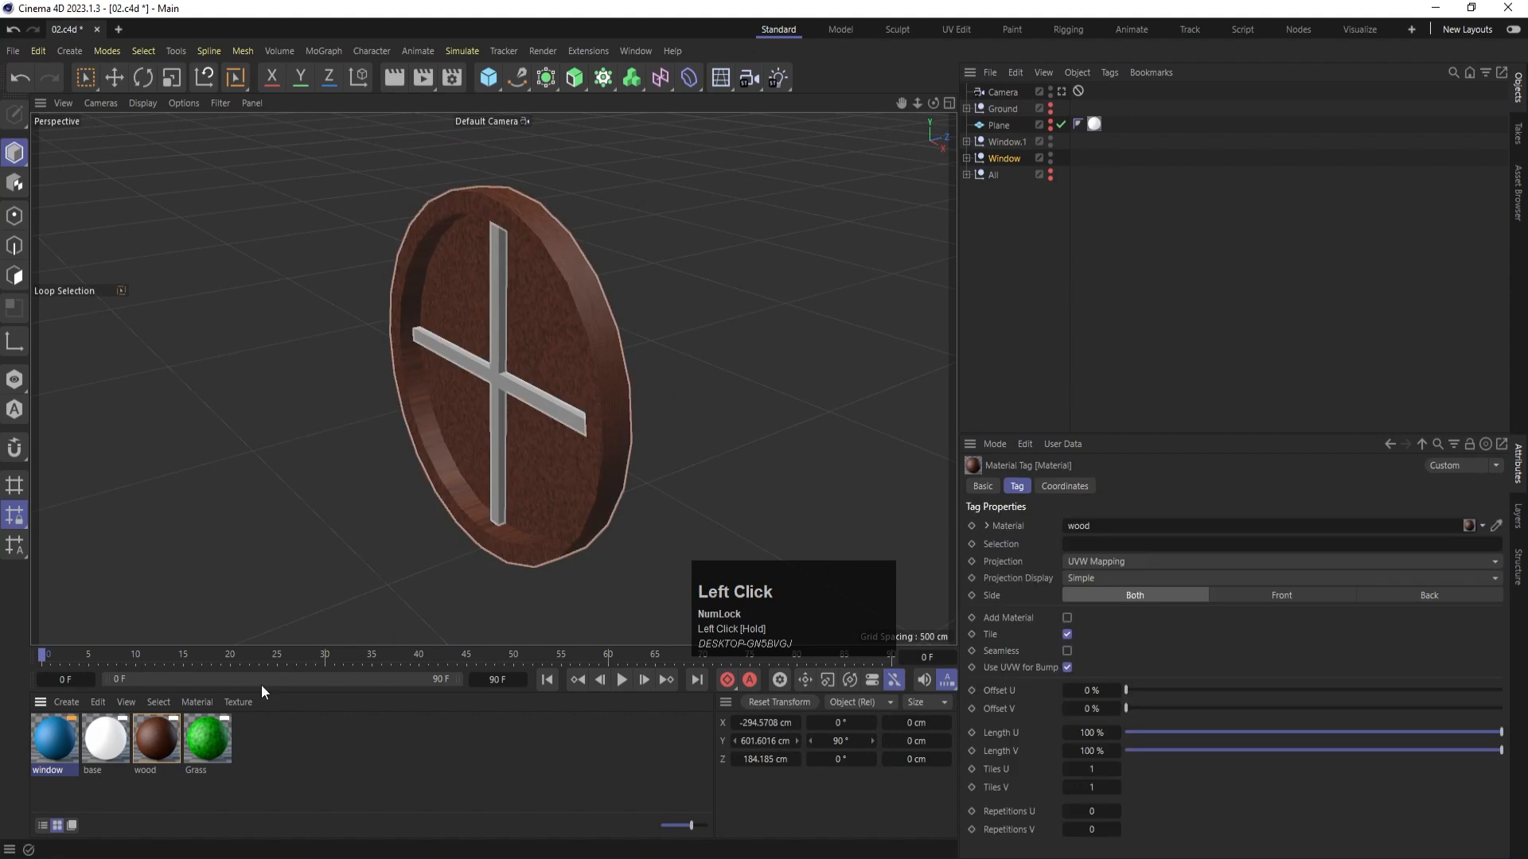
left_click_drag(162, 741, 546, 405)
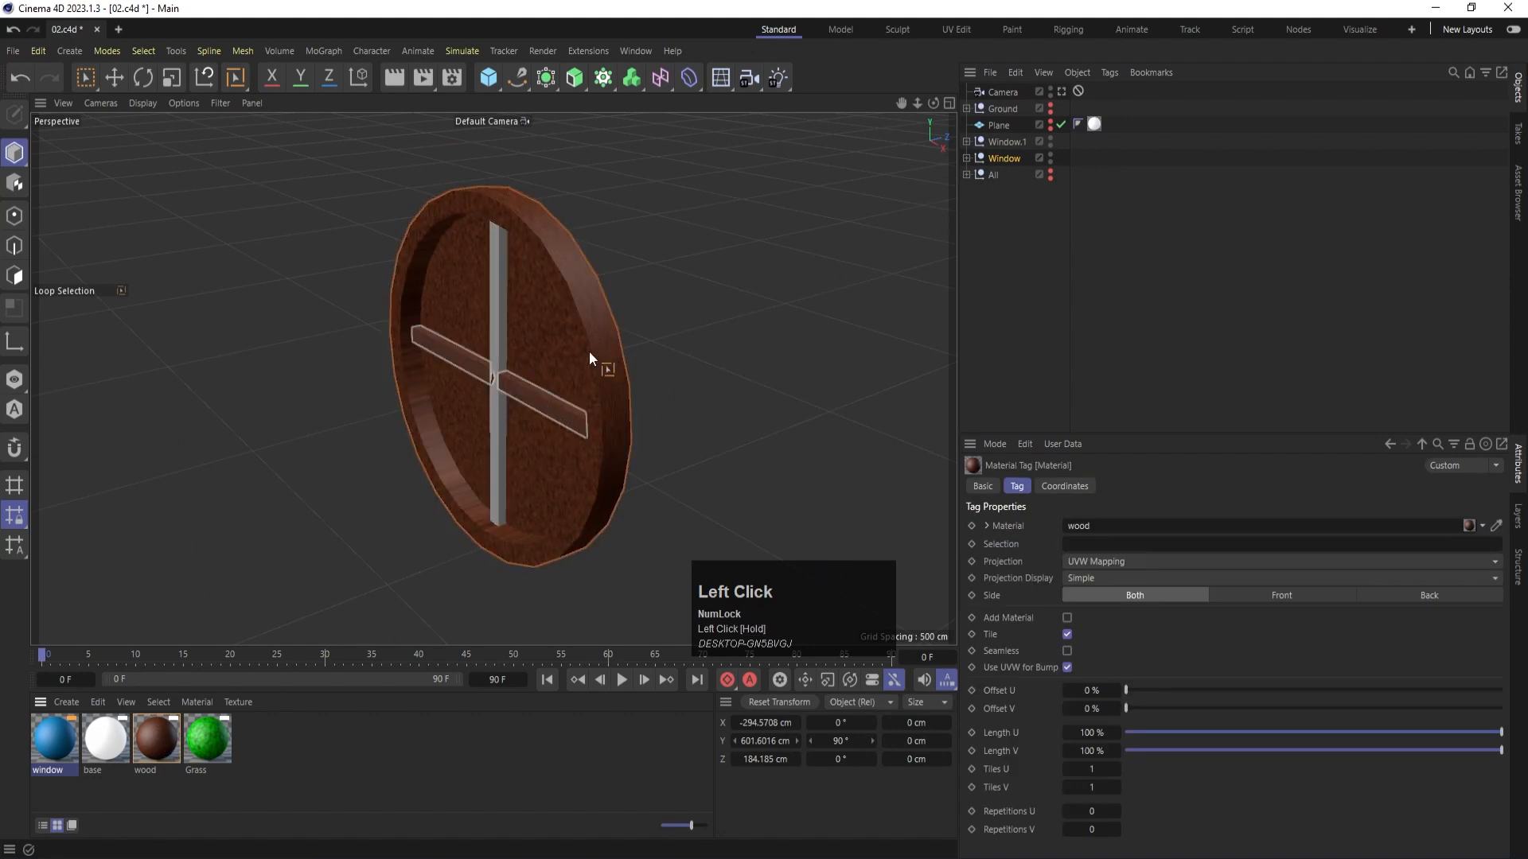
left_click_drag(146, 736, 490, 353)
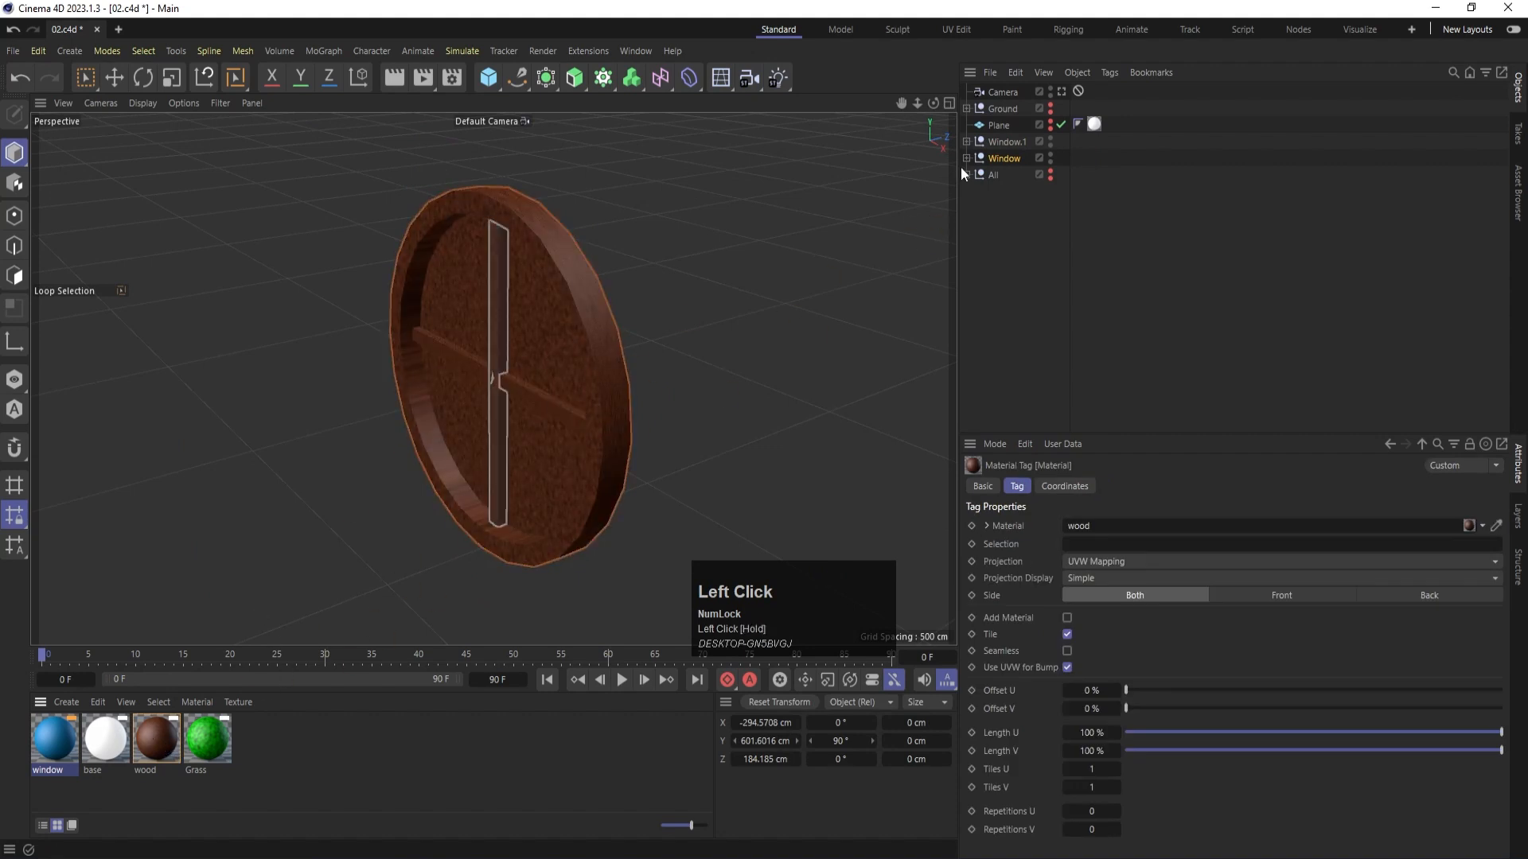
- Apply the window material to the inner disc polygons of the Window group's Cylinder and return to model mode
left_click(966, 158)
left_click(1011, 209)
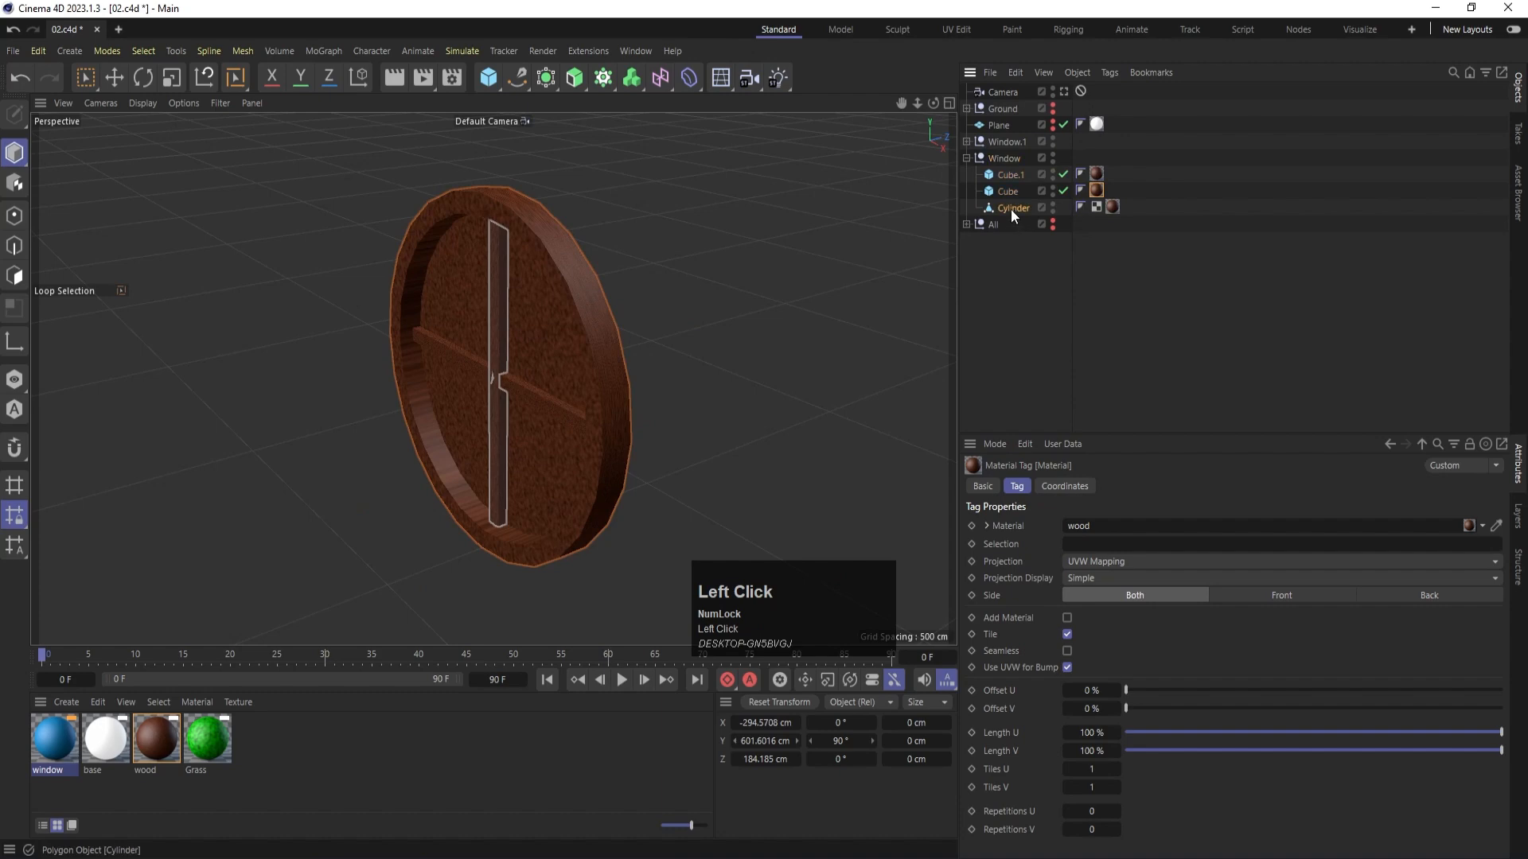
left_click(14, 275)
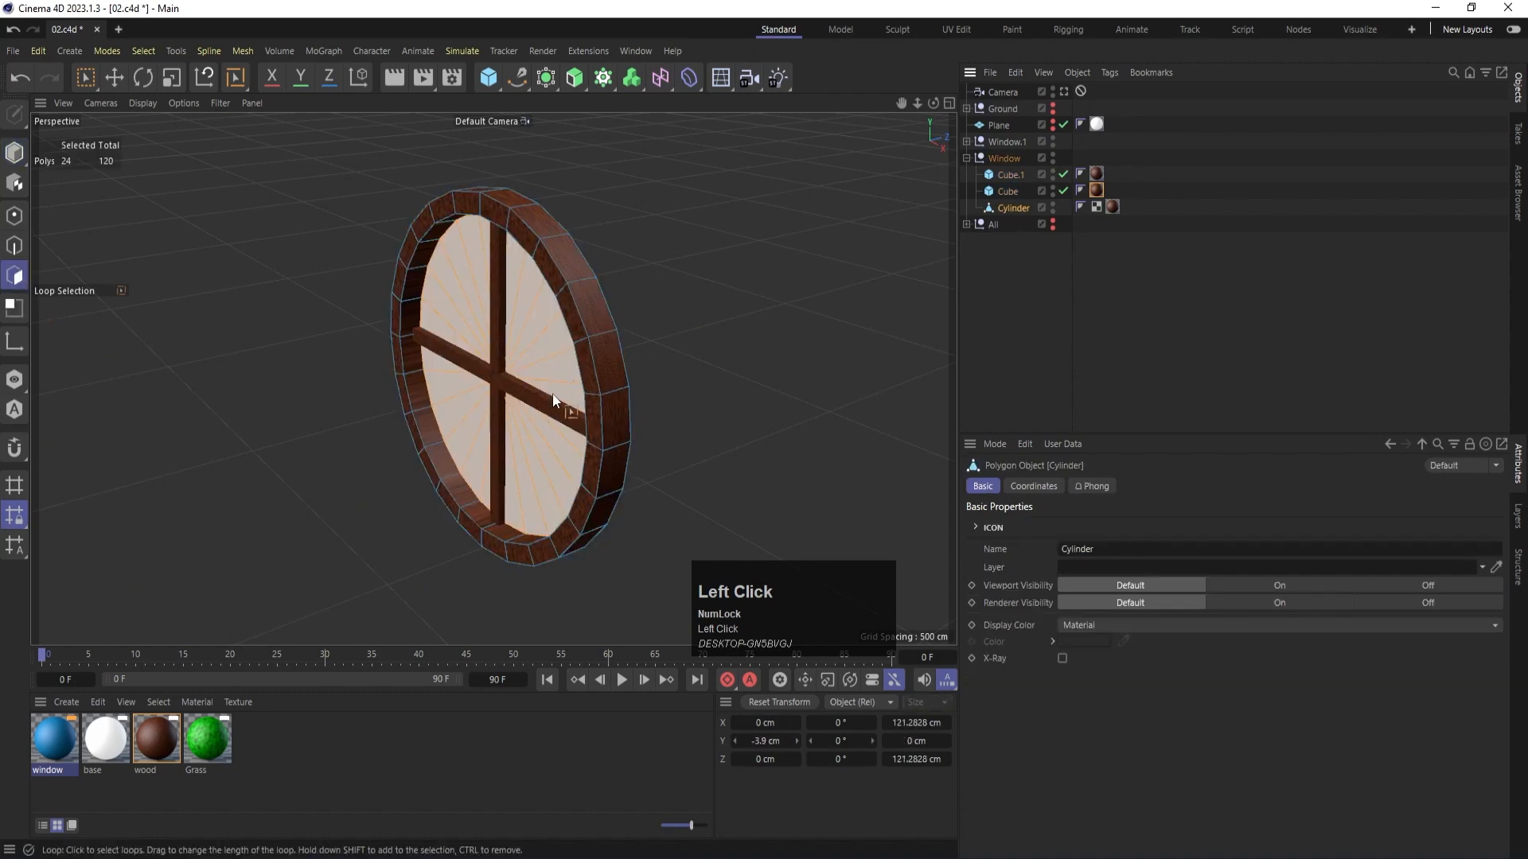
left_click_drag(470, 324, 469, 324)
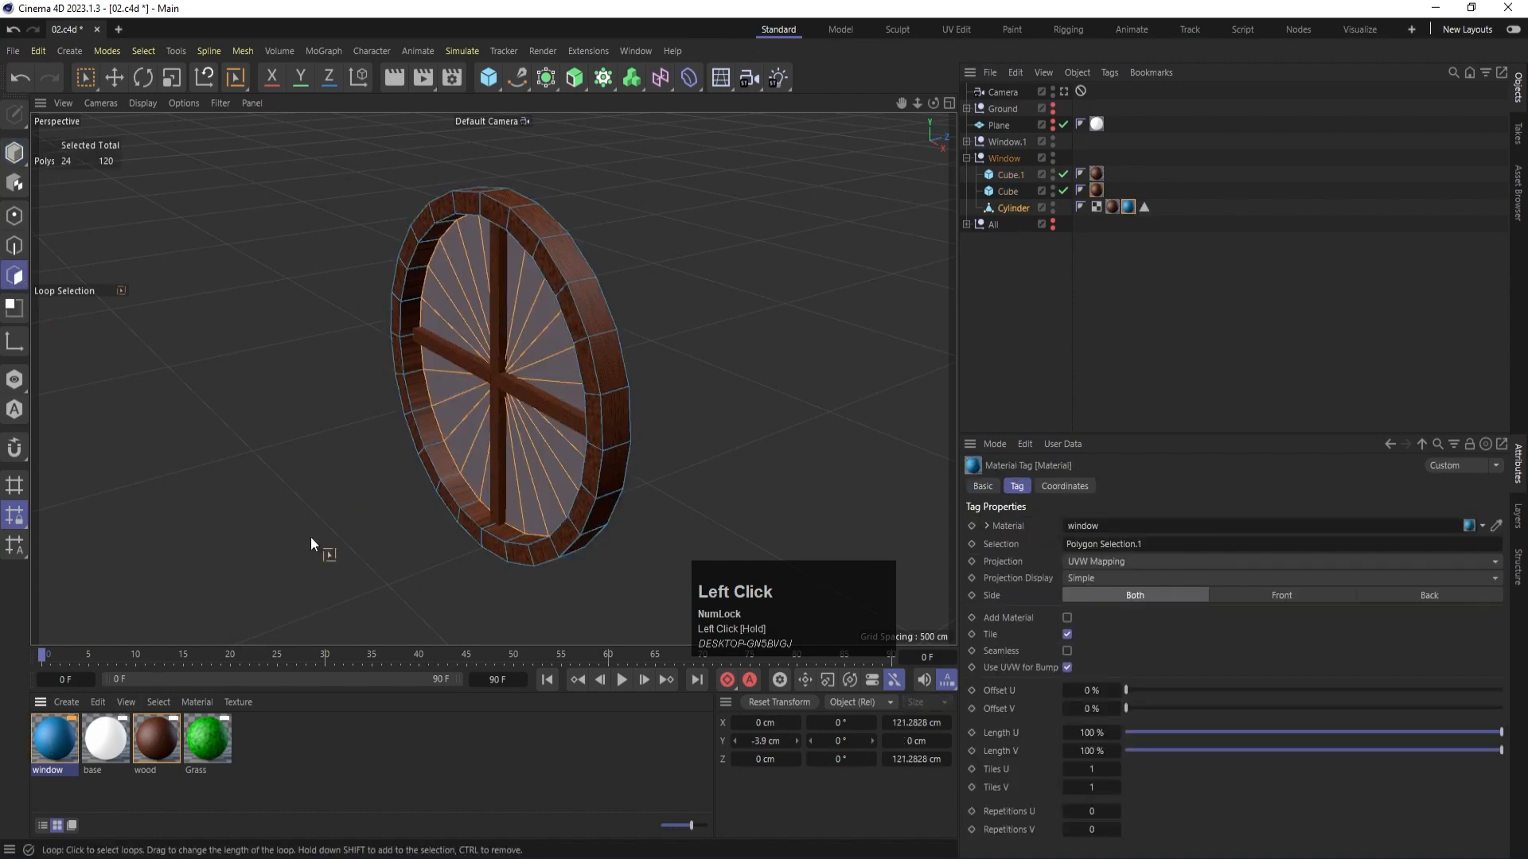
left_click(15, 152)
left_click(1136, 332)
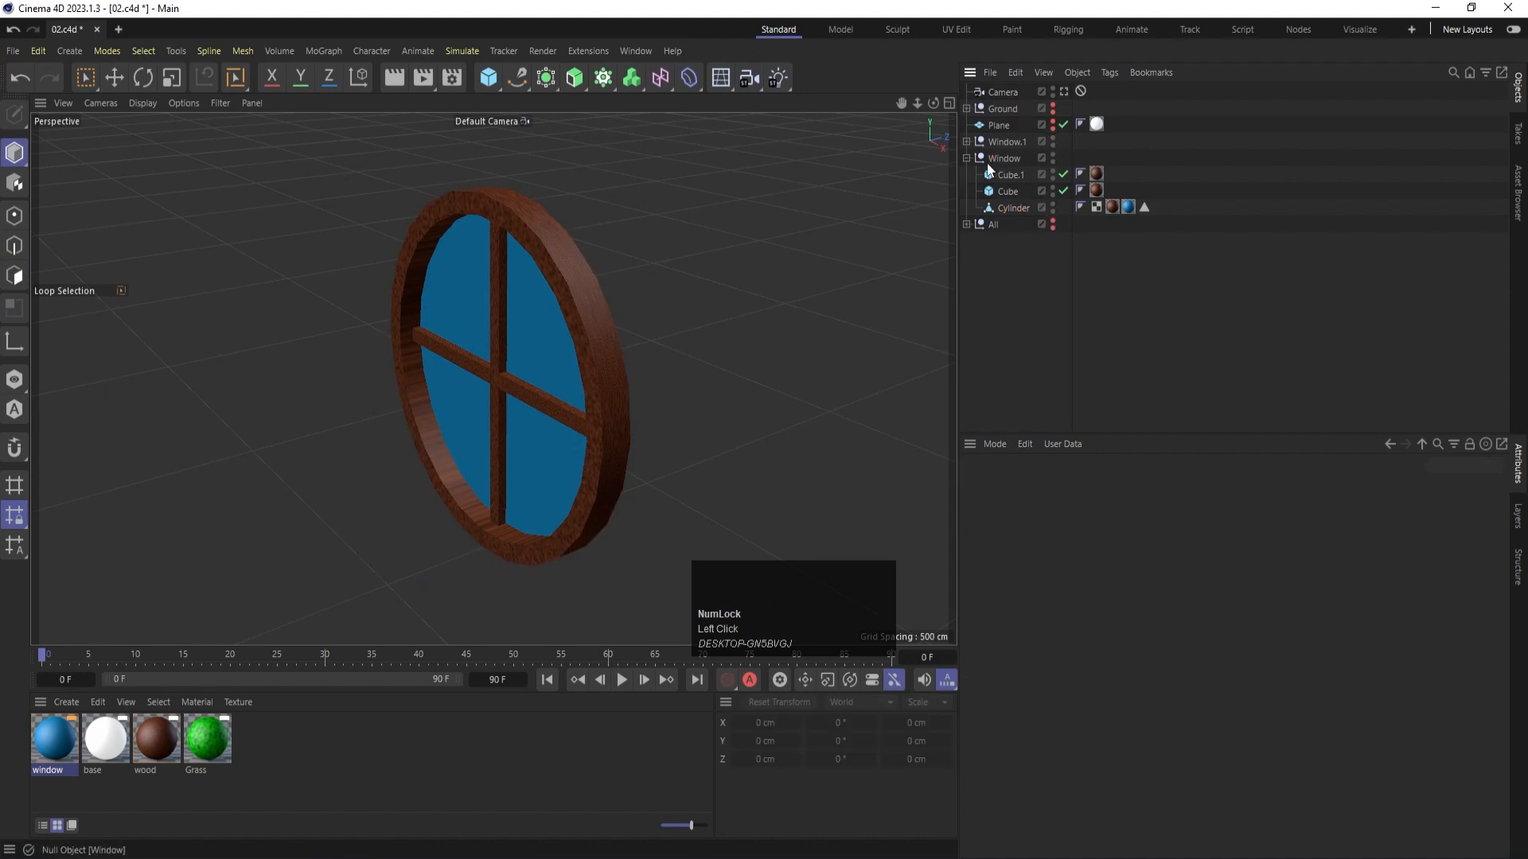
left_click(966, 158)
- Isolate the house by hiding Window.1 and Window and moving the House group out of All
scroll(549, 372, "down", 5)
scroll(547, 375, "down", 3)
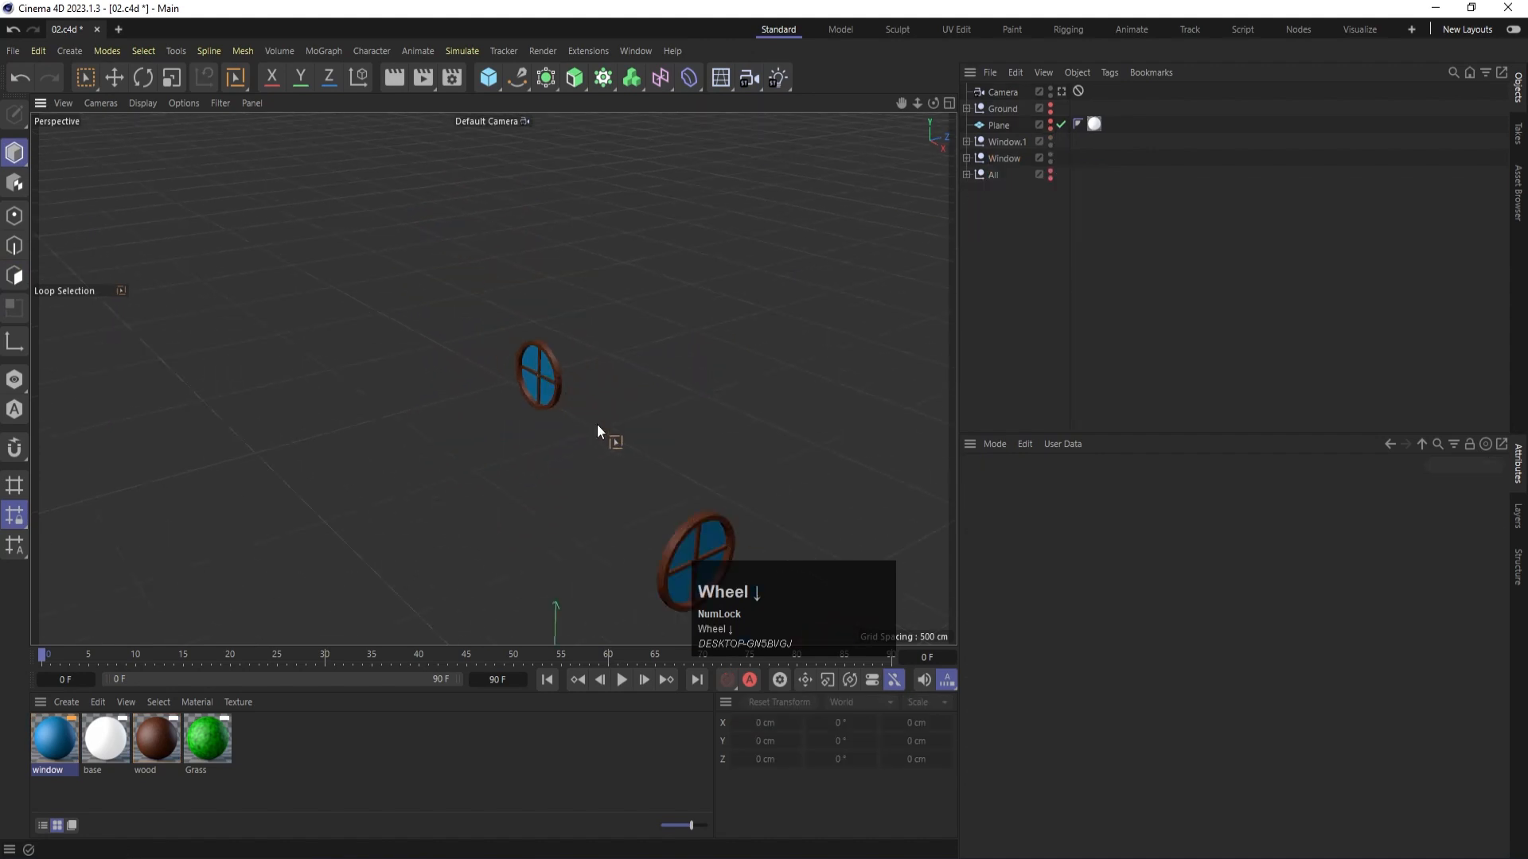
left_click_drag(596, 429, 681, 462, "alt")
middle_click_drag(681, 462, 629, 366, "alt")
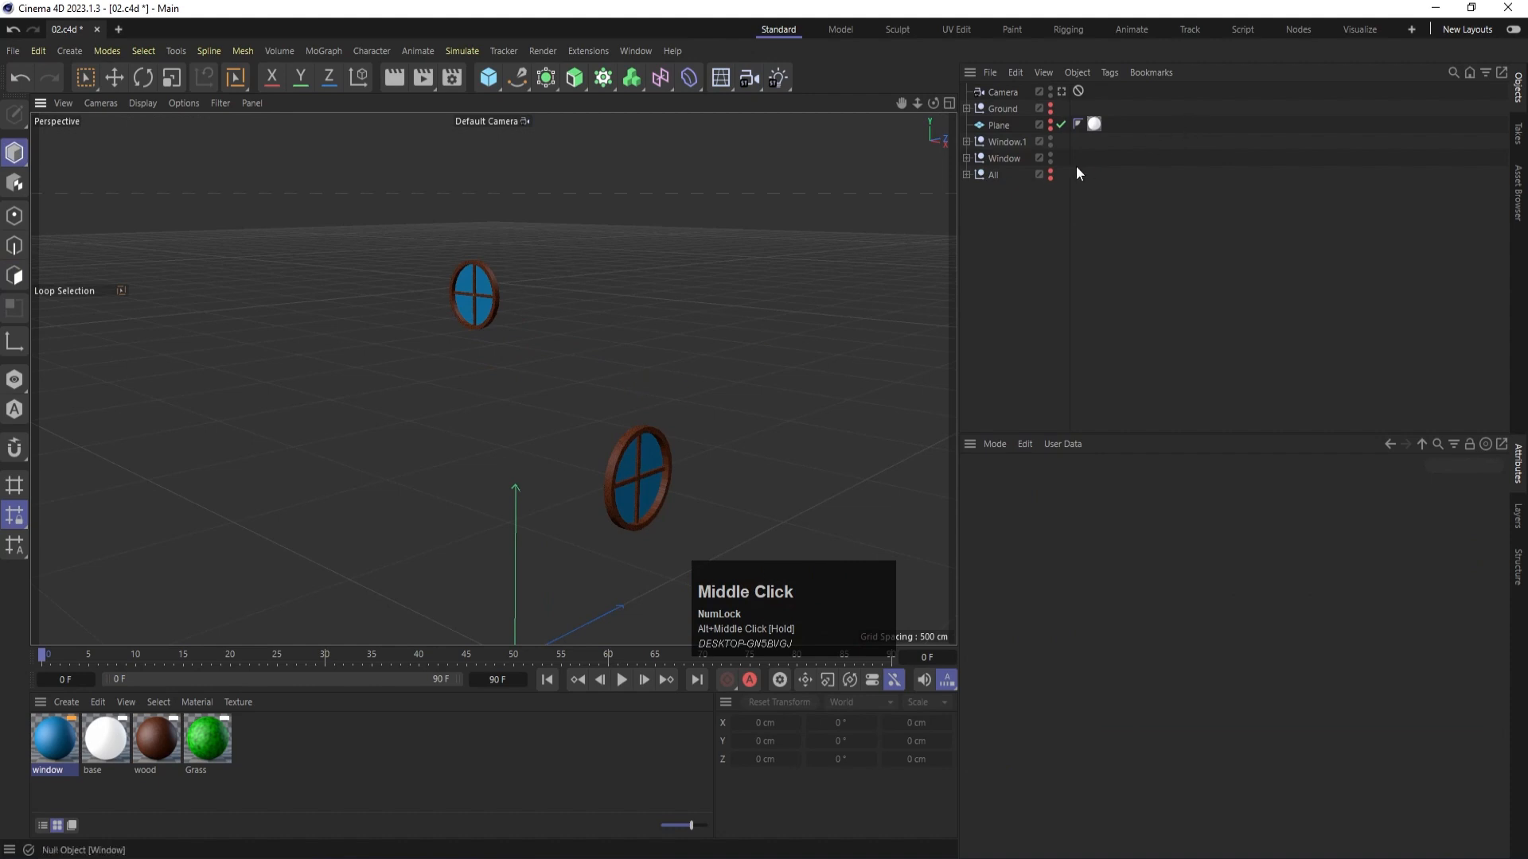
left_click(1051, 158, "alt")
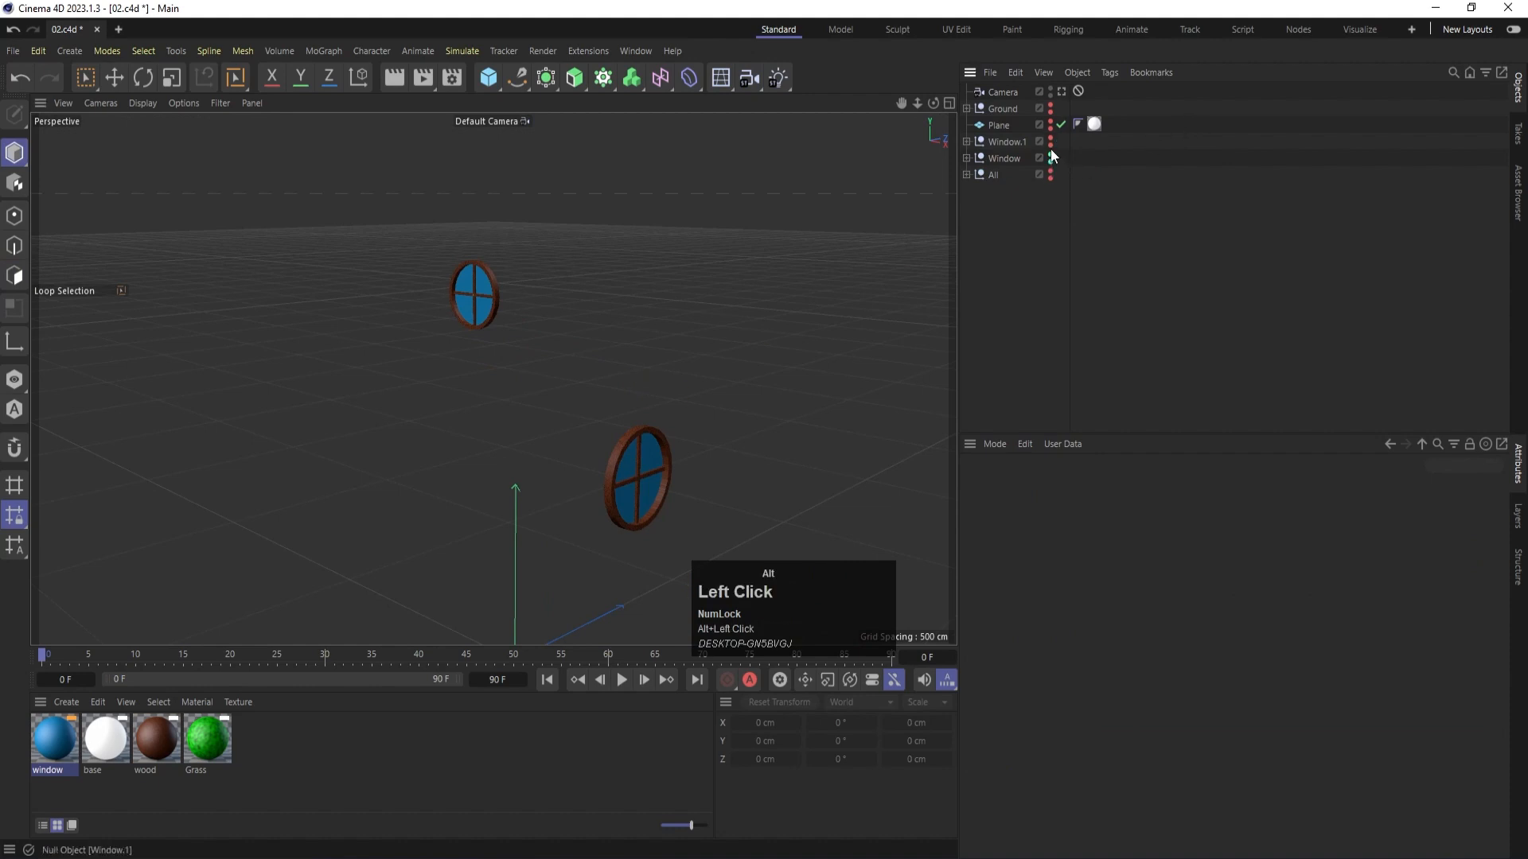
left_click(1051, 160, "alt")
left_click(968, 175)
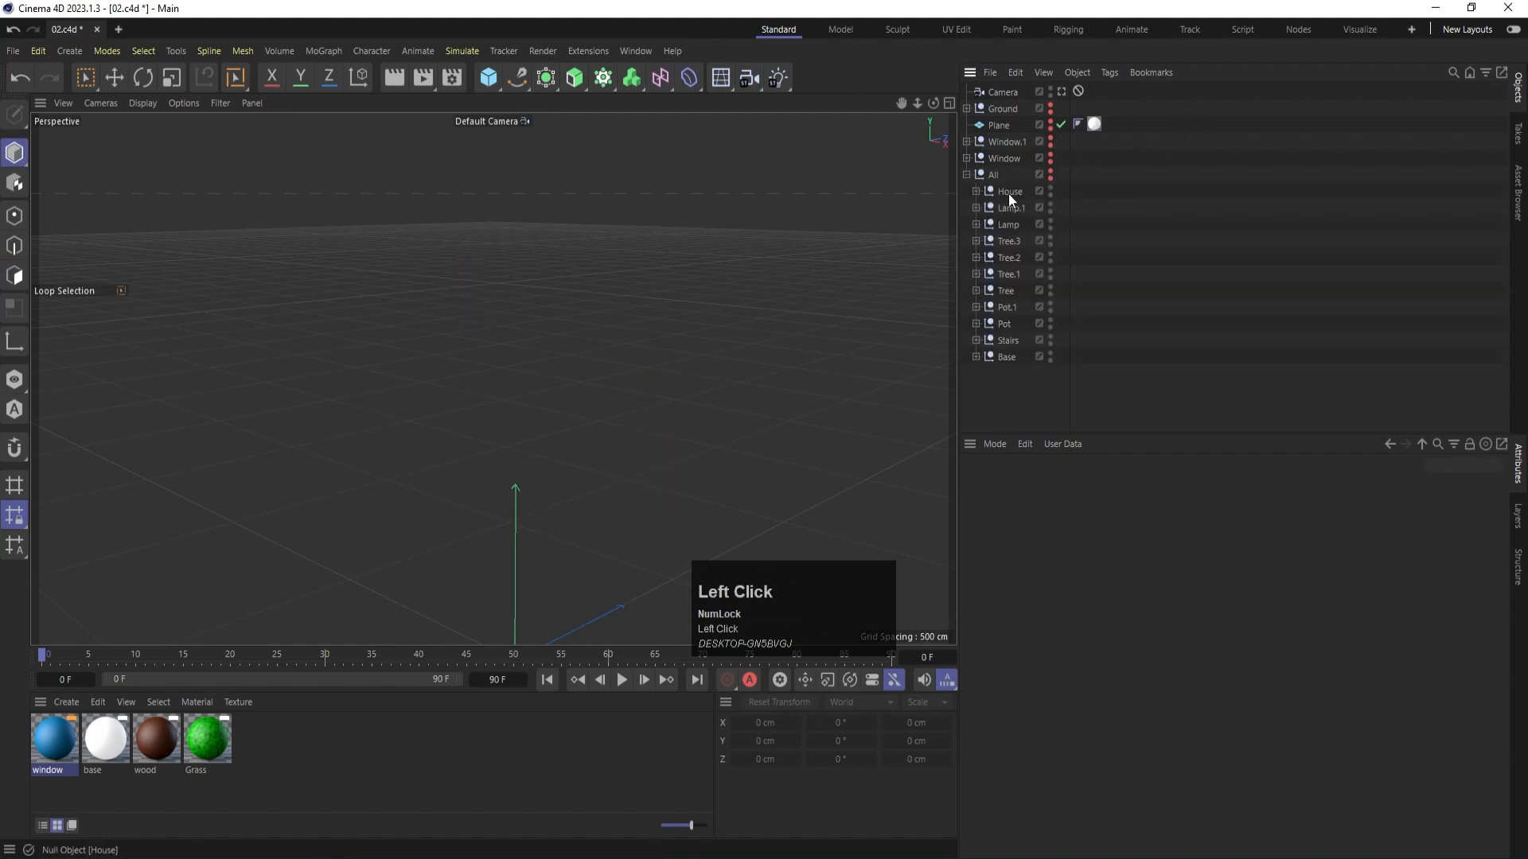
left_click_drag(1010, 193, 996, 167)
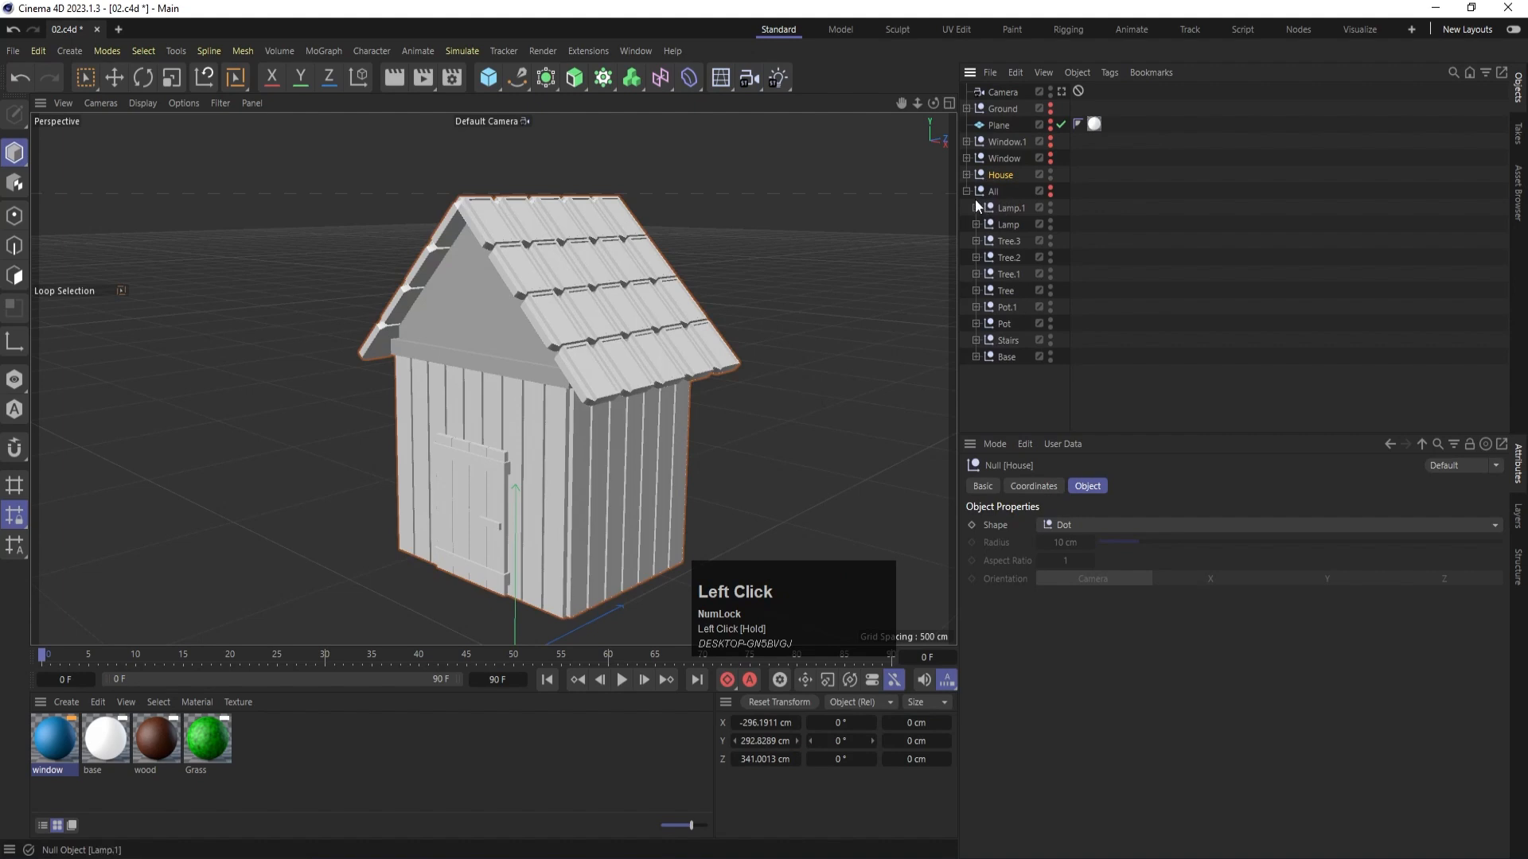
left_click(966, 192)
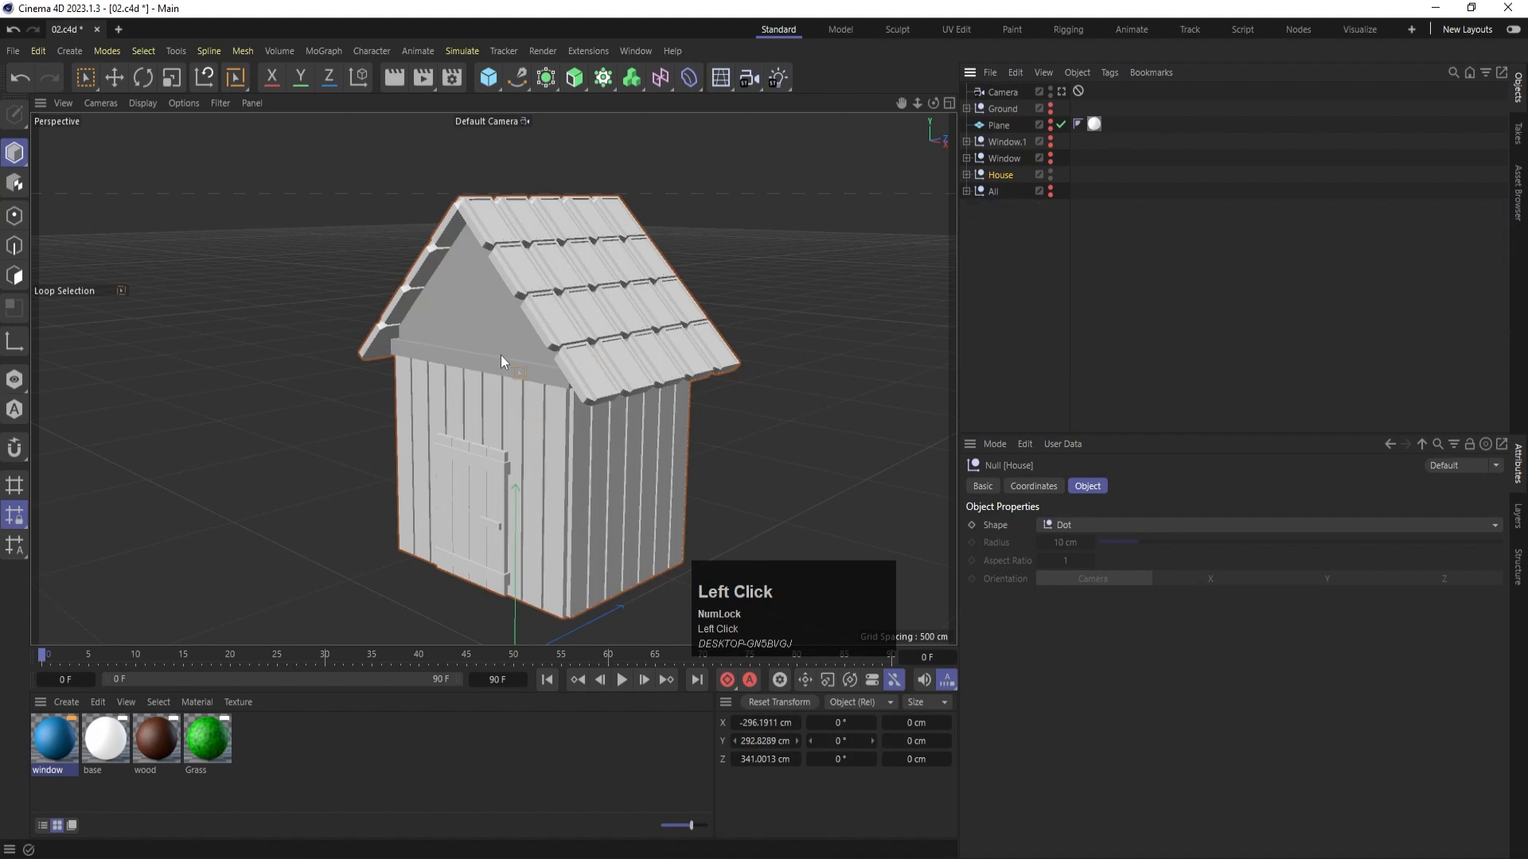
- Create a new material named House wood
left_click_drag(419, 485, 479, 489, "alt")
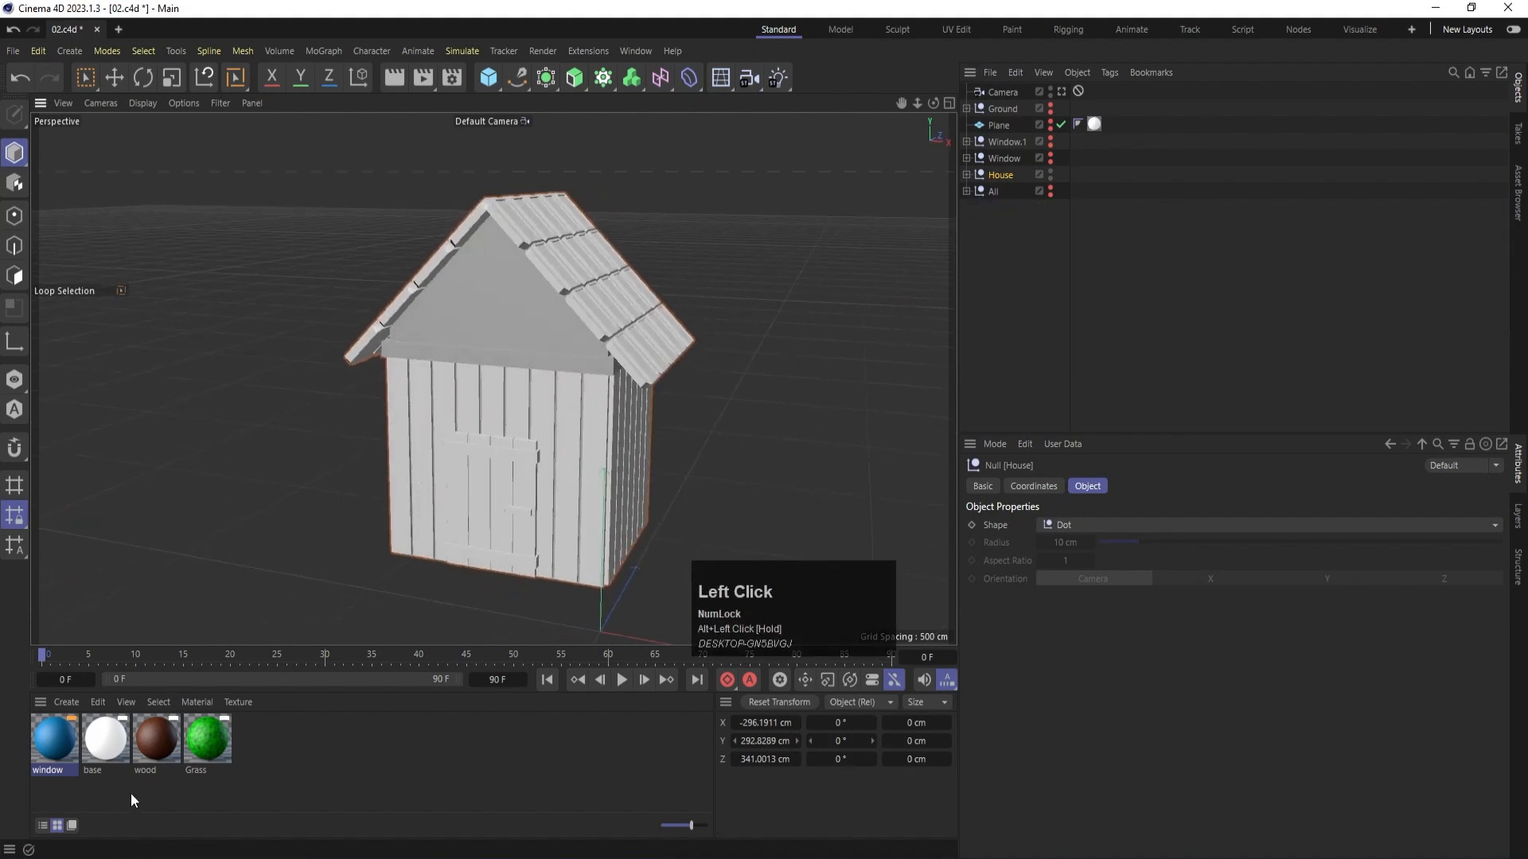
double_click(295, 756)
double_click(40, 769)
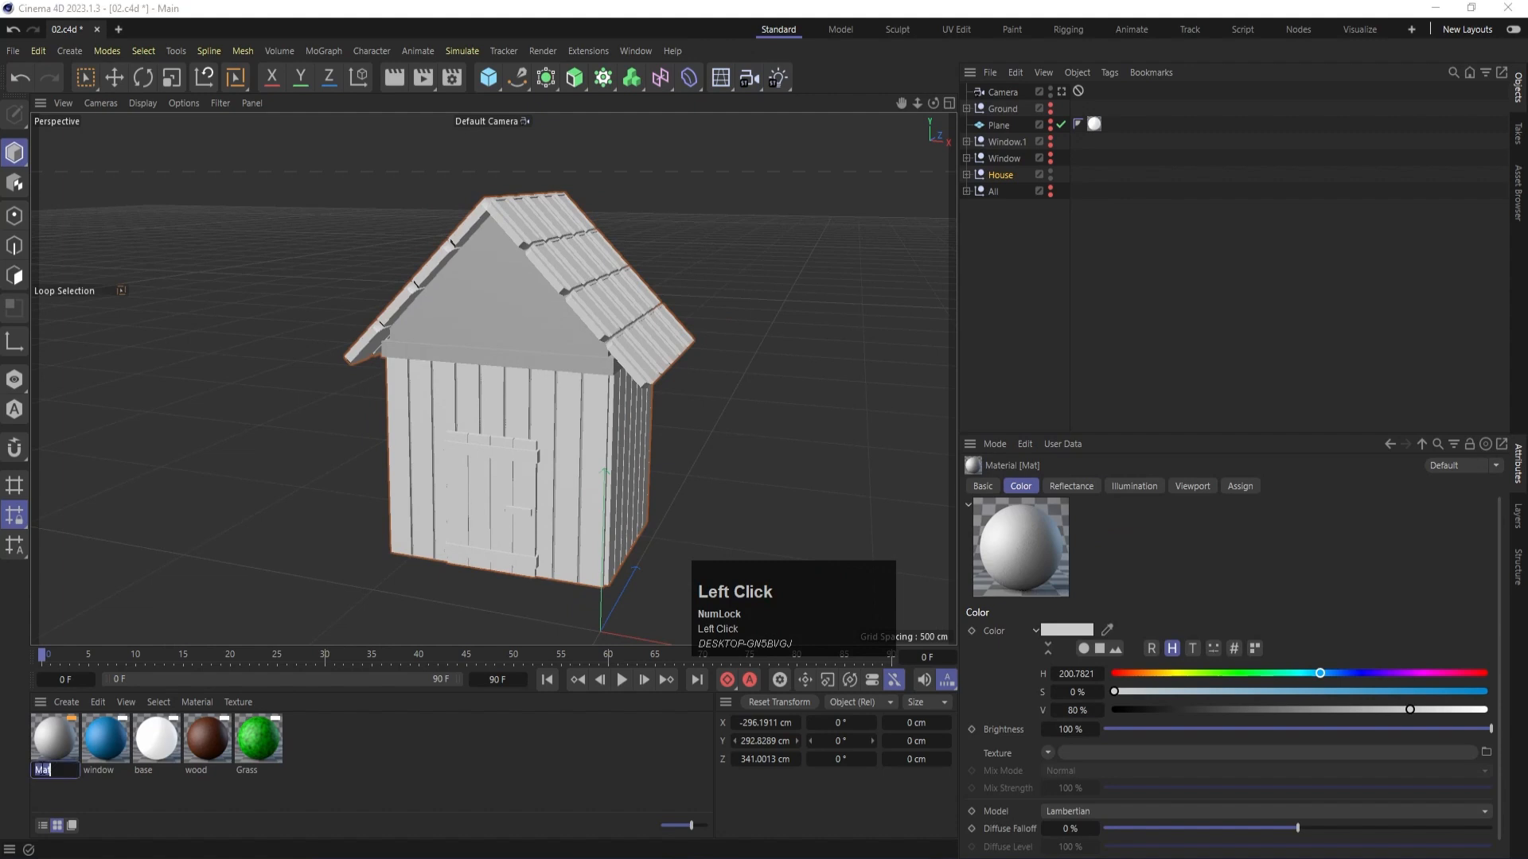
type("House w")
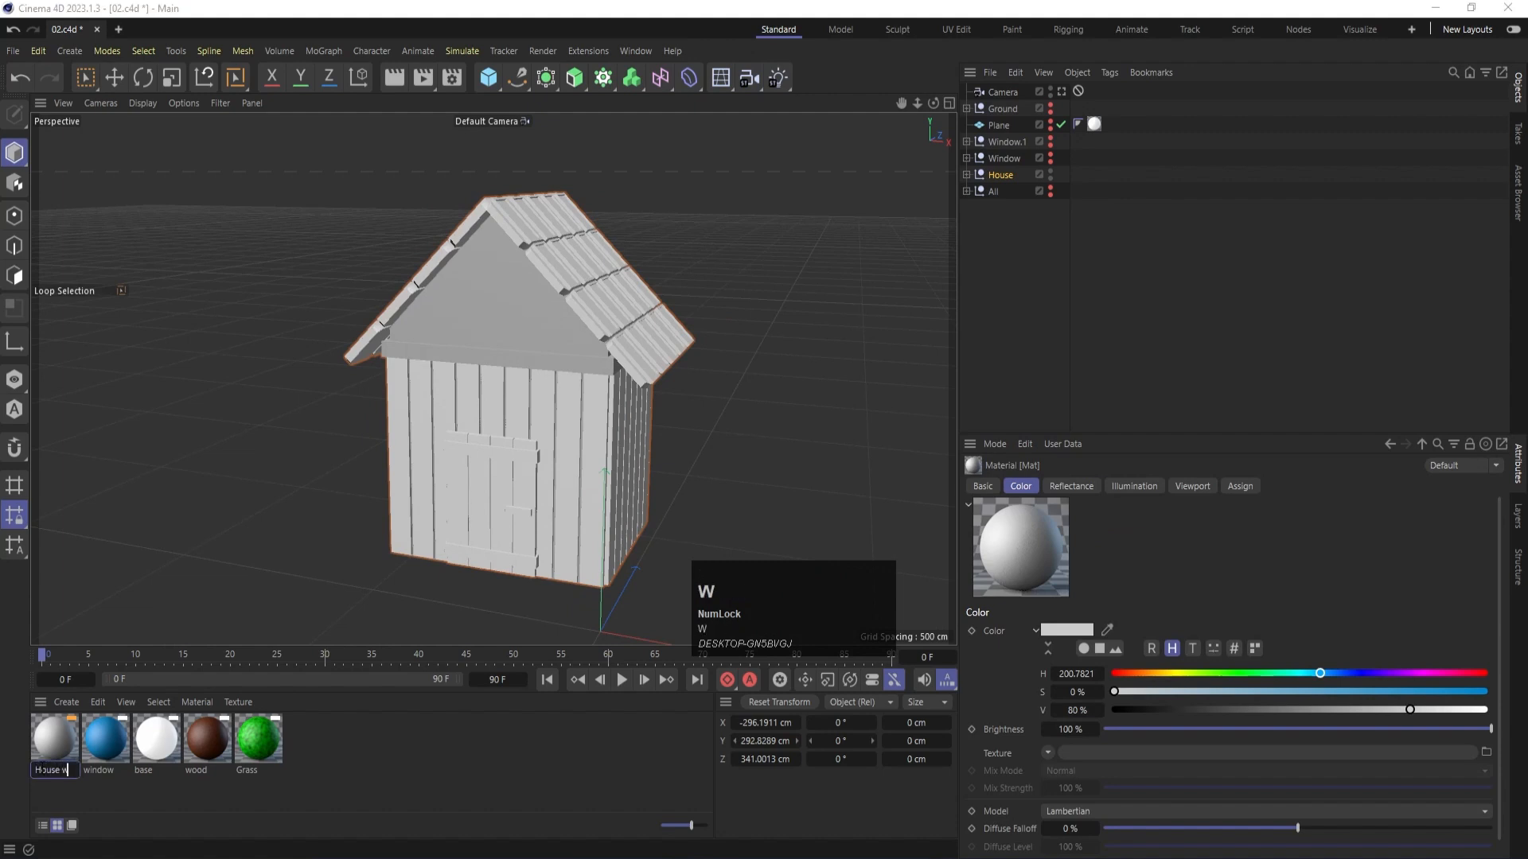
type("ood")
key("Return")
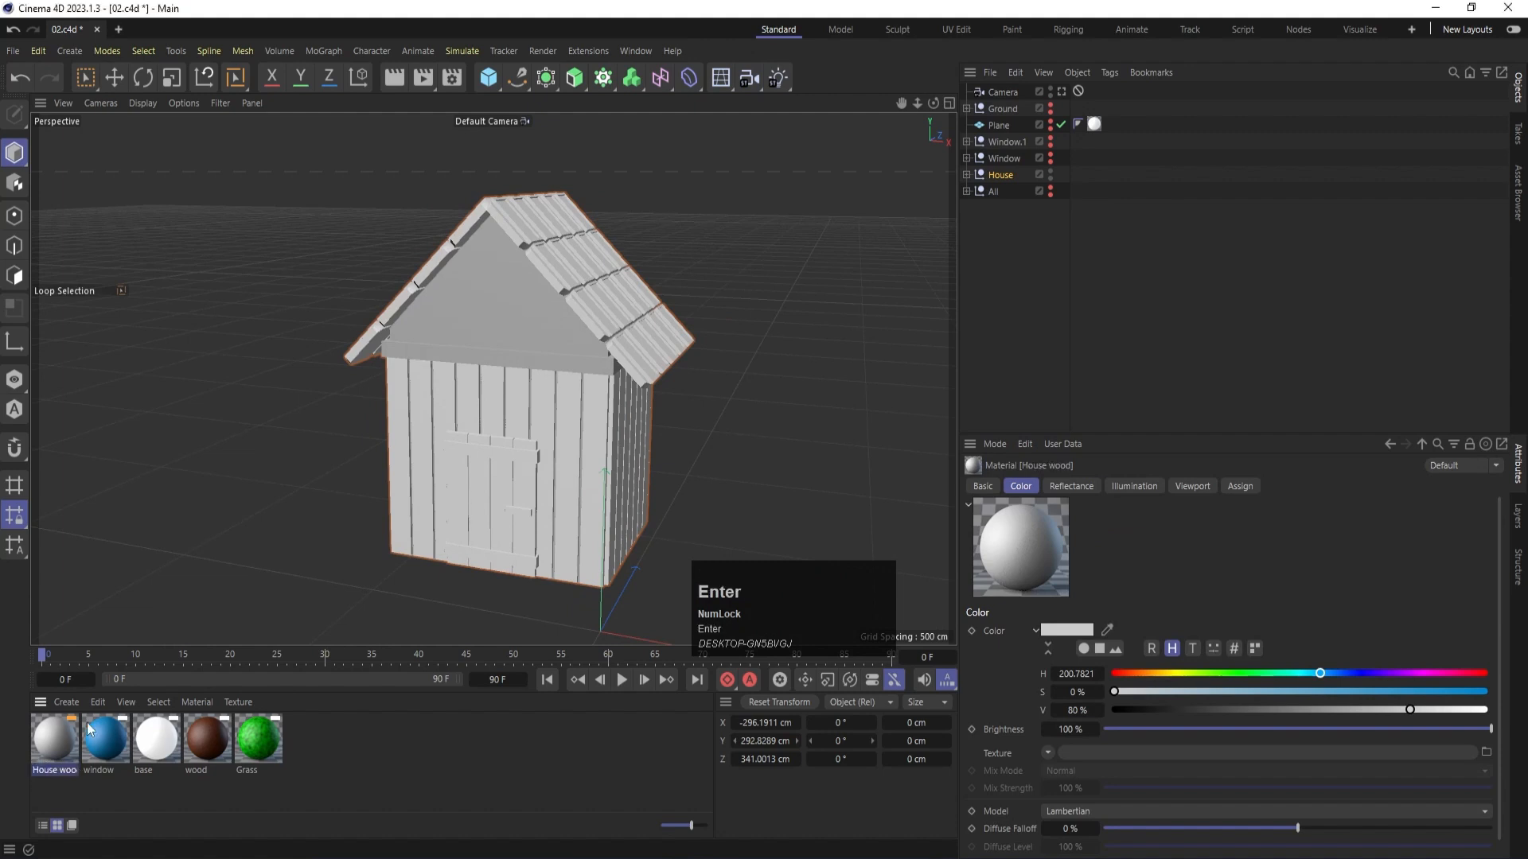
left_click(476, 386)
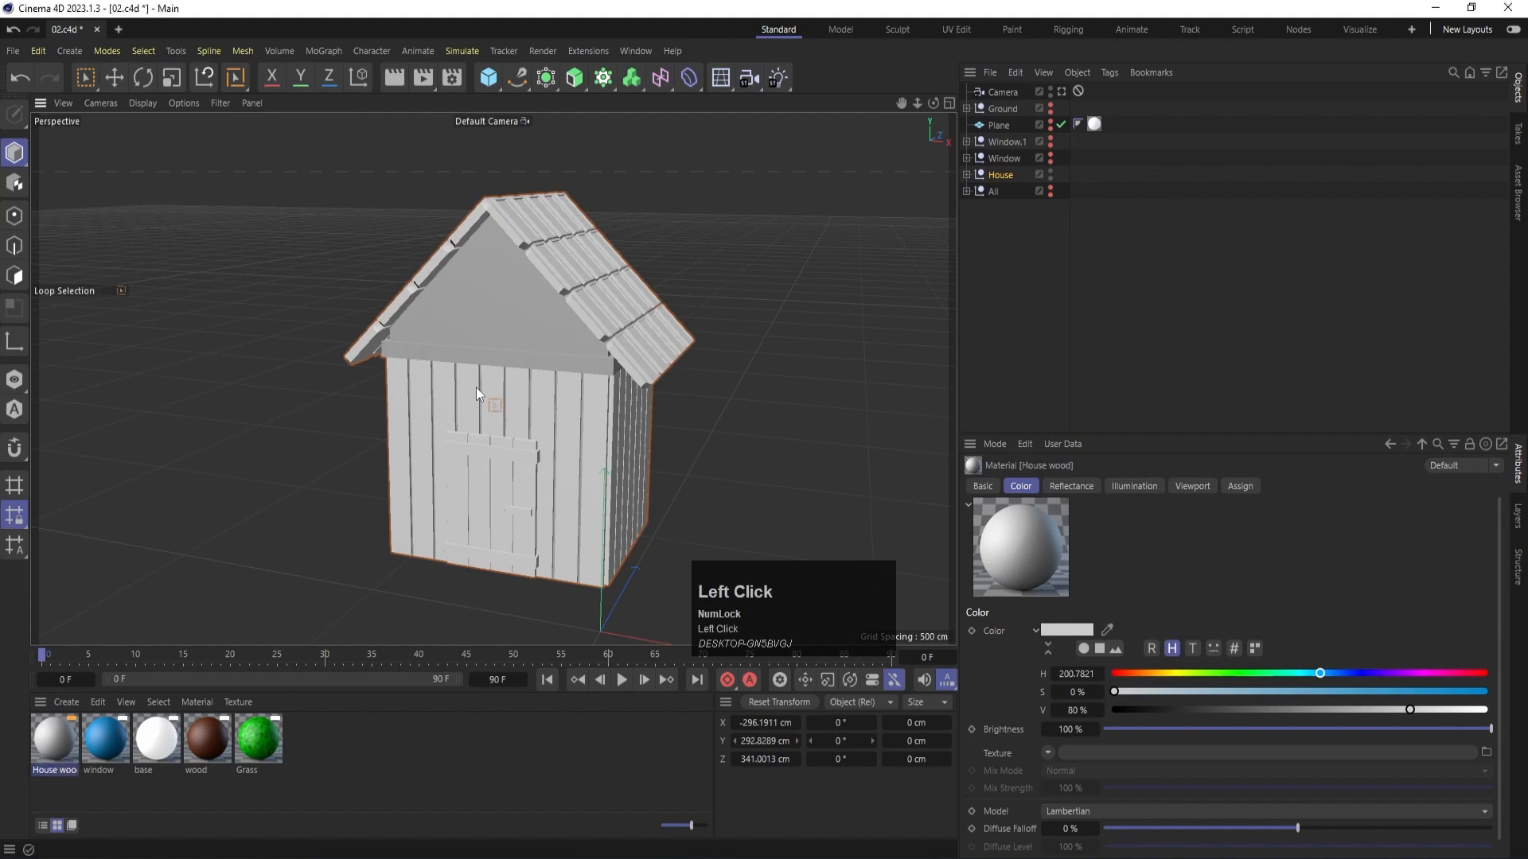
- Apply the House wood material to the Wall group inside the House group
left_click(967, 174)
left_click(1004, 224)
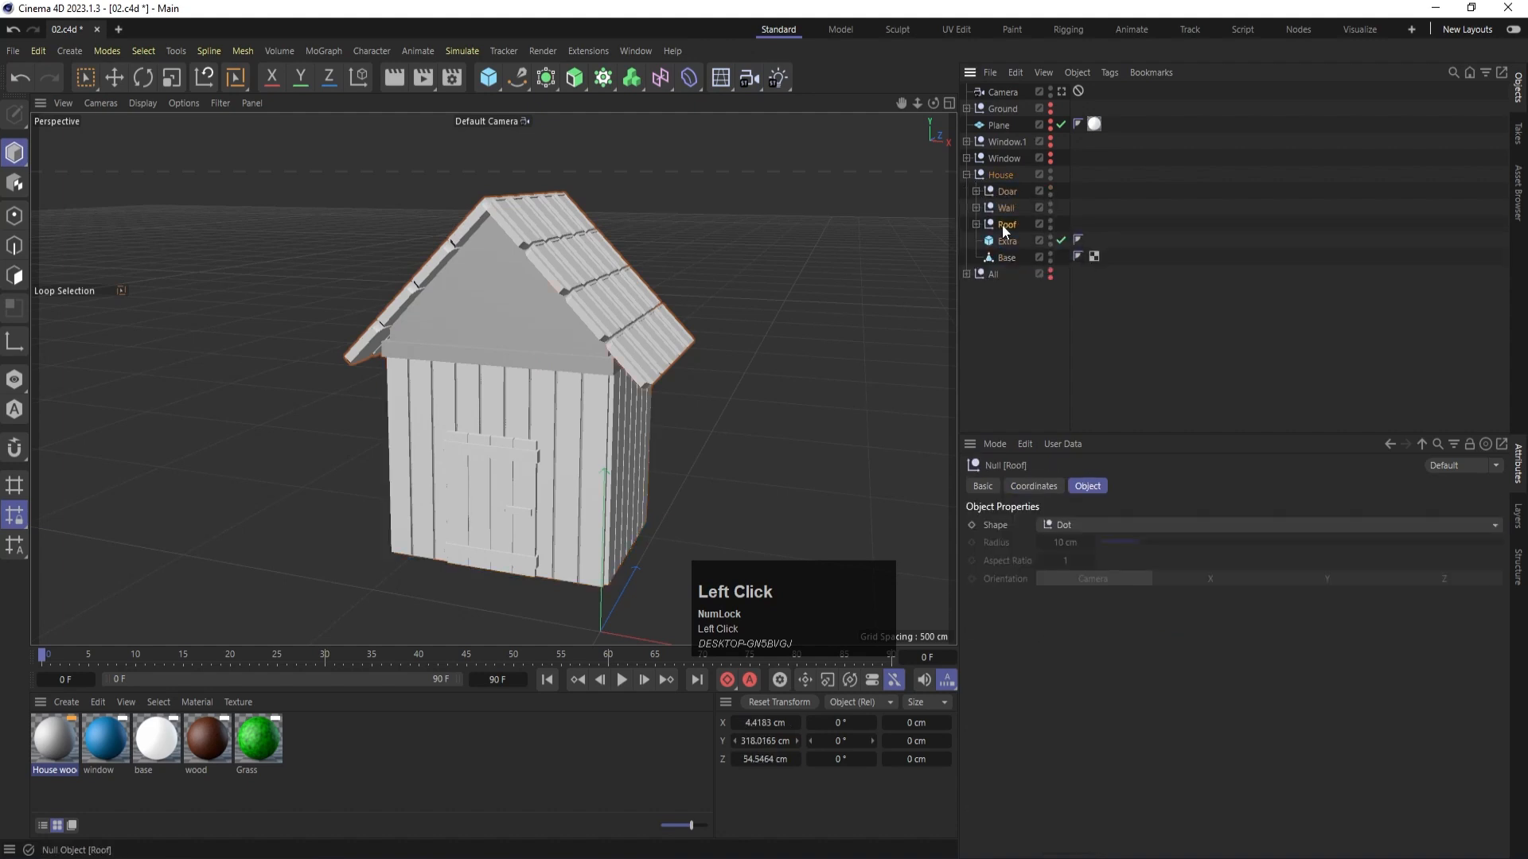
left_click(1007, 209)
left_click(976, 207)
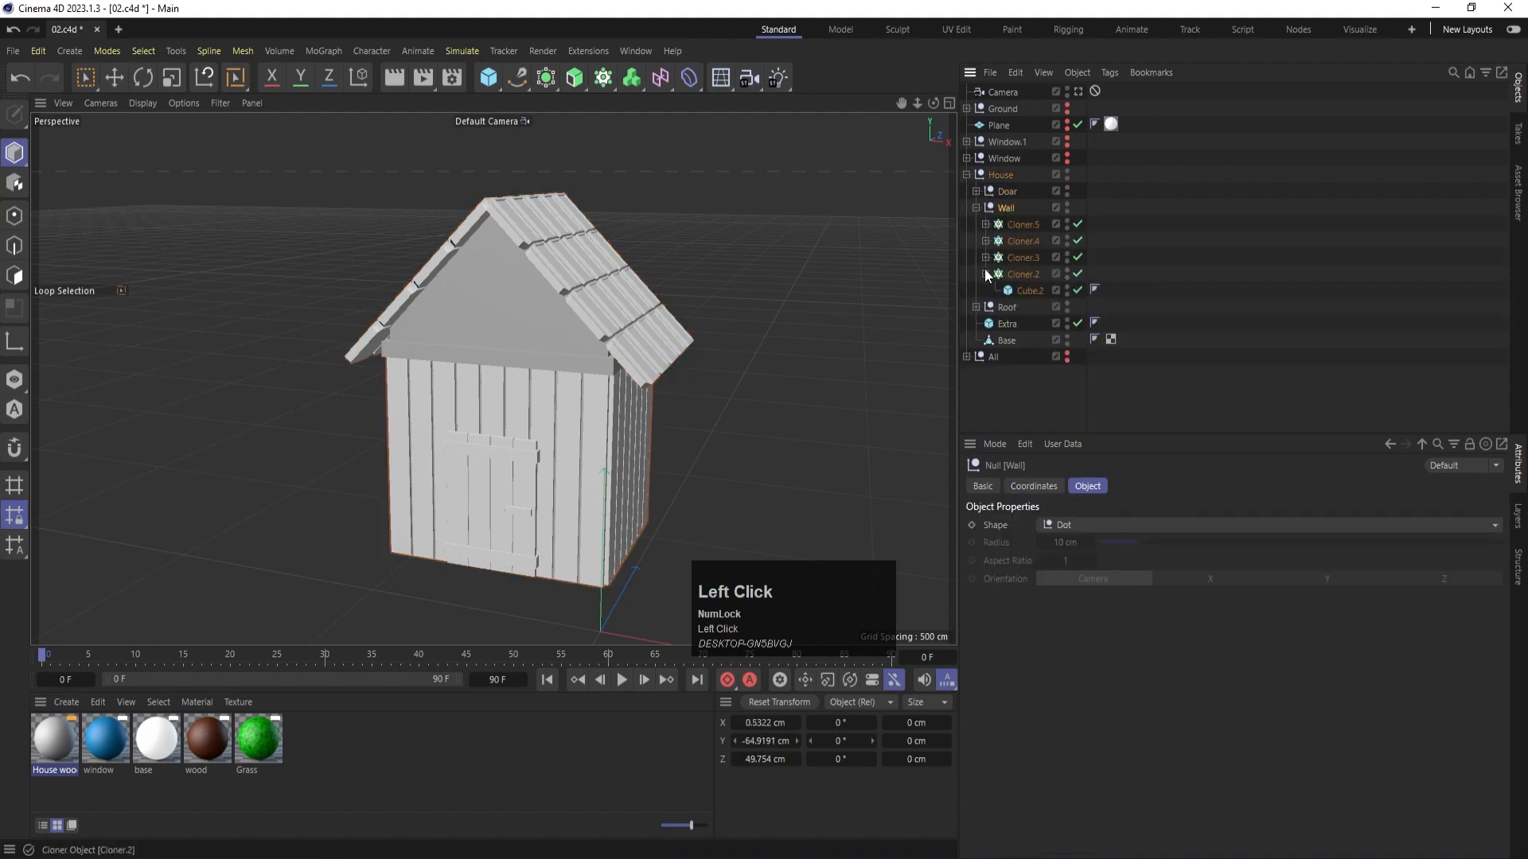
left_click_drag(45, 745, 1006, 208)
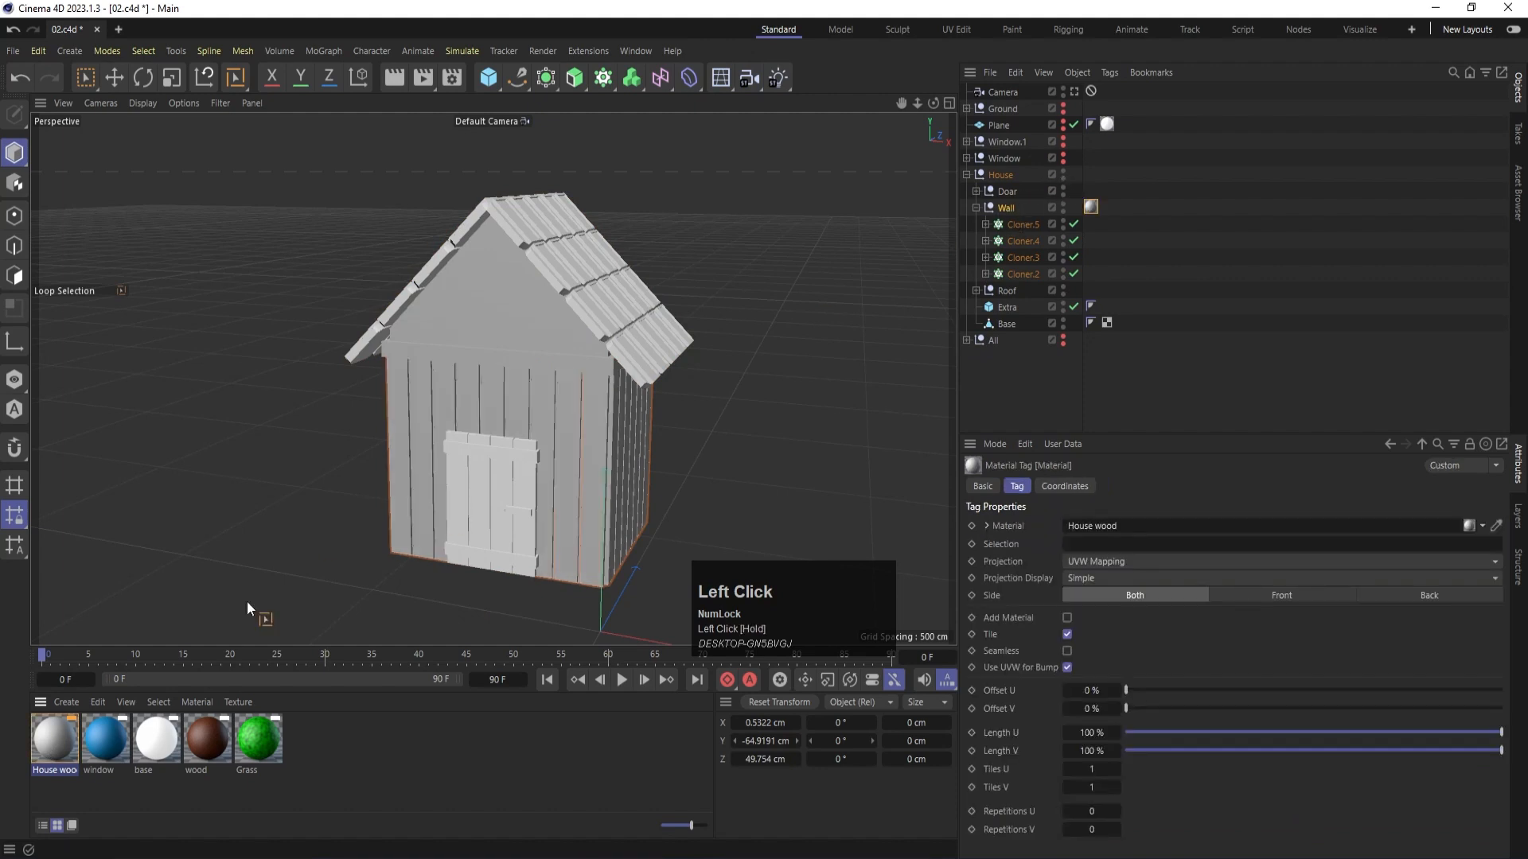
- Set the House wood colour to tan (H 35°, S about 47%, V 80%) and apply it to the house's Base object
double_click(58, 747)
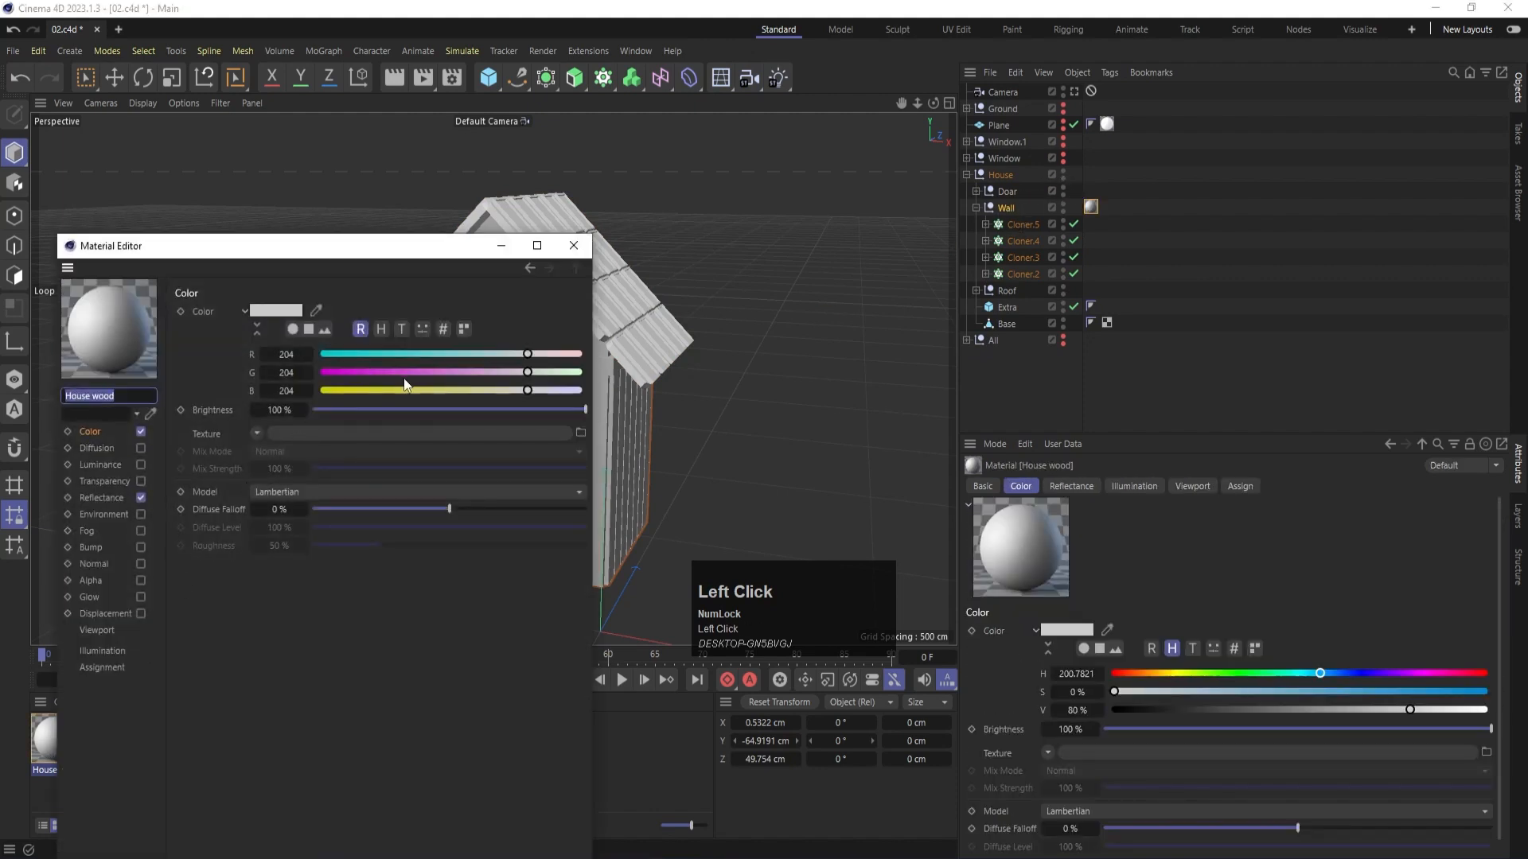
left_click(431, 390)
left_click(465, 371)
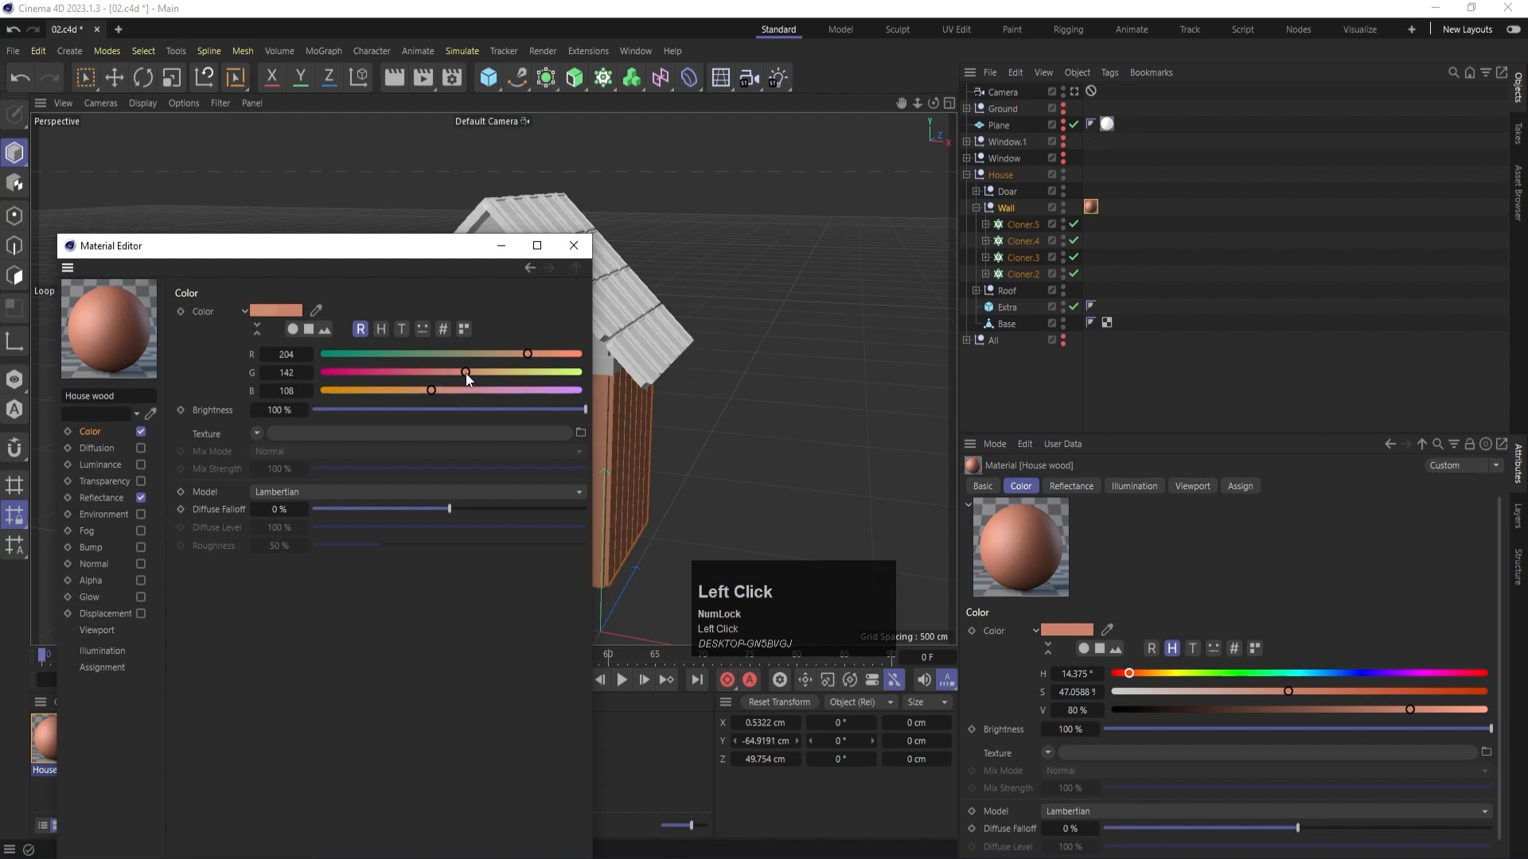
left_click_drag(465, 374, 488, 374)
left_click(561, 254)
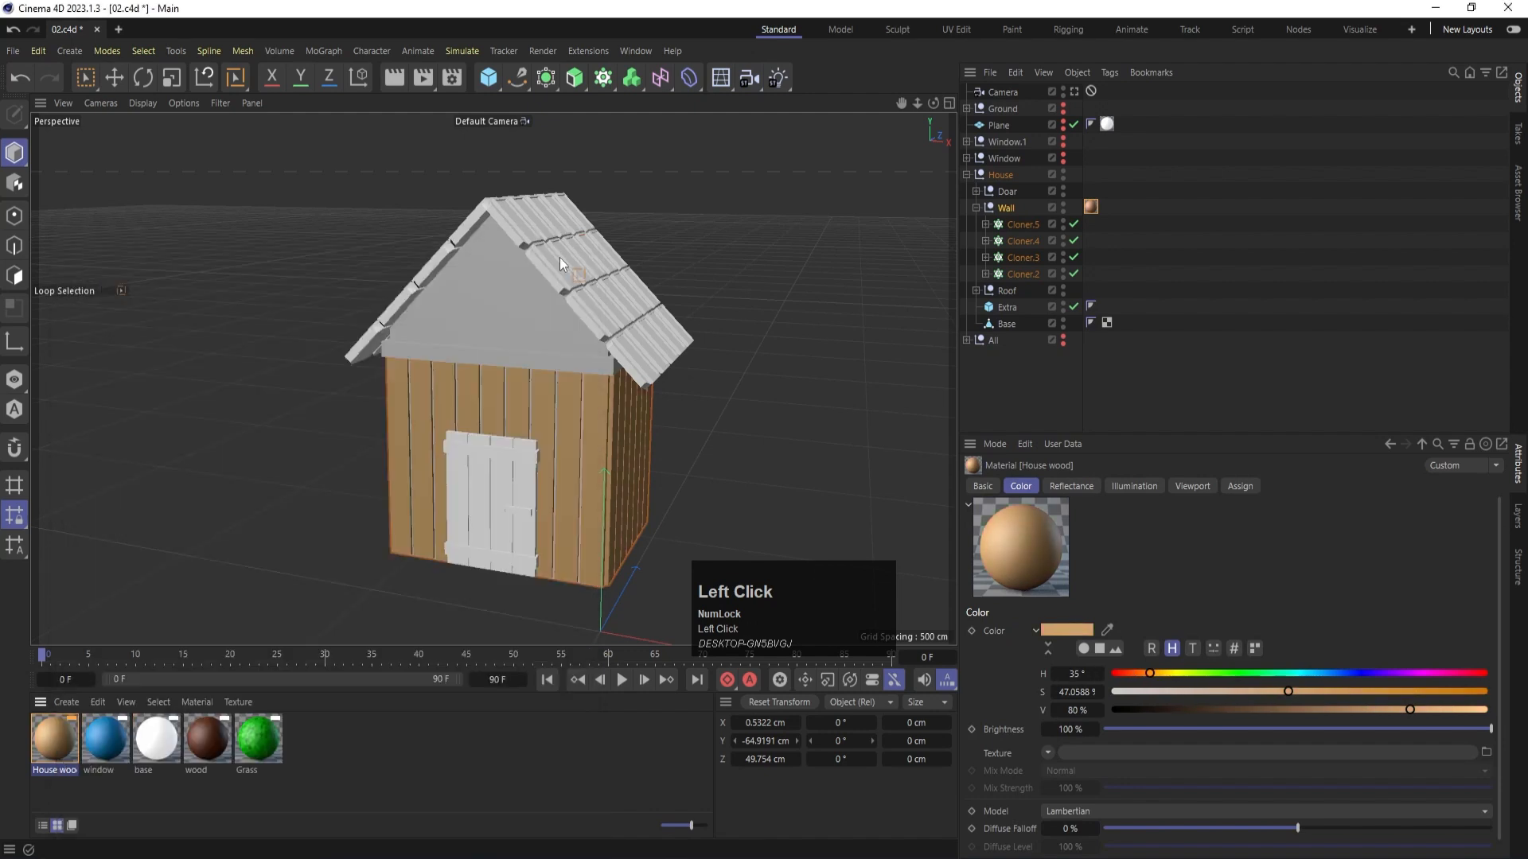
left_click_drag(60, 740, 466, 296)
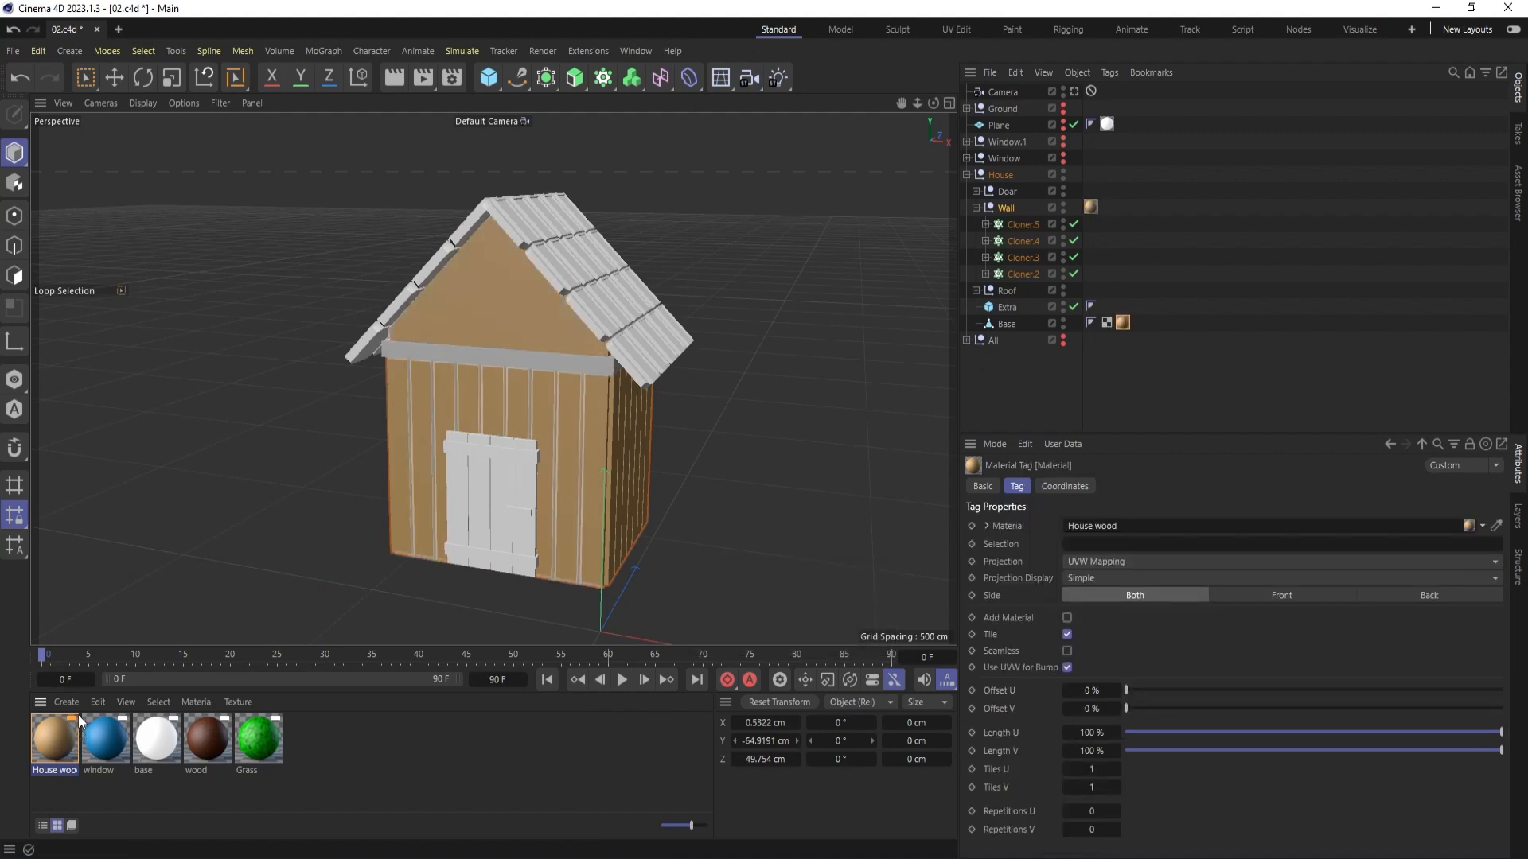
- Create a new material named edge and apply it to the Extra beam below the gable
double_click(420, 797)
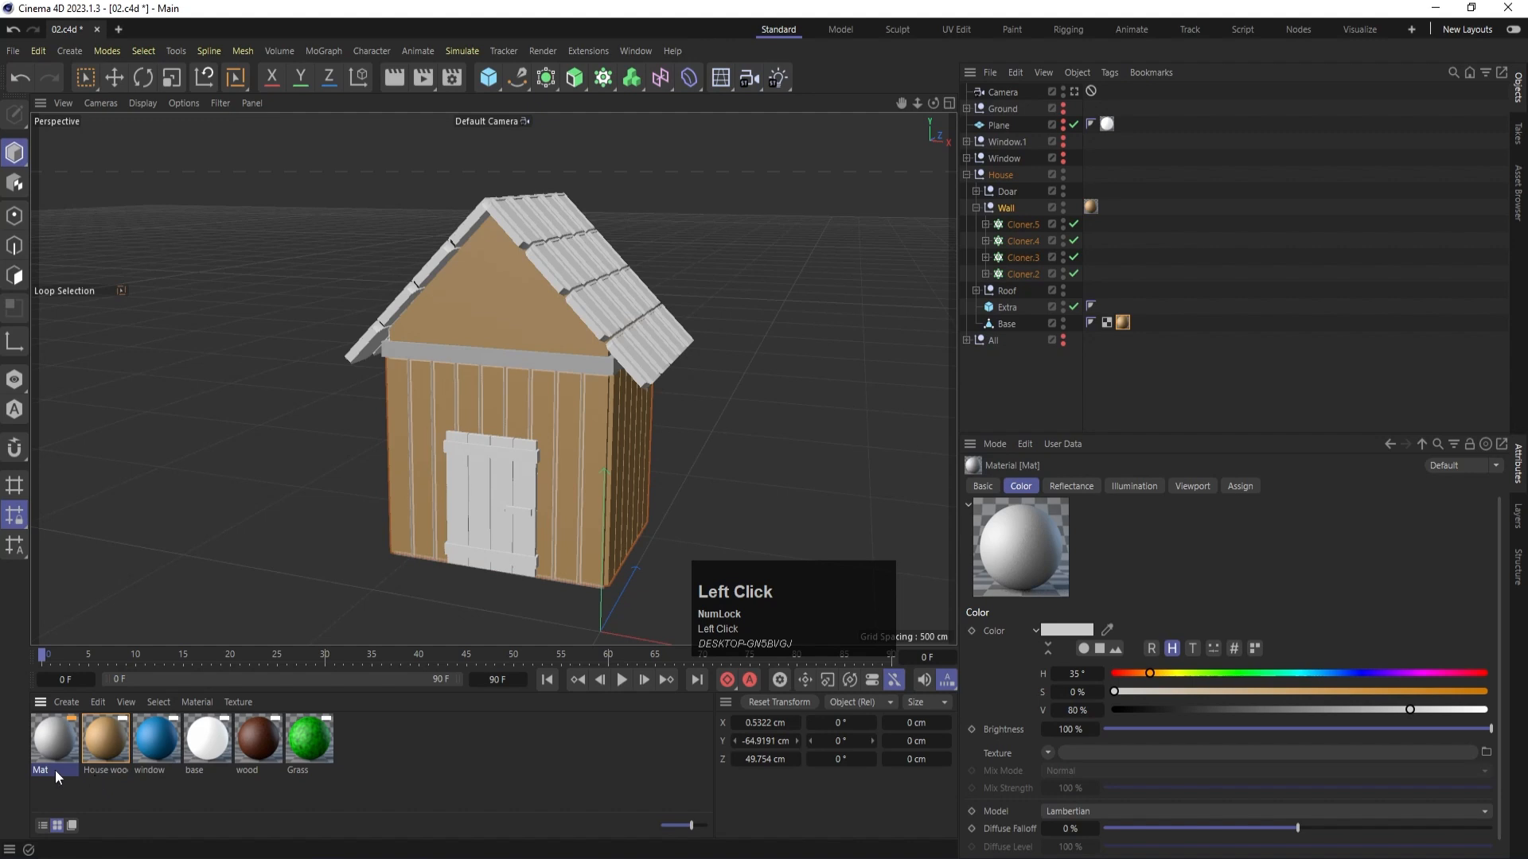
double_click(55, 770)
type("edge")
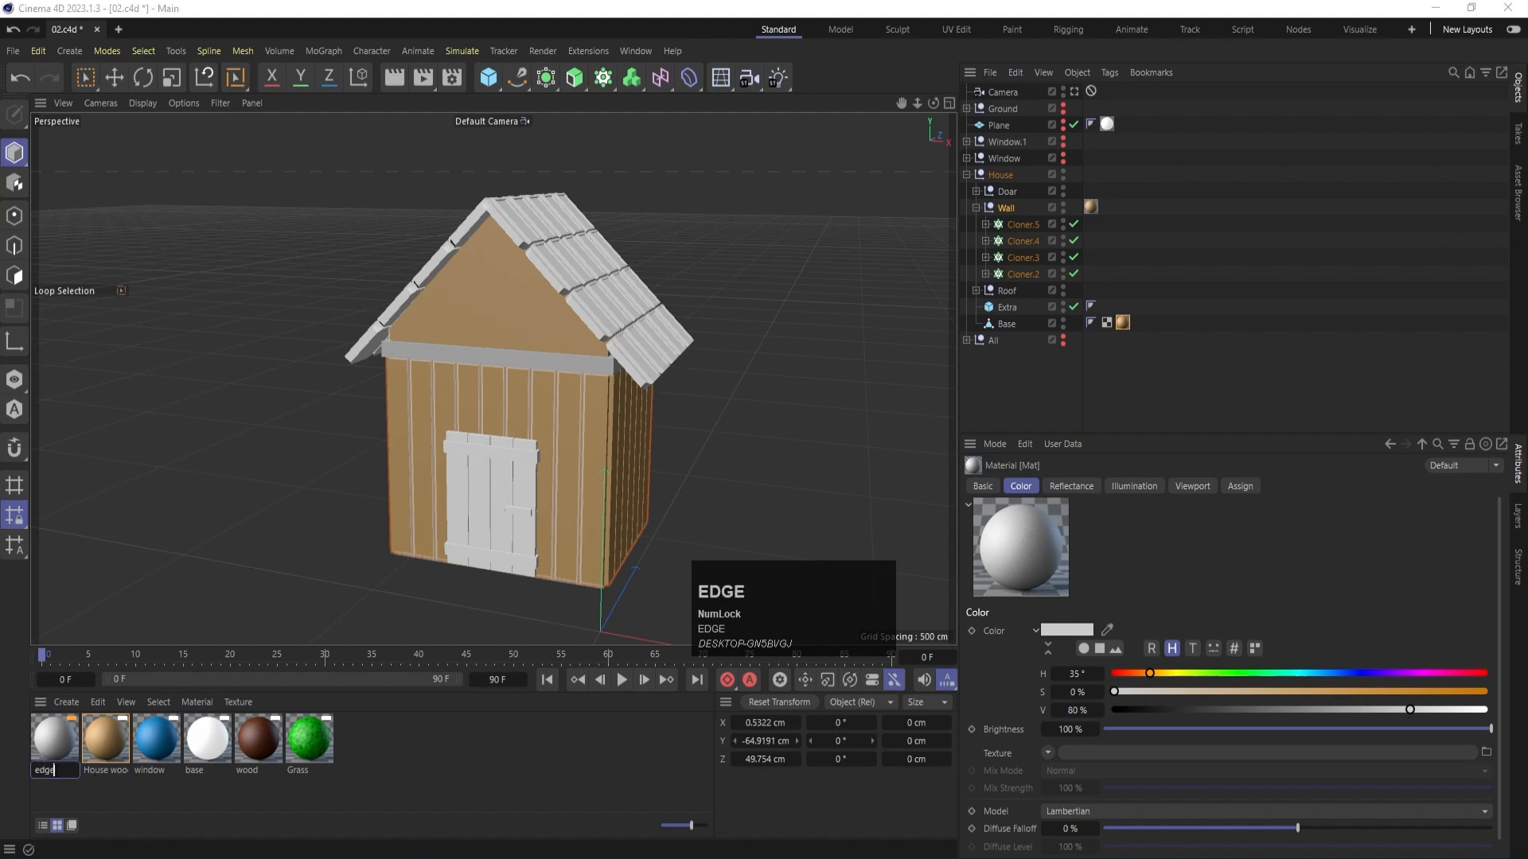
key("Return")
left_click_drag(54, 740, 520, 369)
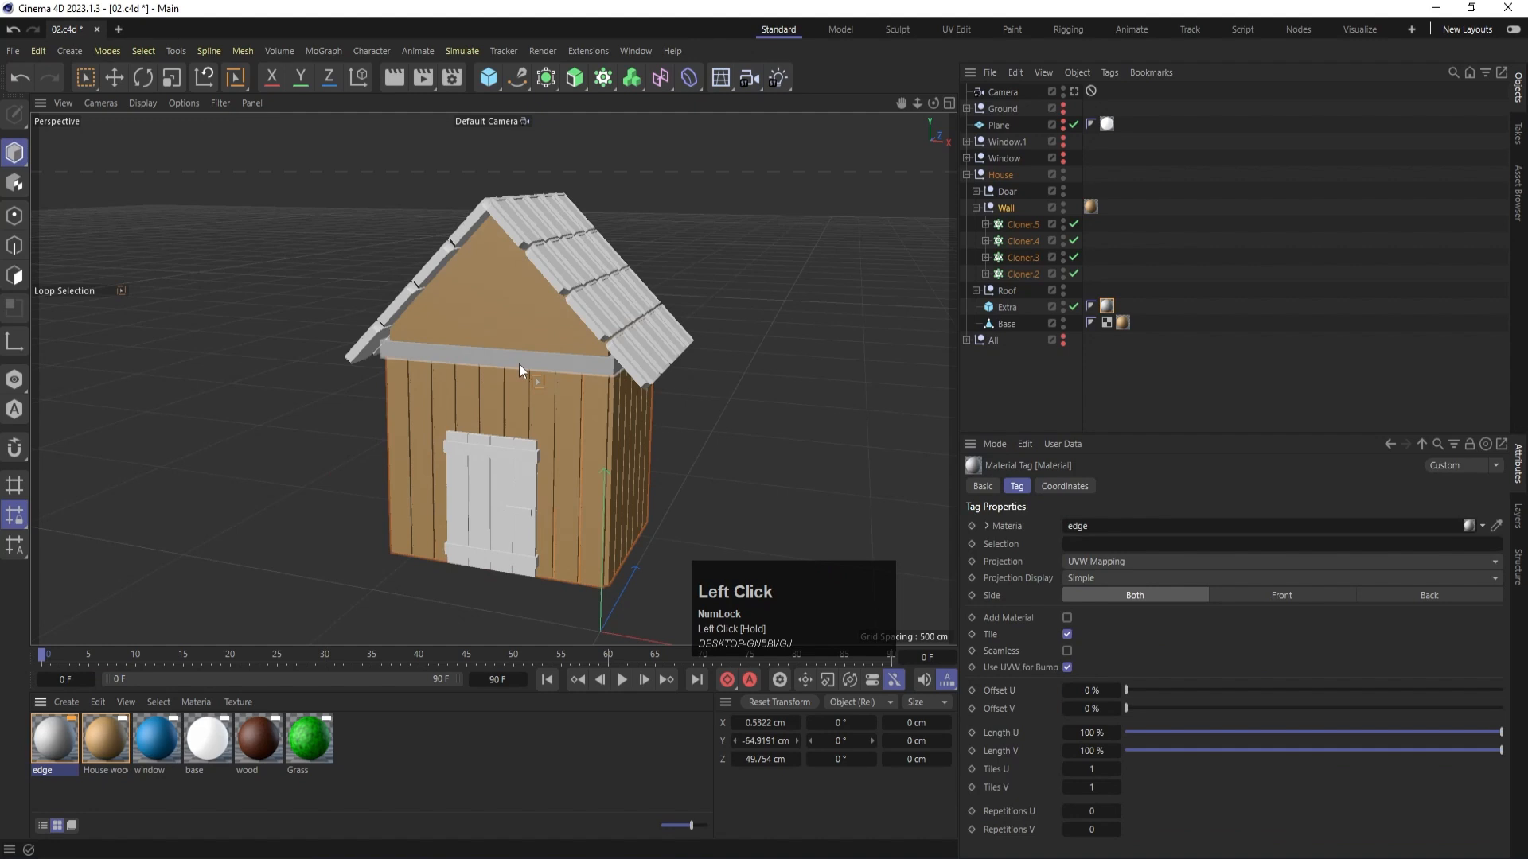
- Set the edge material's colour to brick red with R 173, G 68, B 39 and deselect the objects
double_click(45, 743)
left_click(420, 372)
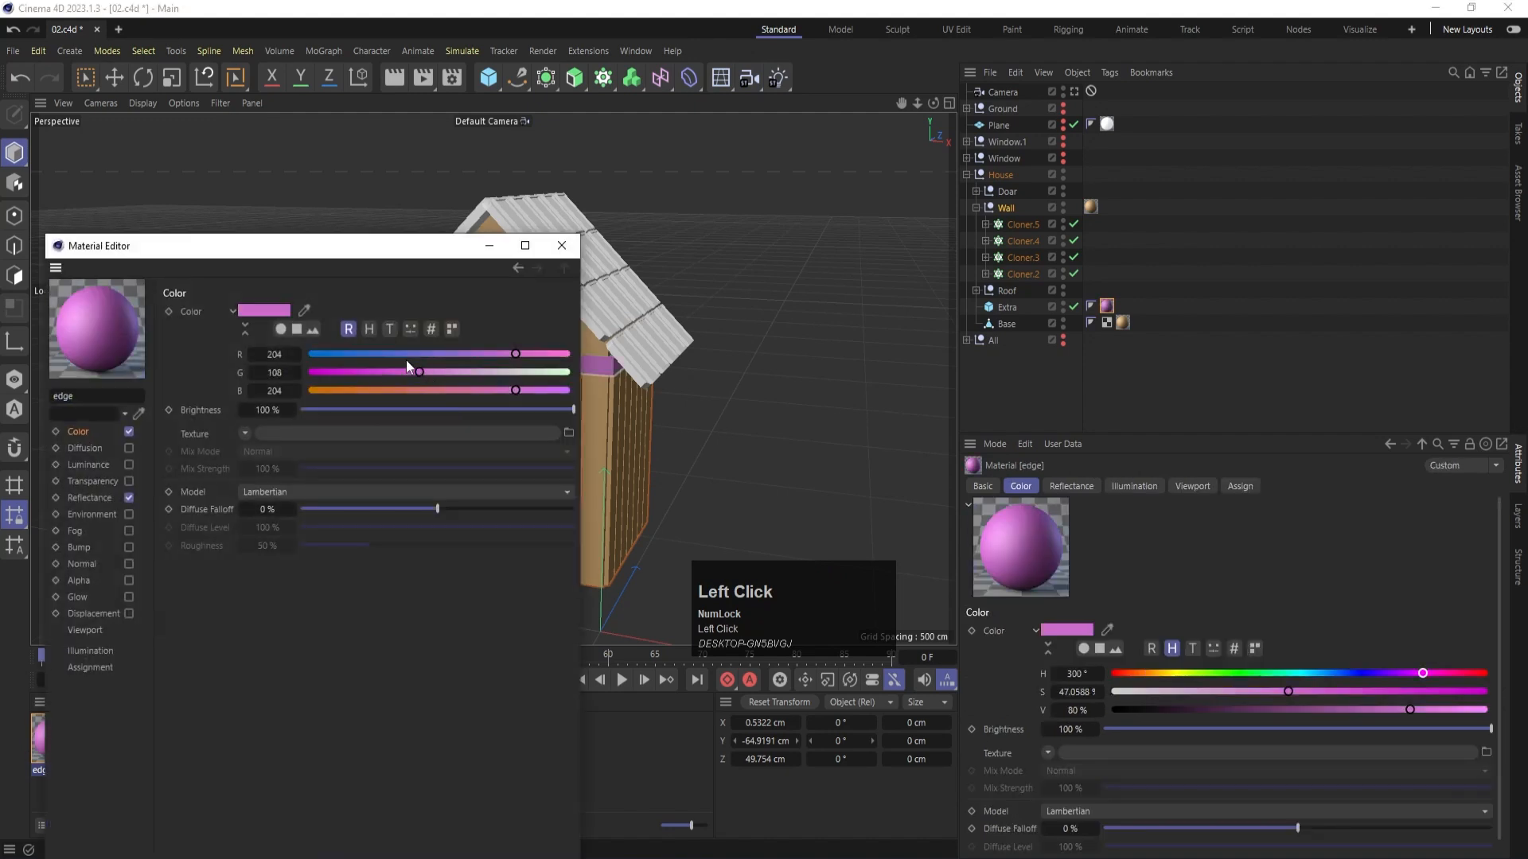
left_click(350, 390)
left_click(379, 371)
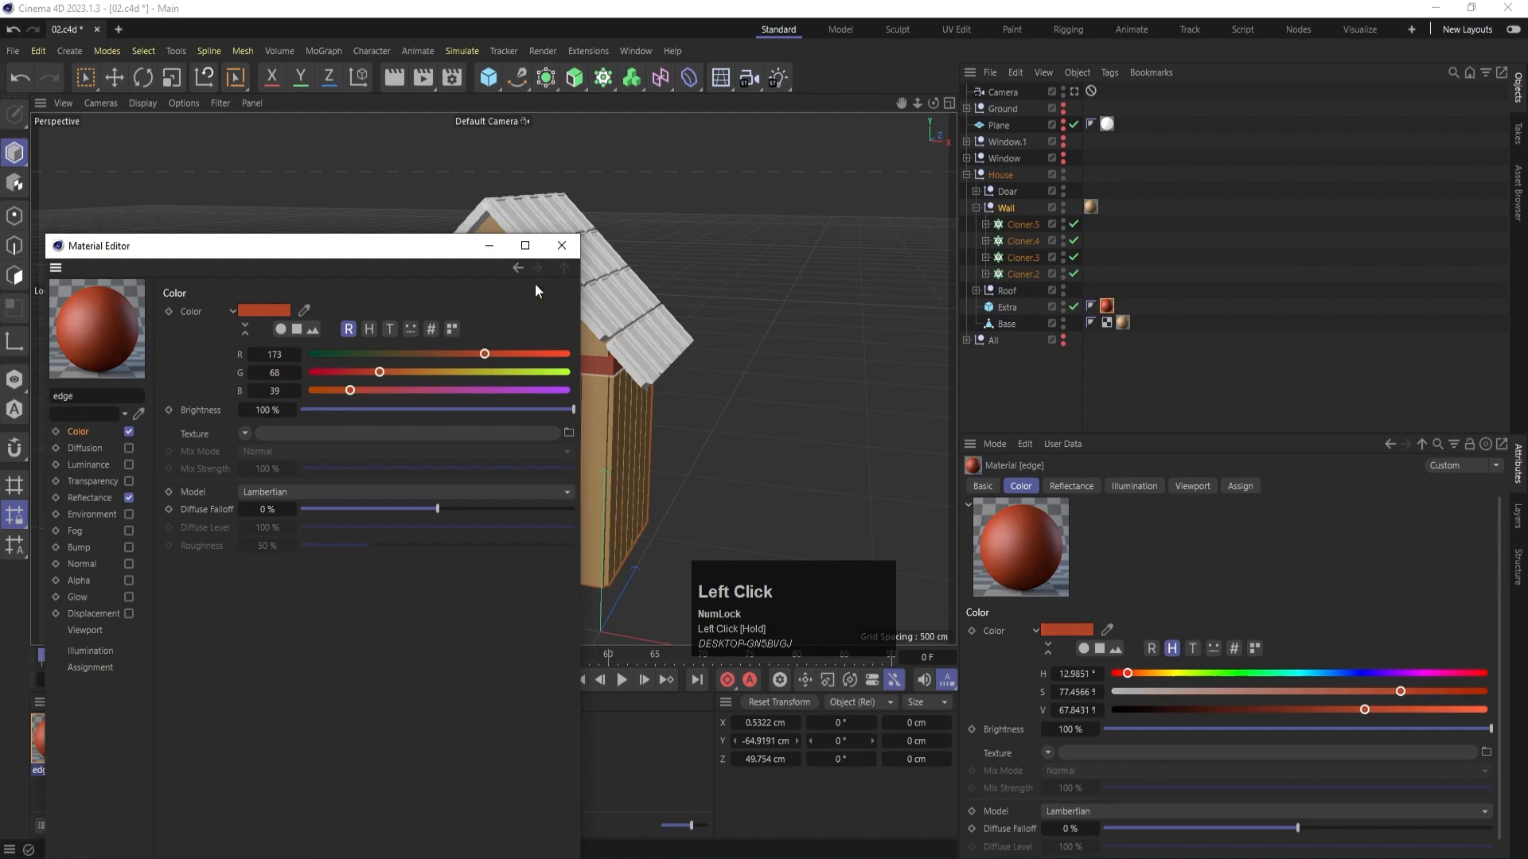
left_click(559, 248)
left_click(1048, 393)
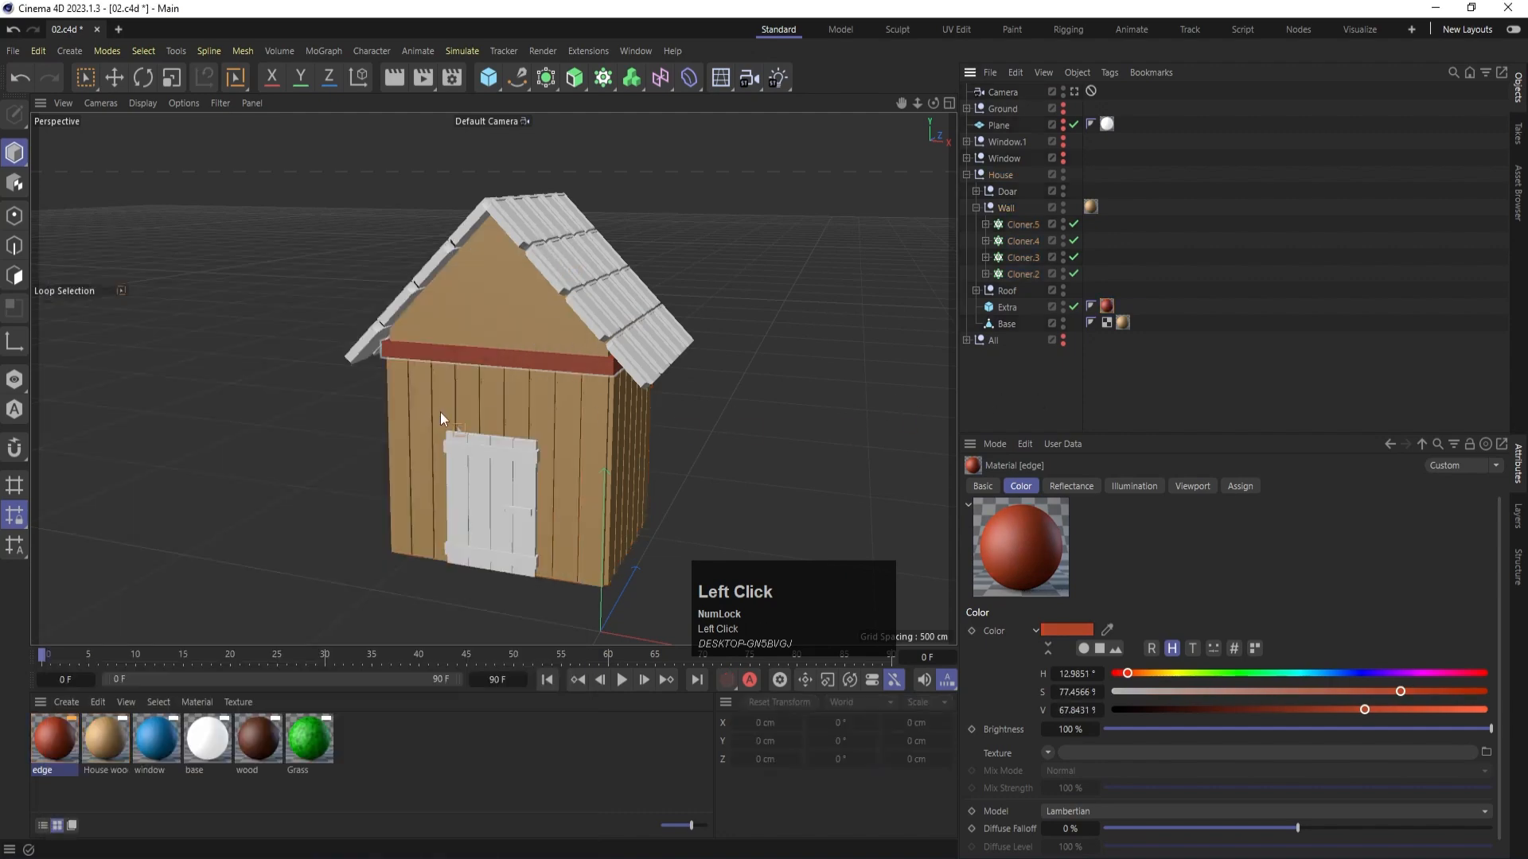
- Render the viewport to check the wall and trim materials from the front corner of the house
scroll(479, 364, "up", 6)
left_click_drag(575, 347, 528, 371, "alt")
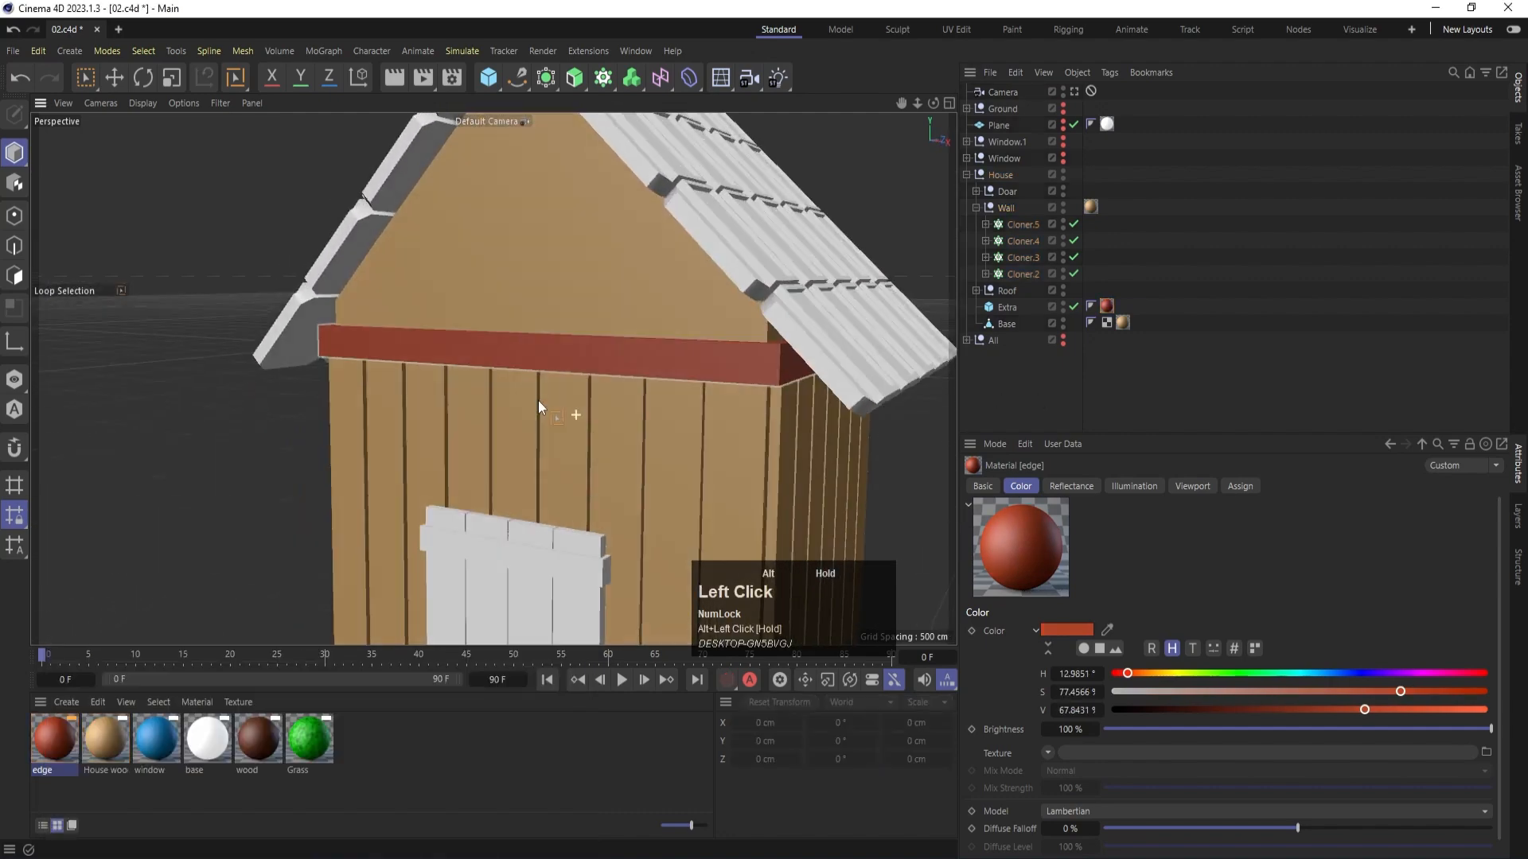
scroll(530, 349, "down", 4)
scroll(538, 358, "down", 2)
key("ctrl+r")
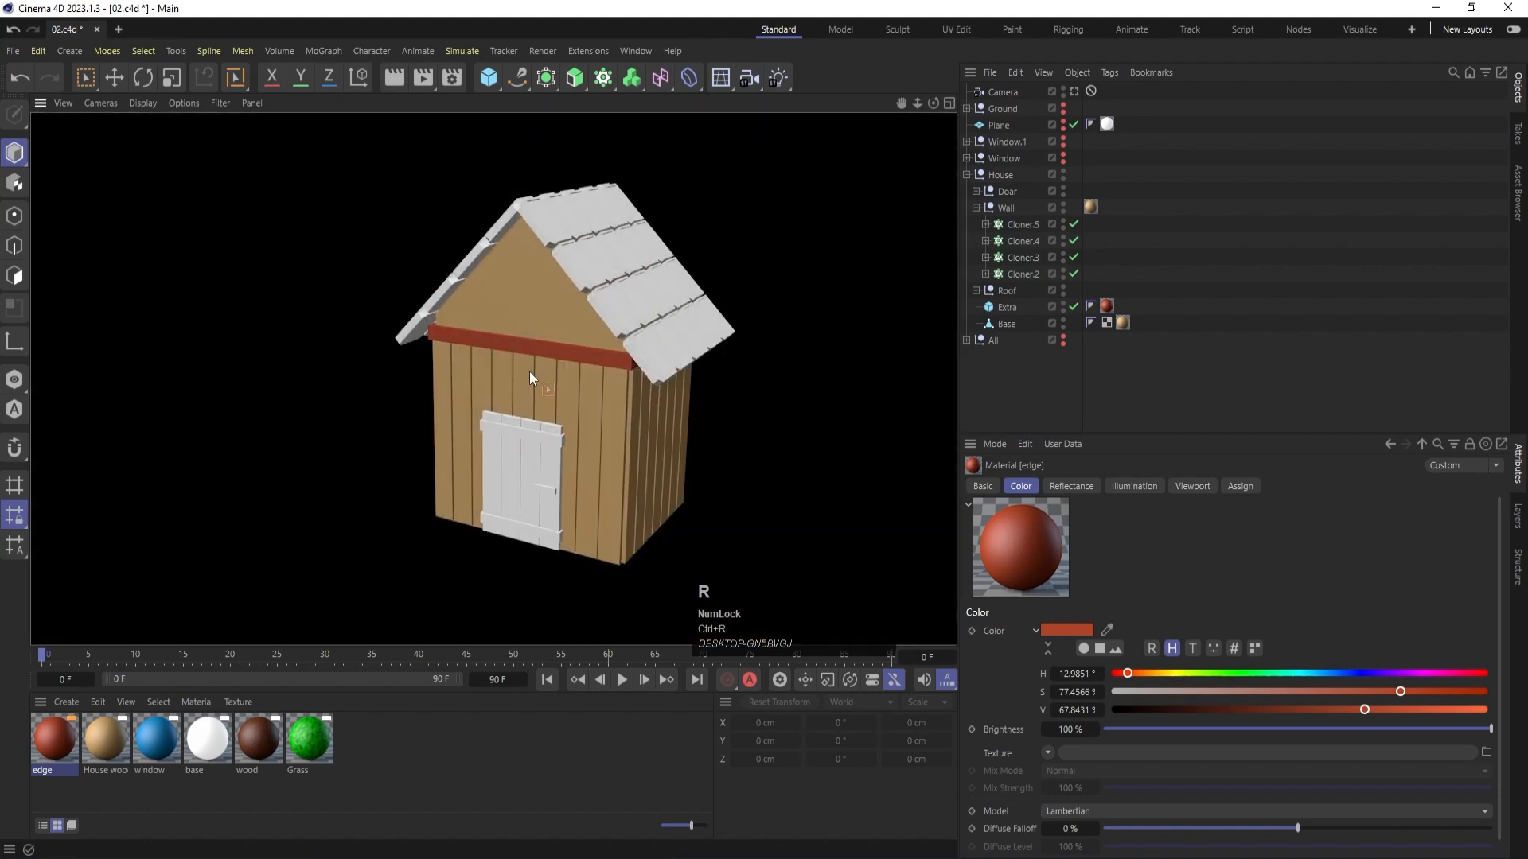
scroll(673, 407, "up", 3)
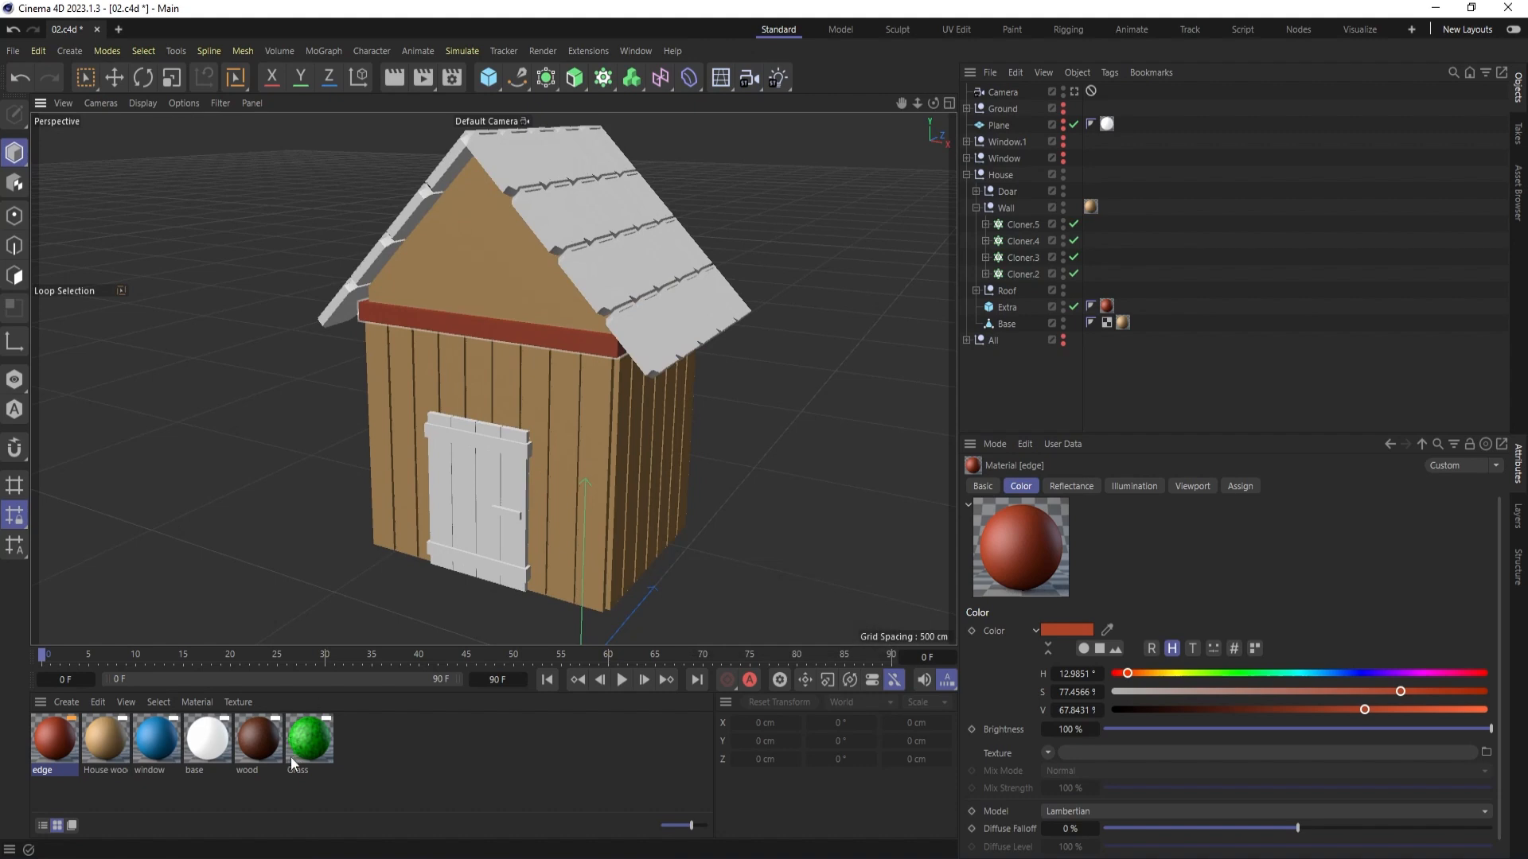
- Apply the wood material to the Doar group and render the viewport to check it
left_click_drag(289, 756, 1009, 193)
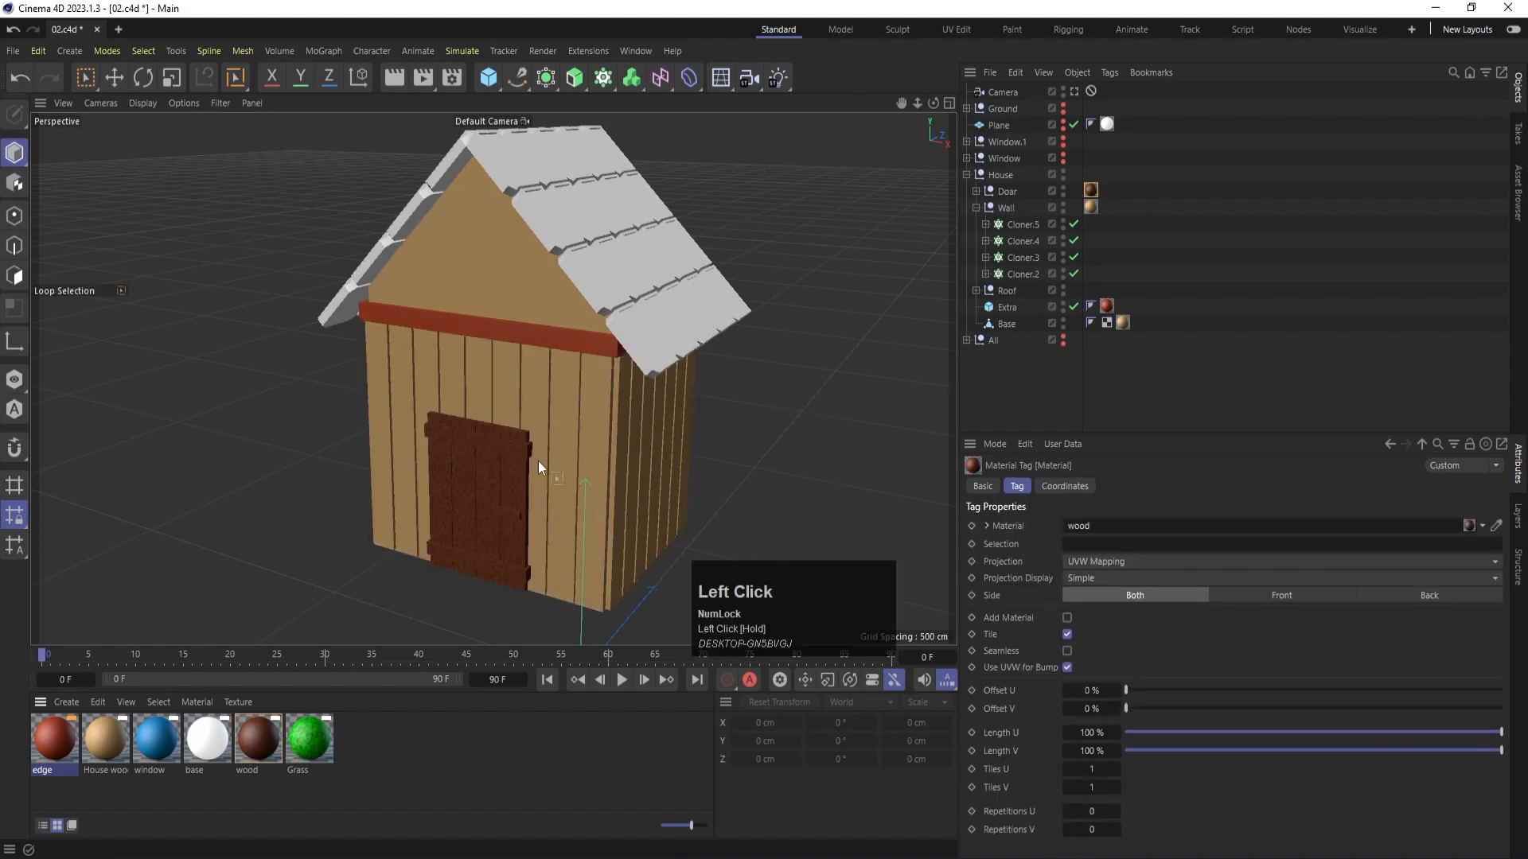
scroll(538, 461, "down", 1)
key("ctrl+r")
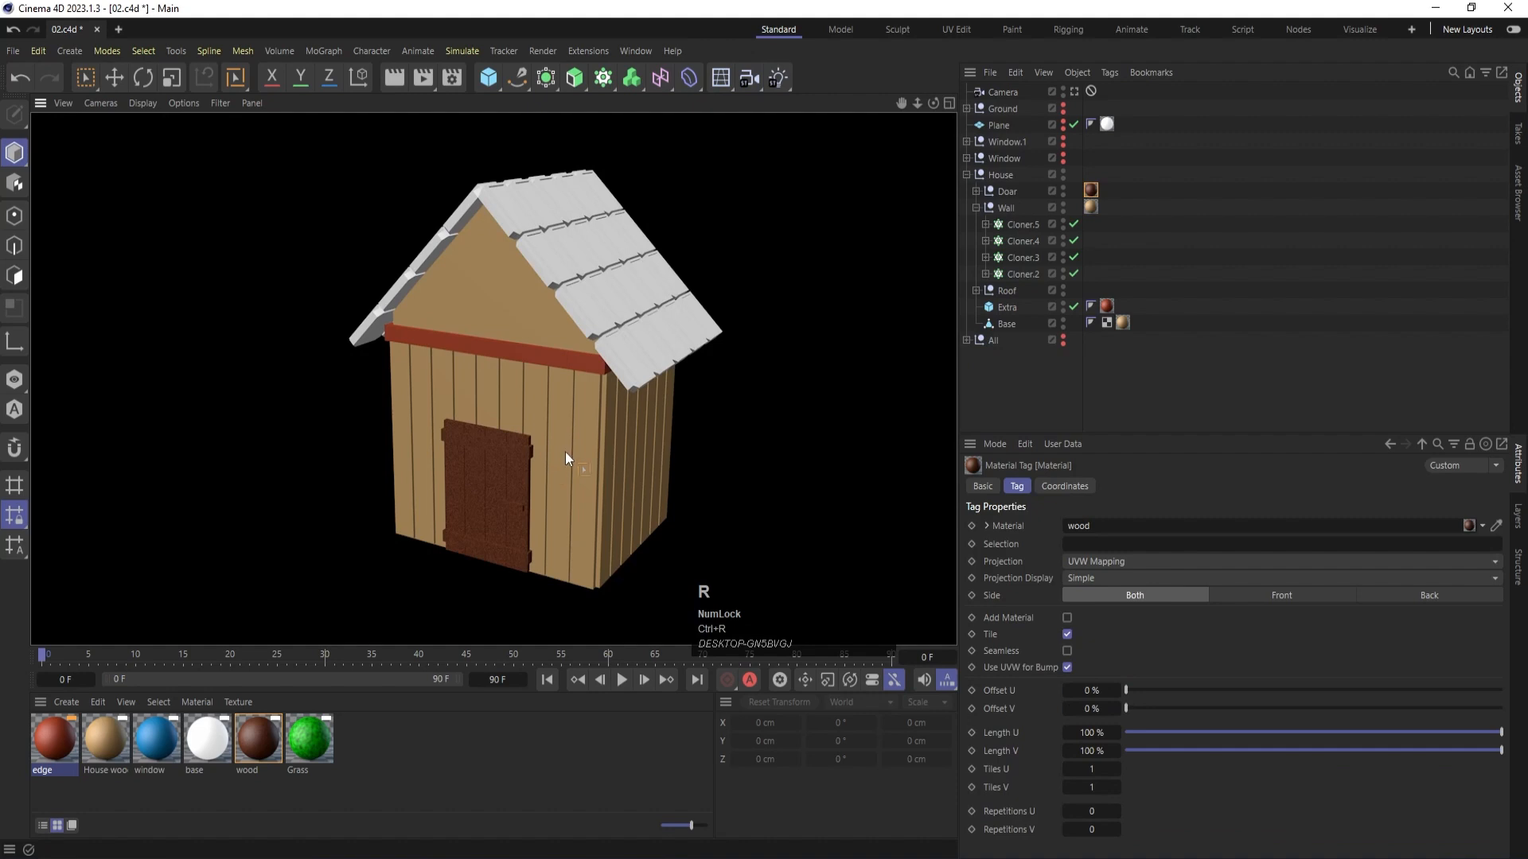
- Apply the edge material to the Roof group so all roof tiles share the trim's red
scroll(511, 384, "down", 2)
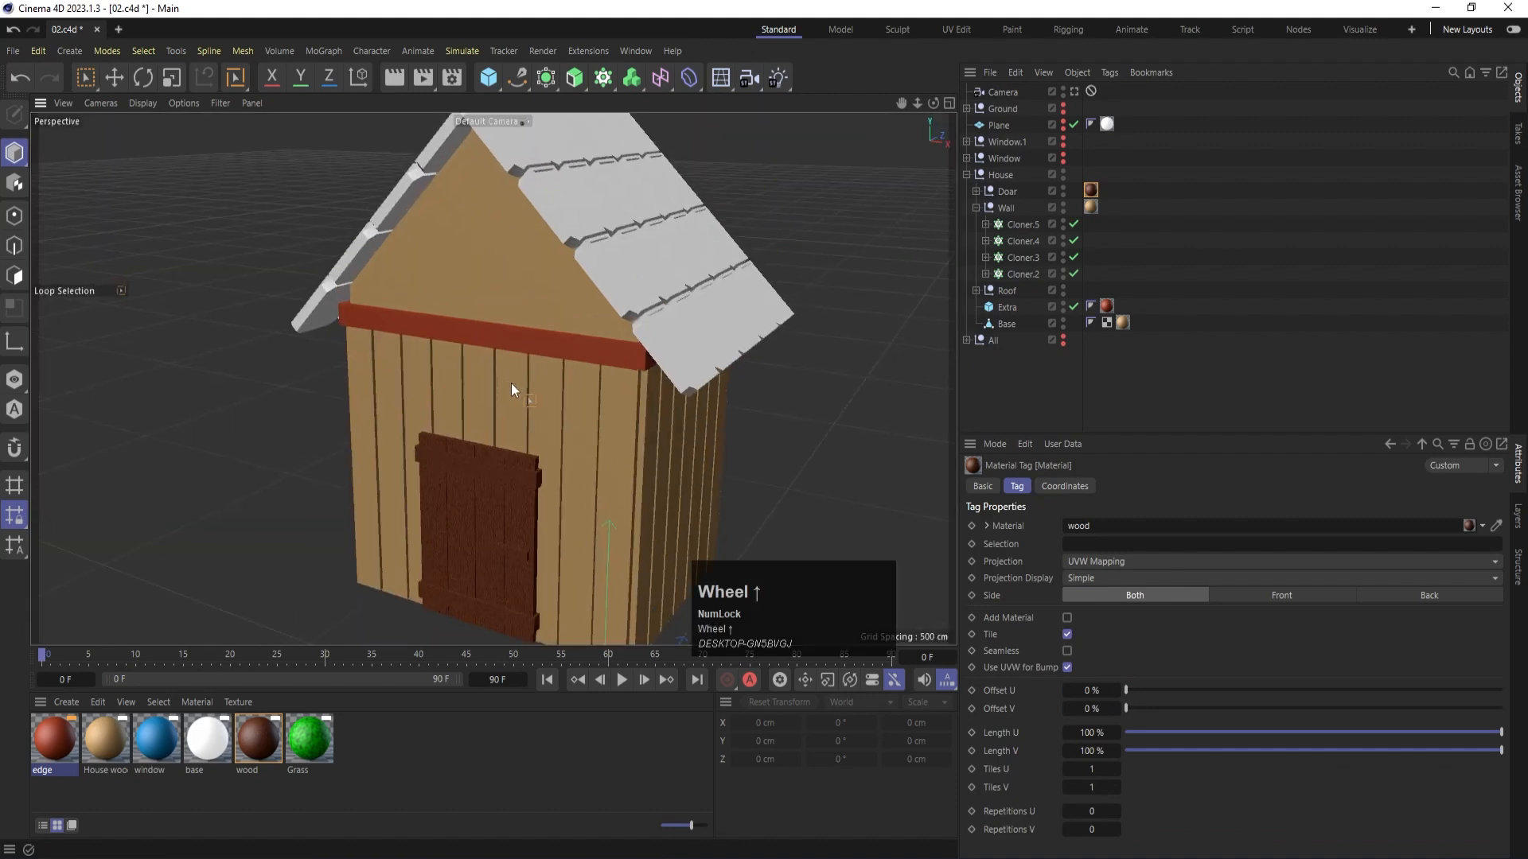
left_click_drag(537, 360, 607, 274, "alt")
middle_click_drag(607, 275, 607, 323, "alt")
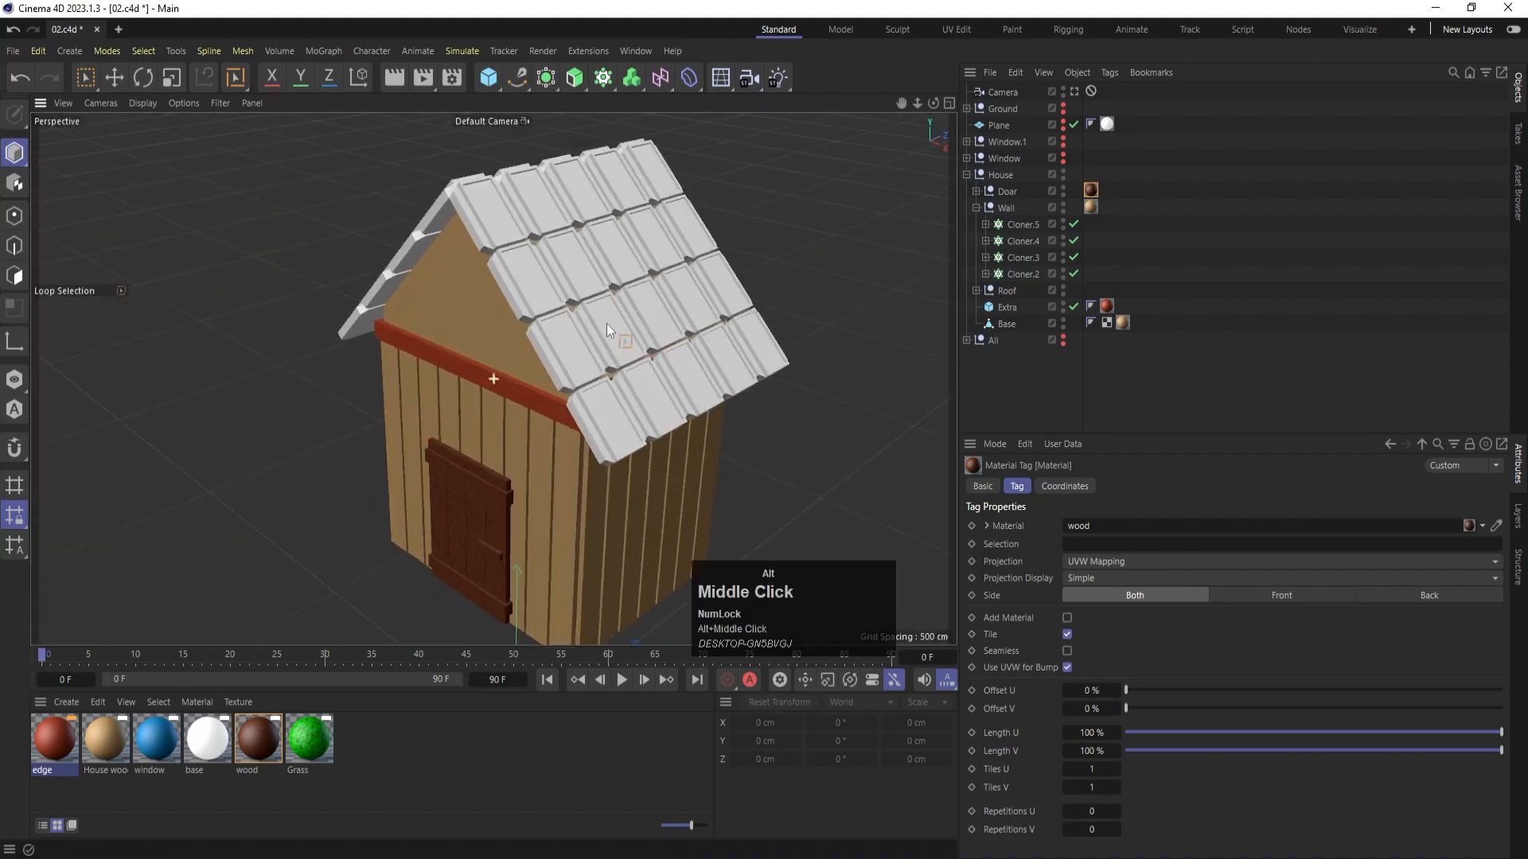
left_click(59, 738)
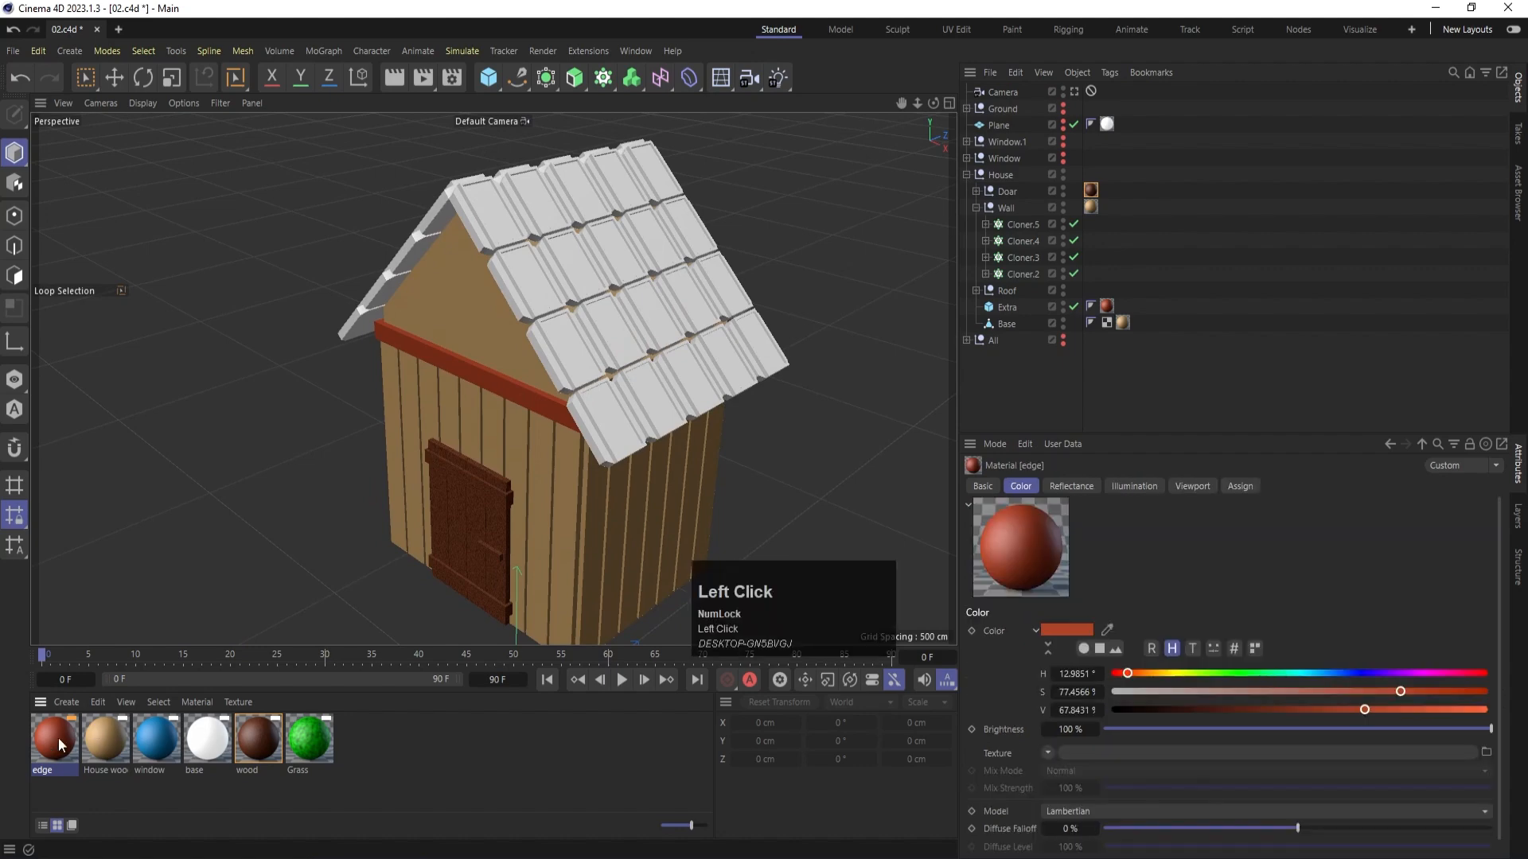
left_click_drag(59, 737, 1001, 293)
scroll(611, 385, "down", 3)
left_click_drag(611, 385, 586, 409, "alt")
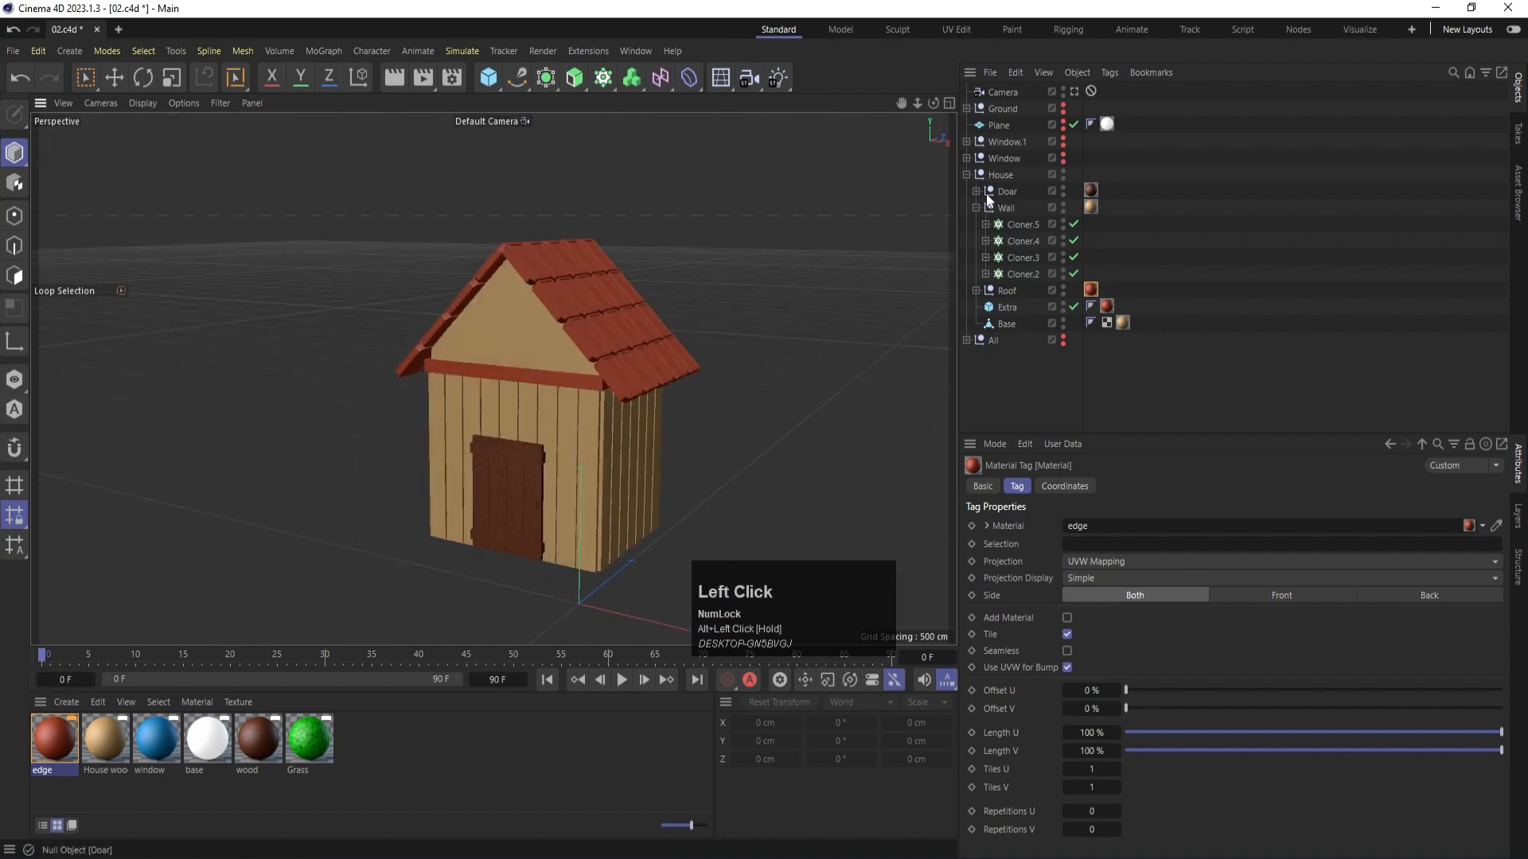
- Move the Lamp.1 and Lamp groups out of All and hide the House group to isolate the lamps
left_click(965, 175)
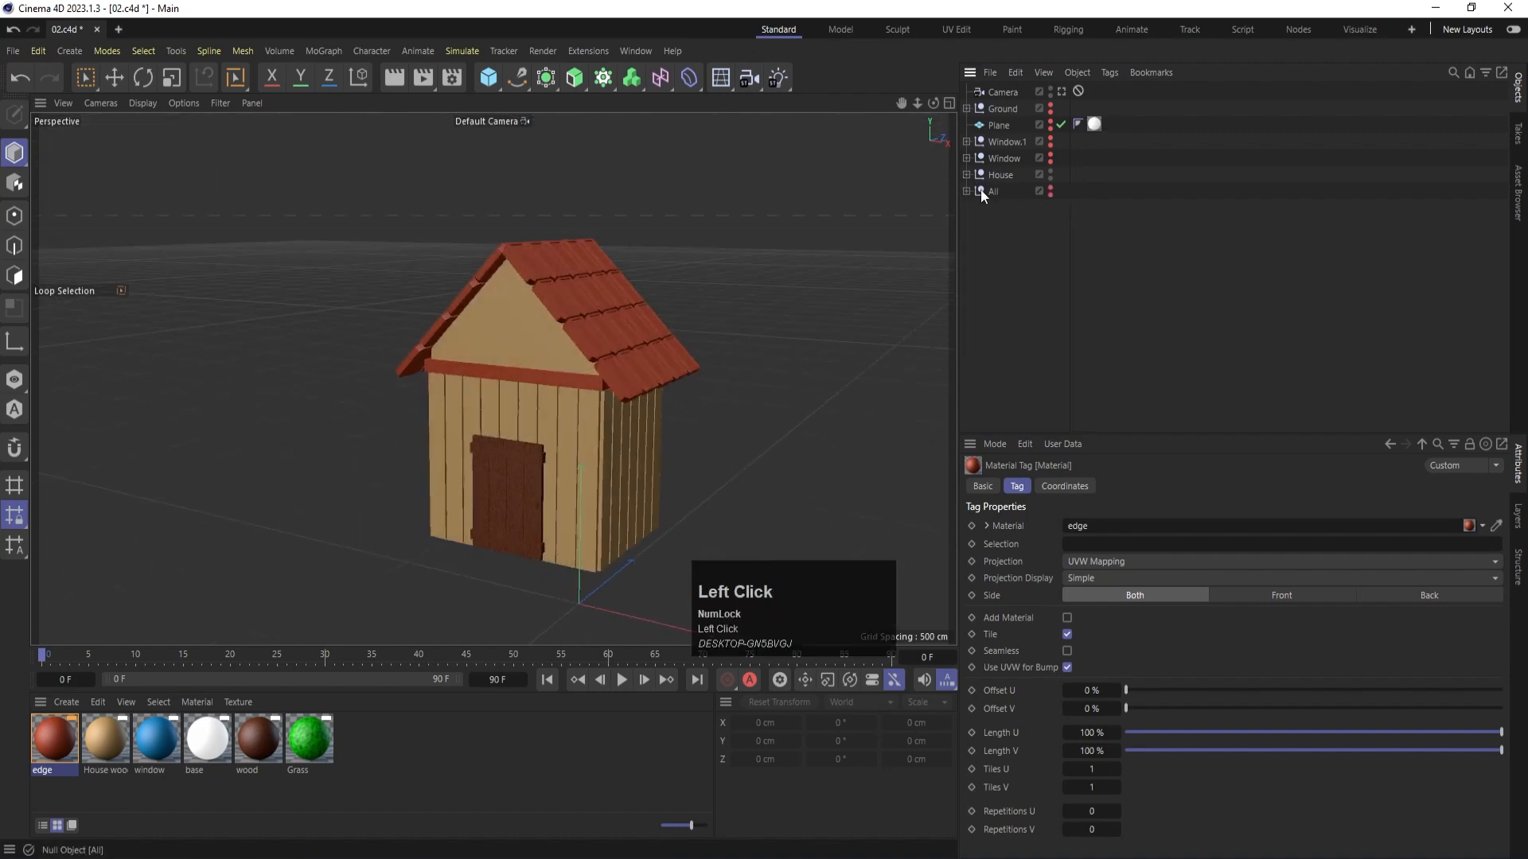
left_click(967, 191)
left_click(1009, 208)
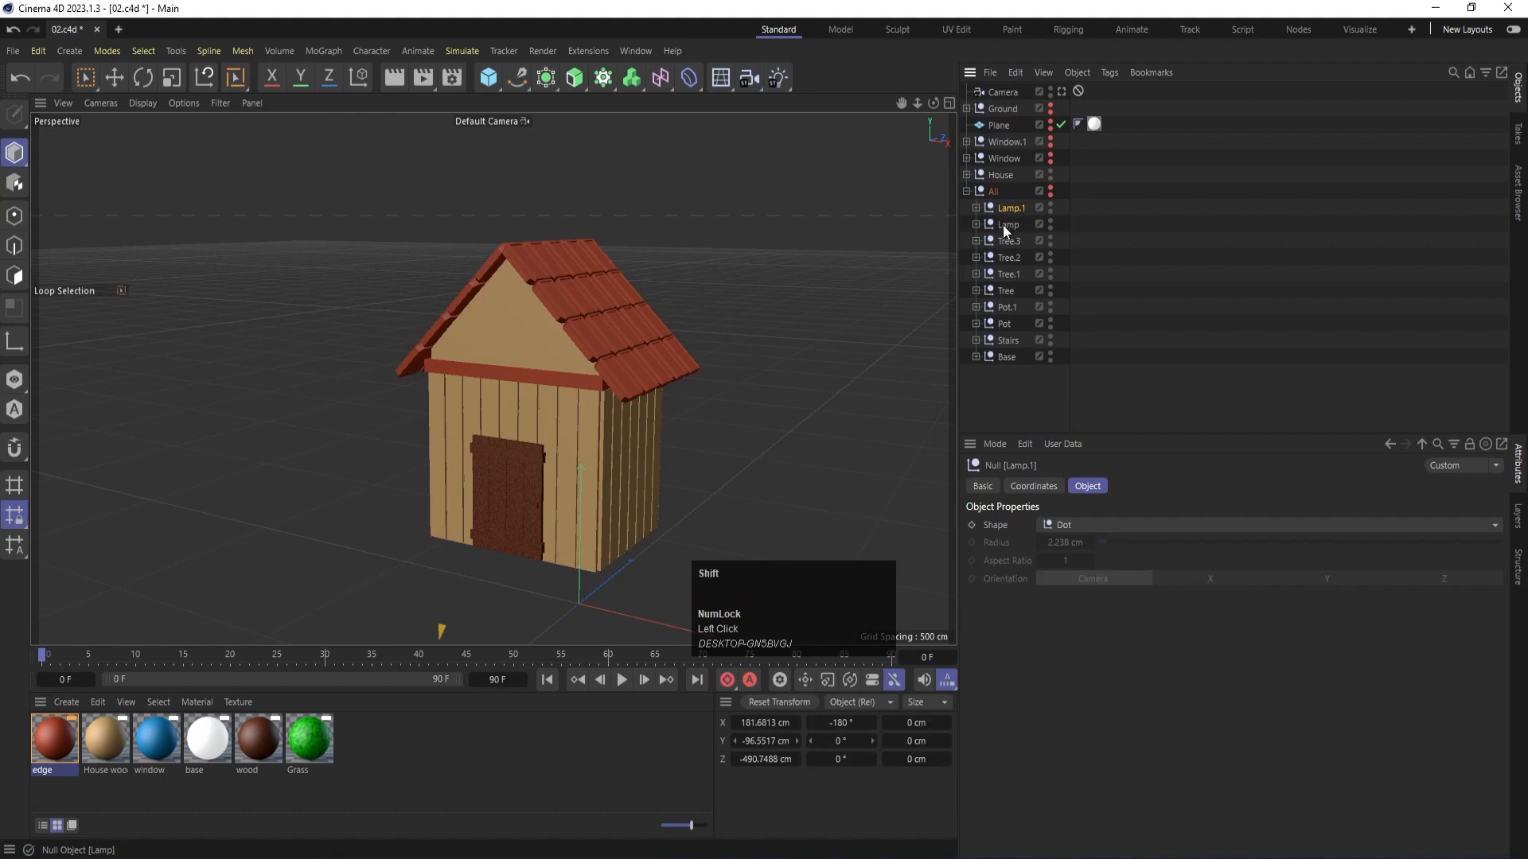
left_click(1004, 224, "shift")
left_click_drag(1010, 213, 998, 185, "alt")
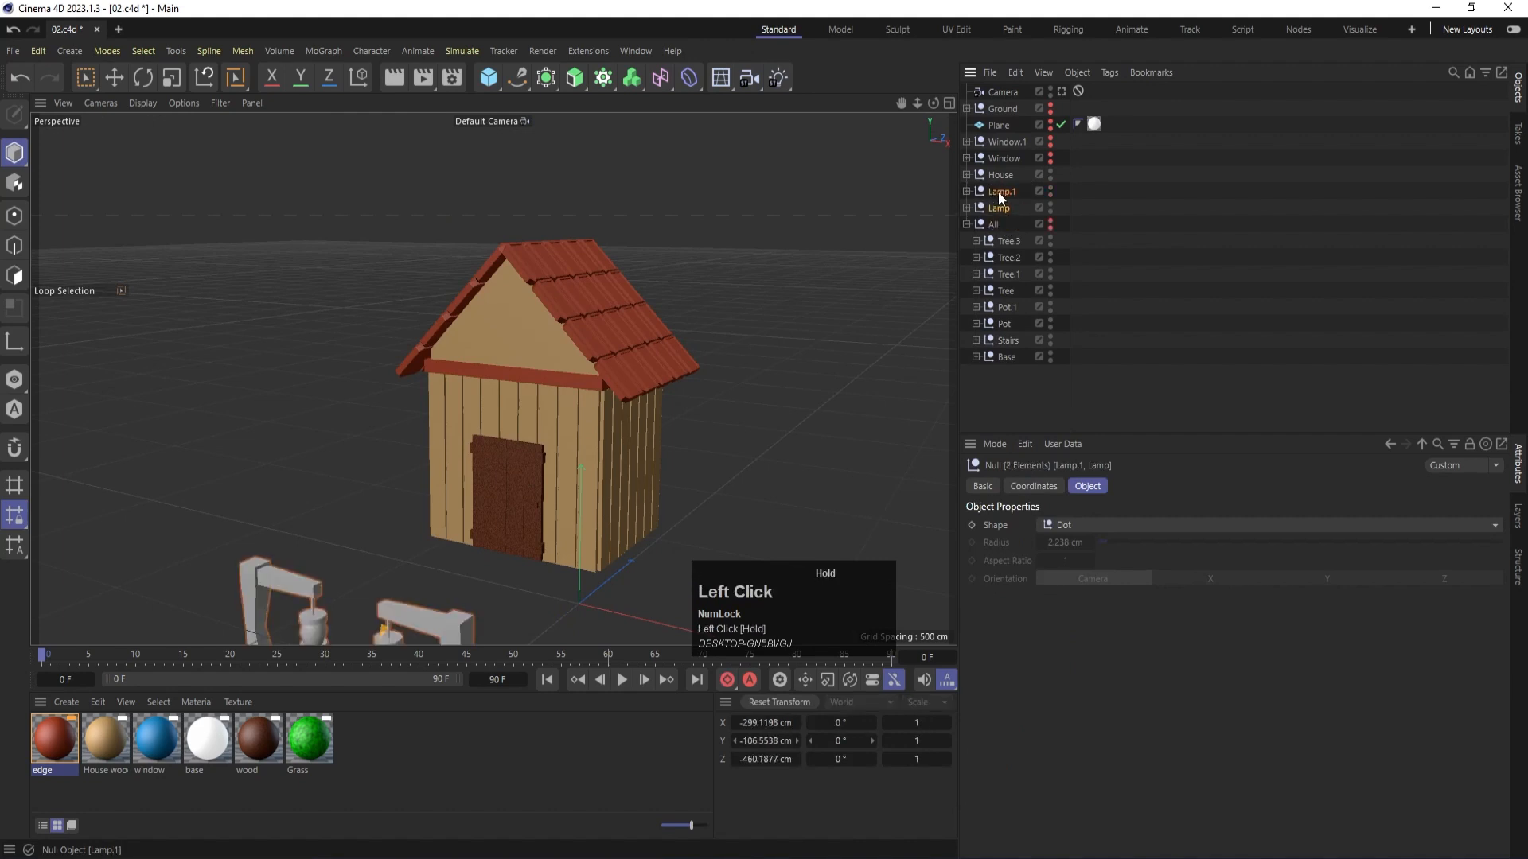
left_click(1050, 173)
left_click(602, 408)
- Apply the wood material to the post and arm of both lamps
middle_click_drag(434, 377, 499, 367, "alt")
scroll(464, 402, "up", 5)
left_click(331, 437)
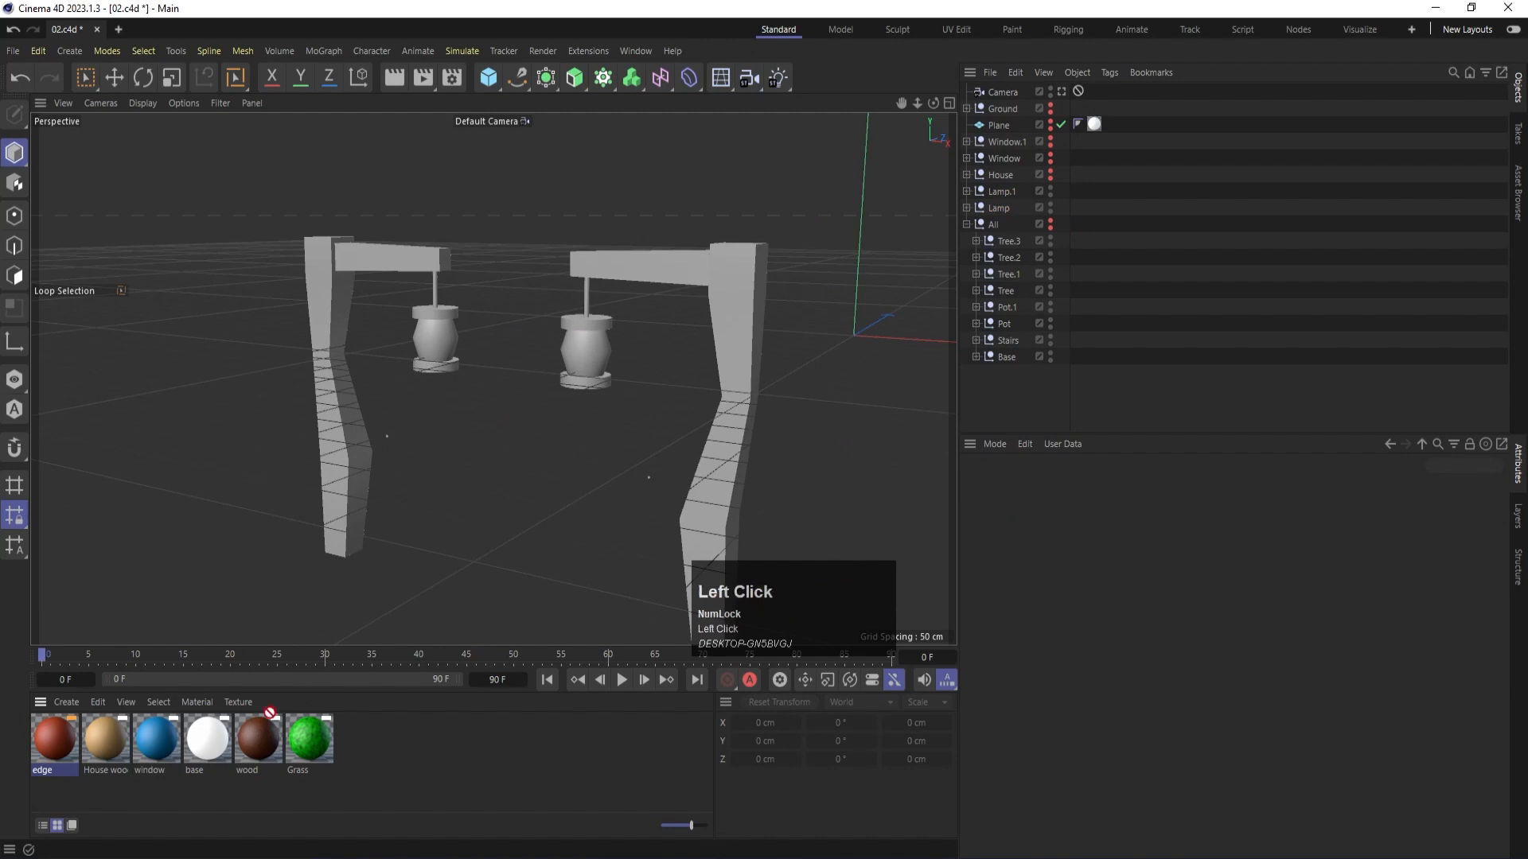
left_click_drag(331, 437, 331, 437)
left_click_drag(250, 752, 733, 377)
- Create another new material and apply it to the hanging lantern cylinders of both lamps
scroll(462, 313, "up", 3)
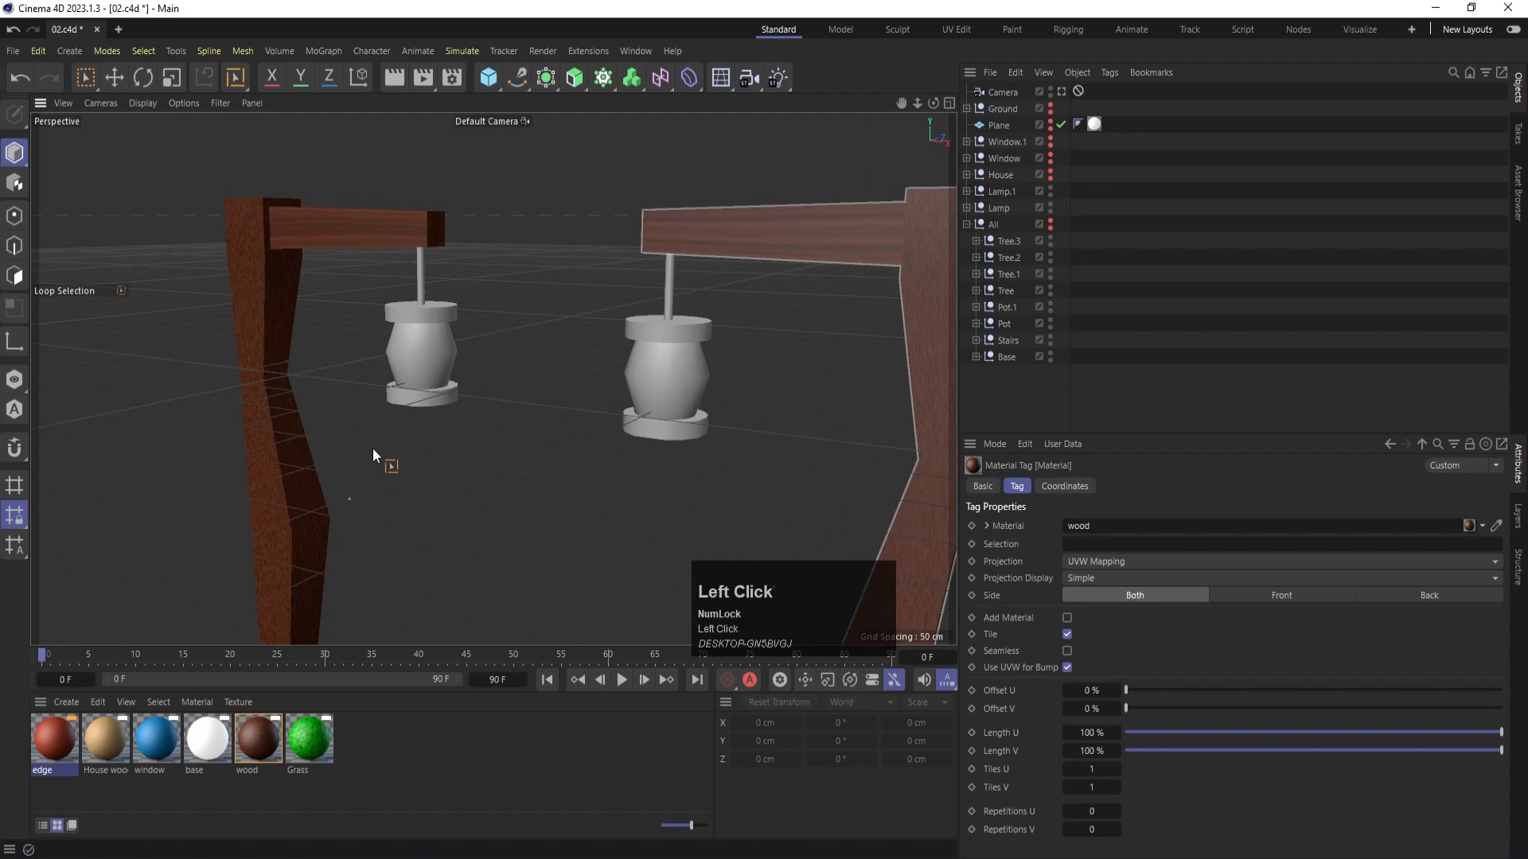
key("9")
key("e")
left_click(404, 766)
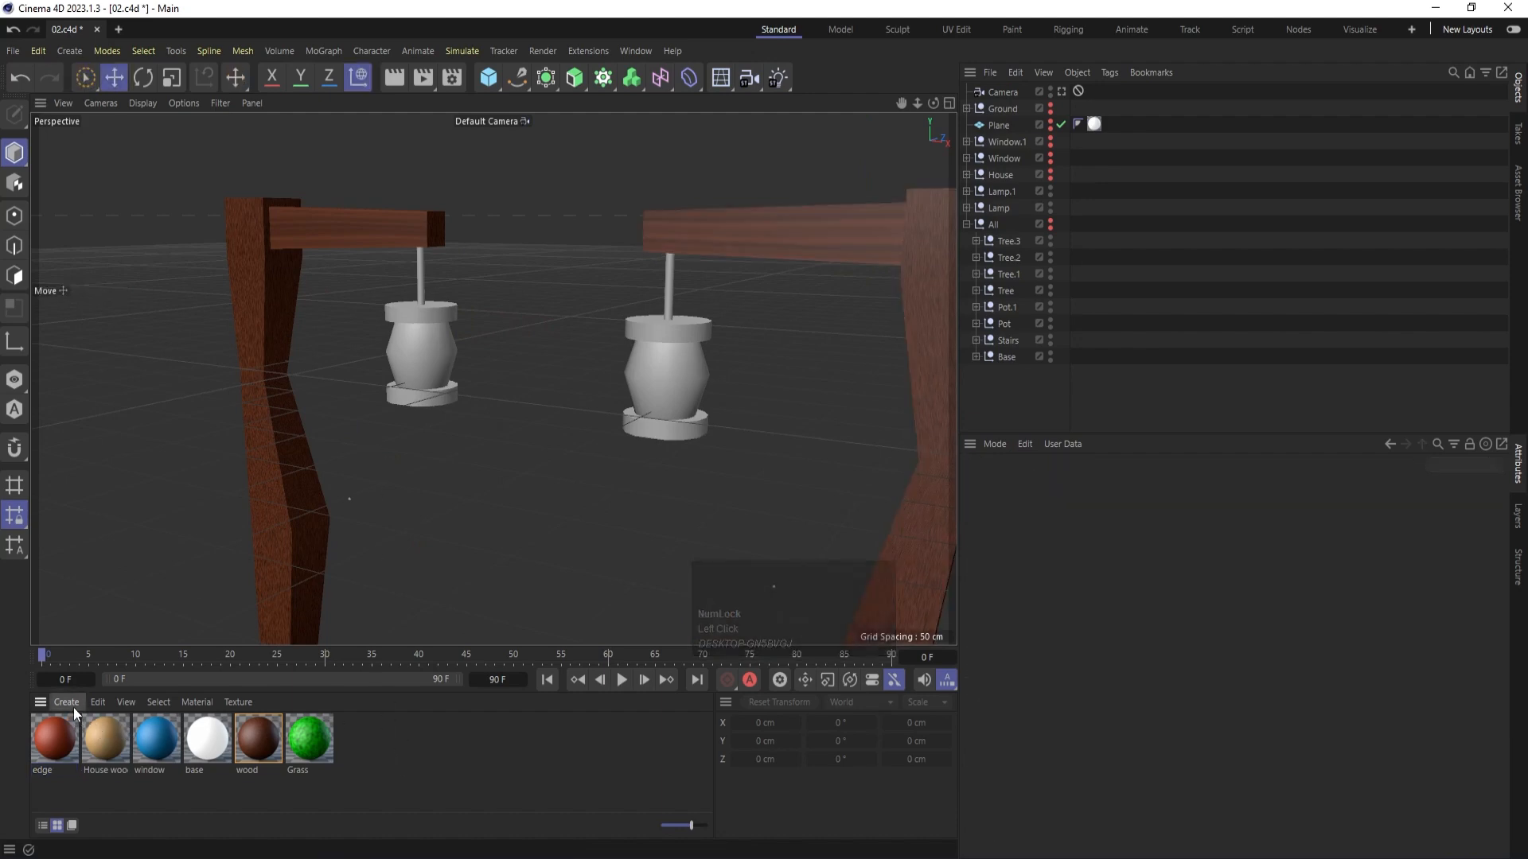
double_click(88, 791)
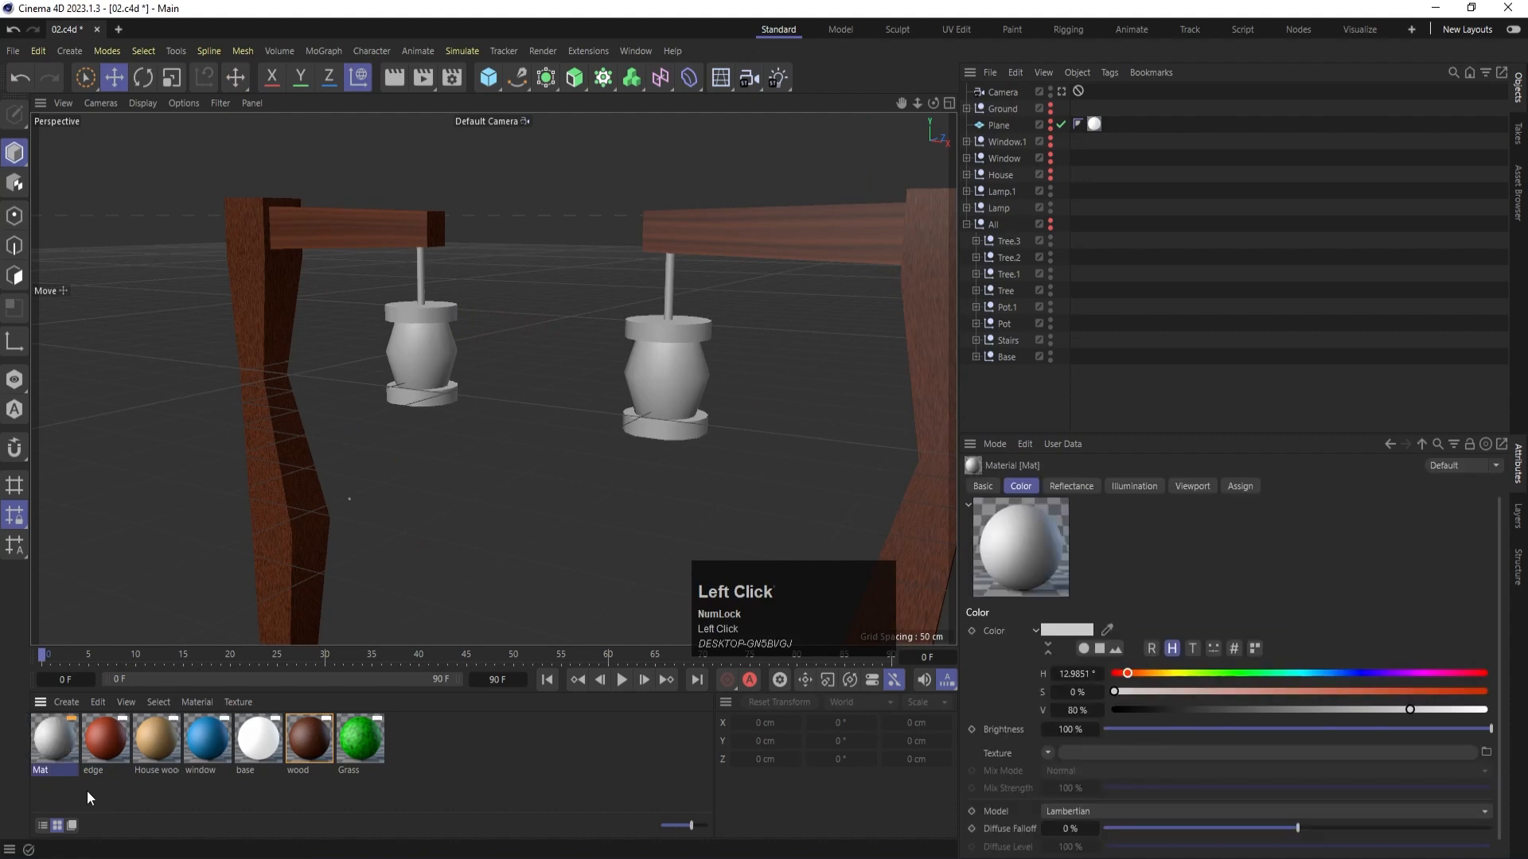
left_click_drag(55, 736, 449, 368)
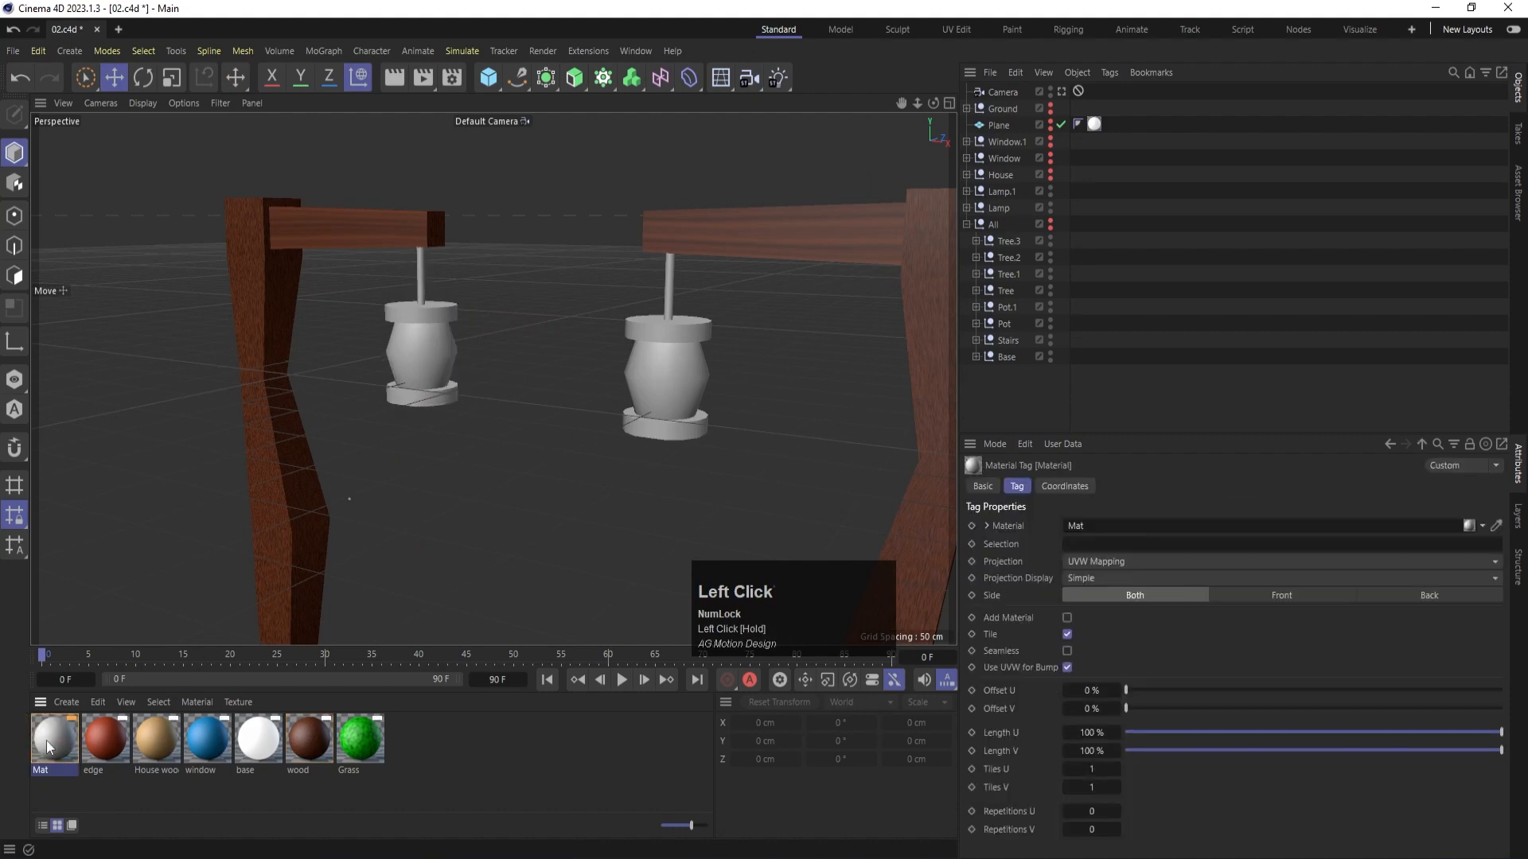
left_click_drag(49, 748, 720, 374)
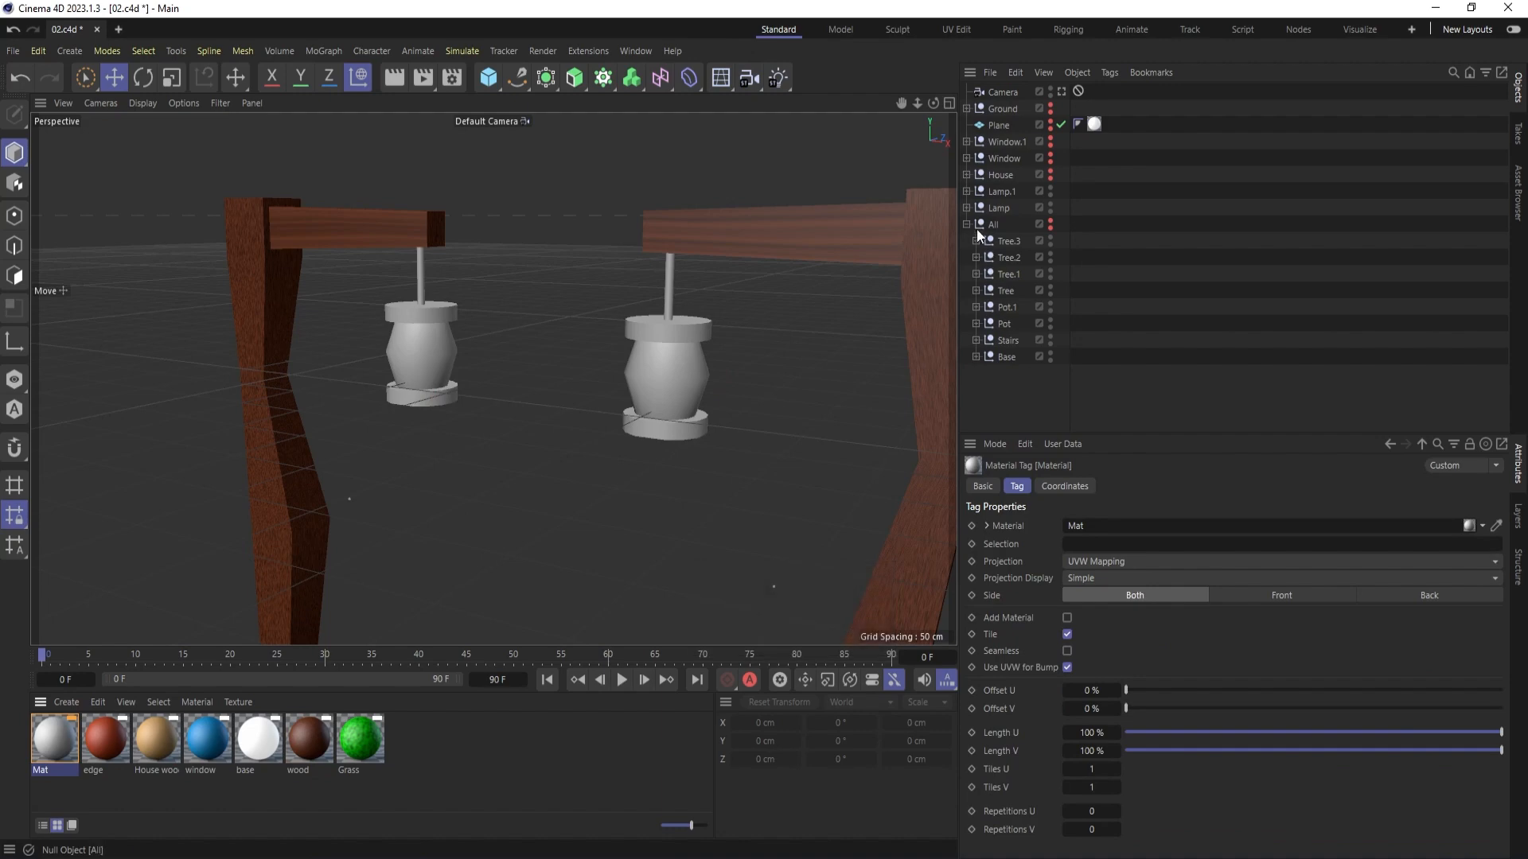
- Expand both lamp groups, select the Lamp group's Cylinder and switch to polygon mode
left_click(967, 208)
left_click(966, 191)
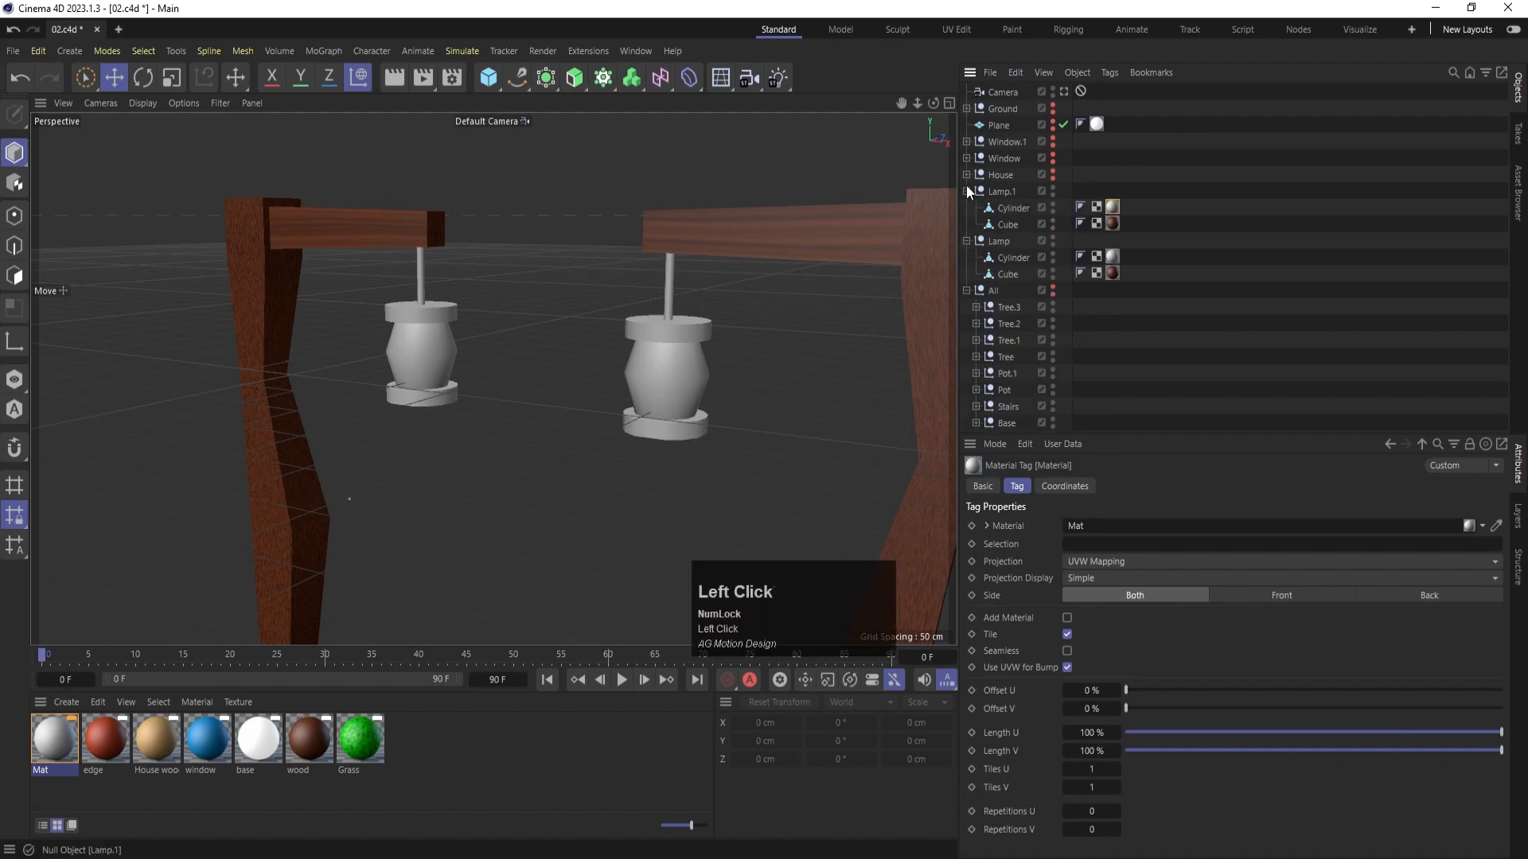
left_click(433, 332)
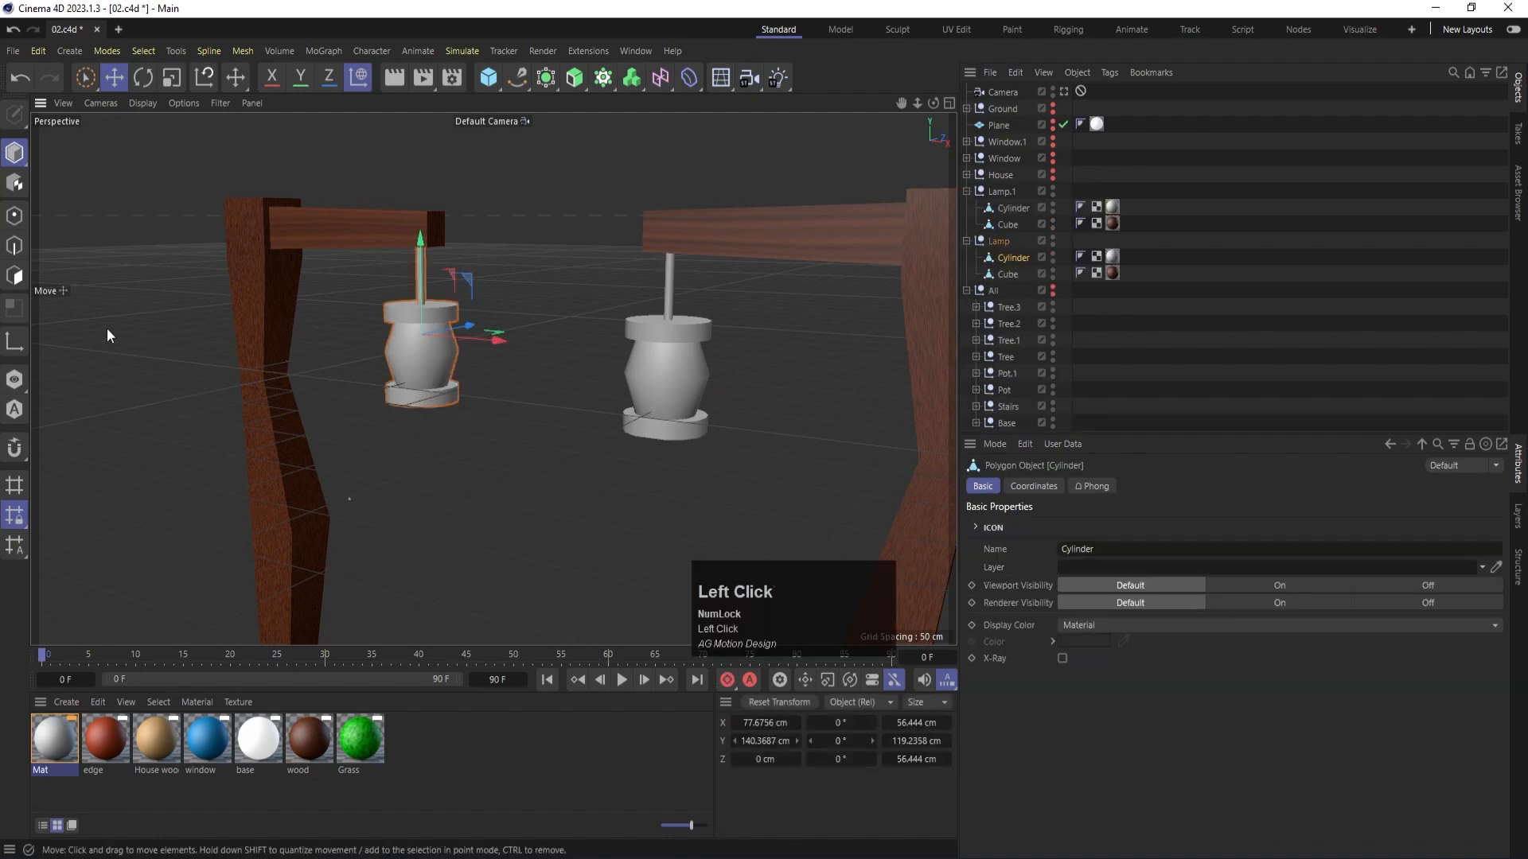
left_click(15, 278)
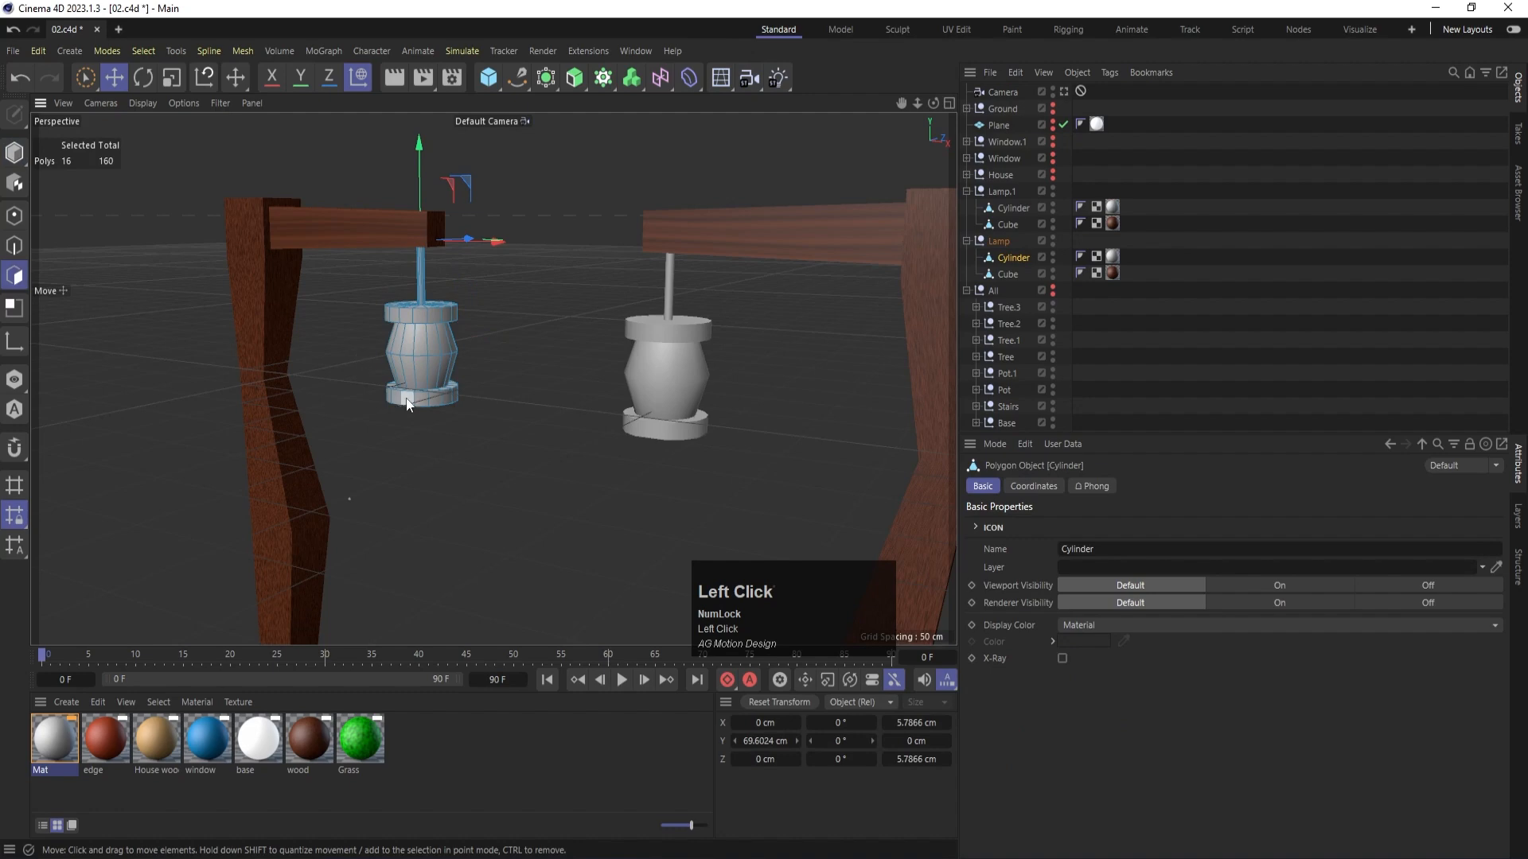
- Open the new lantern material for editing and rename it Lamp
left_click(51, 742)
double_click(51, 742)
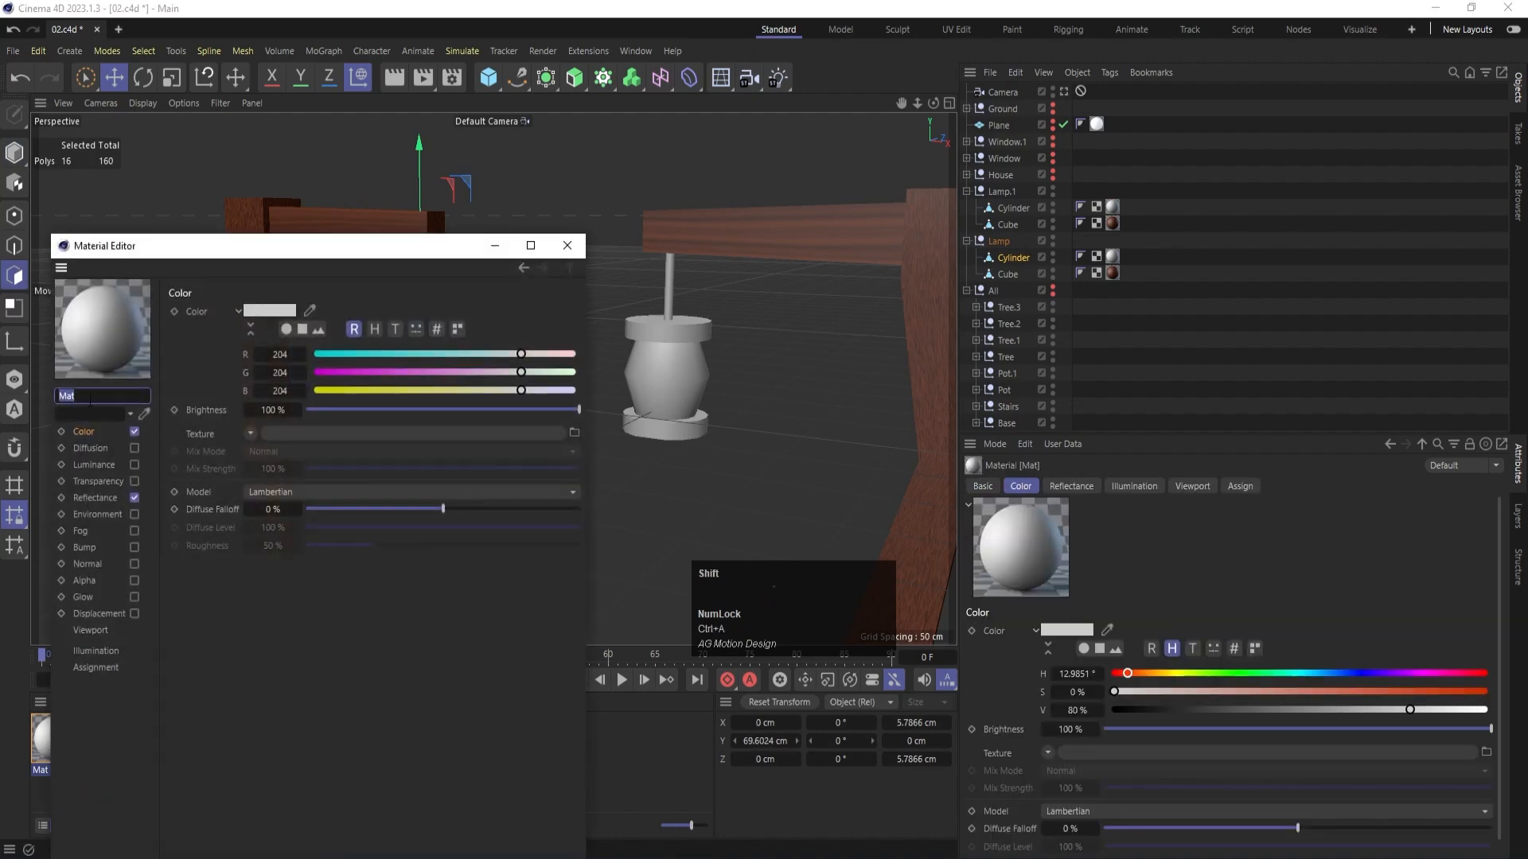
type("Lamp")
key("Return")
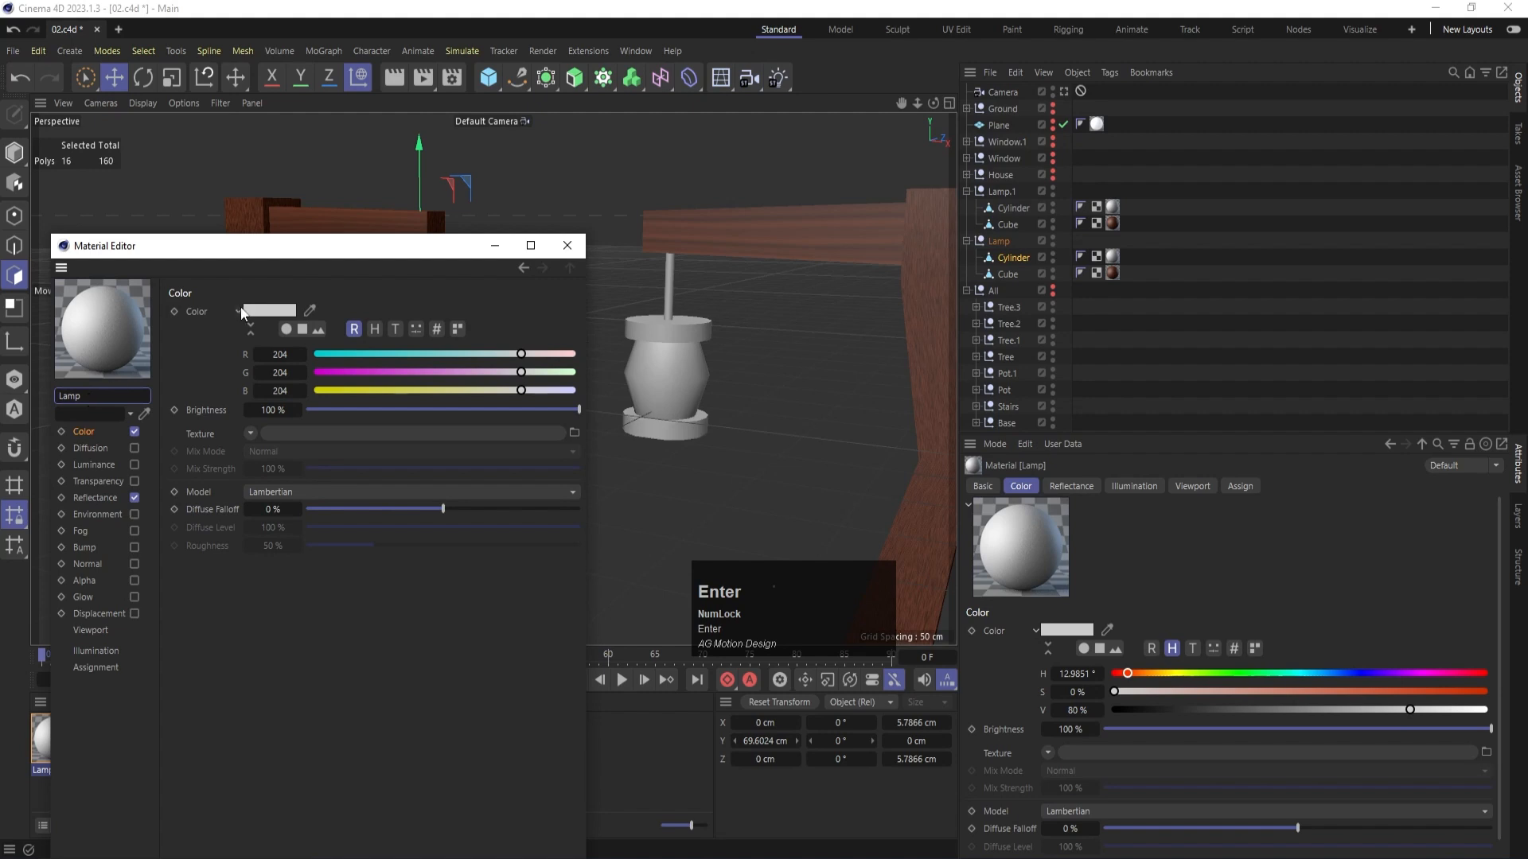
- Color the Lamp material orange with RGB values 204, 120, 59 and close the material editor
left_click(414, 371)
left_click(431, 388)
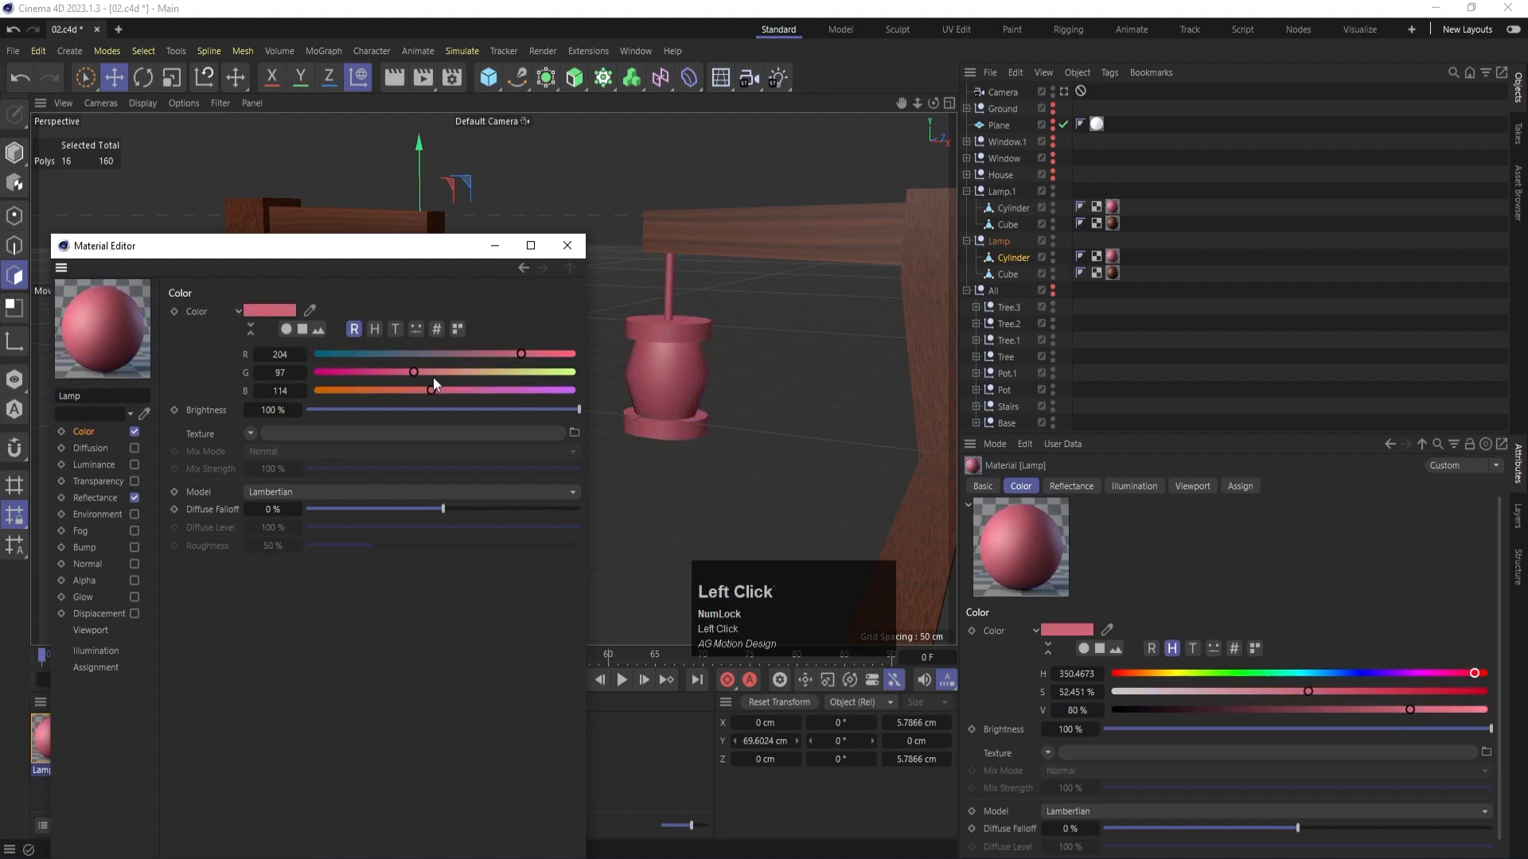
left_click(437, 371)
left_click_drag(403, 390, 376, 390)
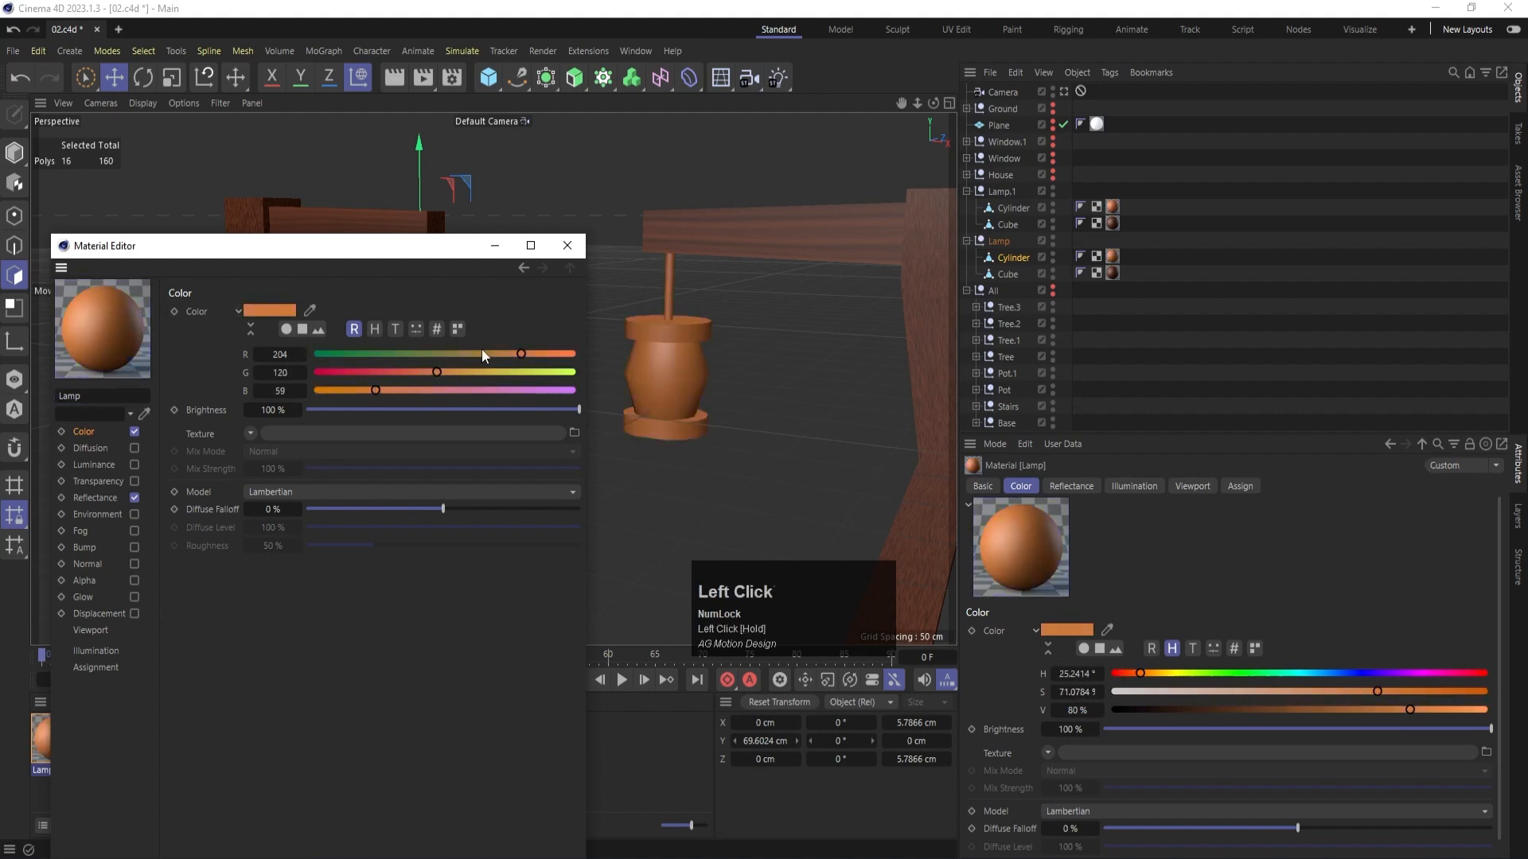
left_click(566, 245)
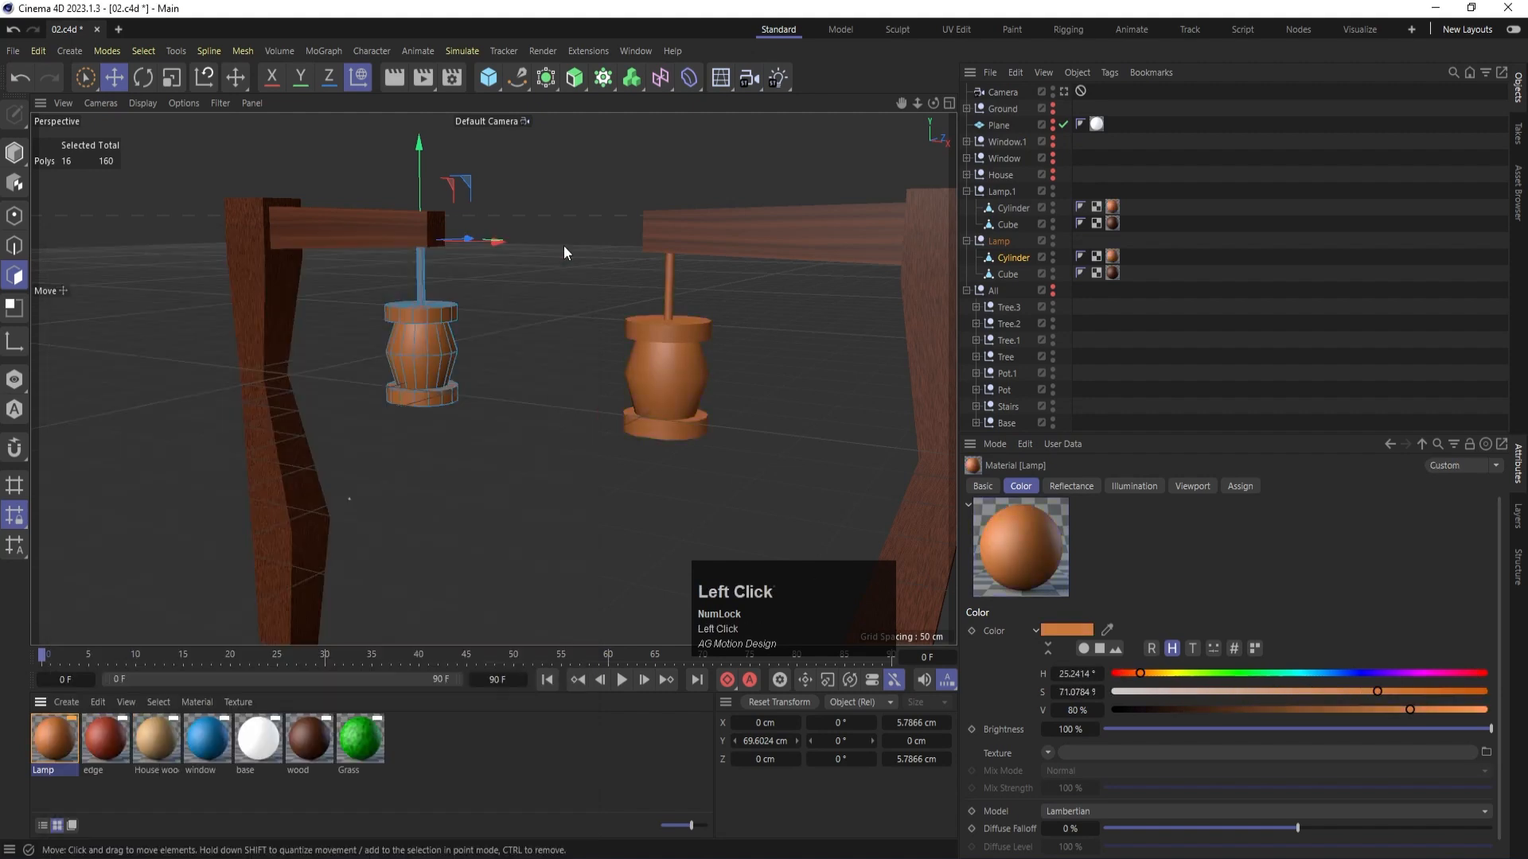
- Create another new material and rename it glow
double_click(65, 784)
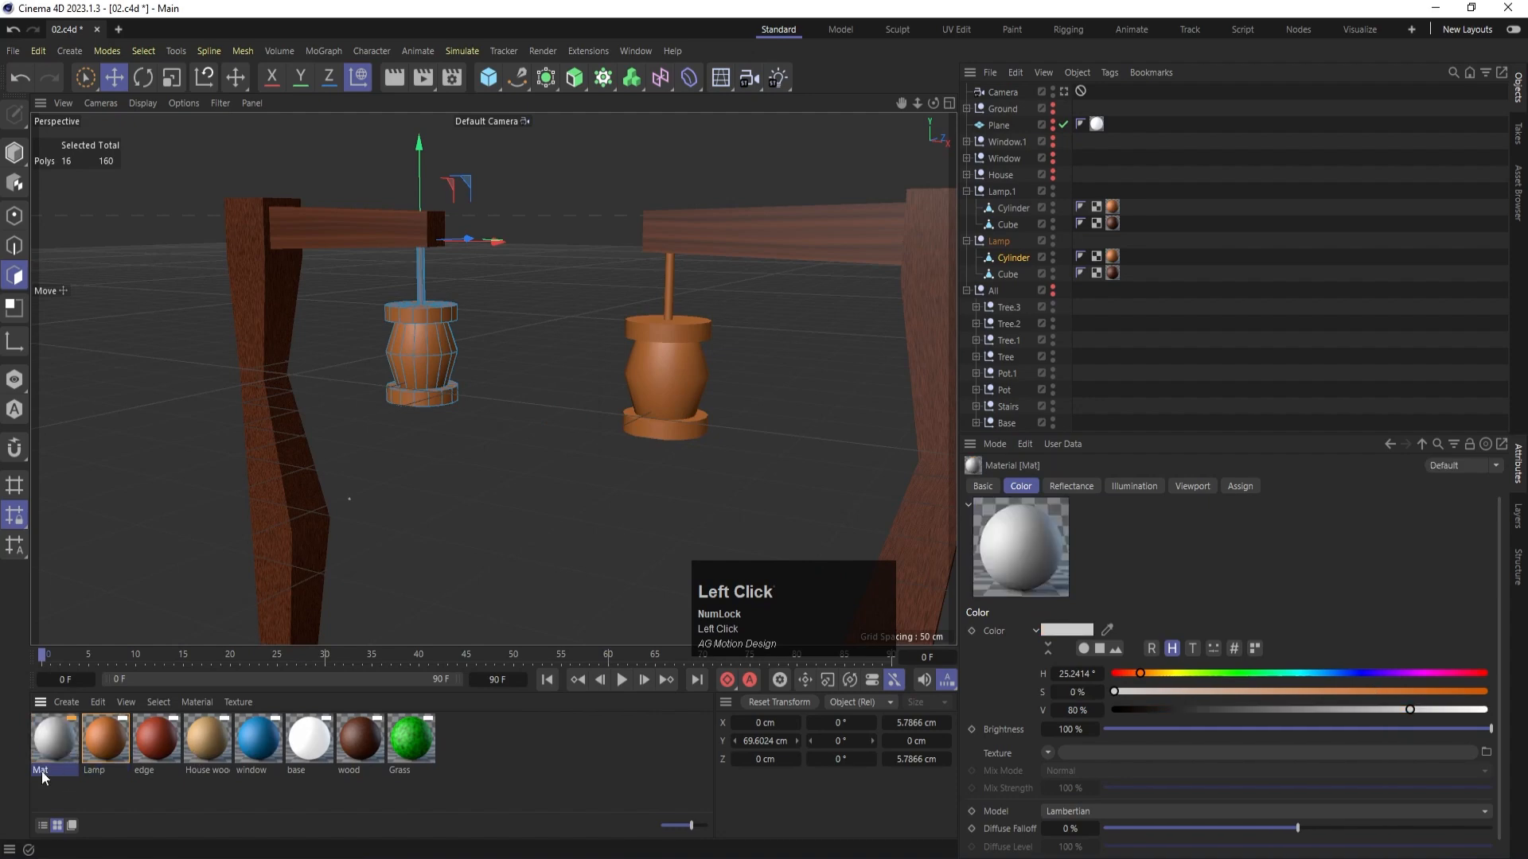
double_click(41, 771)
type("glow")
key("Return")
- Set the glow material's color to bright yellow, about H 59°, S 79% and V 100%, and close the material editor
double_click(47, 751)
left_click_drag(506, 390, 368, 395)
left_click_drag(519, 372, 587, 353)
left_click(576, 249)
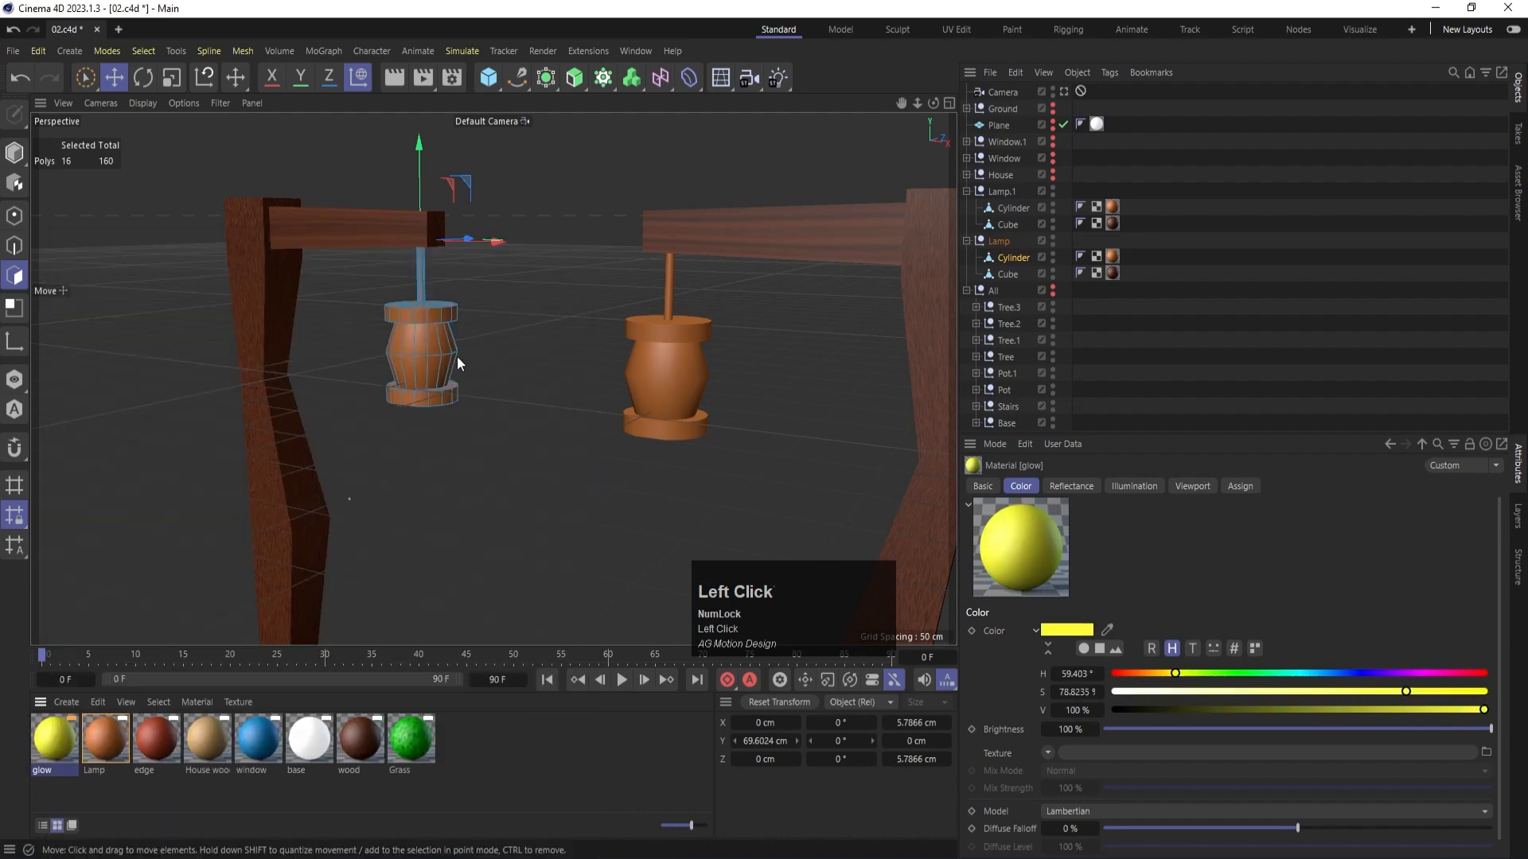
- Loop-select the two middle polygon bands of the Lamp group's Cylinder and apply the glow material to them
key("u")
key("l")
left_click(428, 340)
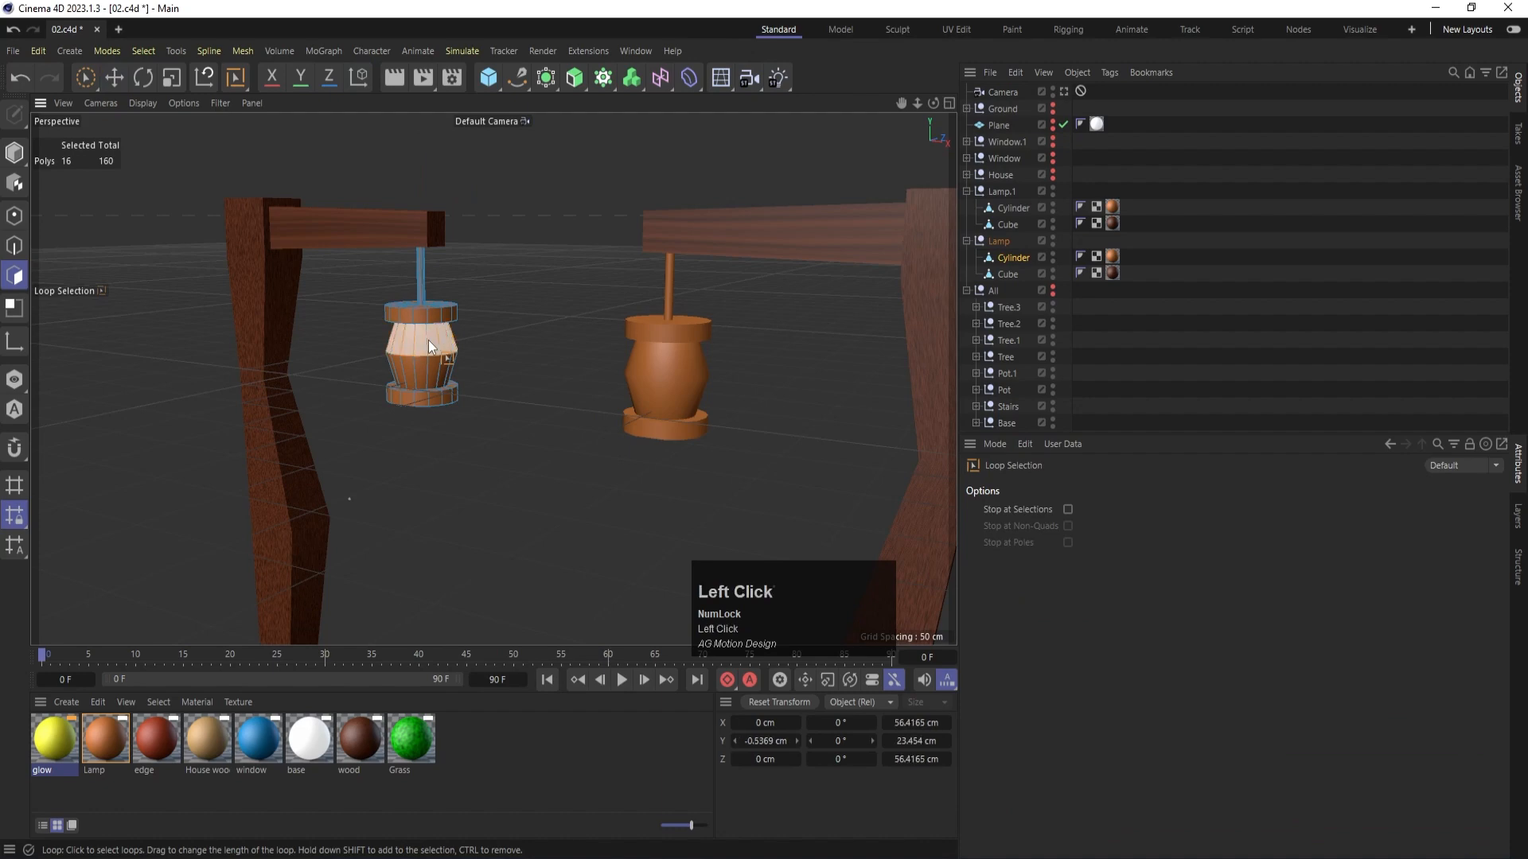
left_click(433, 367, "shift")
left_click_drag(50, 747, 394, 345)
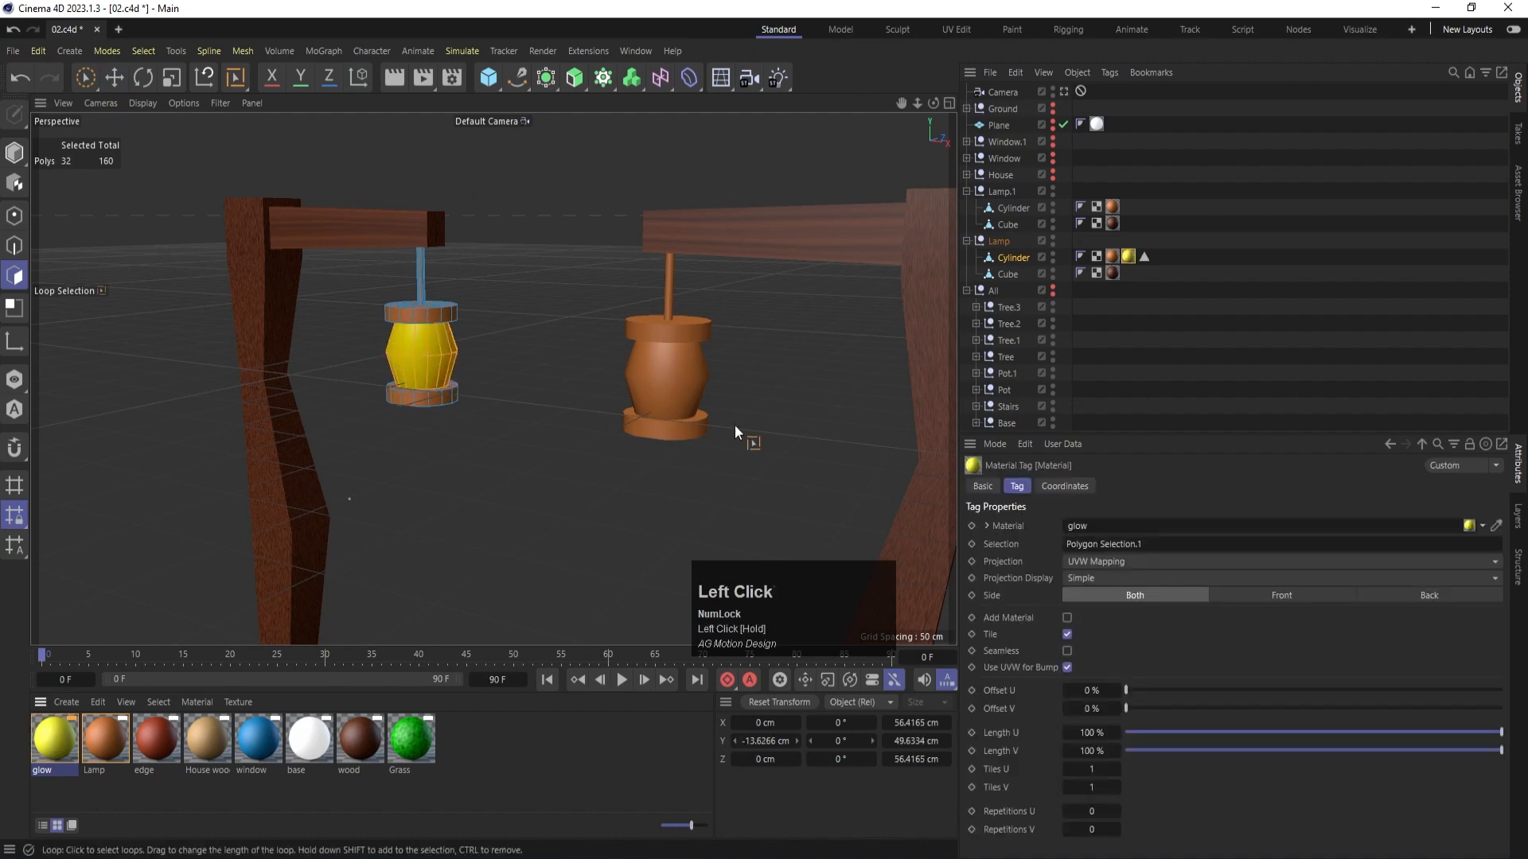
- Loop-select the two middle polygon bands of Lamp.1's Cylinder and apply the glow material to them
left_click(1008, 220)
left_click(1010, 210)
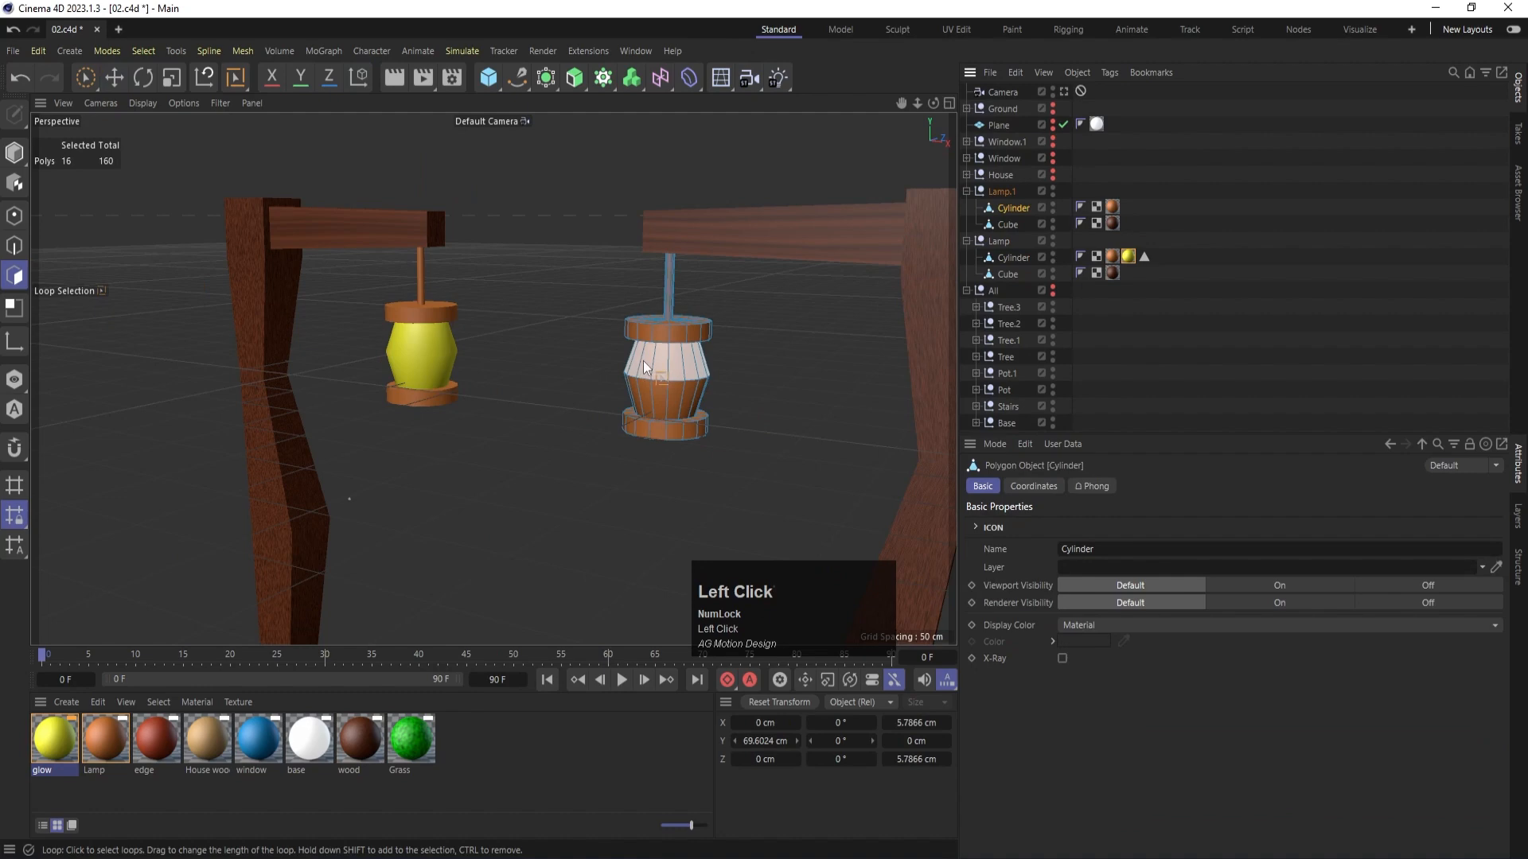
key("u")
key("l")
left_click(667, 398)
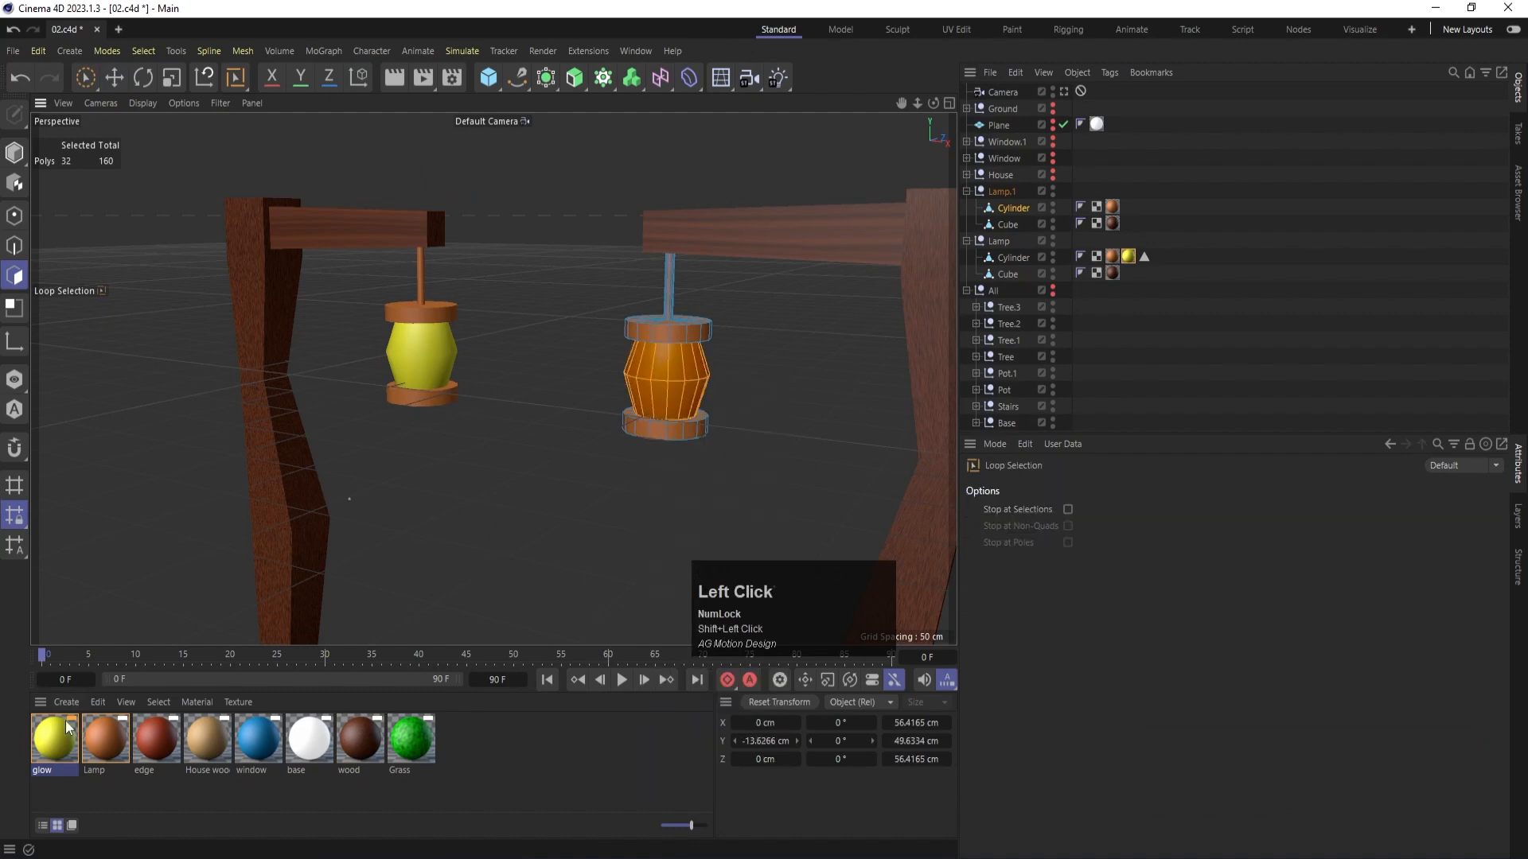
left_click_drag(623, 434, 652, 384)
- Return to model mode, then collapse and hide the Lamp and Lamp.1 groups
left_click(13, 151)
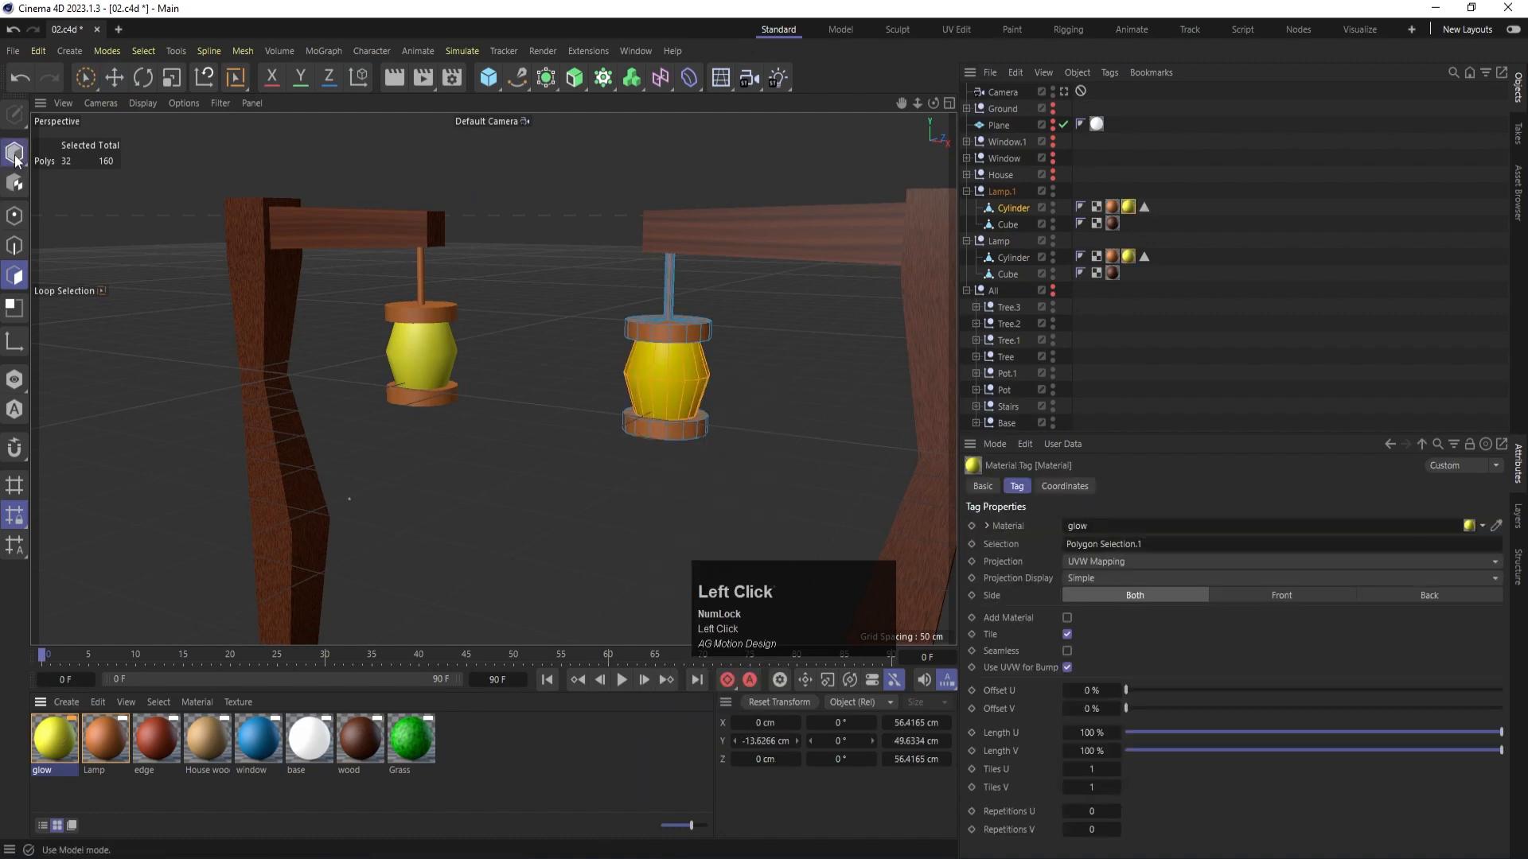
left_click(967, 191)
left_click(967, 207)
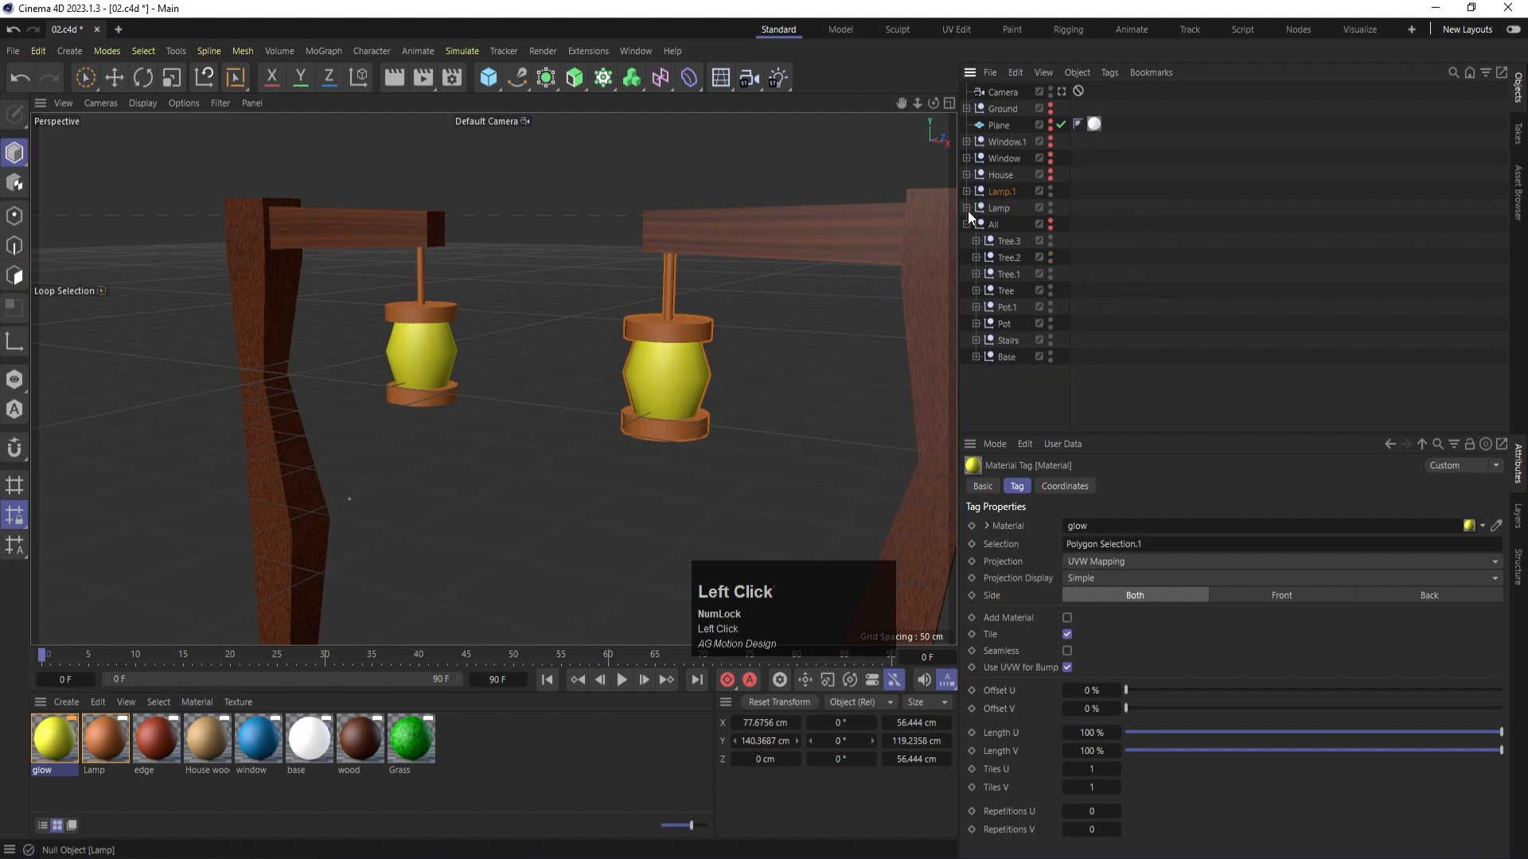
left_click(1051, 207, "alt")
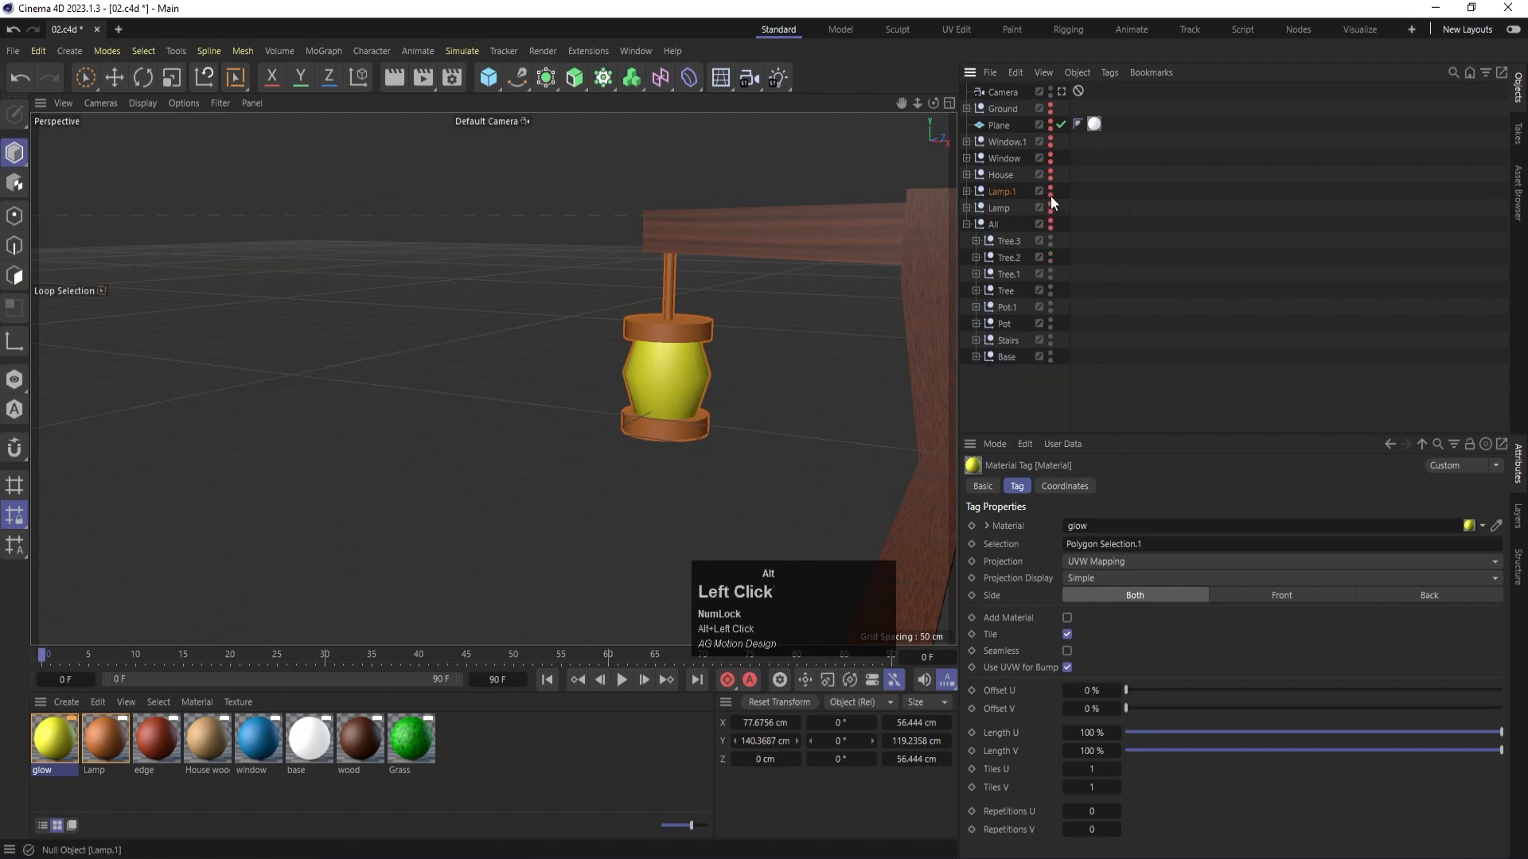
left_click(1050, 194, "alt")
- Move the Tree, Tree.1, Tree.2 and Tree.3 groups out of the All group to the top level and collapse All
left_click(1007, 241)
left_click(1009, 274, "shift")
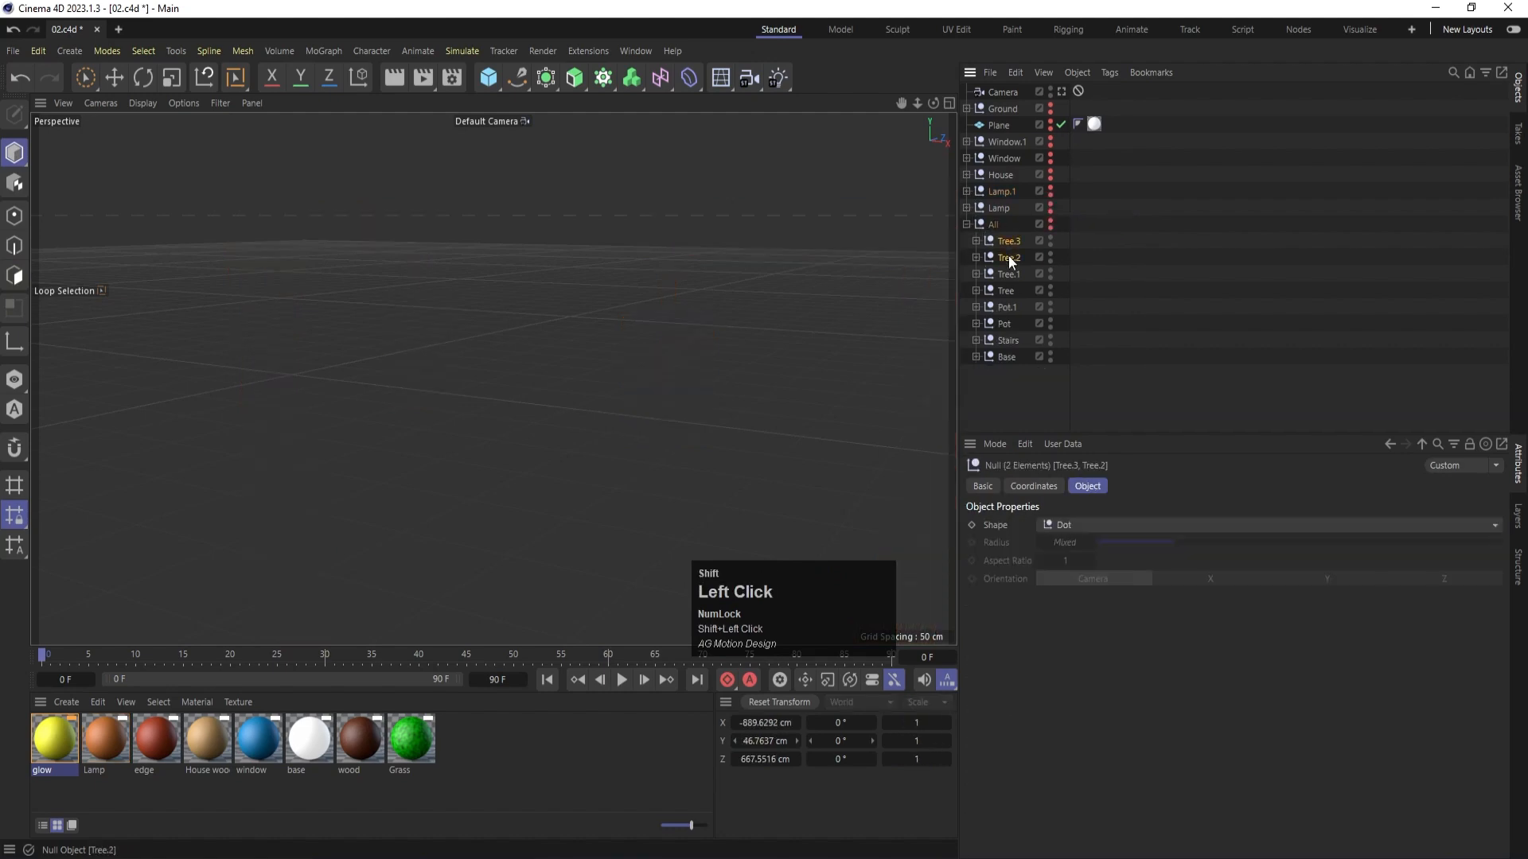
left_click(1008, 289, "shift")
left_click_drag(1009, 242, 990, 221)
left_click(967, 290)
scroll(432, 484, "down", 3)
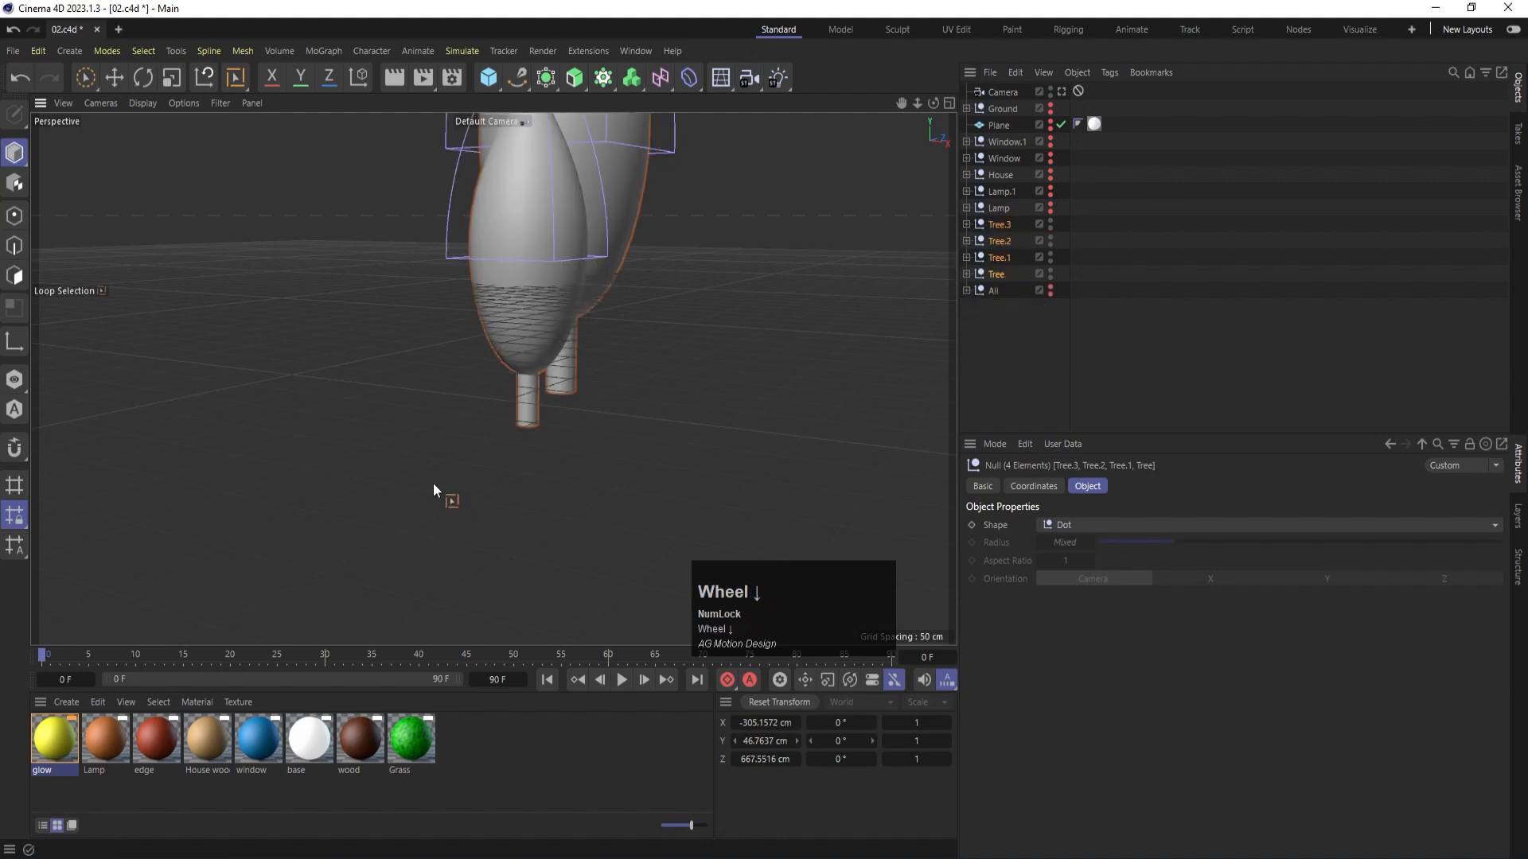
scroll(433, 486, "down", 4)
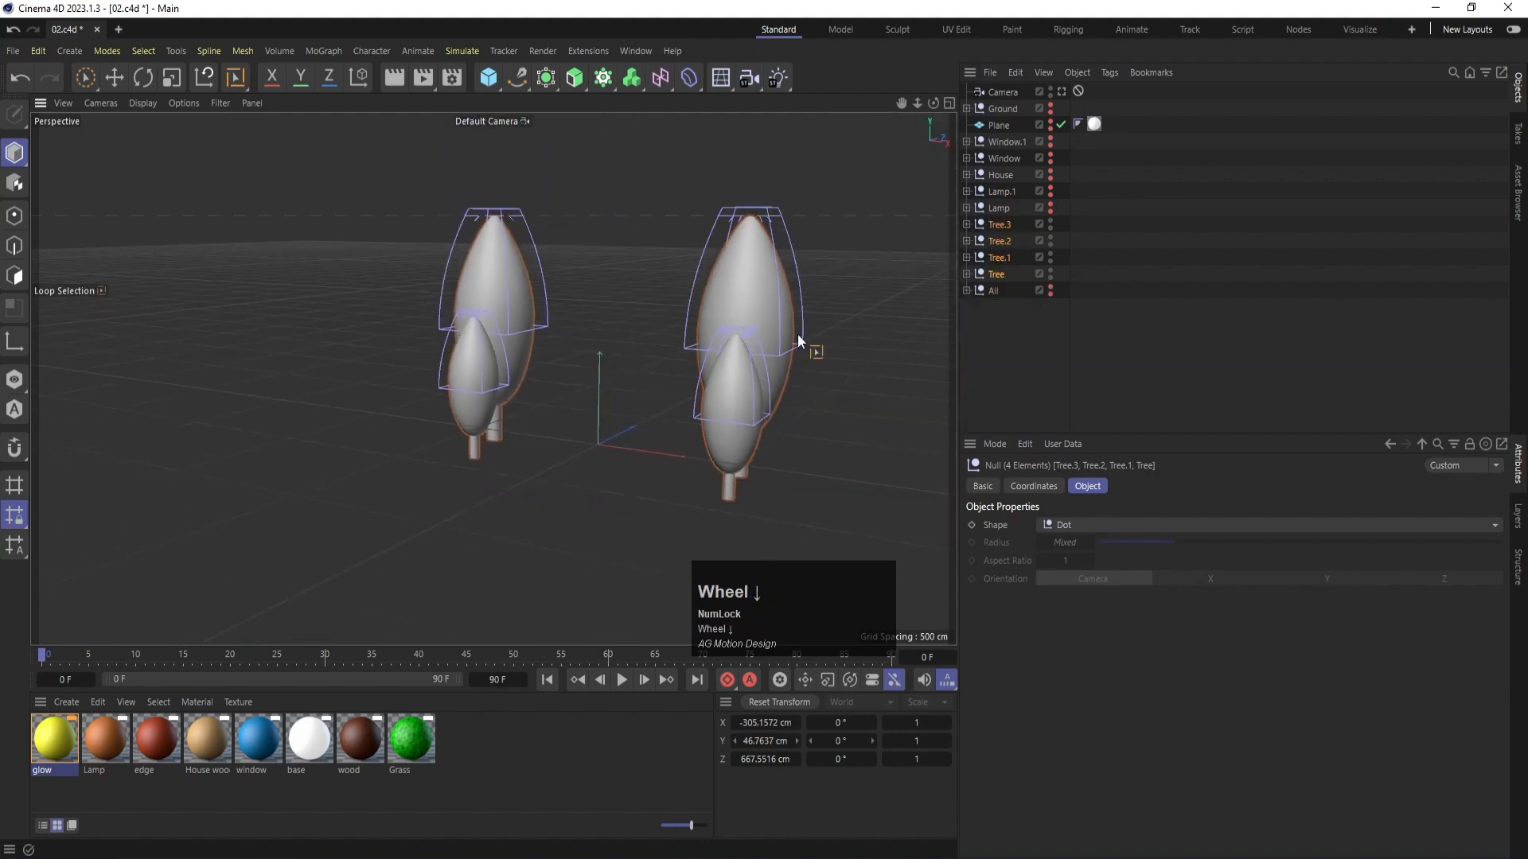
- Apply the wood material to the trunks of all four trees
left_click(430, 620)
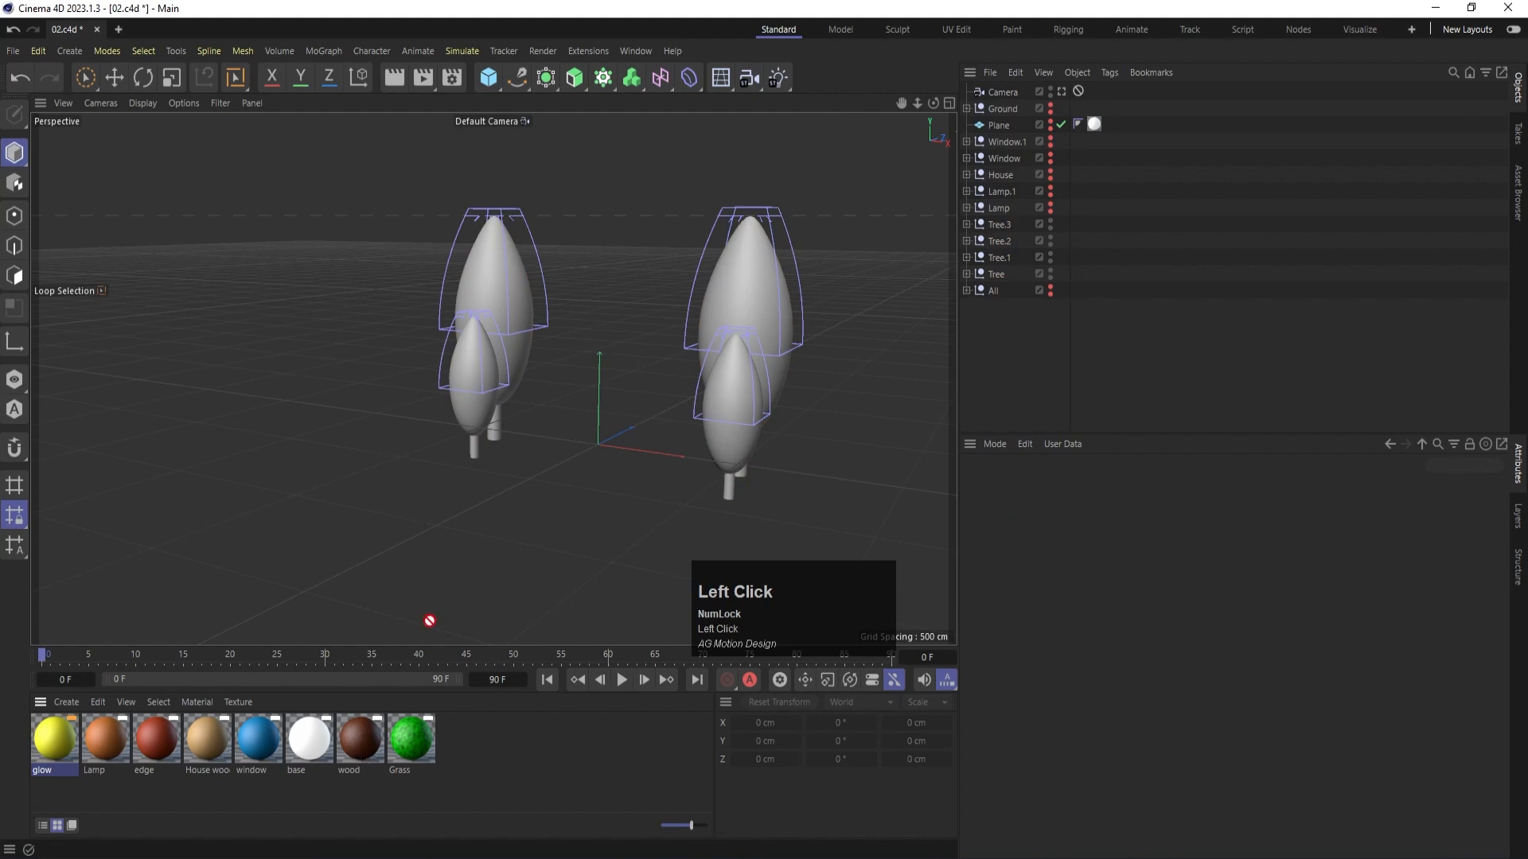
left_click_drag(430, 620, 475, 445)
left_click_drag(356, 734, 725, 499)
left_click_drag(713, 521, 764, 522, "alt")
middle_click_drag(785, 447, 643, 442, "alt")
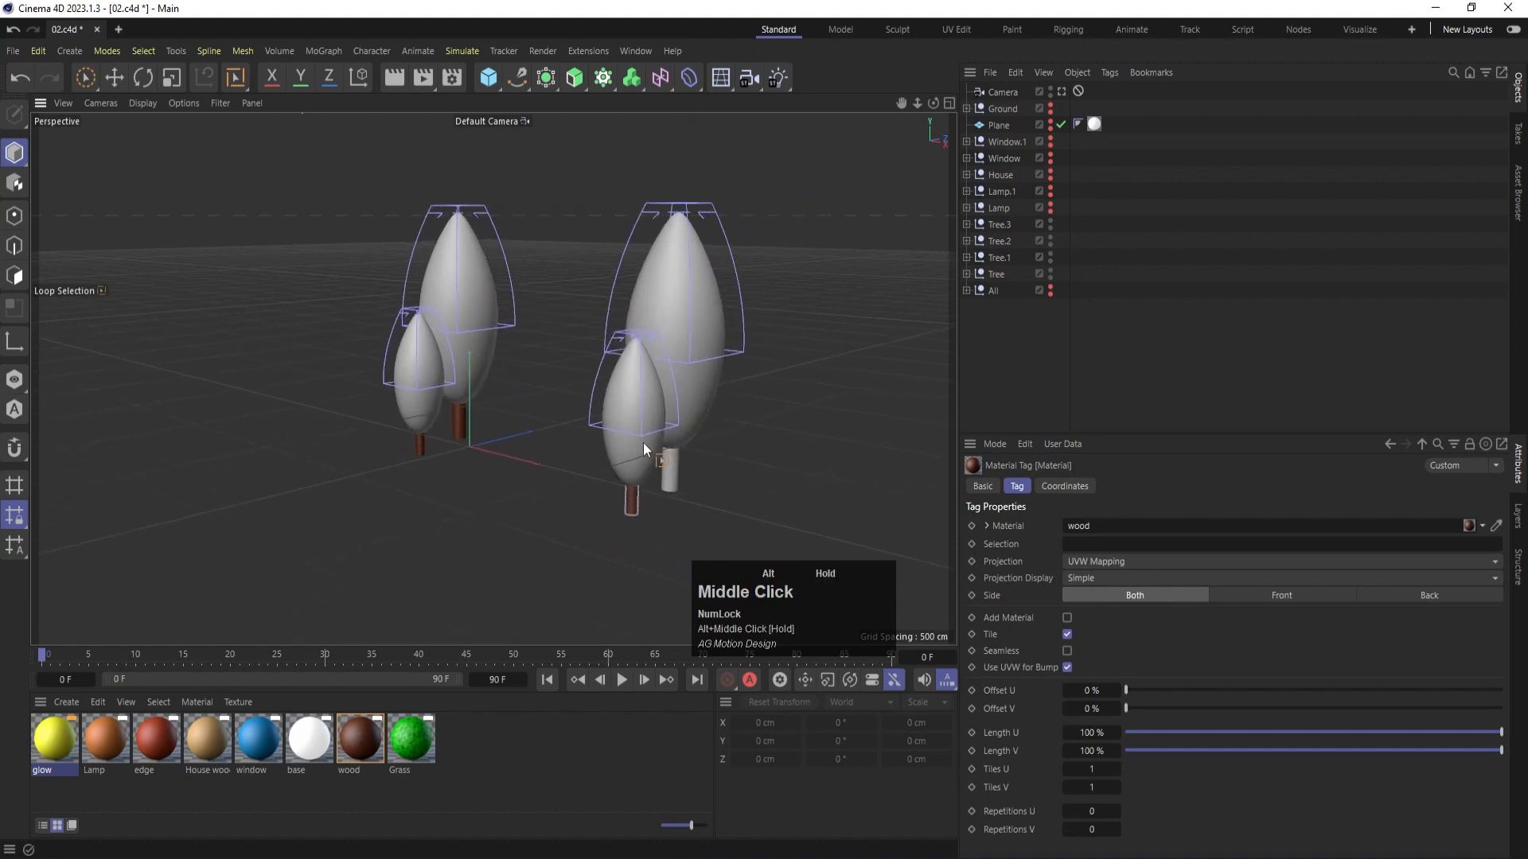
left_click_drag(359, 737, 675, 479)
- Apply the Grass material to the crowns of all four trees and preview the result with a viewport render
left_click_drag(420, 740, 684, 338)
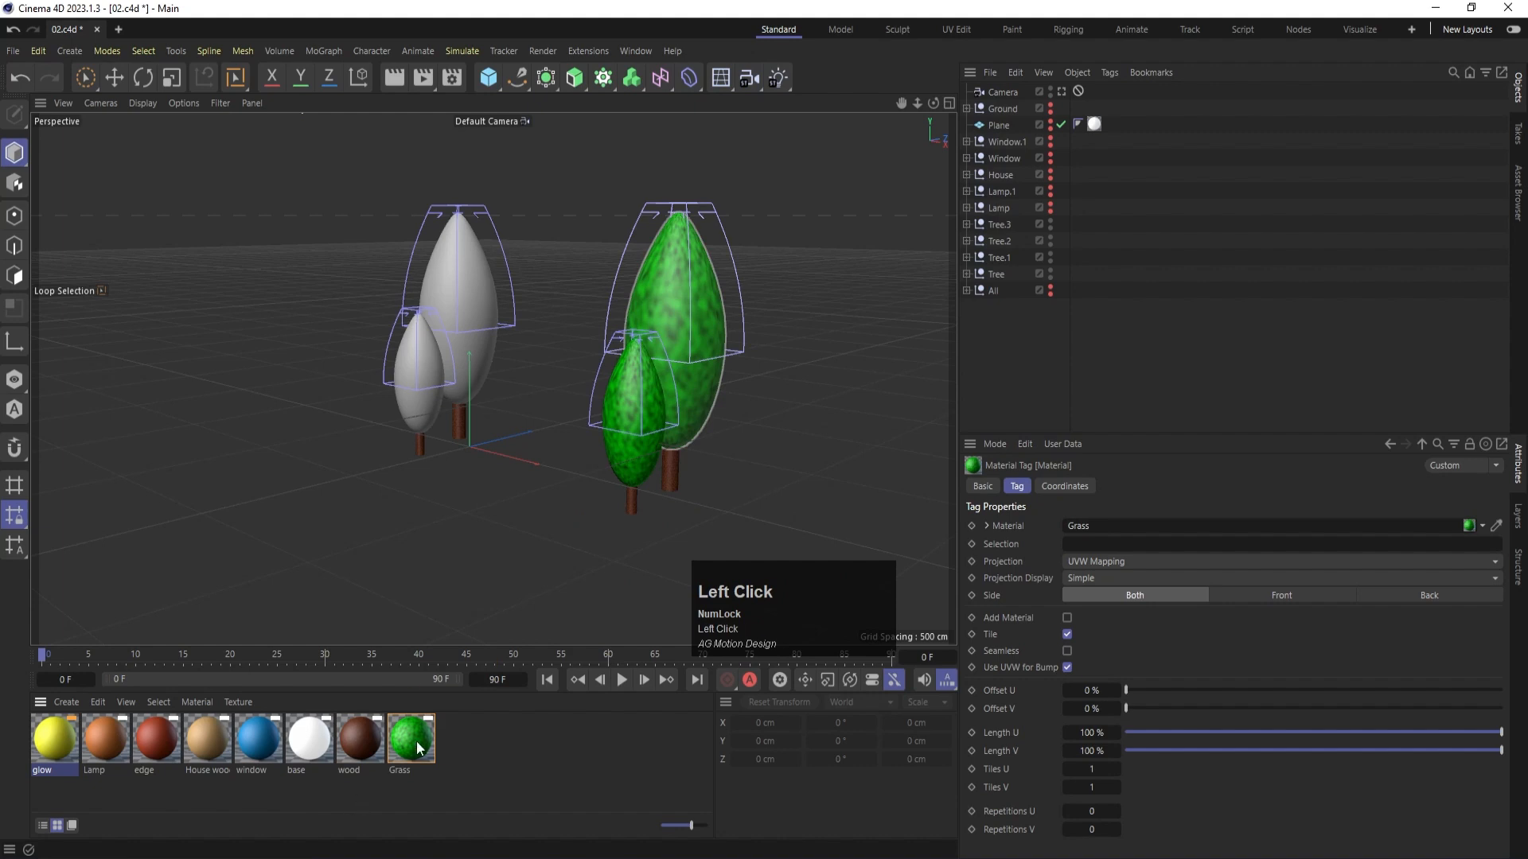
left_click_drag(418, 748, 466, 299)
key("ctrl+r")
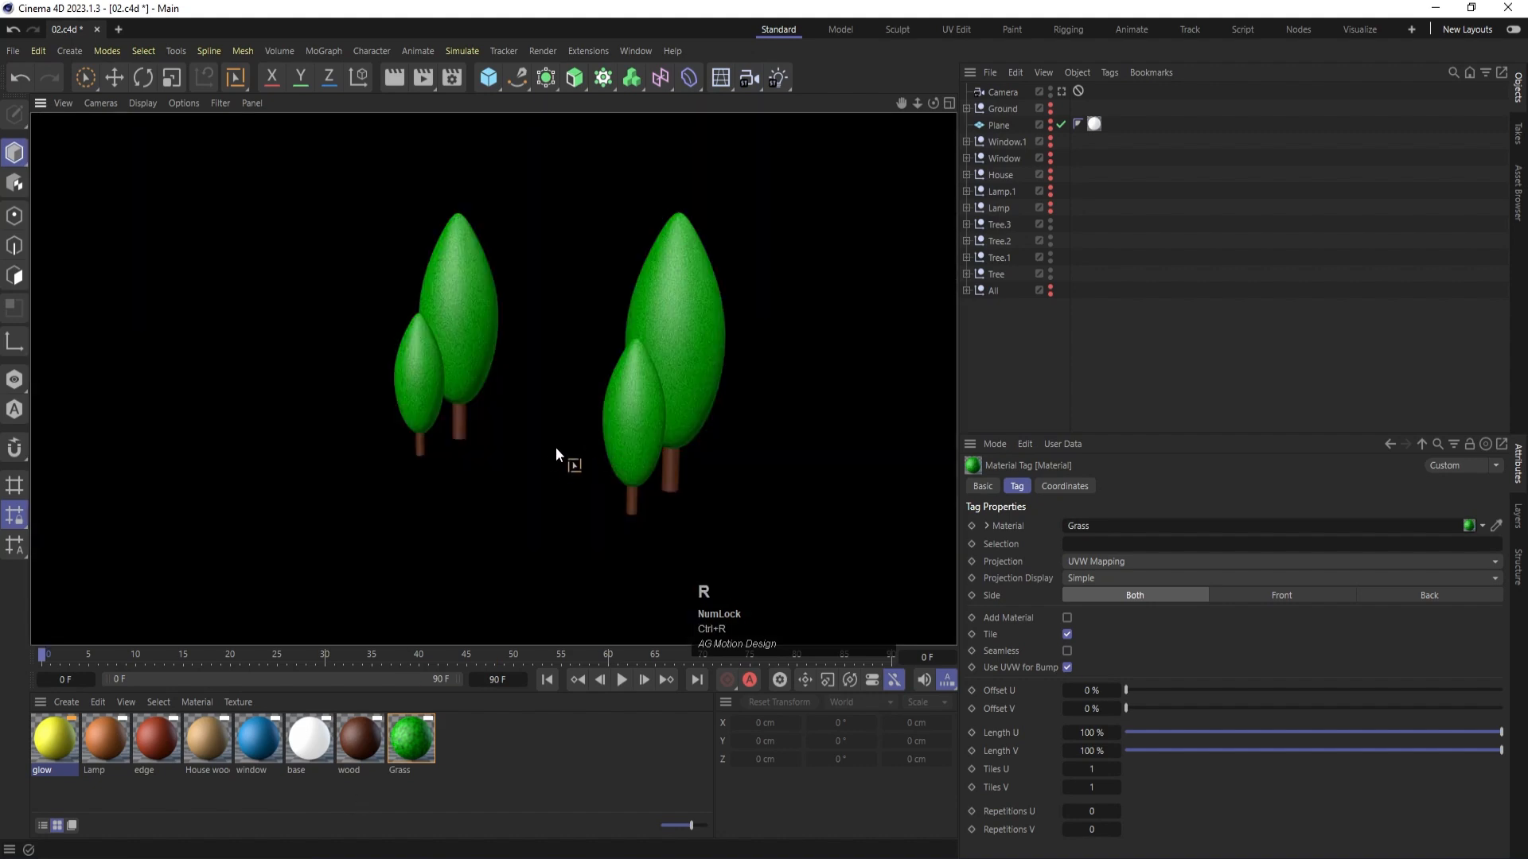
left_click(1062, 346)
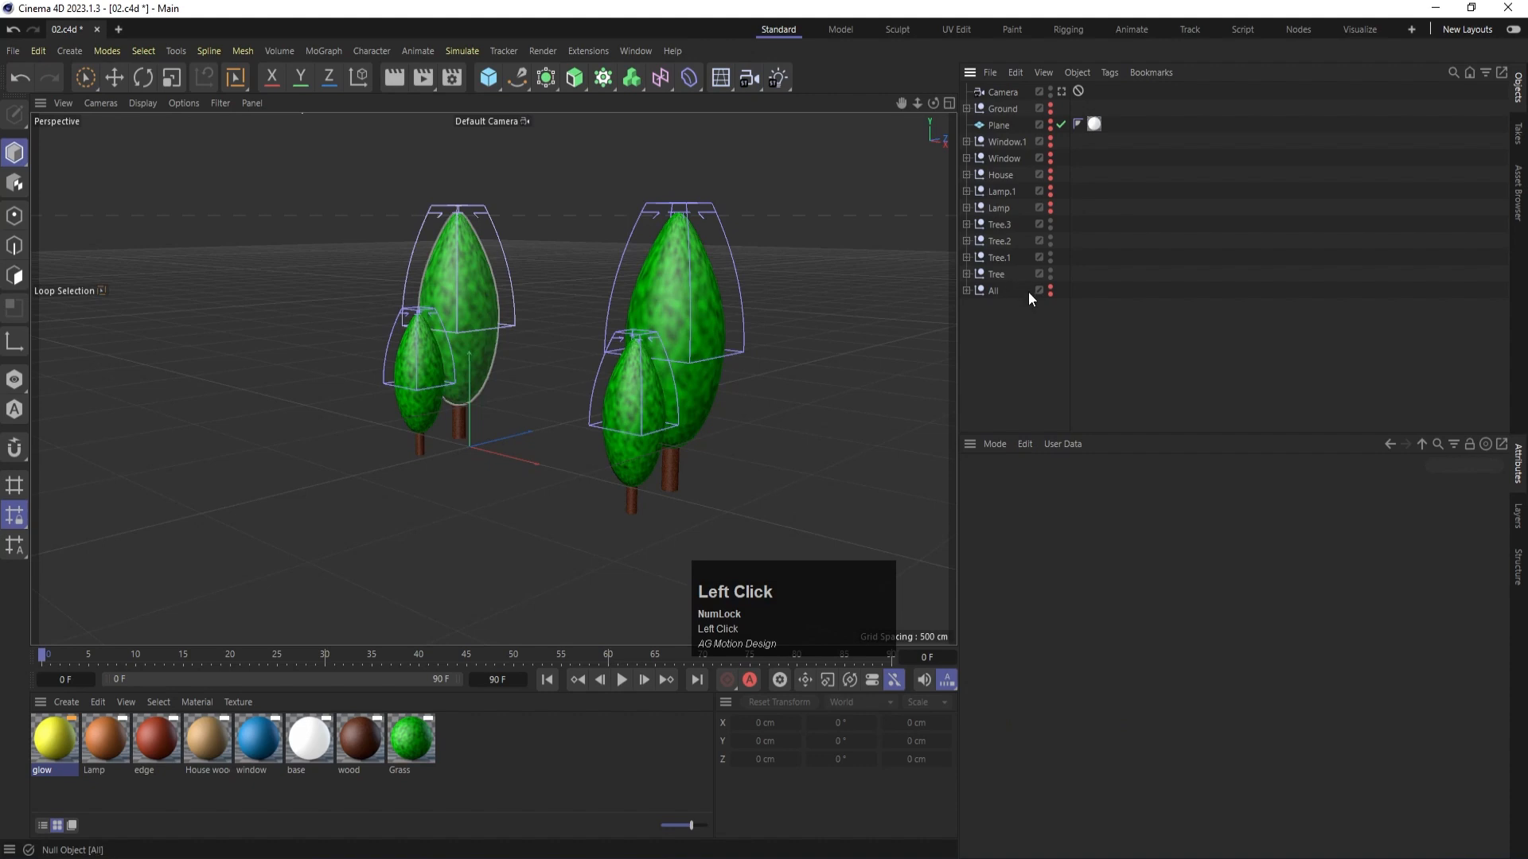
- Hide the Tree, Tree.1, Tree.2 and Tree.3 groups in the viewport and renderer
left_click(1050, 274, "alt")
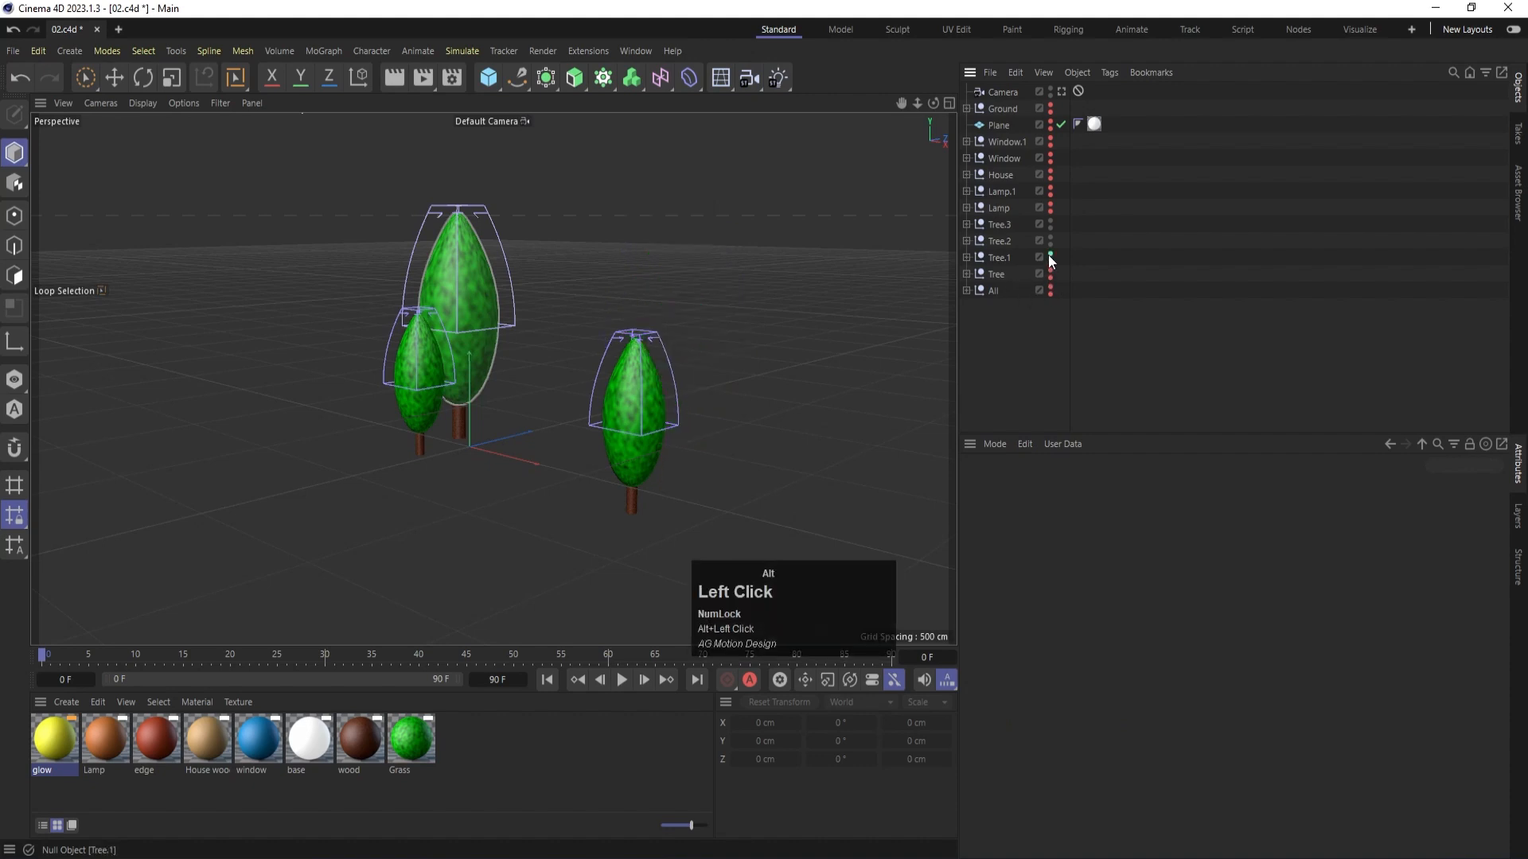
left_click(1050, 257, "alt")
left_click(1050, 241, "alt")
left_click(1051, 225, "alt")
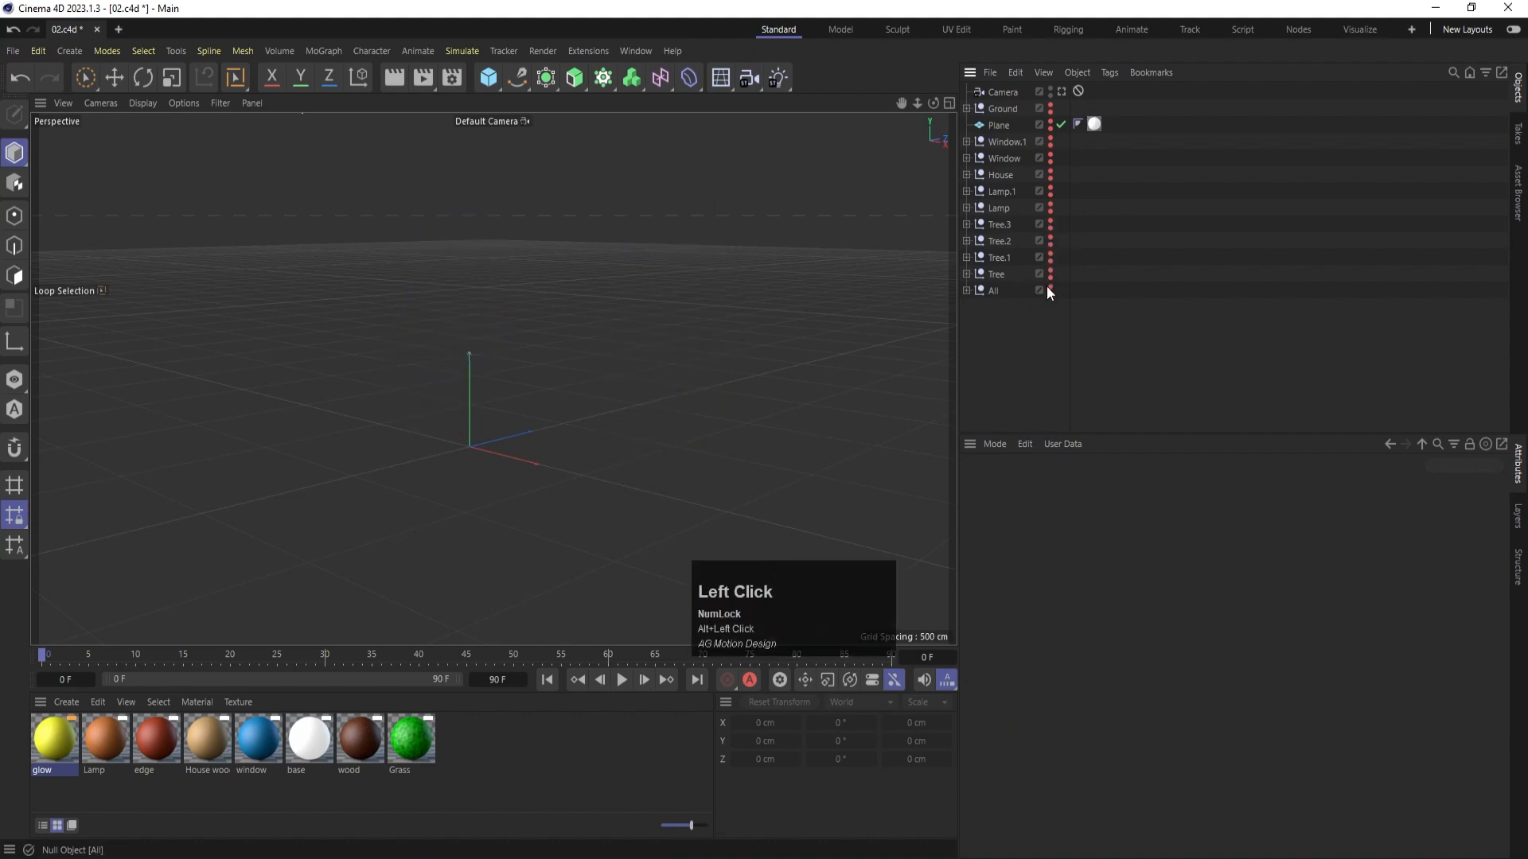
- Move the Pot and Pot.1 groups out of the All group to the top level and collapse All
left_click(966, 290)
left_click(1007, 308)
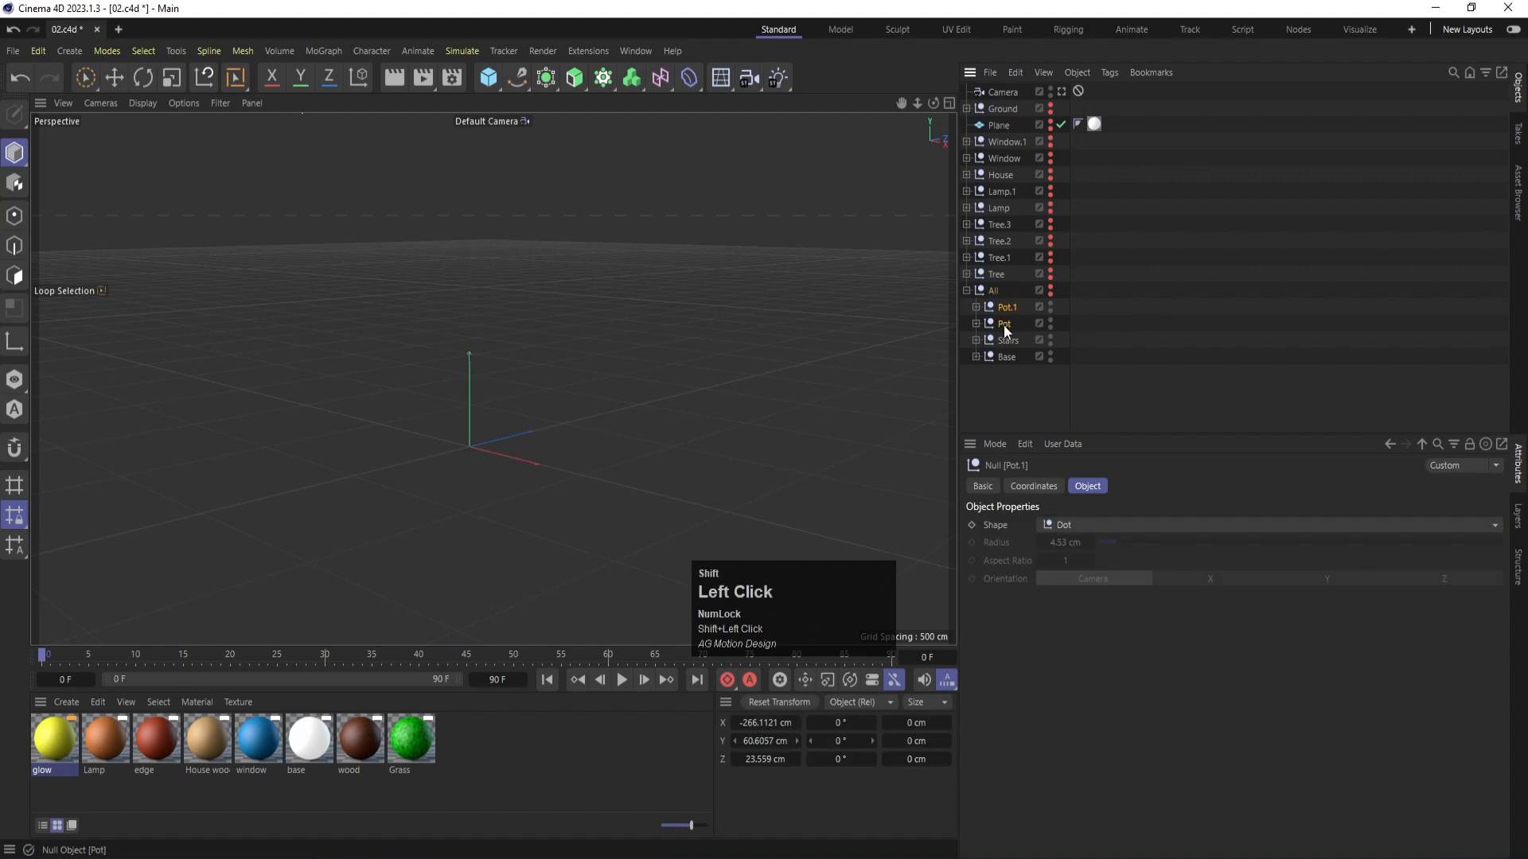
left_click(1004, 323, "ctrl")
left_click_drag(1007, 302, 992, 285)
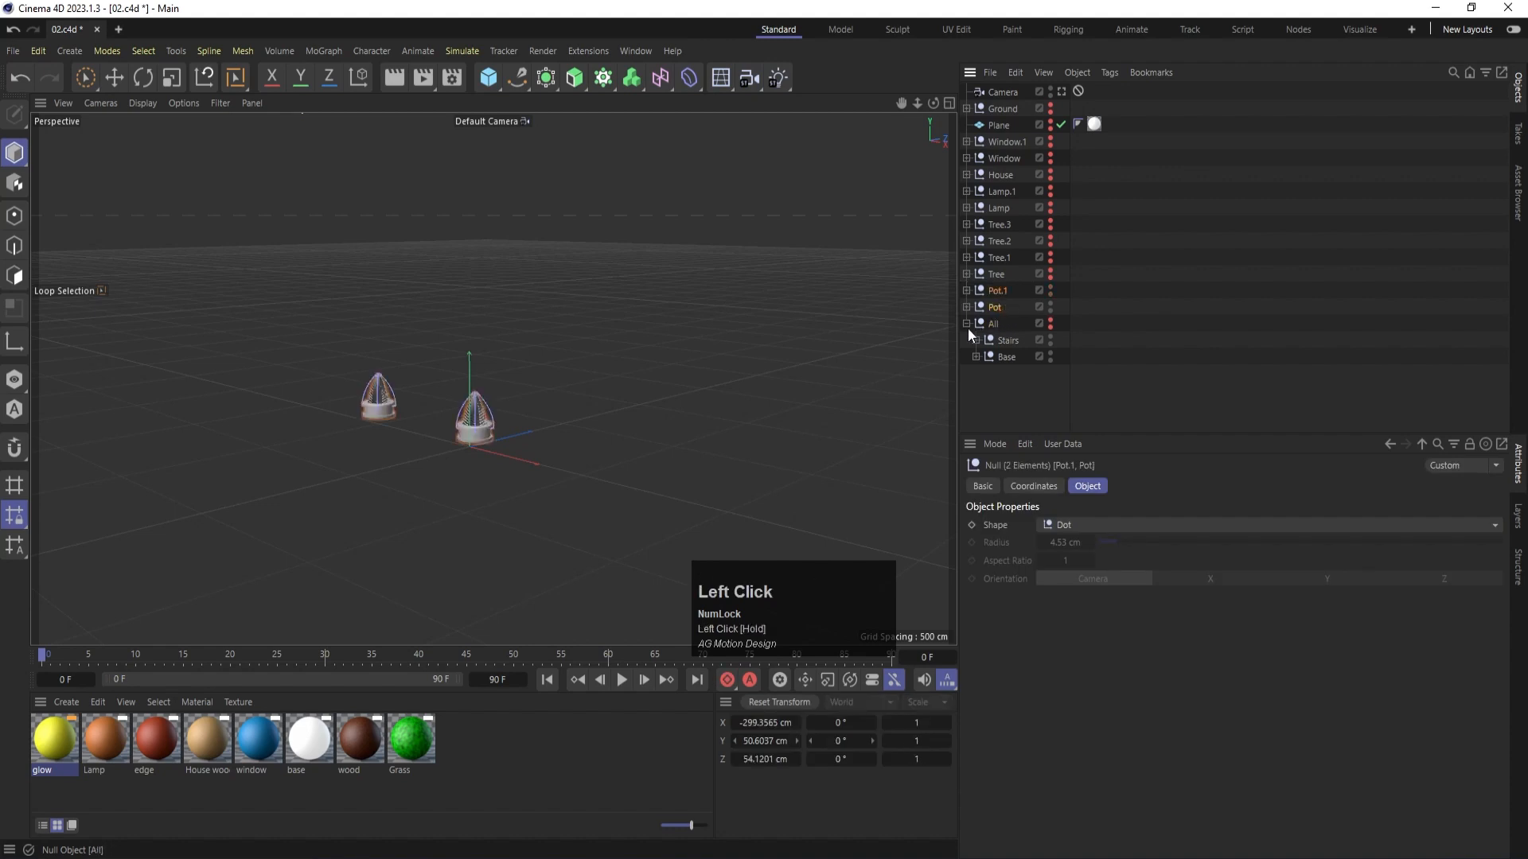
left_click(966, 324)
scroll(462, 439, "up", 5)
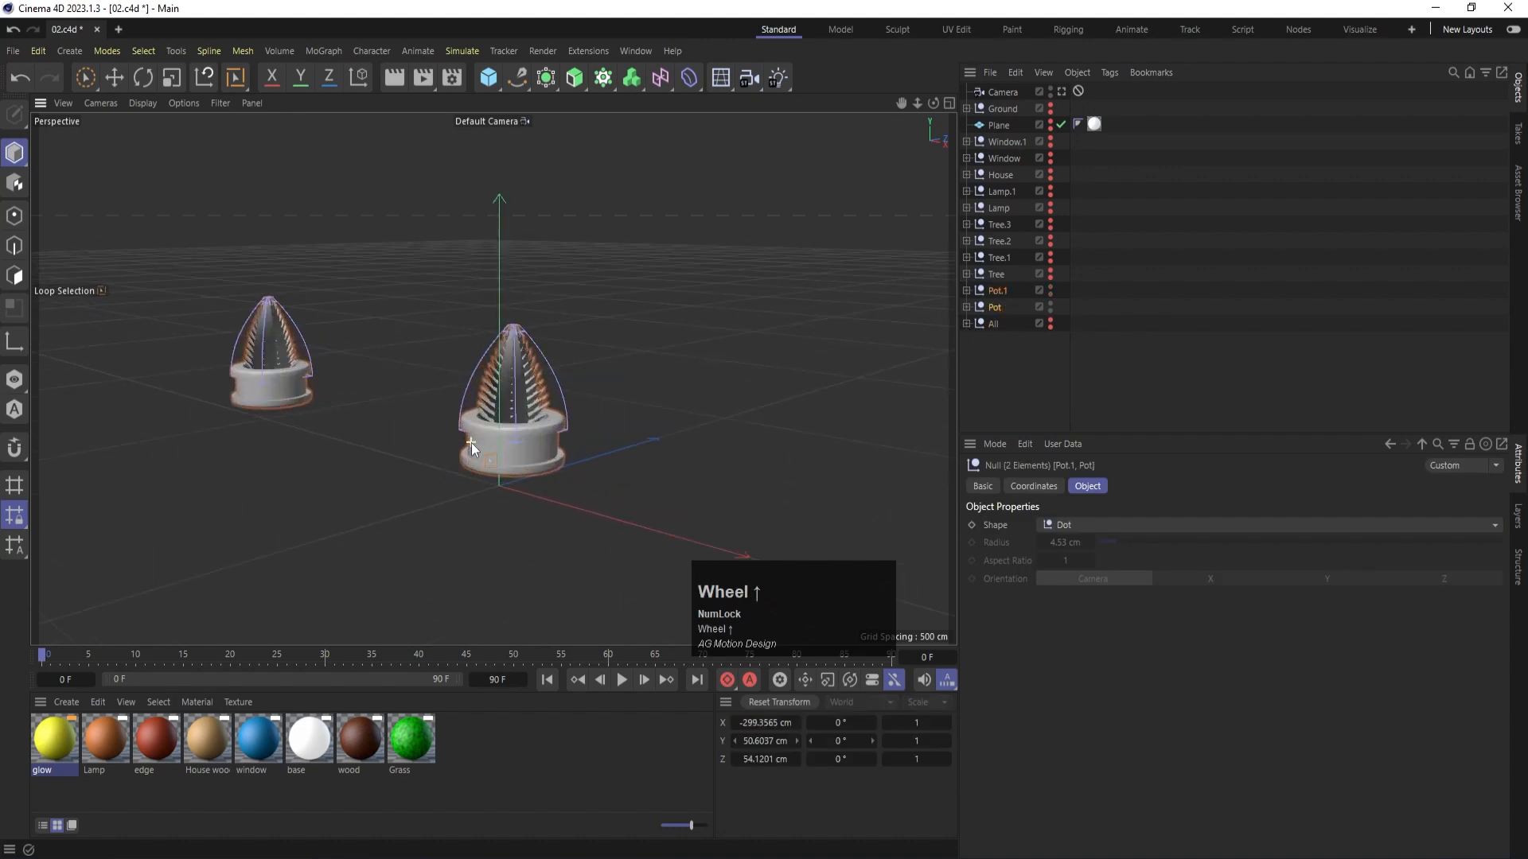
scroll(471, 442, "up", 3)
- Expand both pot groups and apply the Grass material to the Cloner.1 plant in each
left_click(966, 307)
left_click(1004, 324)
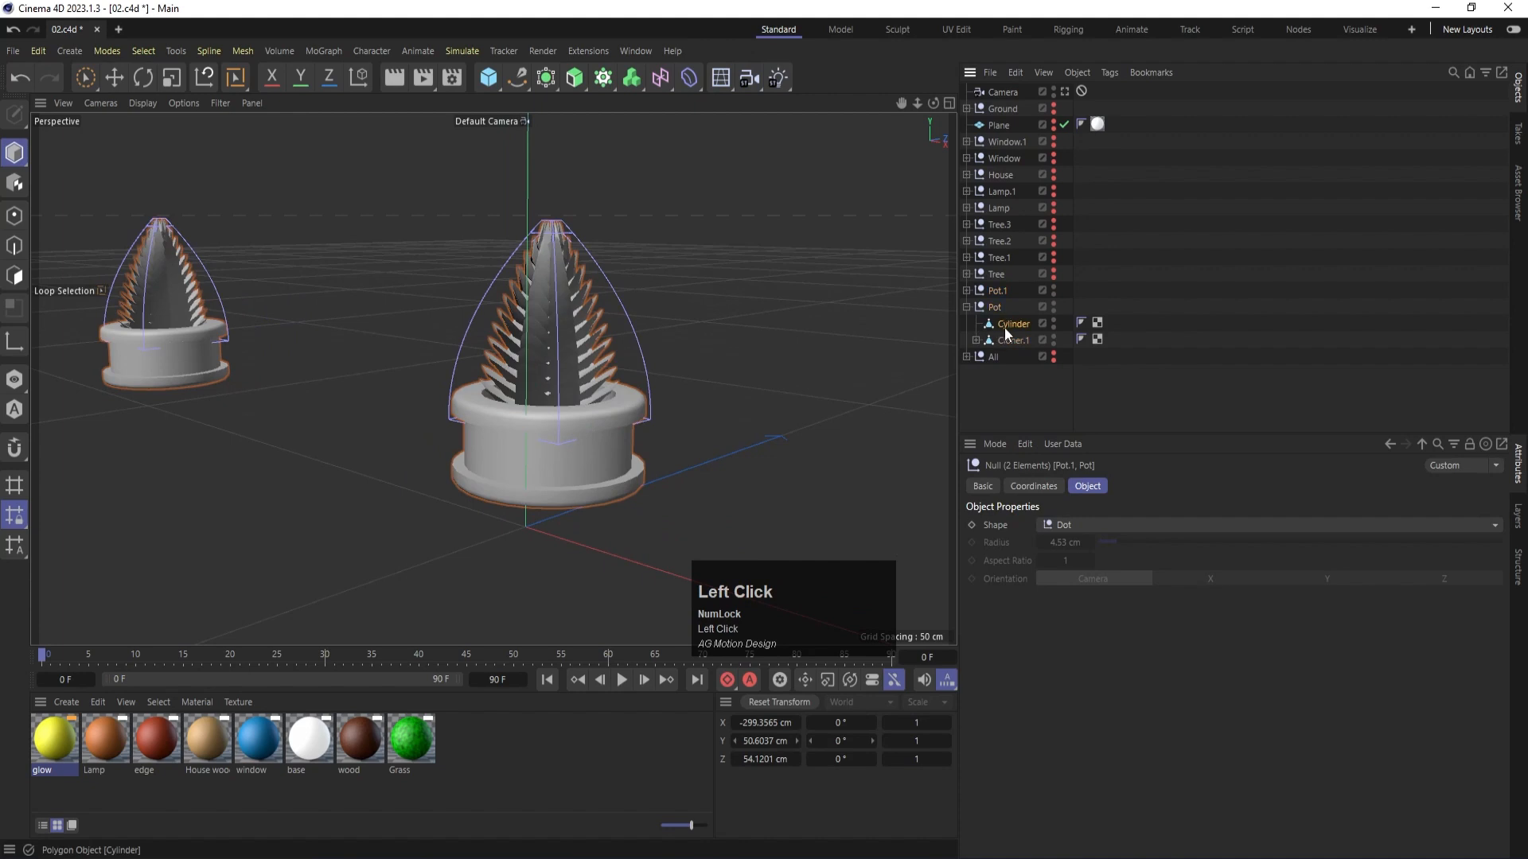
left_click(1010, 342)
left_click_drag(428, 732, 963, 391)
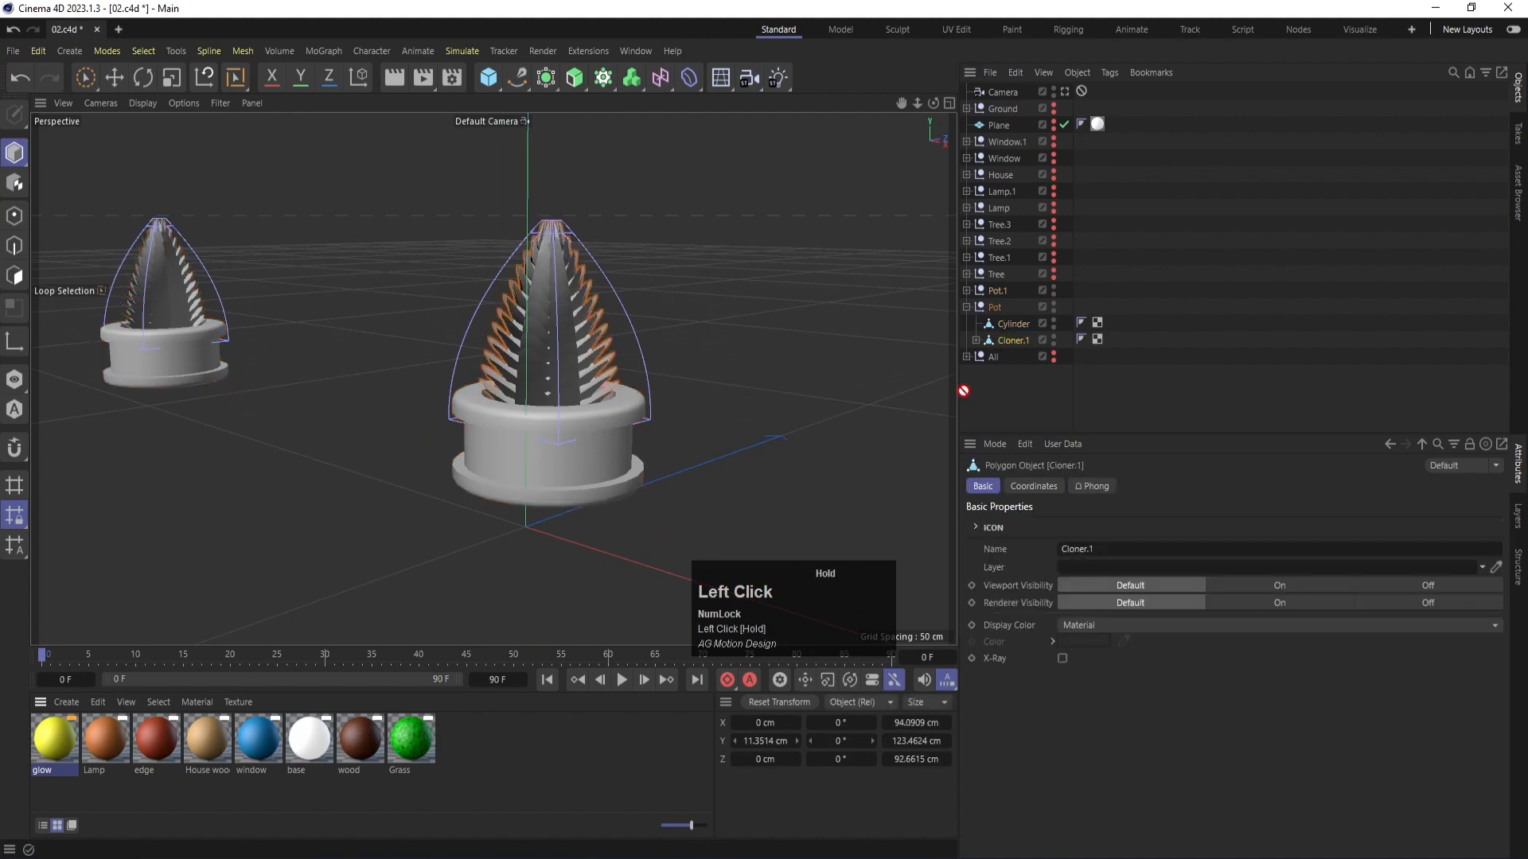
left_click_drag(1004, 342, 1006, 341)
left_click(966, 291)
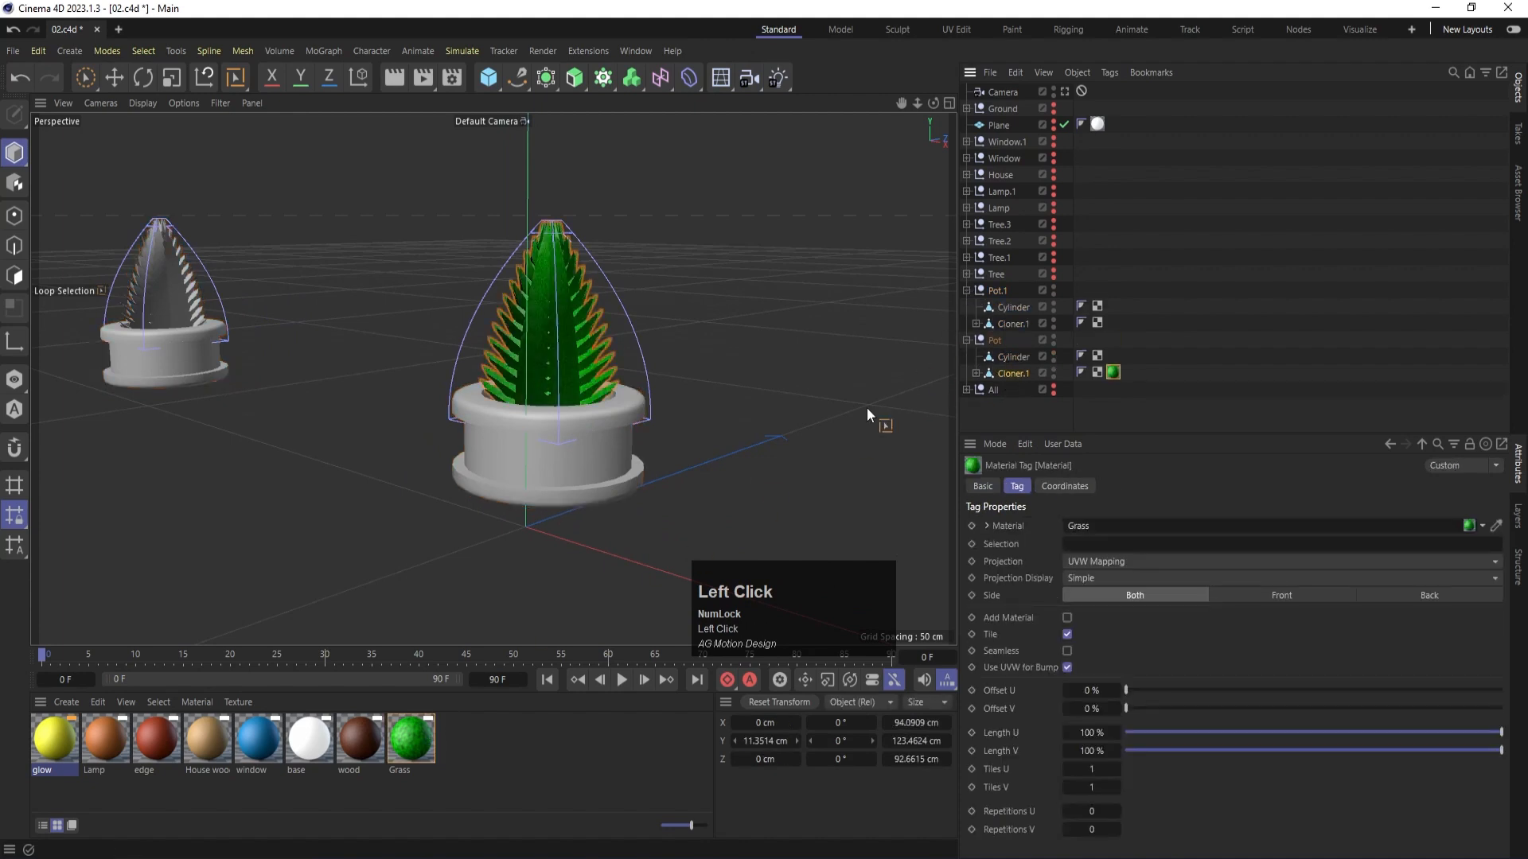
left_click_drag(414, 736, 1022, 320)
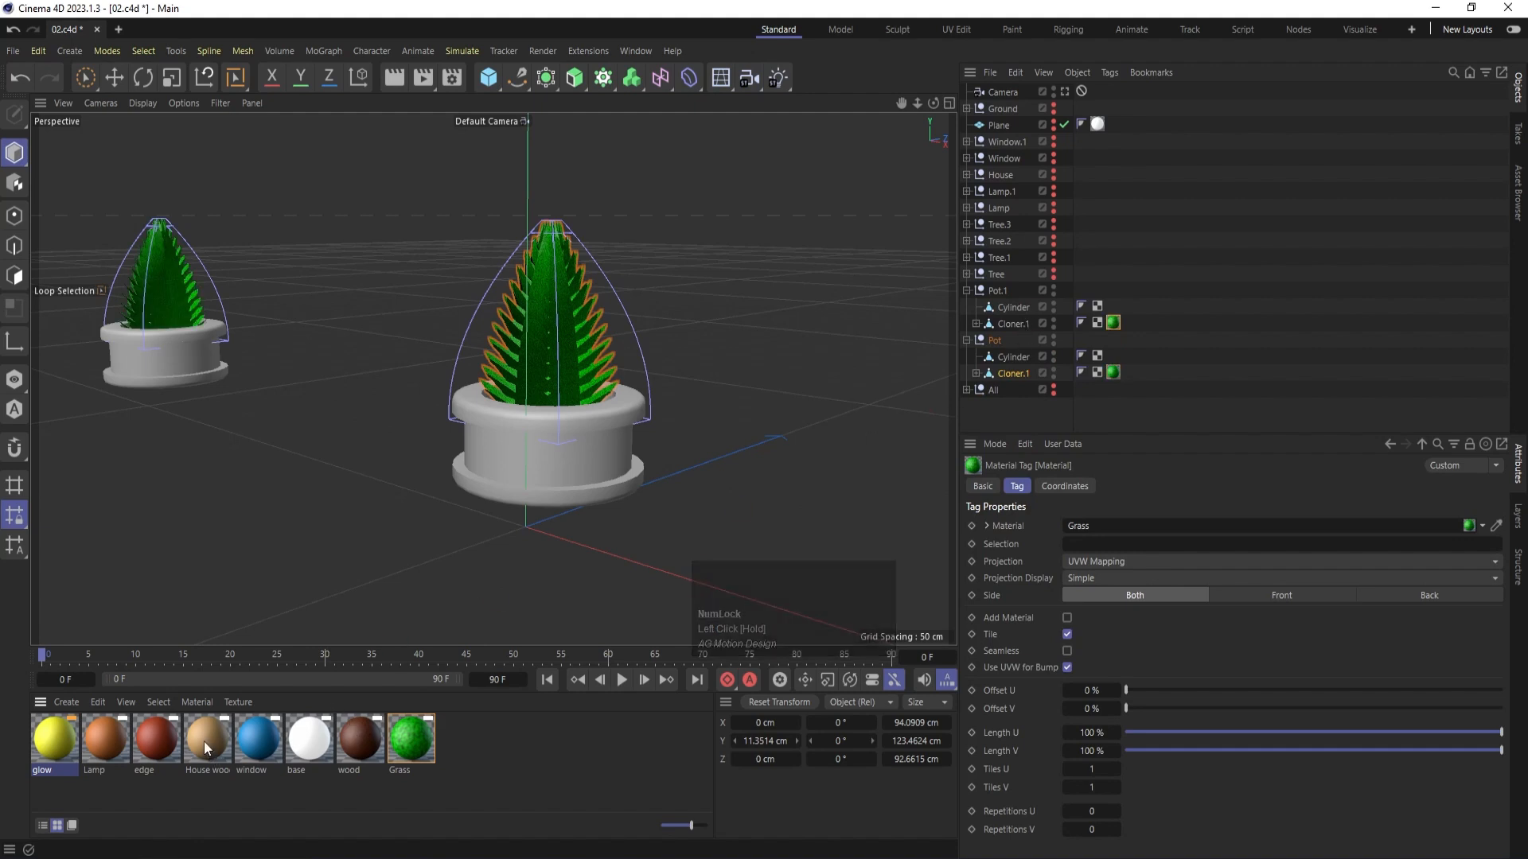
- Apply the edge material to the pot Cylinder in both the Pot and Pot.1 groups
left_click(154, 746)
left_click_drag(164, 745, 1001, 356)
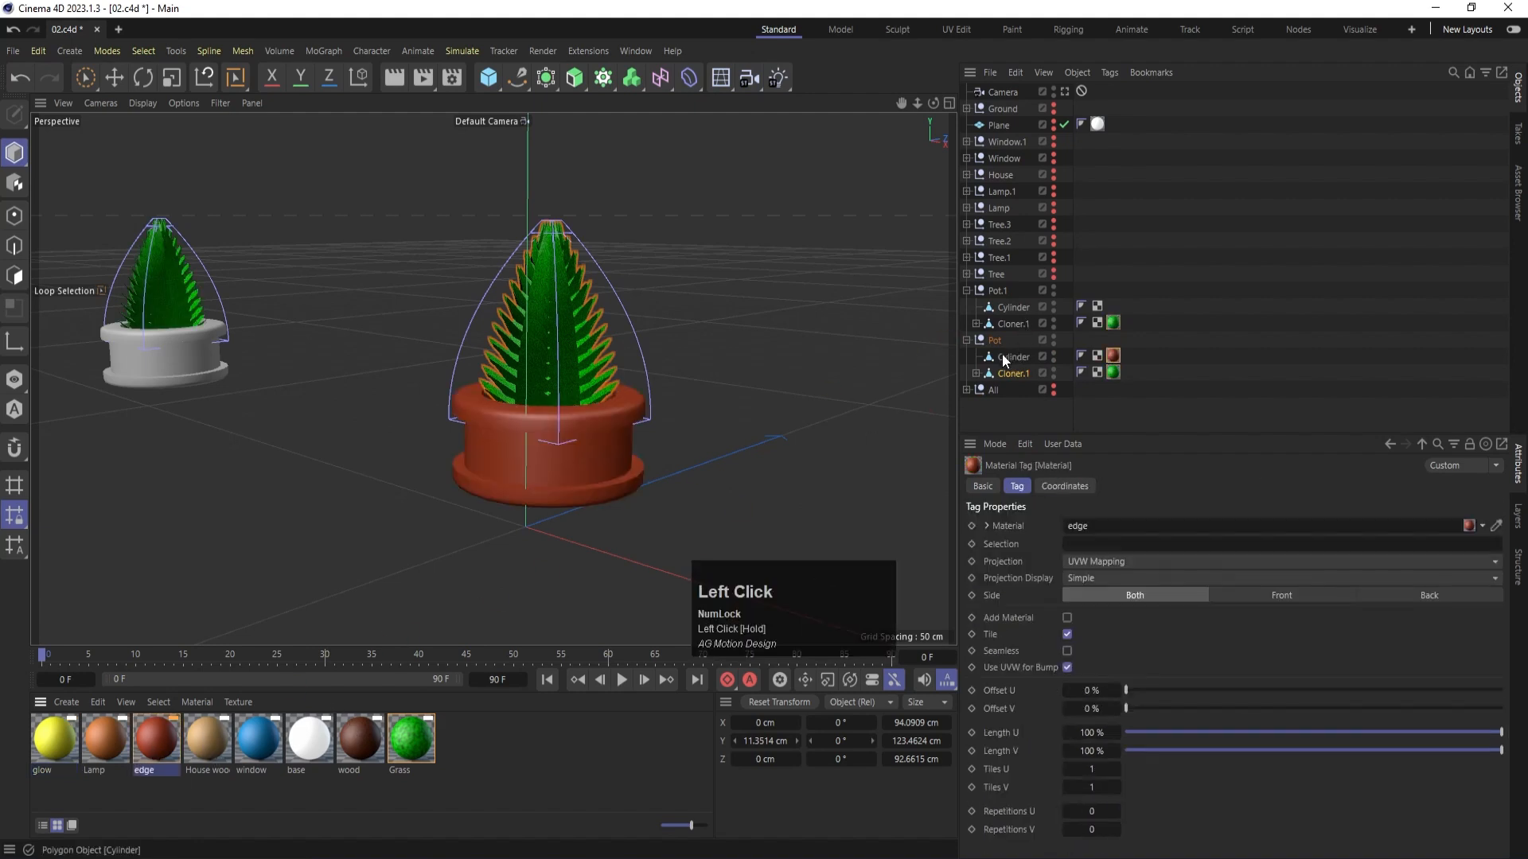
left_click_drag(140, 782, 174, 361)
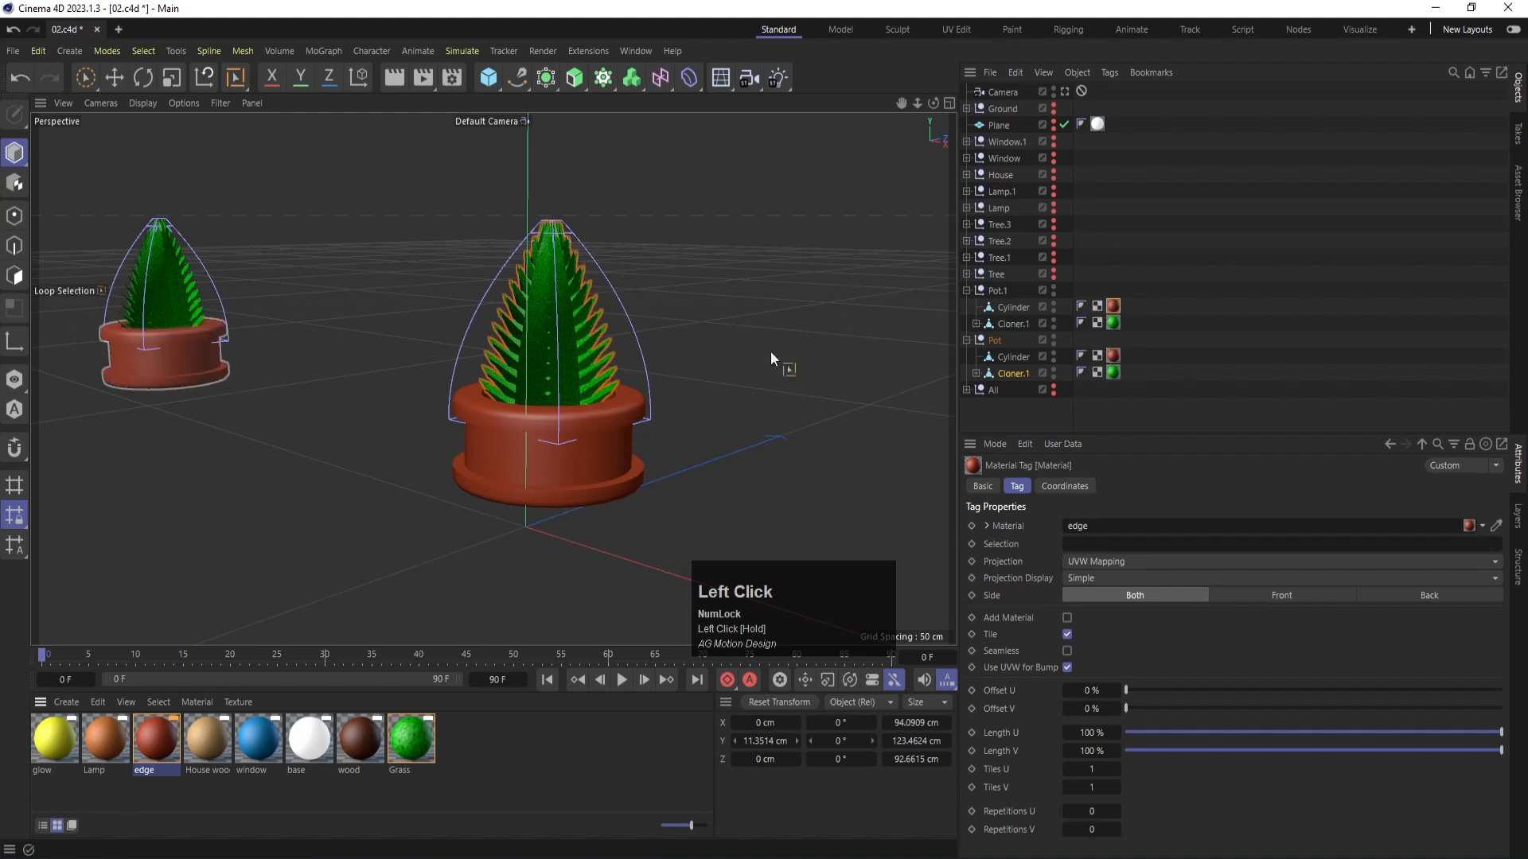
- Collapse the Pot and Pot.1 groups and hide them both
left_click(966, 291)
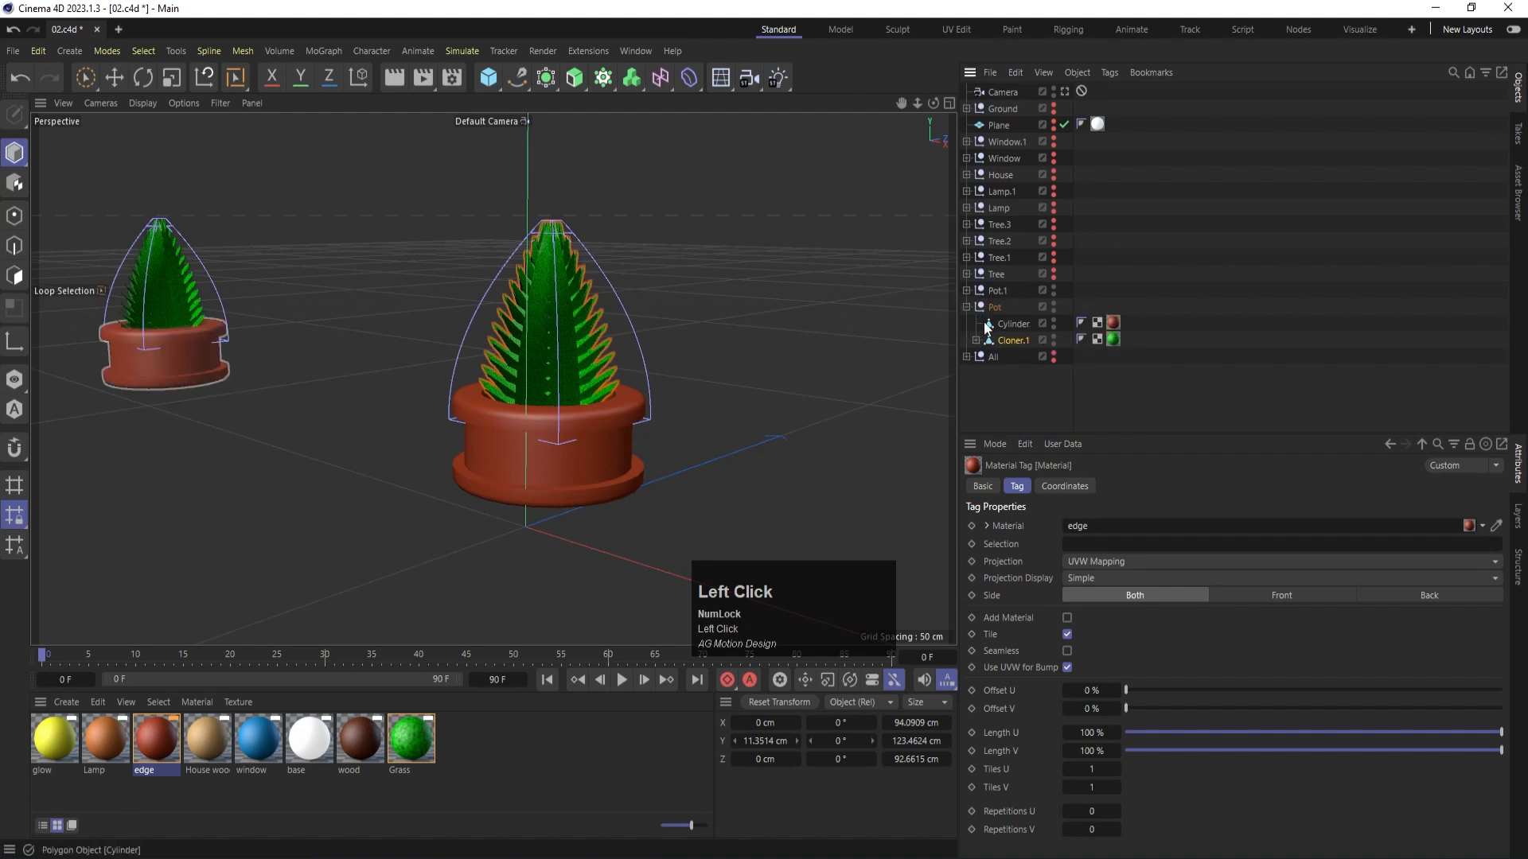
left_click(966, 306)
left_click(1051, 309, "alt")
left_click(1049, 303, "alt")
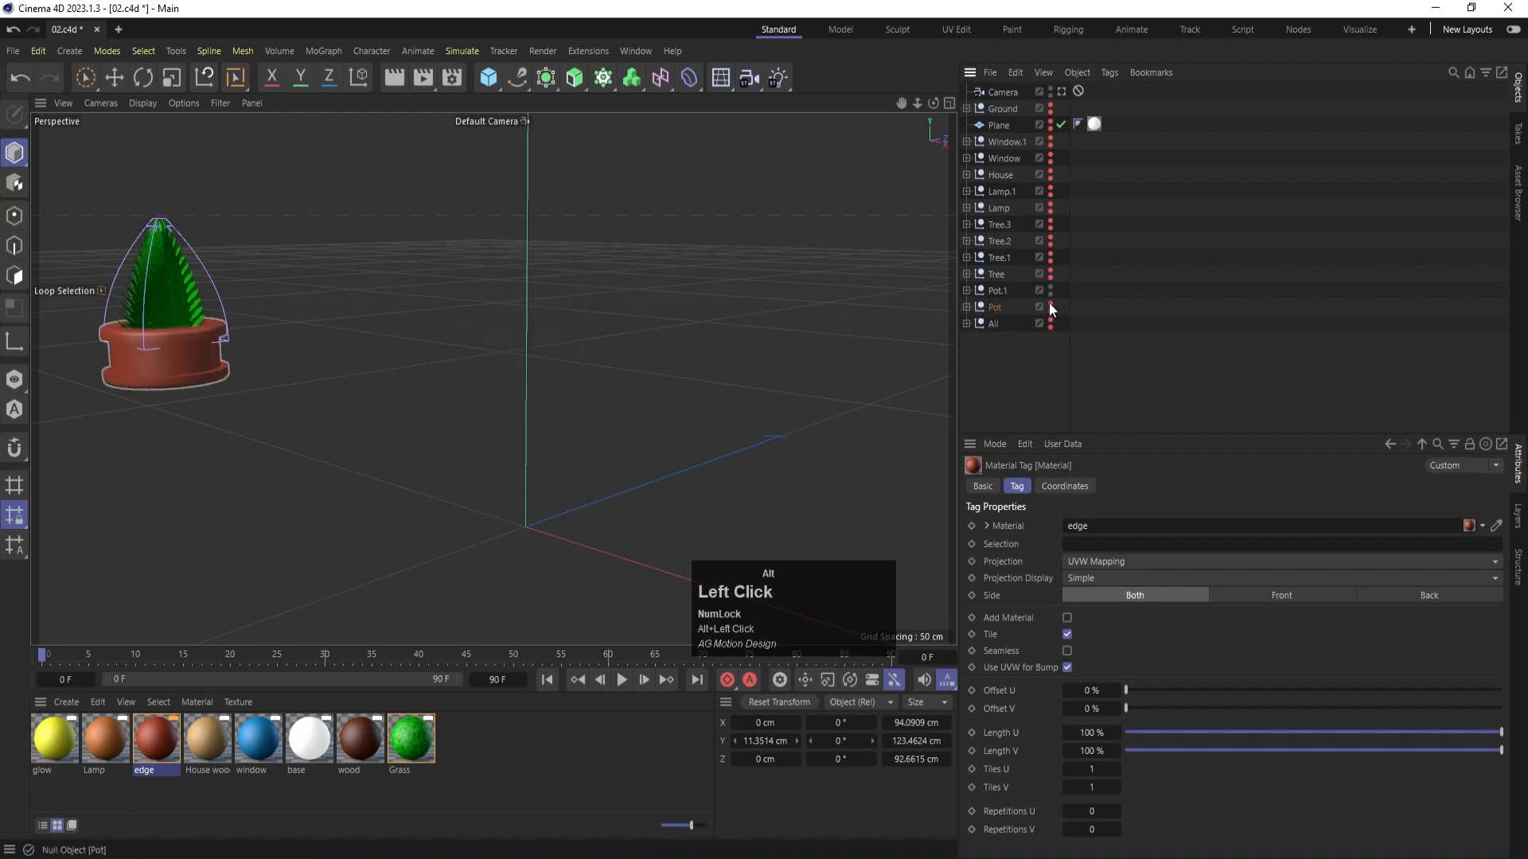
left_click(1049, 301, "alt")
left_click(1049, 300, "alt")
left_click(1051, 301, "alt")
- Expand the All group and move the Stairs group out of it to the top level
left_click(966, 323)
left_click(1006, 339)
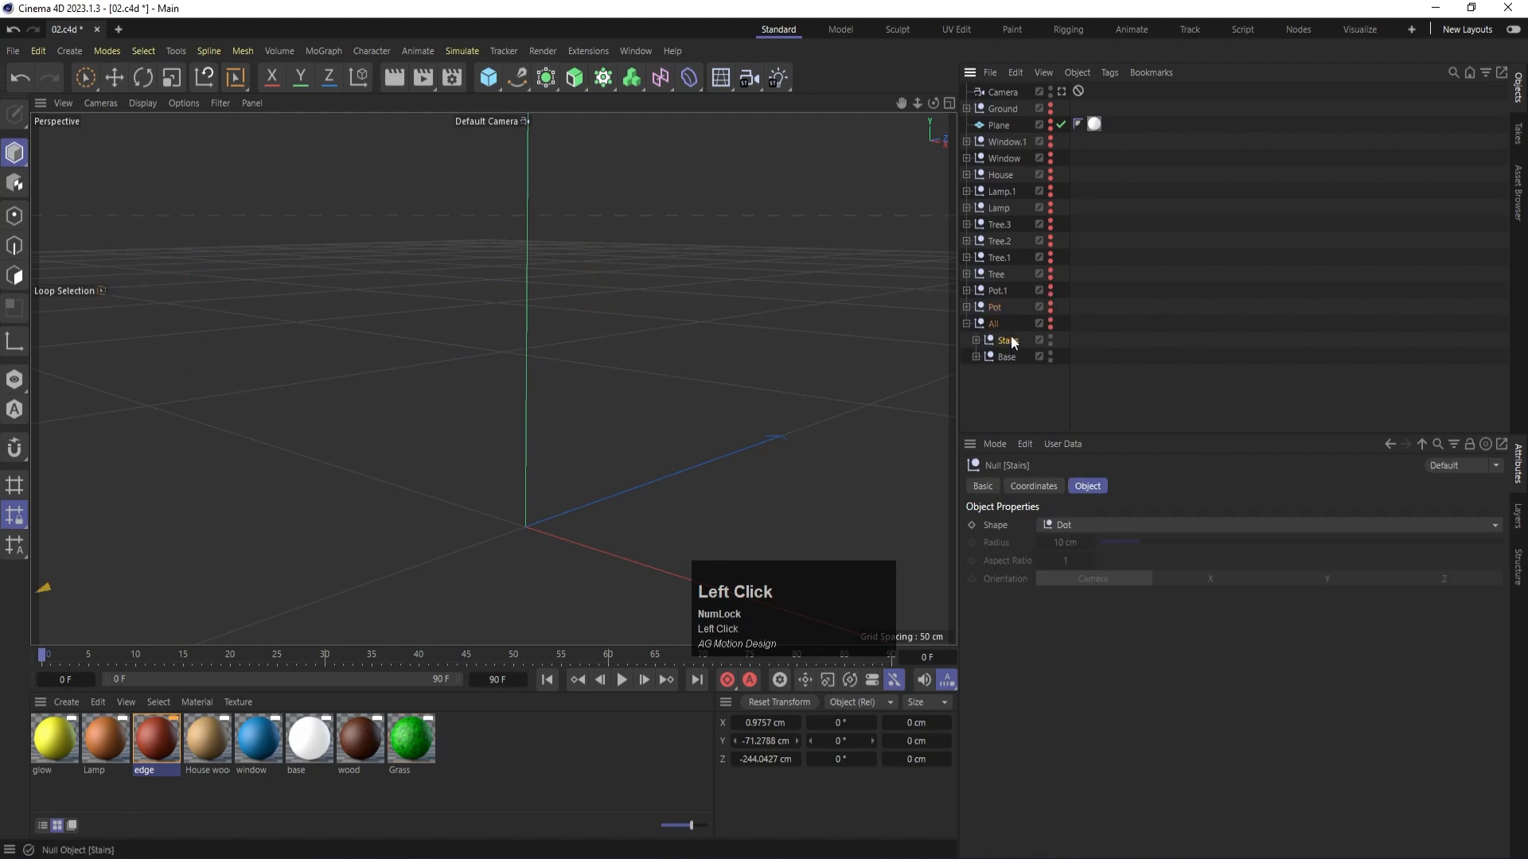
left_click_drag(1006, 326, 1004, 329)
scroll(305, 584, "down", 2)
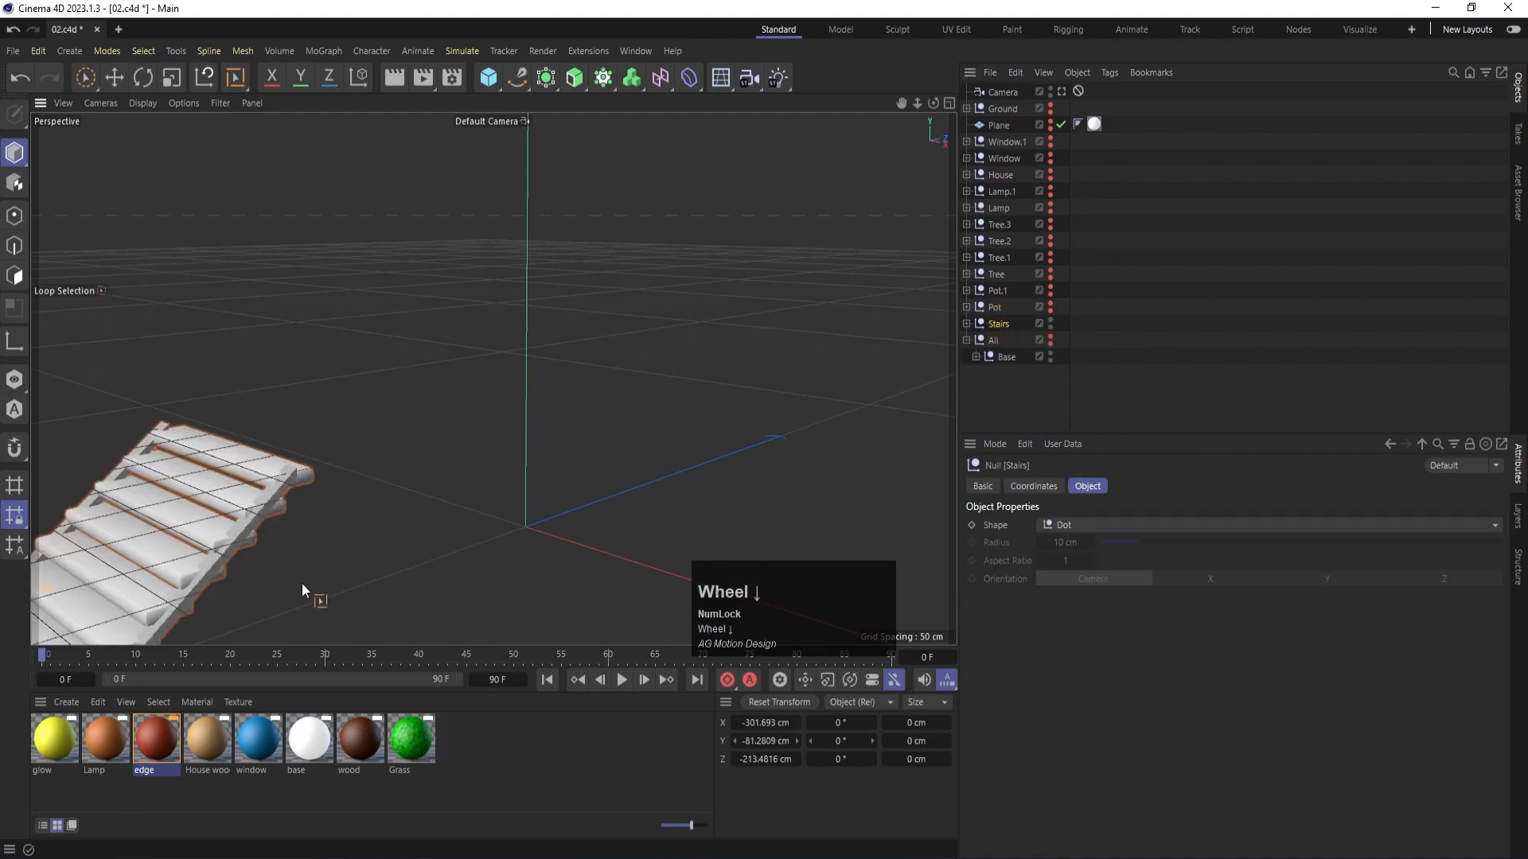
- Apply the wood material to the Stairs group and the unhidden Base group, moving Base out of All to the top level
left_click_drag(358, 744, 995, 323)
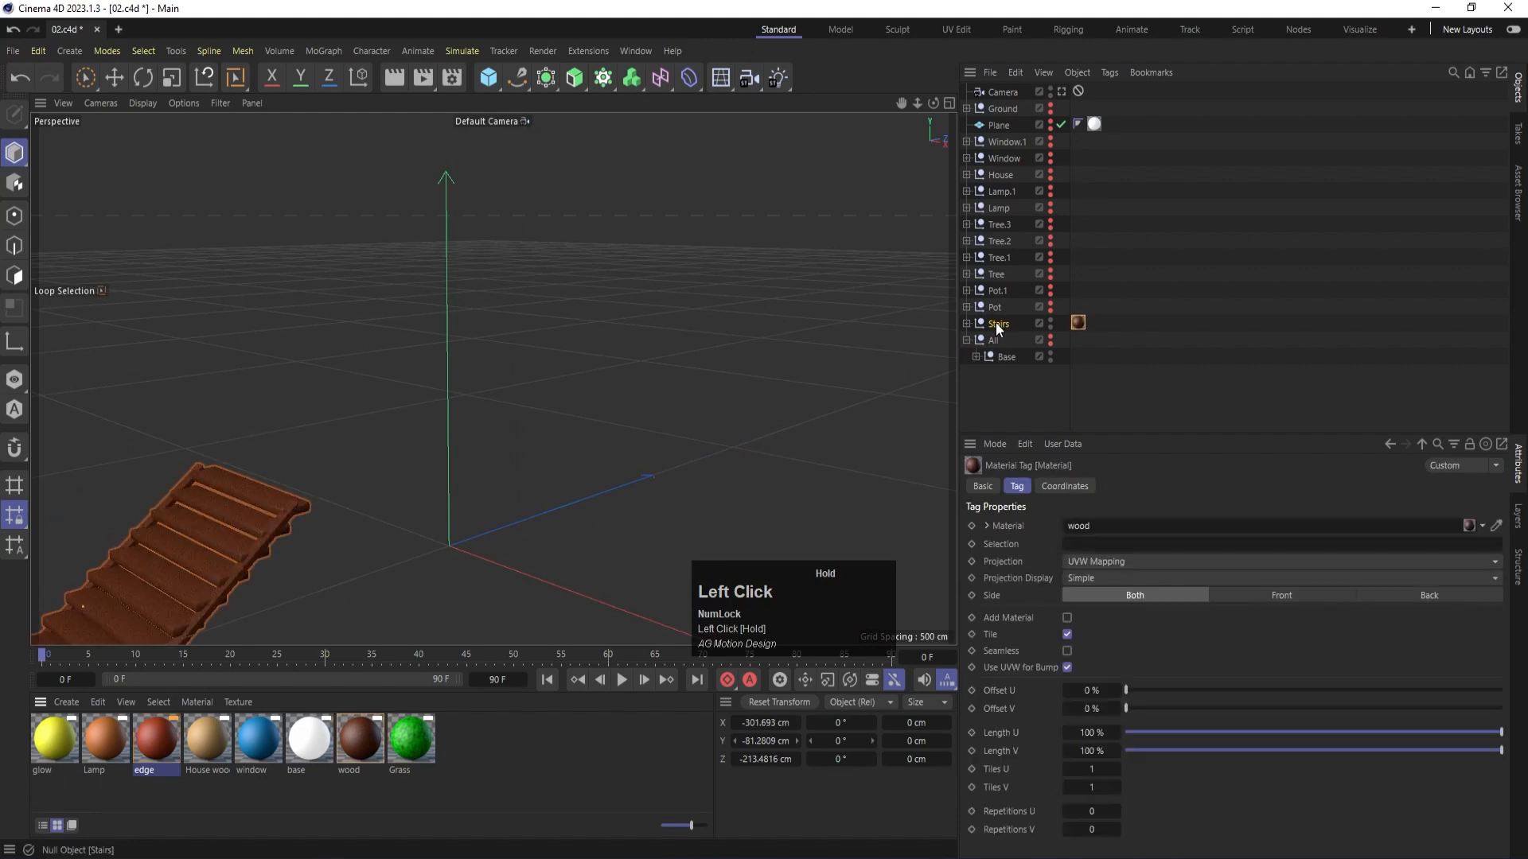
scroll(156, 523, "down", 2)
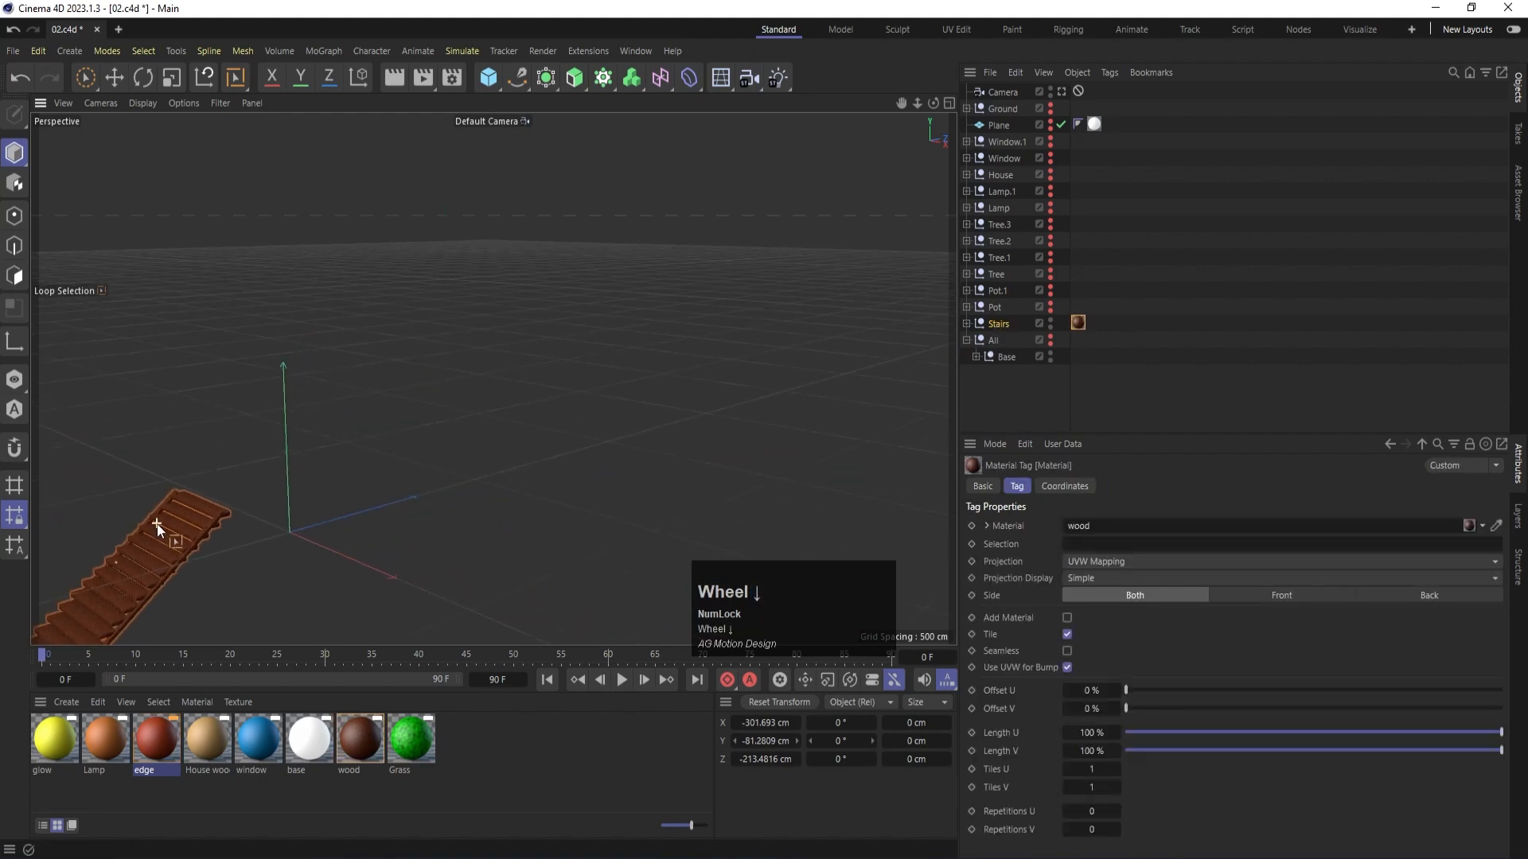
left_click(1049, 341, "alt")
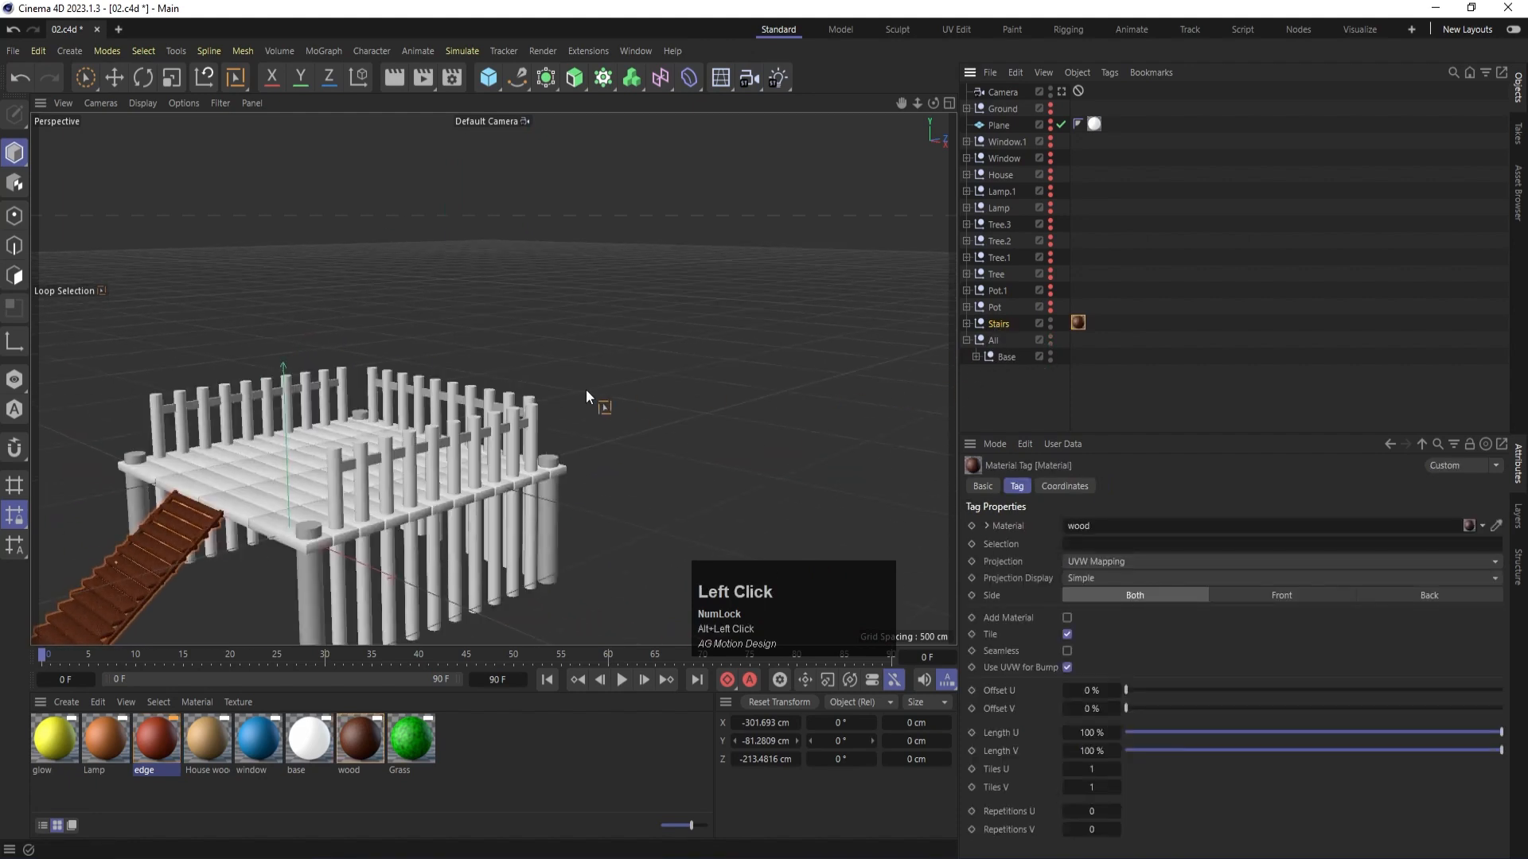
middle_click_drag(586, 389, 809, 278, "alt")
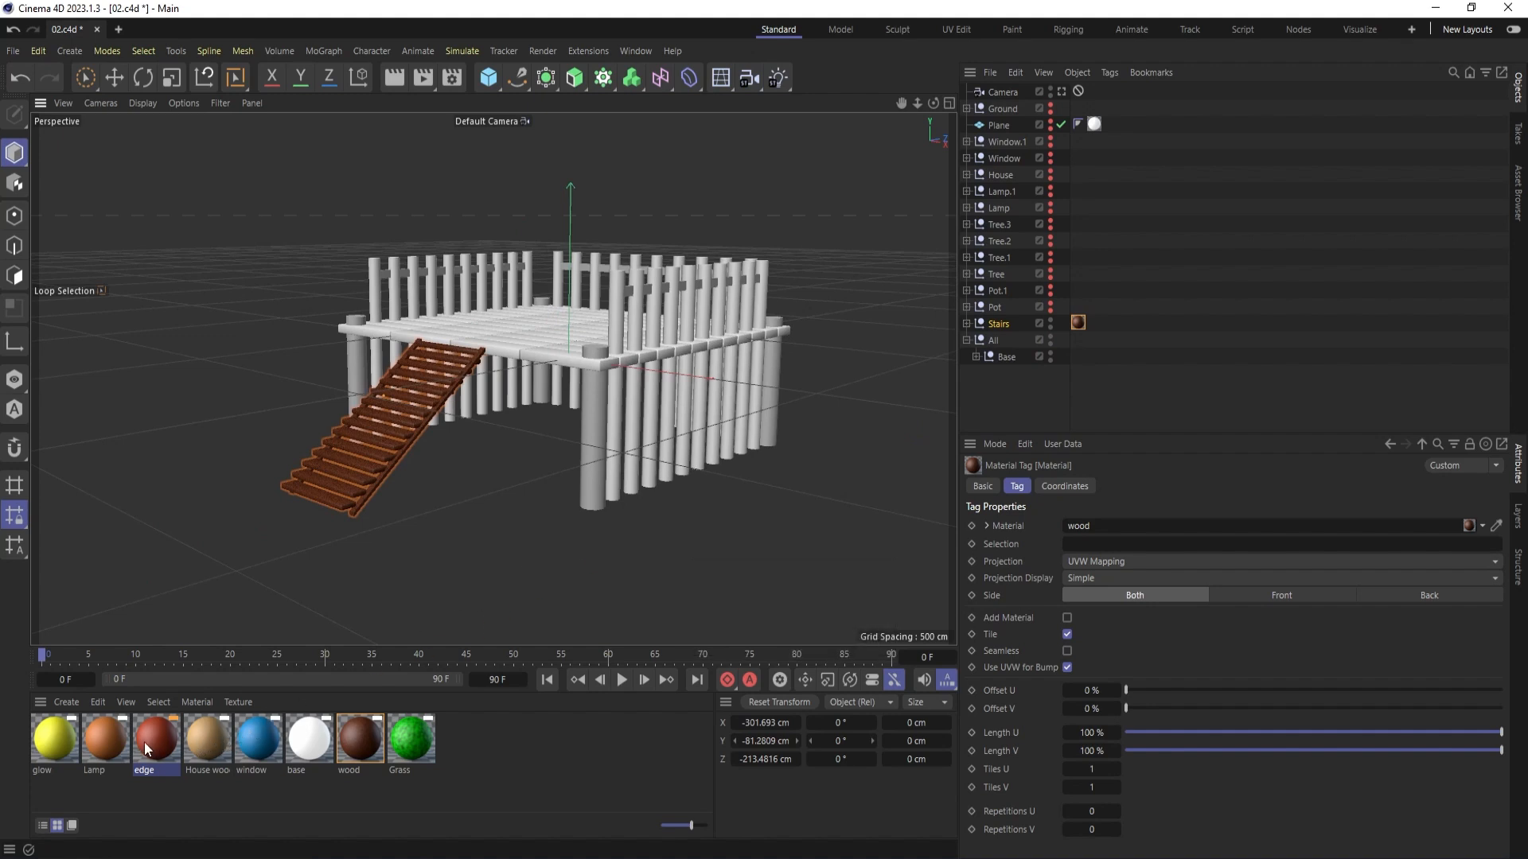
left_click_drag(358, 737, 948, 341)
key("ctrl+r")
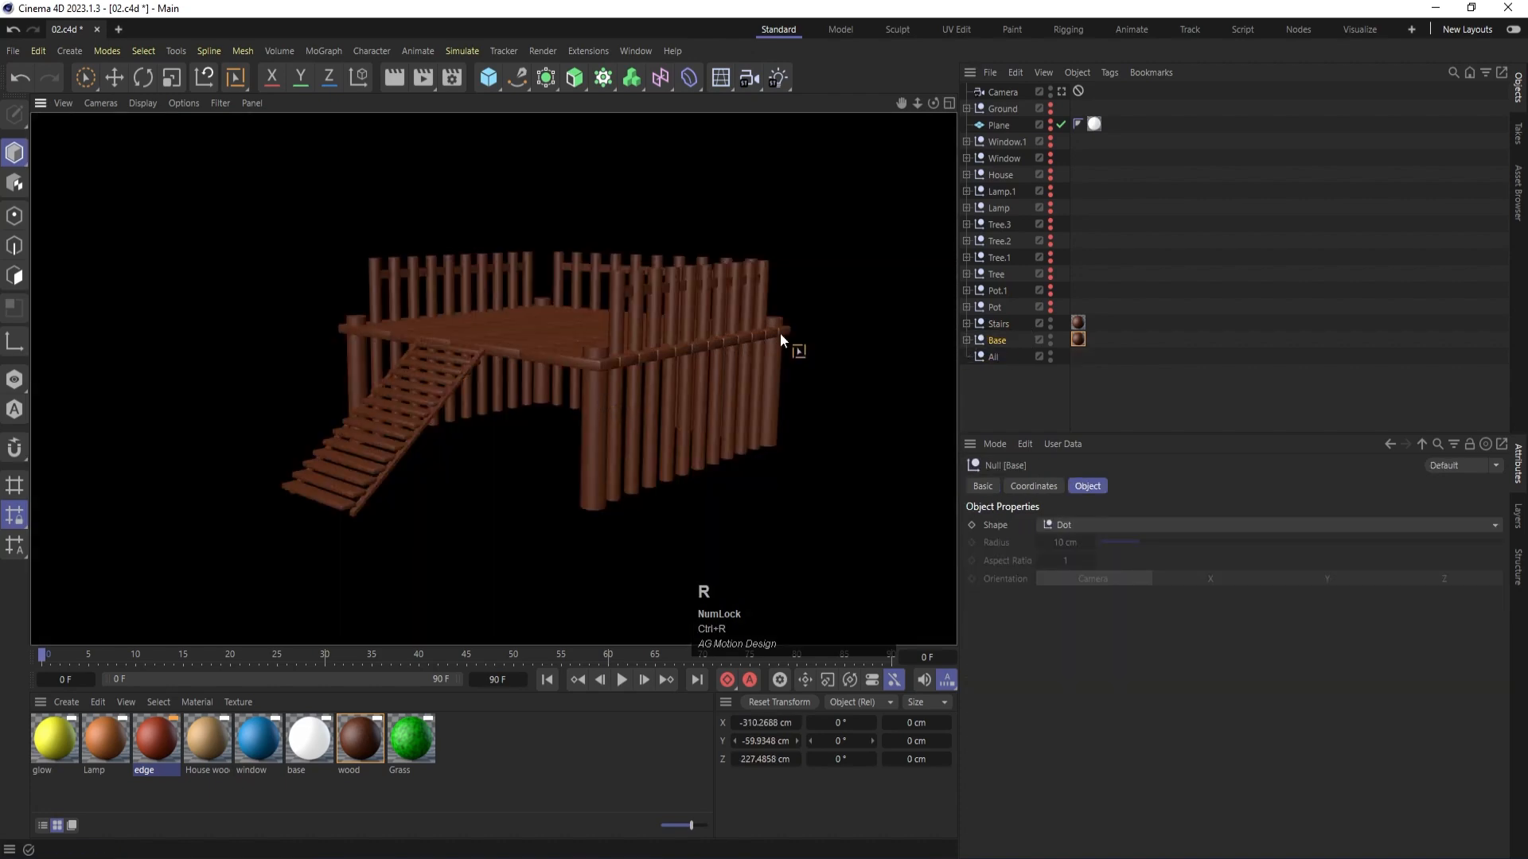
- Unhide both pot groups, Pot and Pot.1, and all four tree groups from Tree to Tree.3
left_click(1047, 309, "alt")
left_click(1048, 292, "alt")
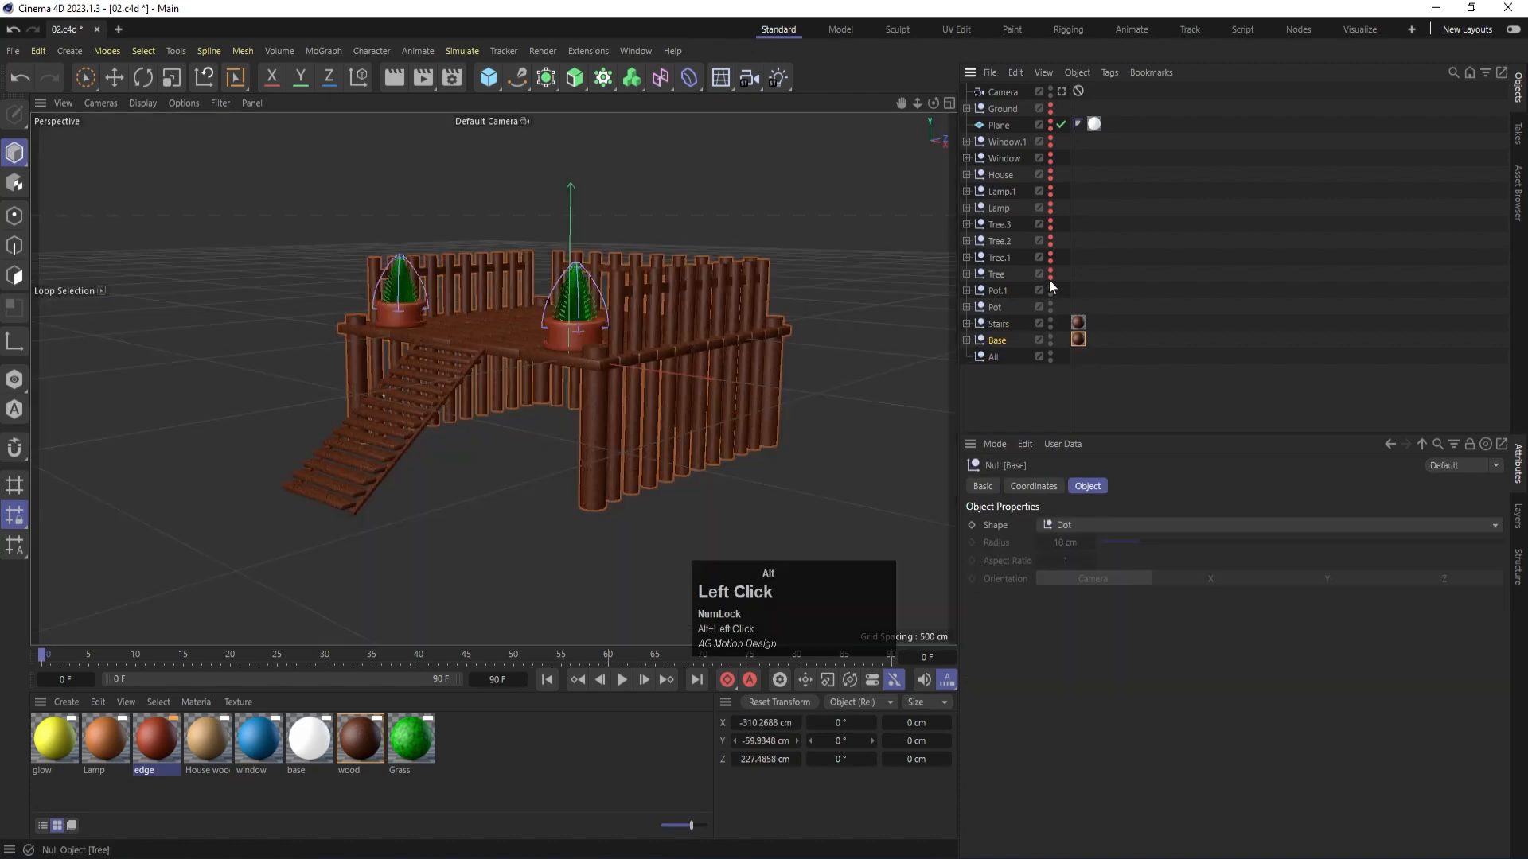
left_click(1050, 273, "alt")
left_click(1050, 257, "alt")
left_click(1050, 241, "alt")
left_click(1050, 224, "alt")
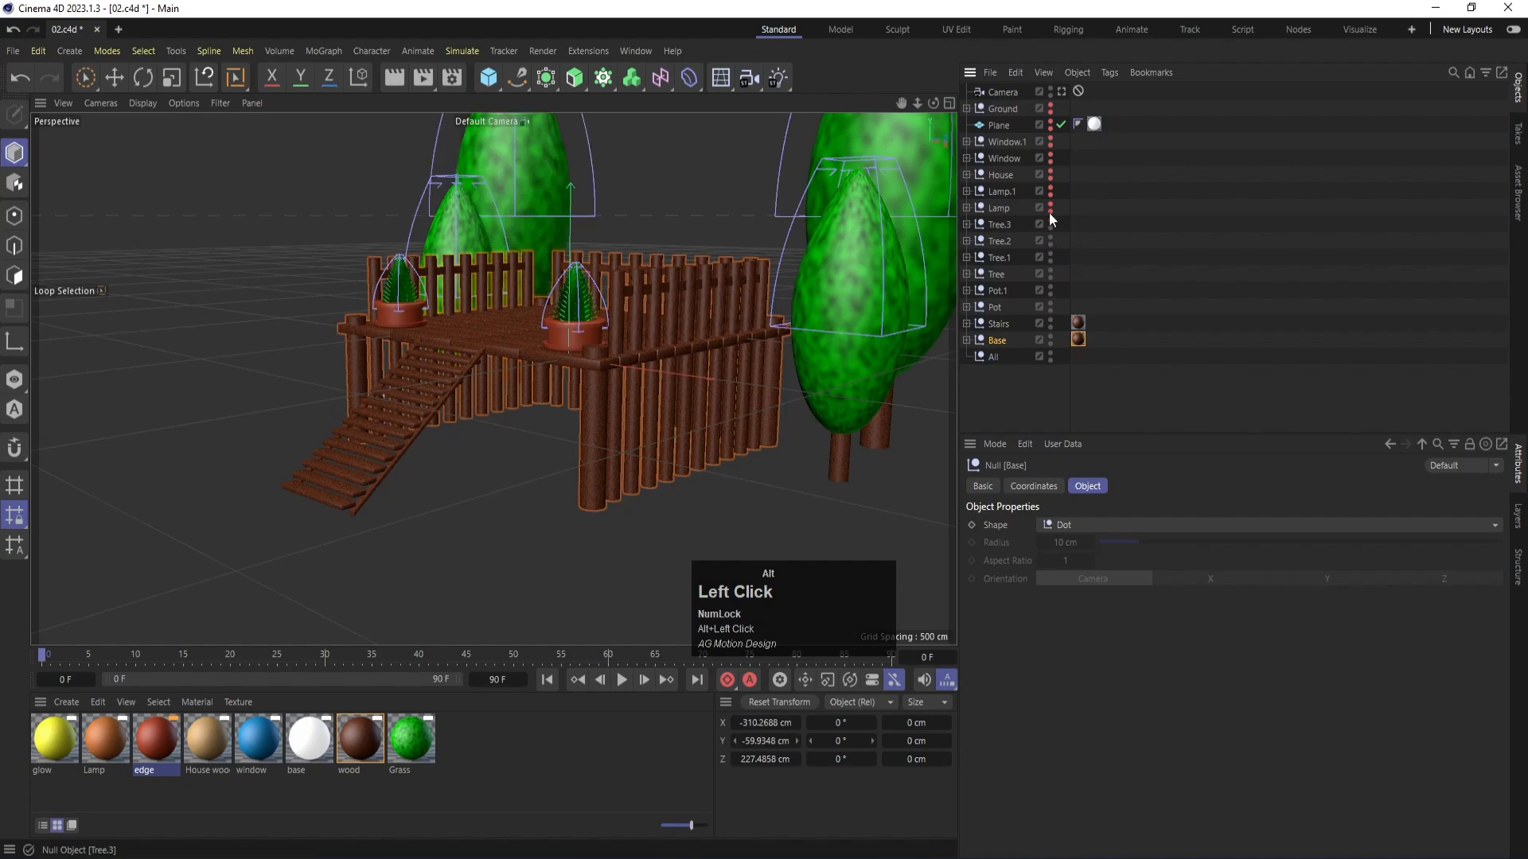
- Unhide the remaining scene objects: both lamps, the House, both windows, the Plane and the Ground
left_click(1049, 208, "alt")
left_click(1049, 192, "alt")
left_click(1049, 176, "alt")
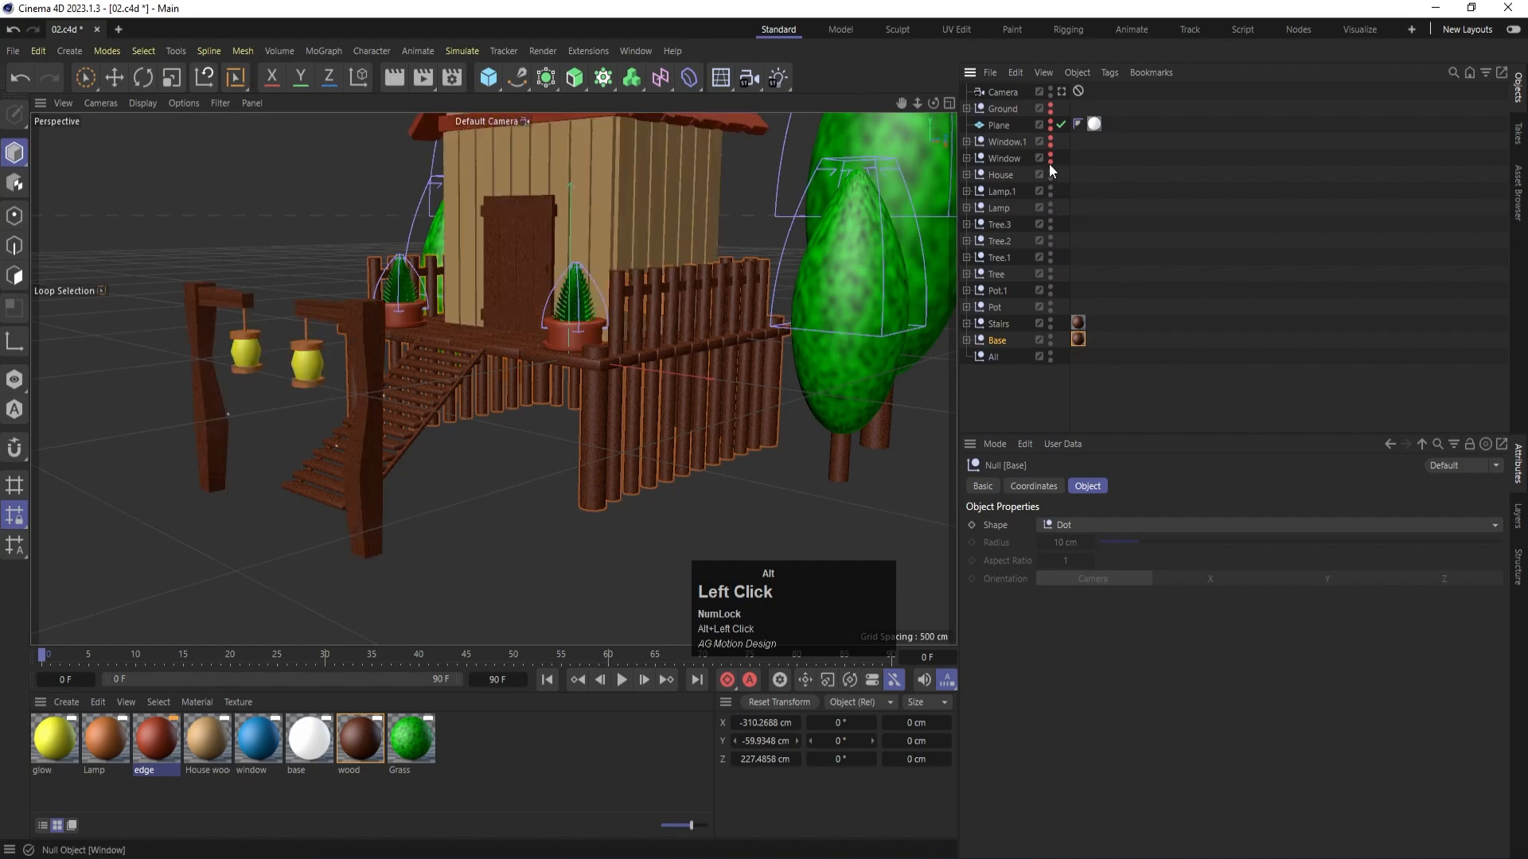
left_click(1049, 159, "alt")
left_click(1049, 142, "alt")
left_click(1049, 126, "alt")
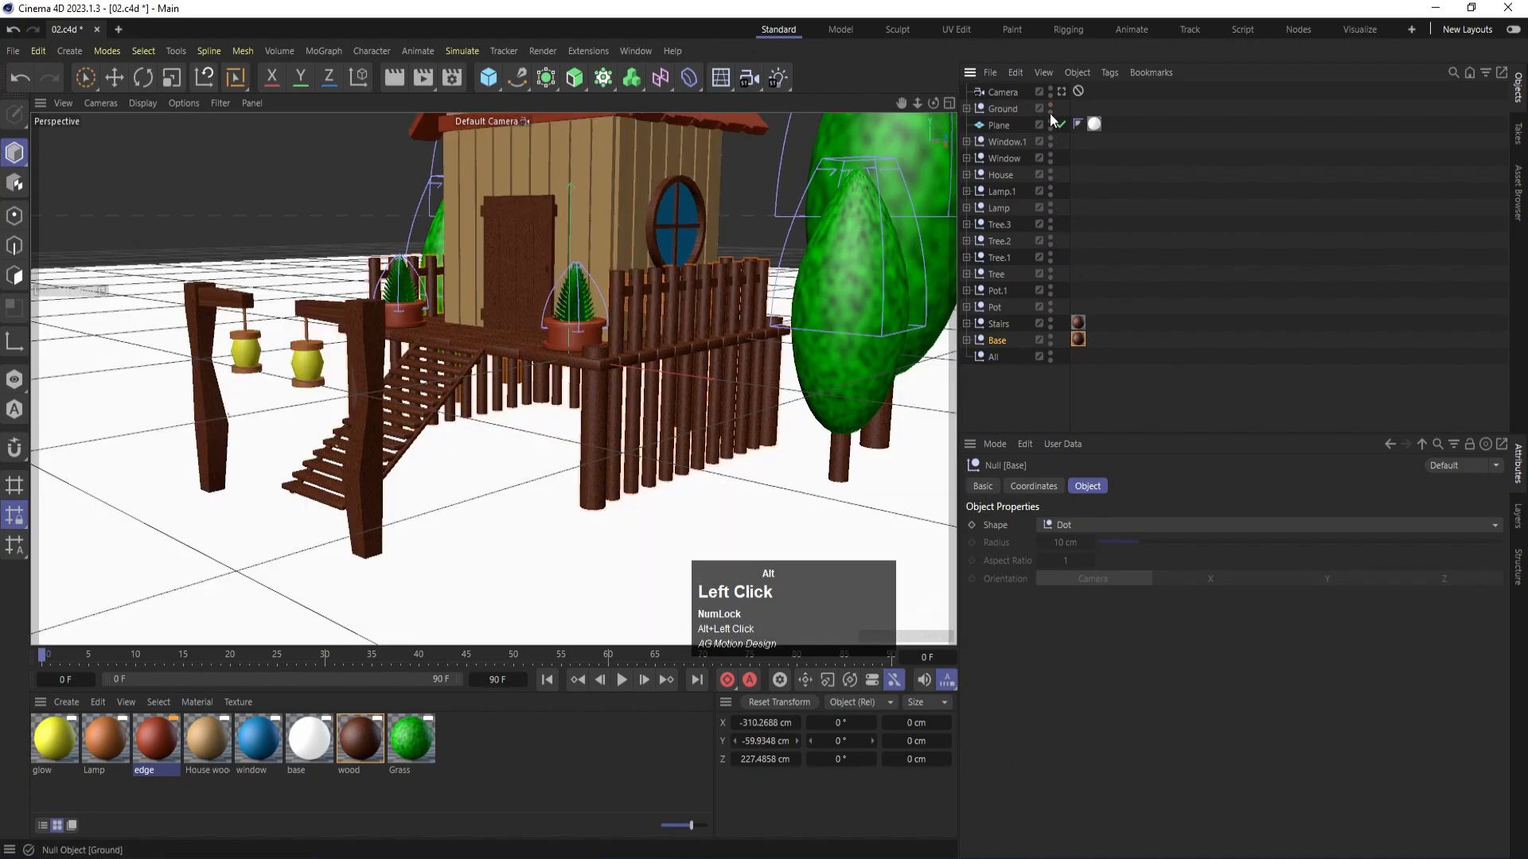
left_click(1048, 109, "alt")
- Look through the scene Camera and render a preview of the complete house scene in the viewport
left_click(1061, 90)
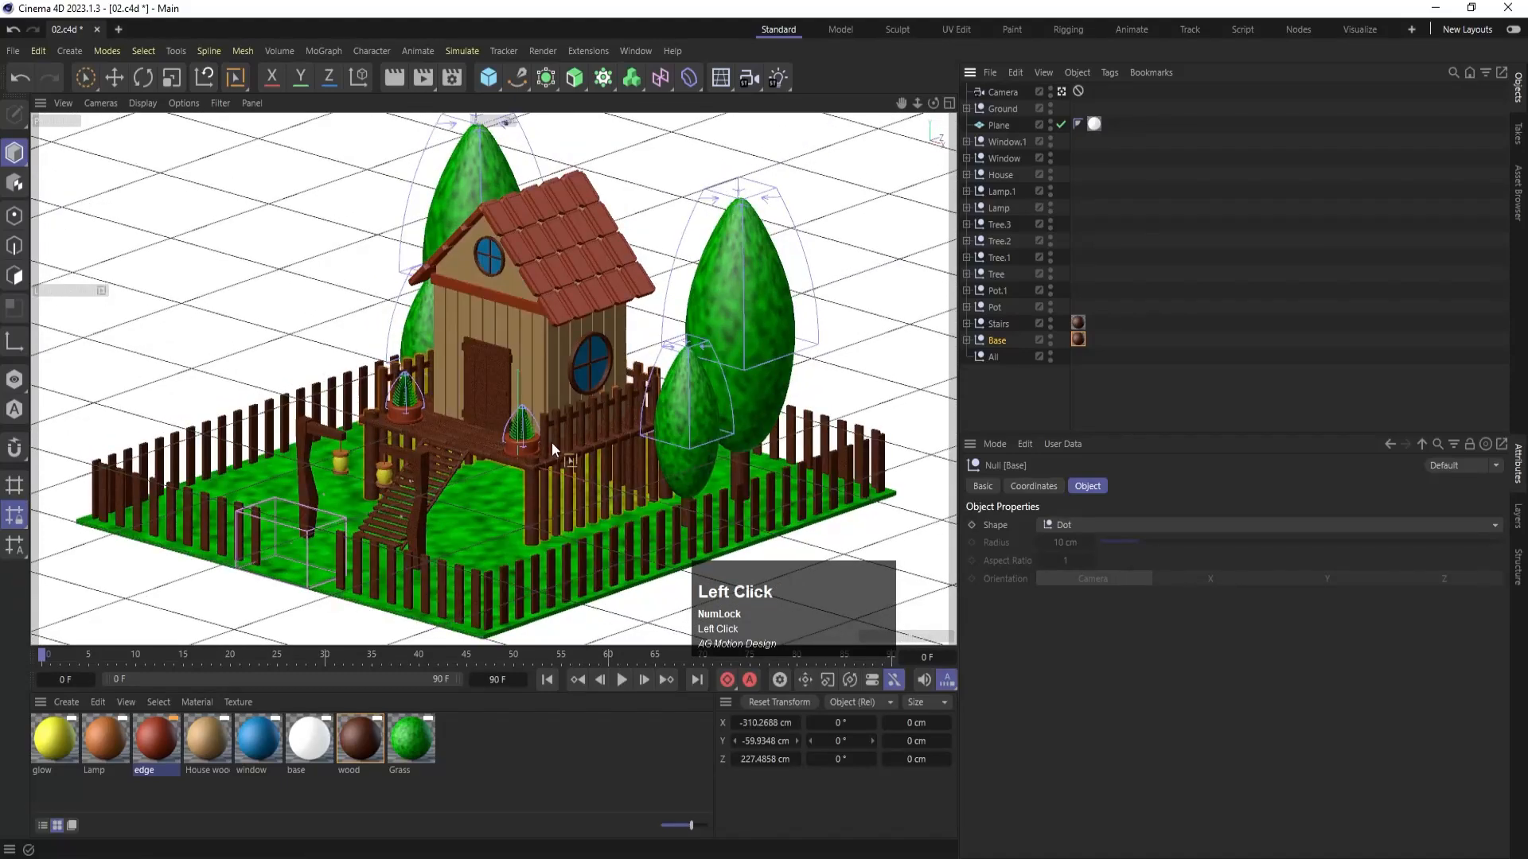
key("ctrl+r")
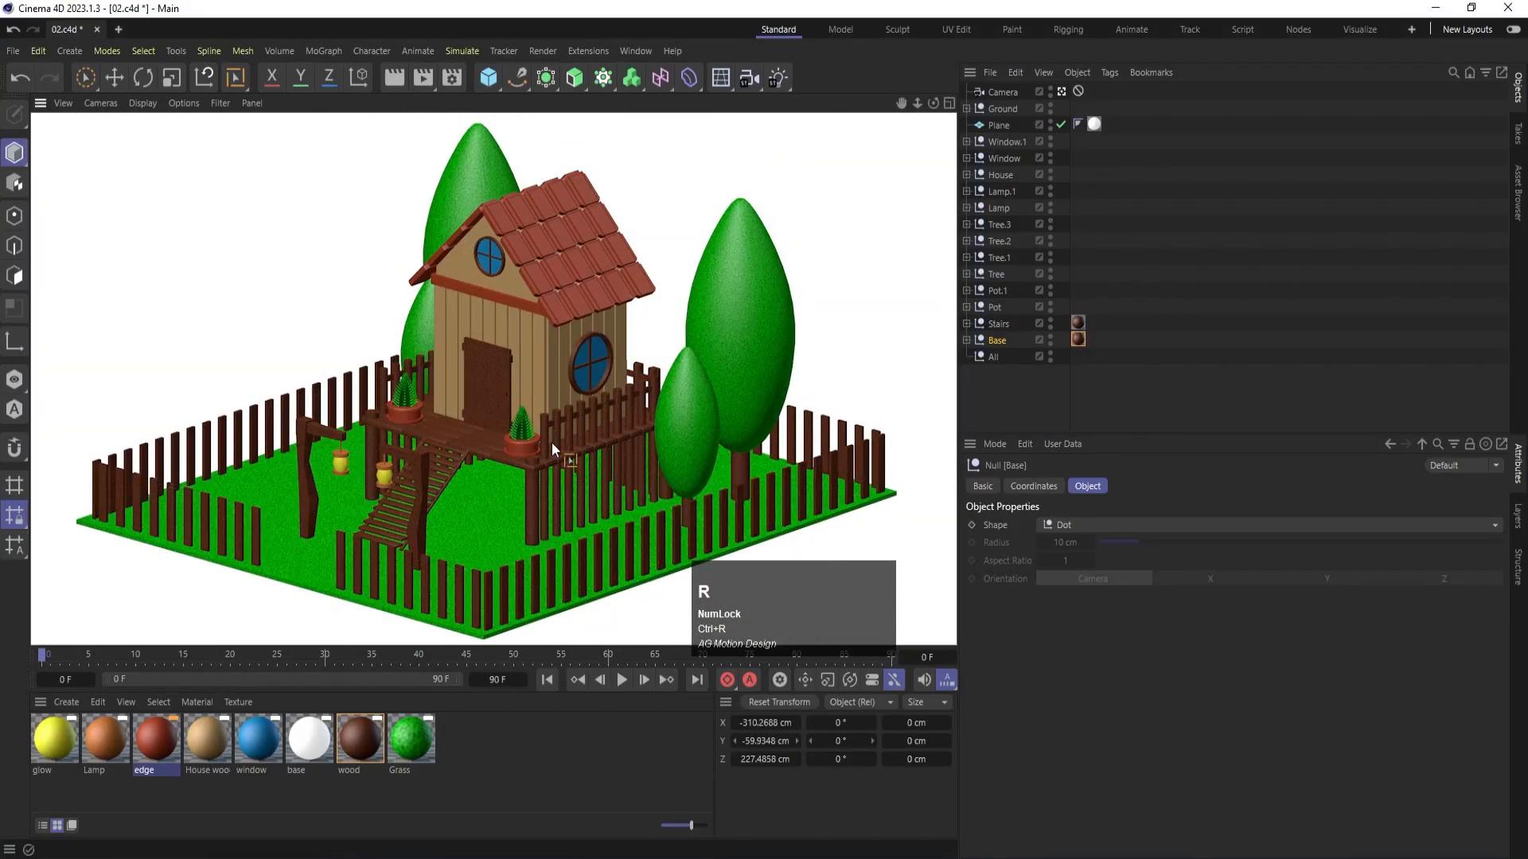
key("Num_Lock")
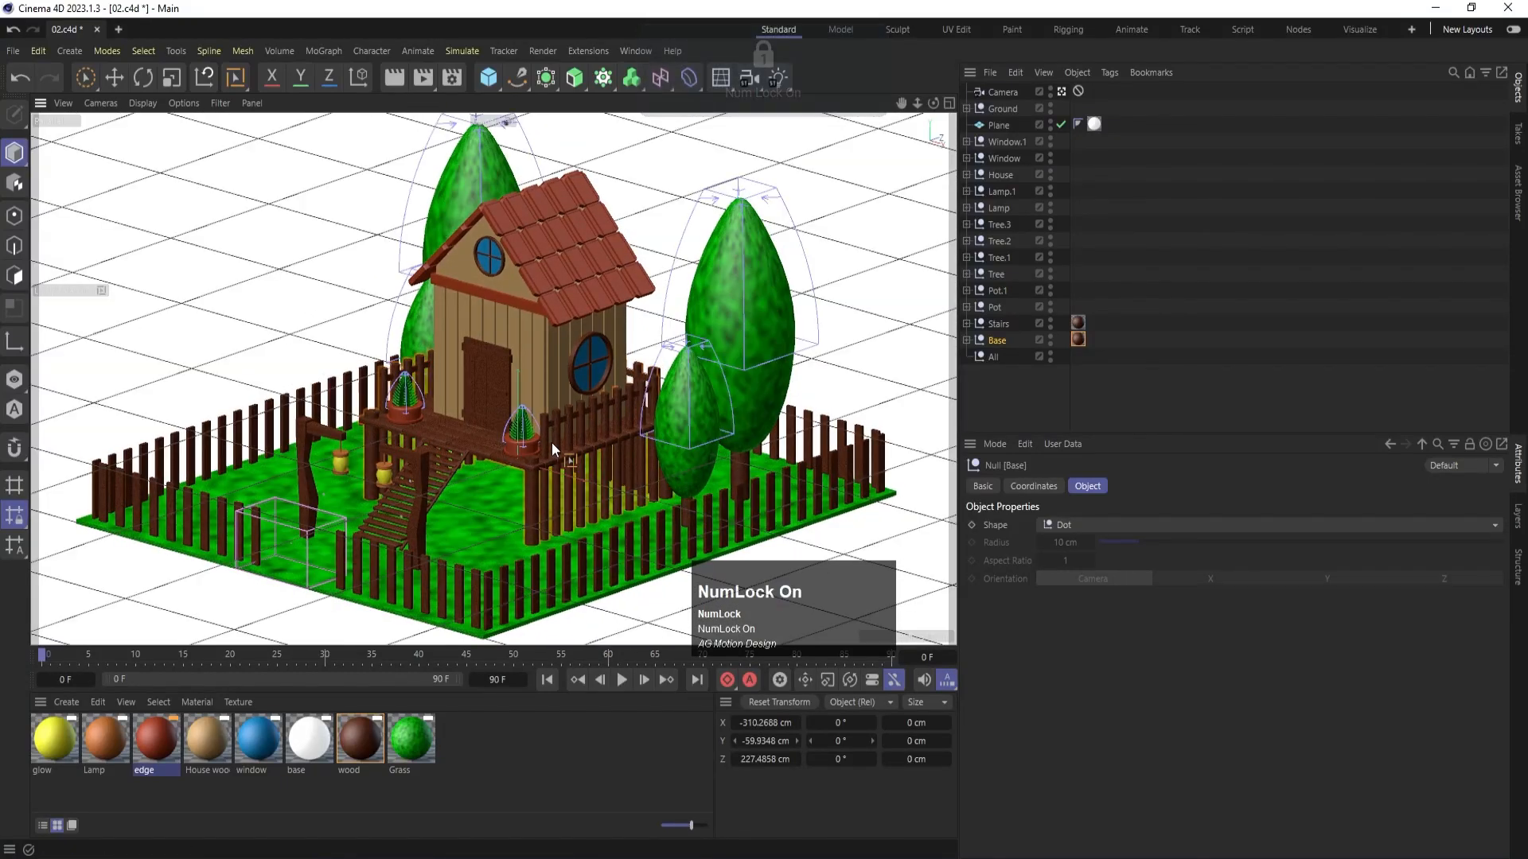
key("ctrl+r")
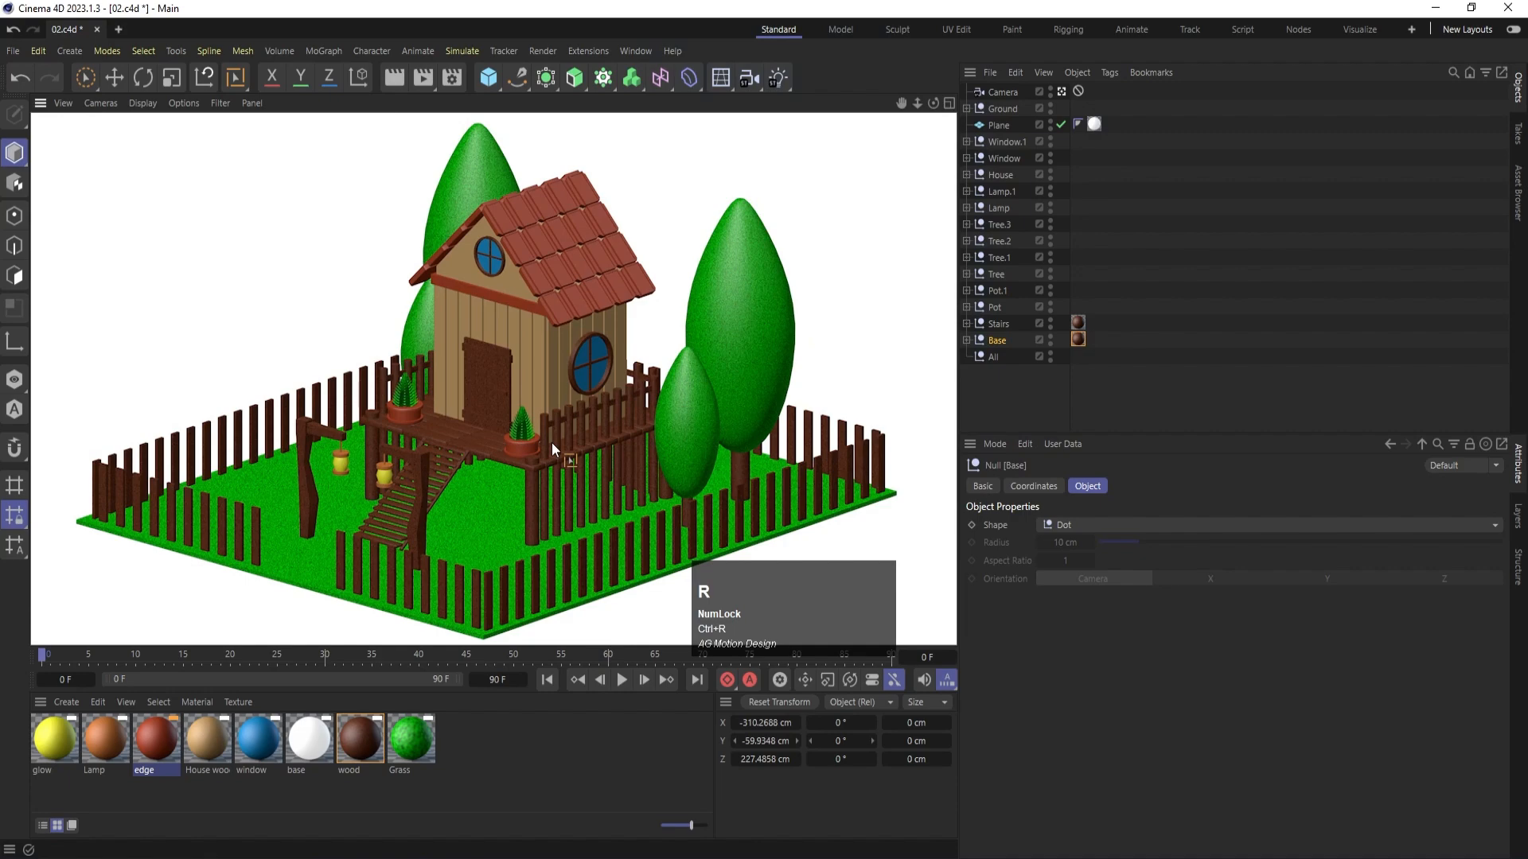
- Set the green value of the House wood material's color to 192 and render a preview of the scene
double_click(224, 738)
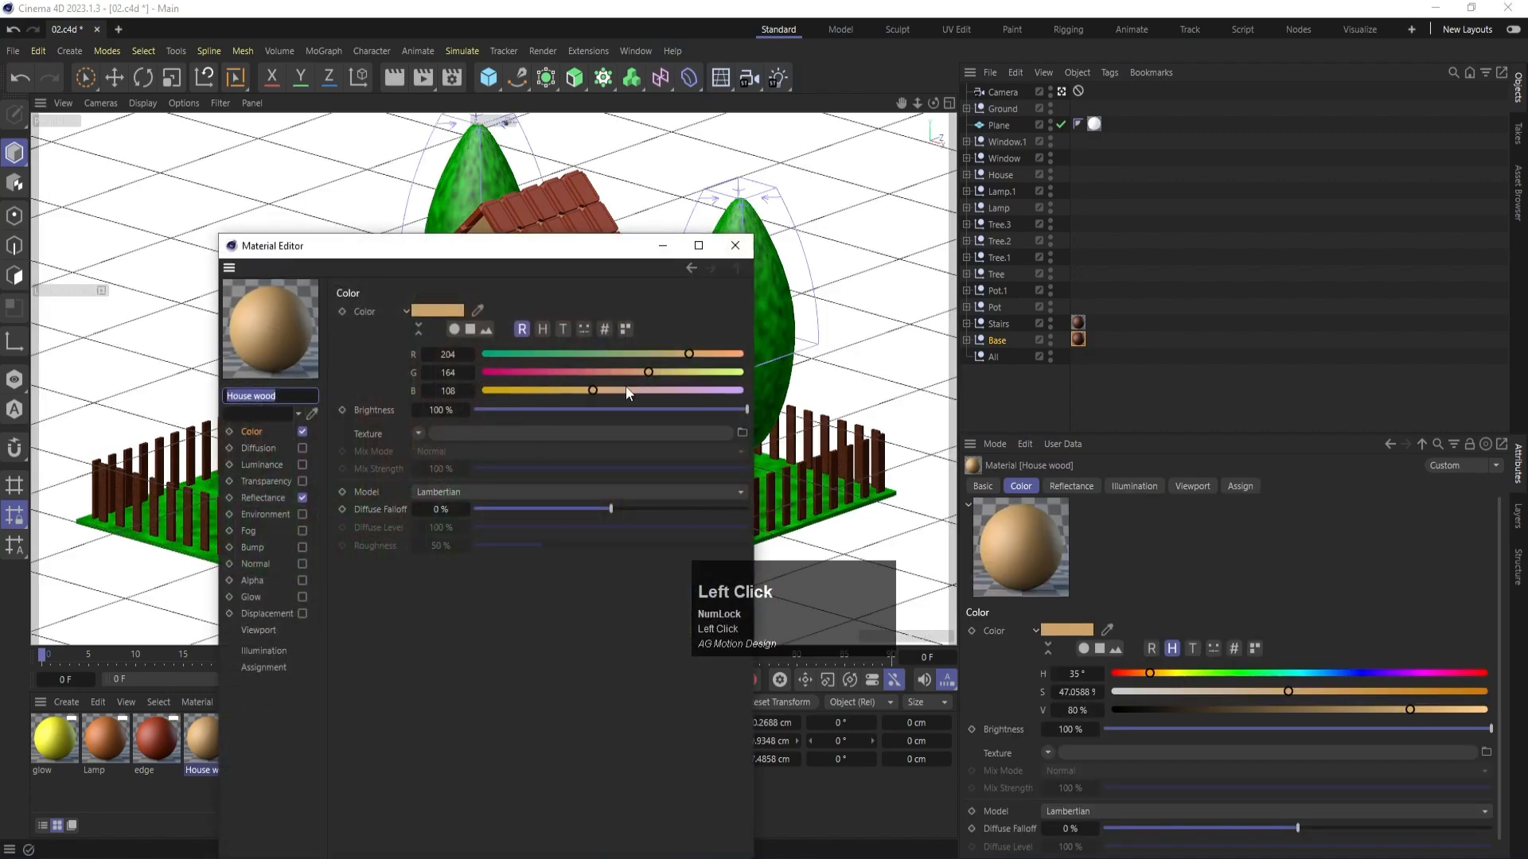
left_click_drag(648, 372, 680, 376)
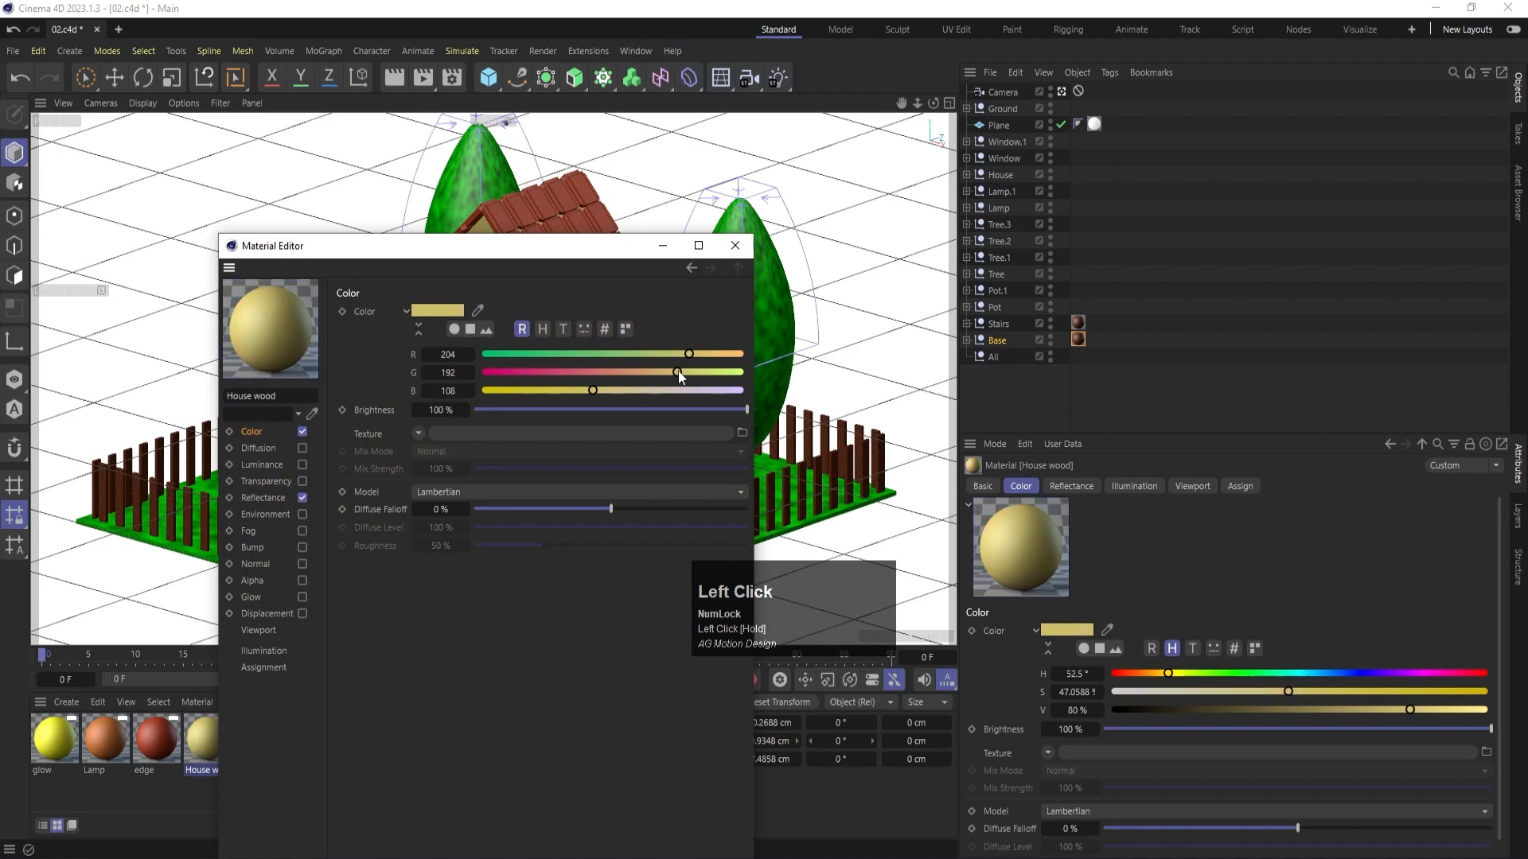
left_click(735, 245)
key("ctrl+r")
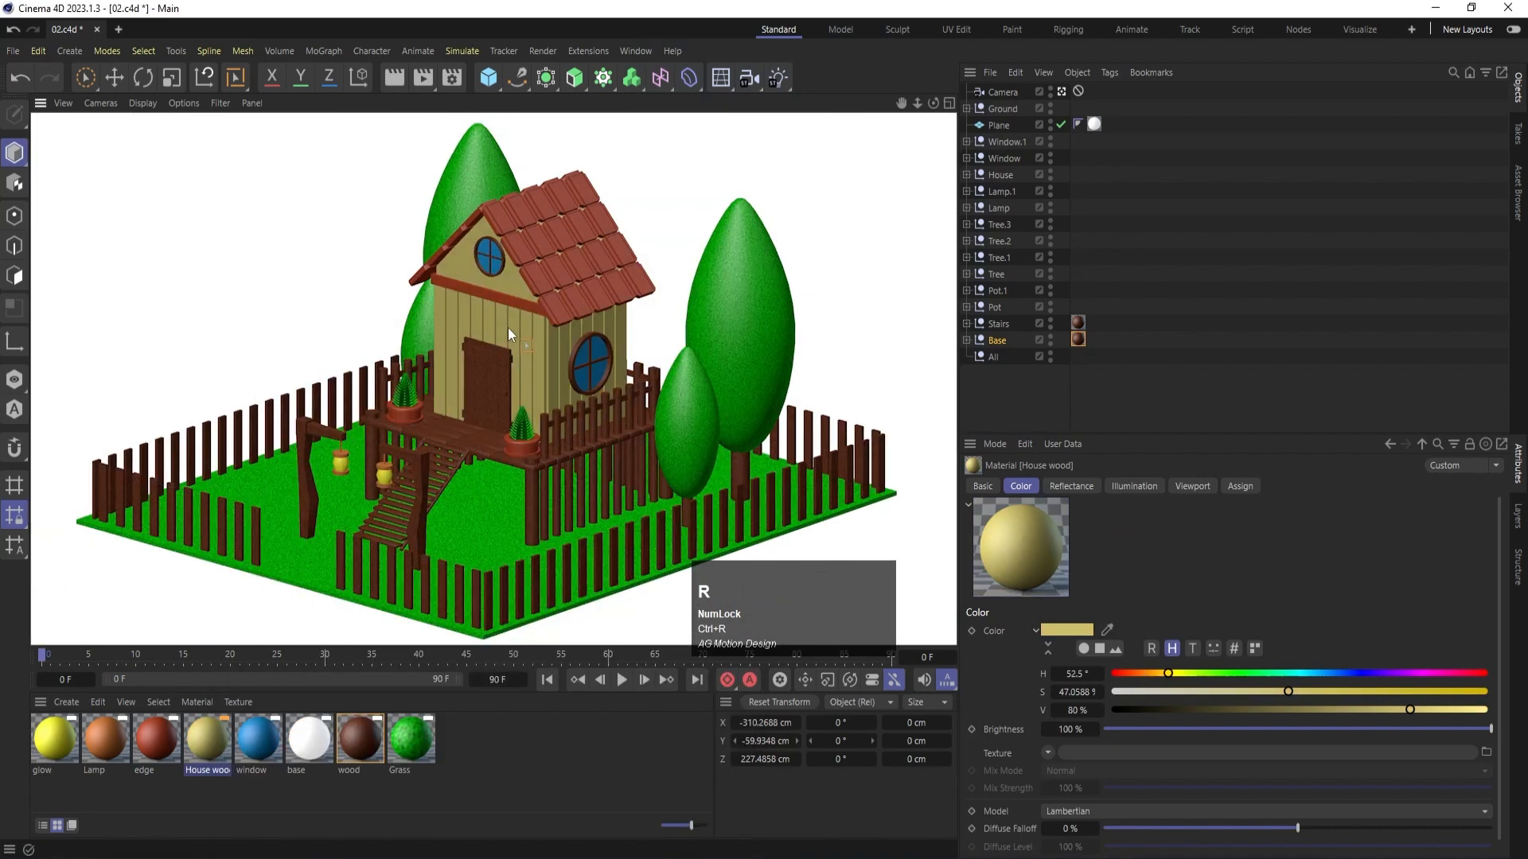
- Switch to the Move tool, deselect all objects and save the project
key("e")
left_click(597, 408)
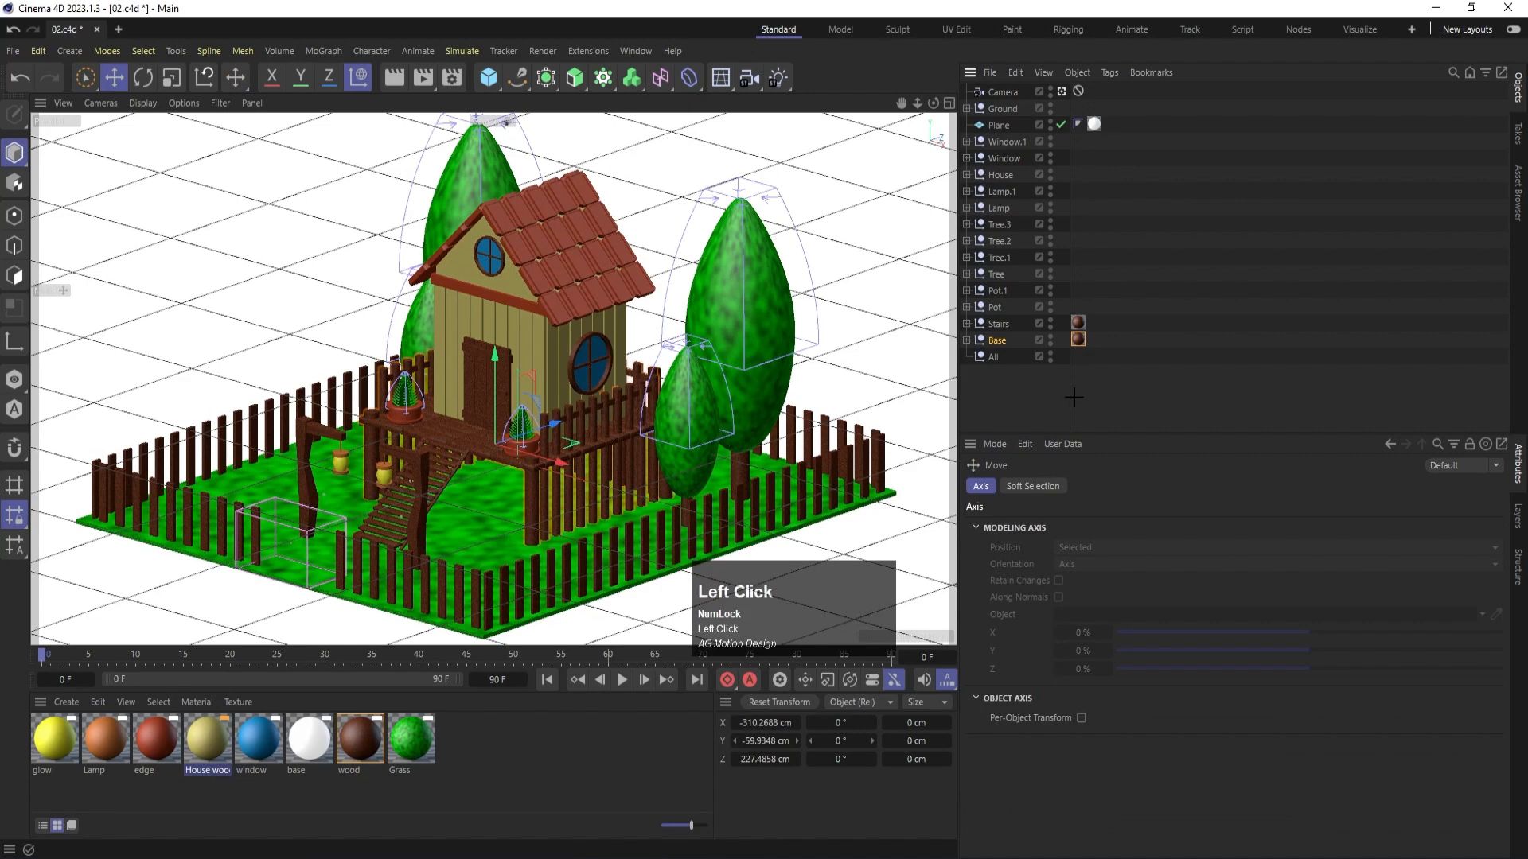
key("ctrl+s")
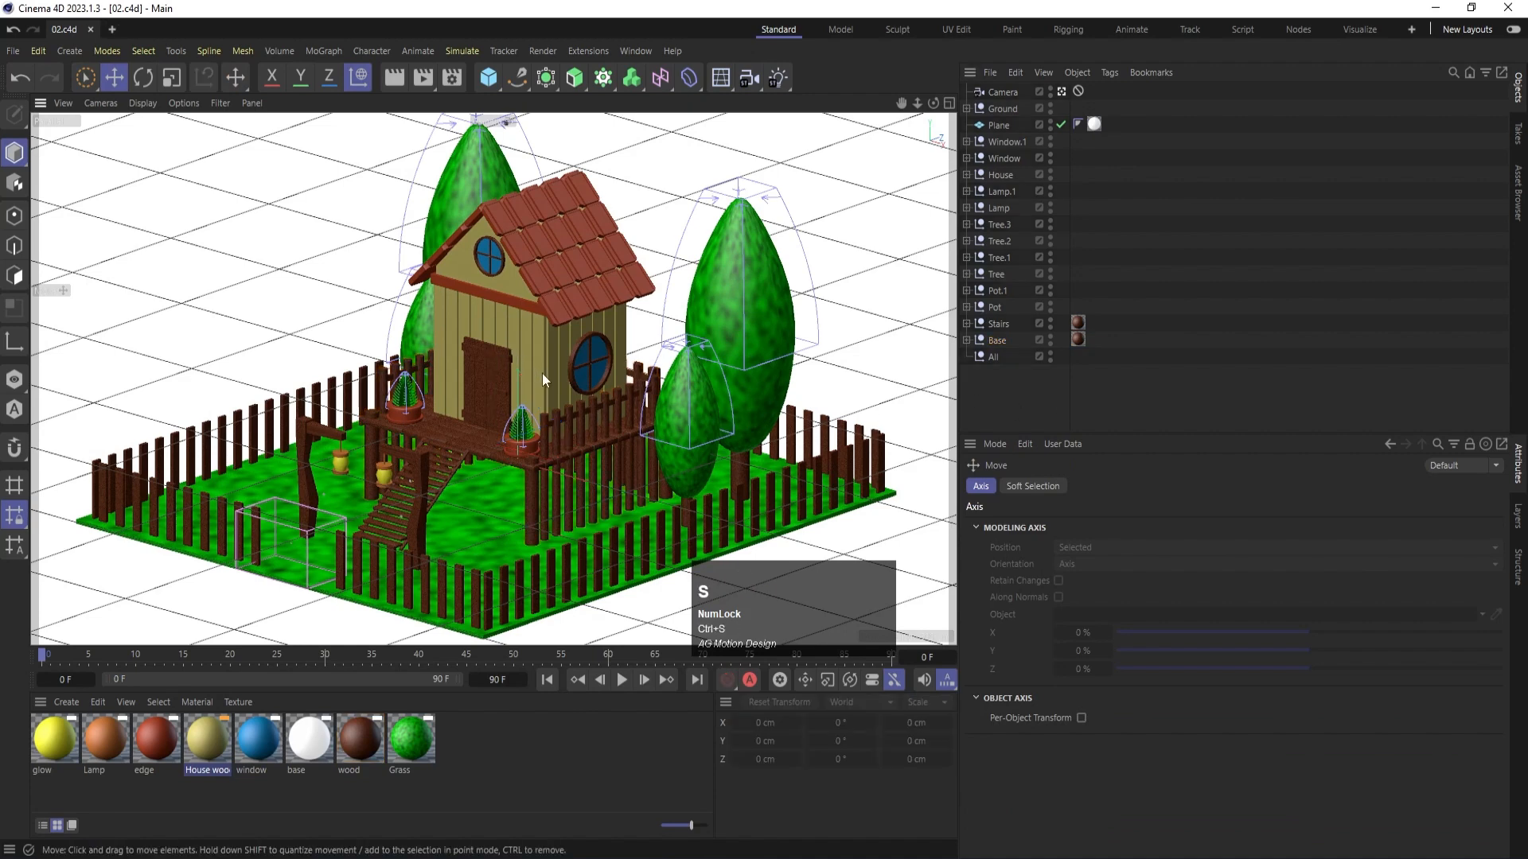